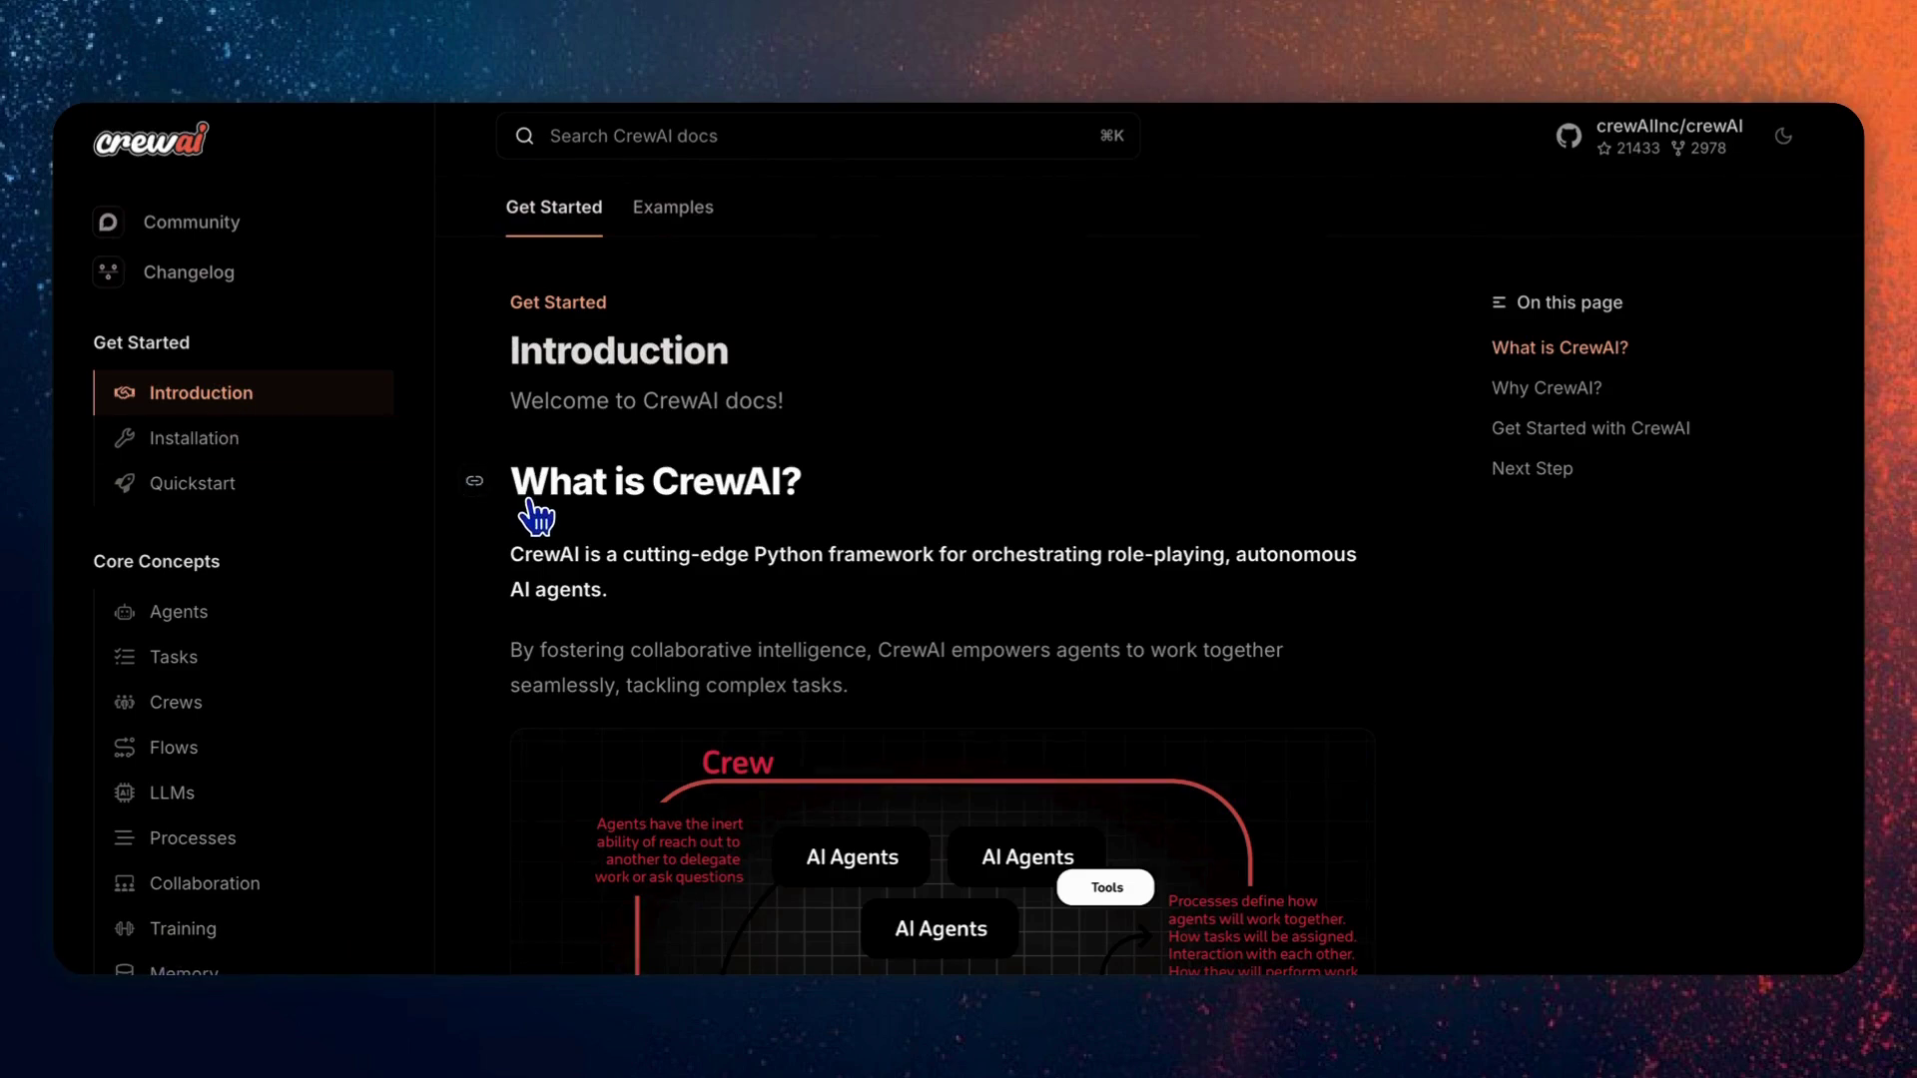
pyautogui.scroll(-1, 537, 517)
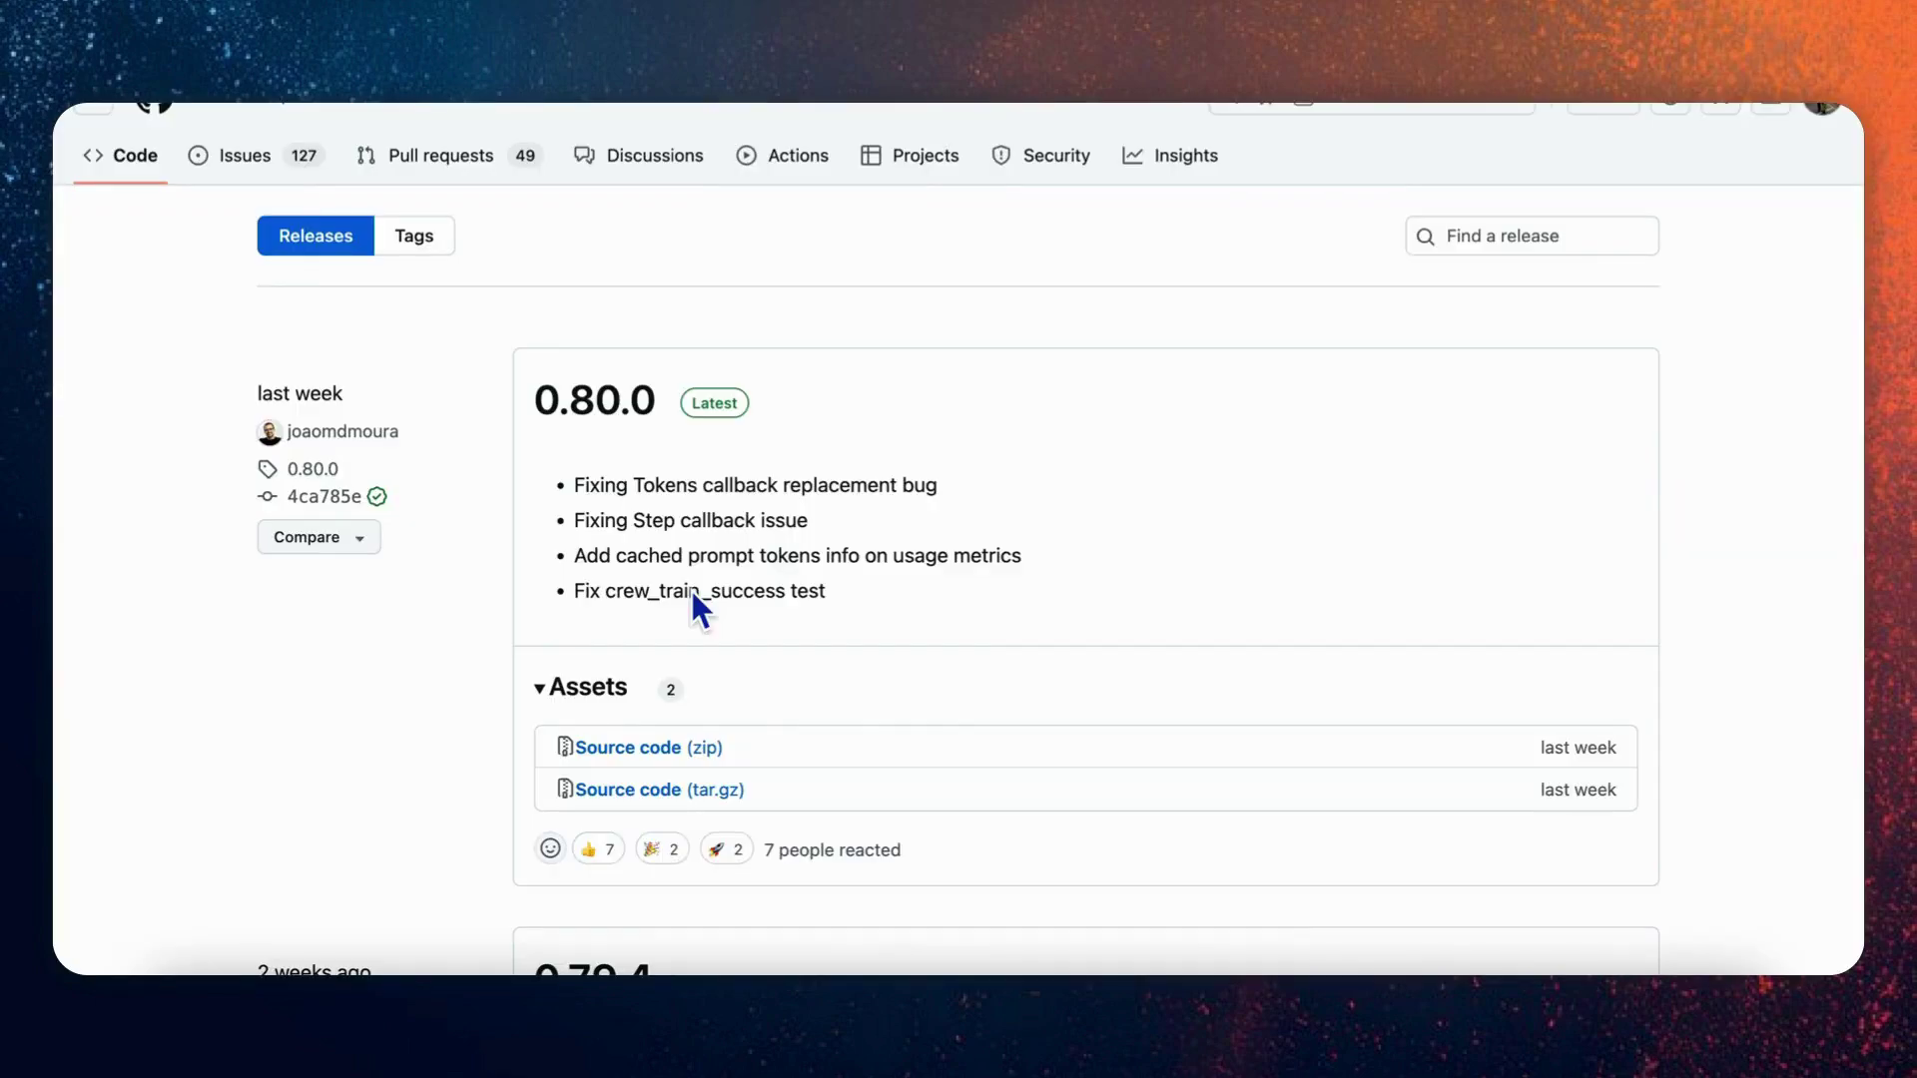
pyautogui.scroll(-2, 691, 587)
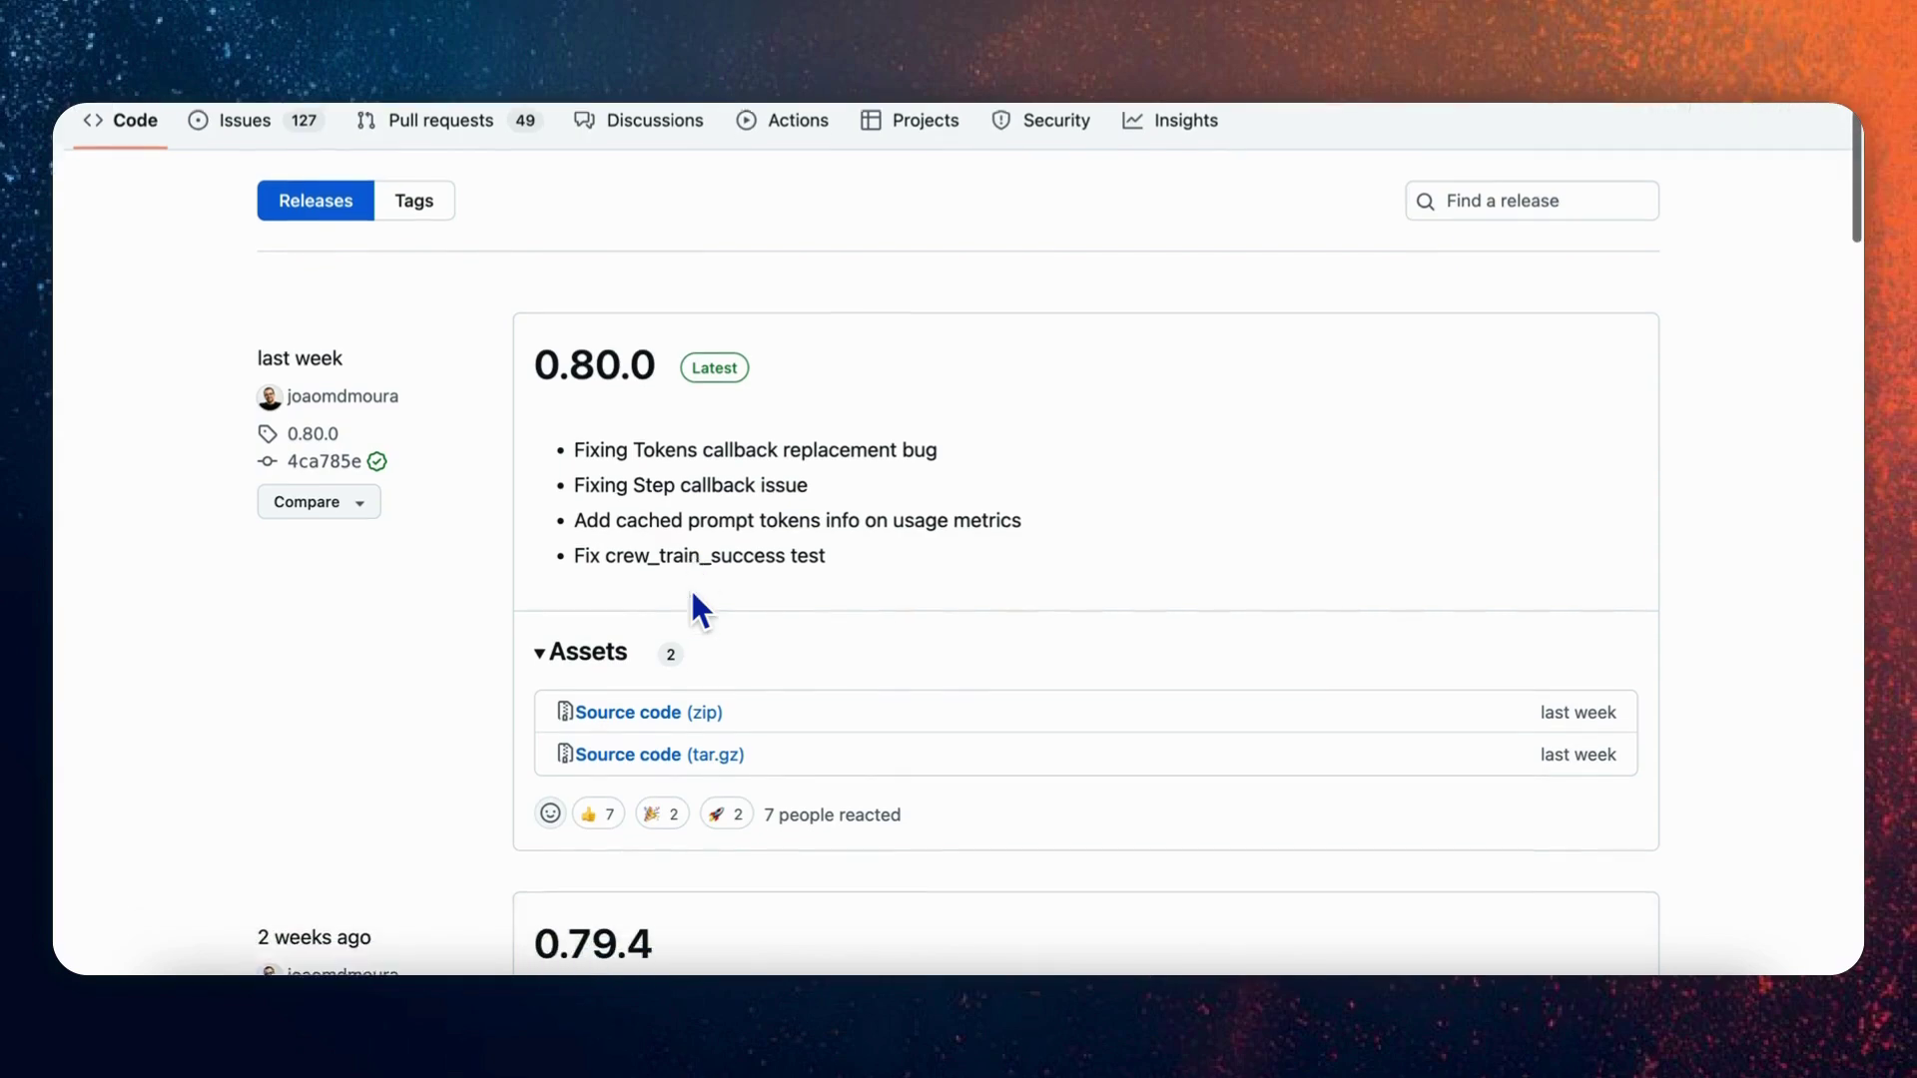
pyautogui.scroll(-2, 691, 588)
pyautogui.scroll(-2, 691, 587)
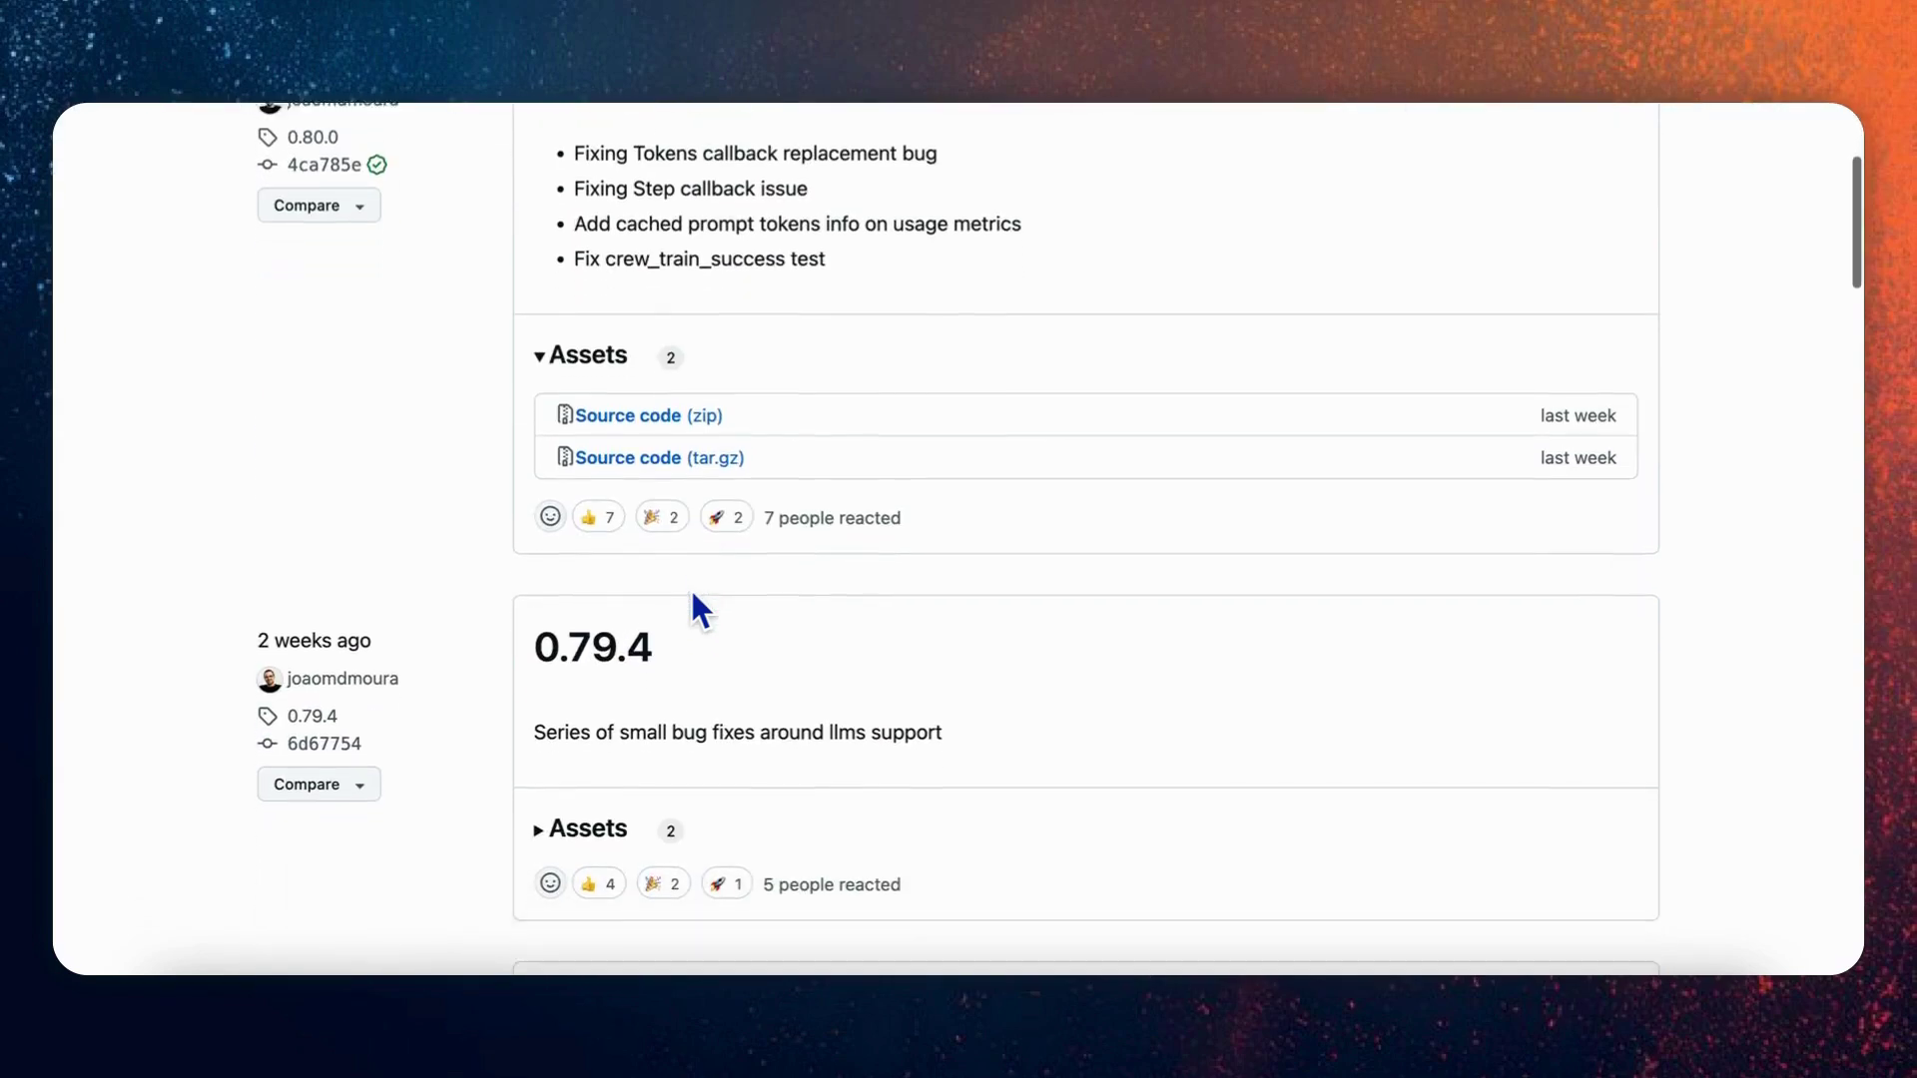
pyautogui.scroll(-1, 690, 587)
pyautogui.scroll(-1, 690, 587)
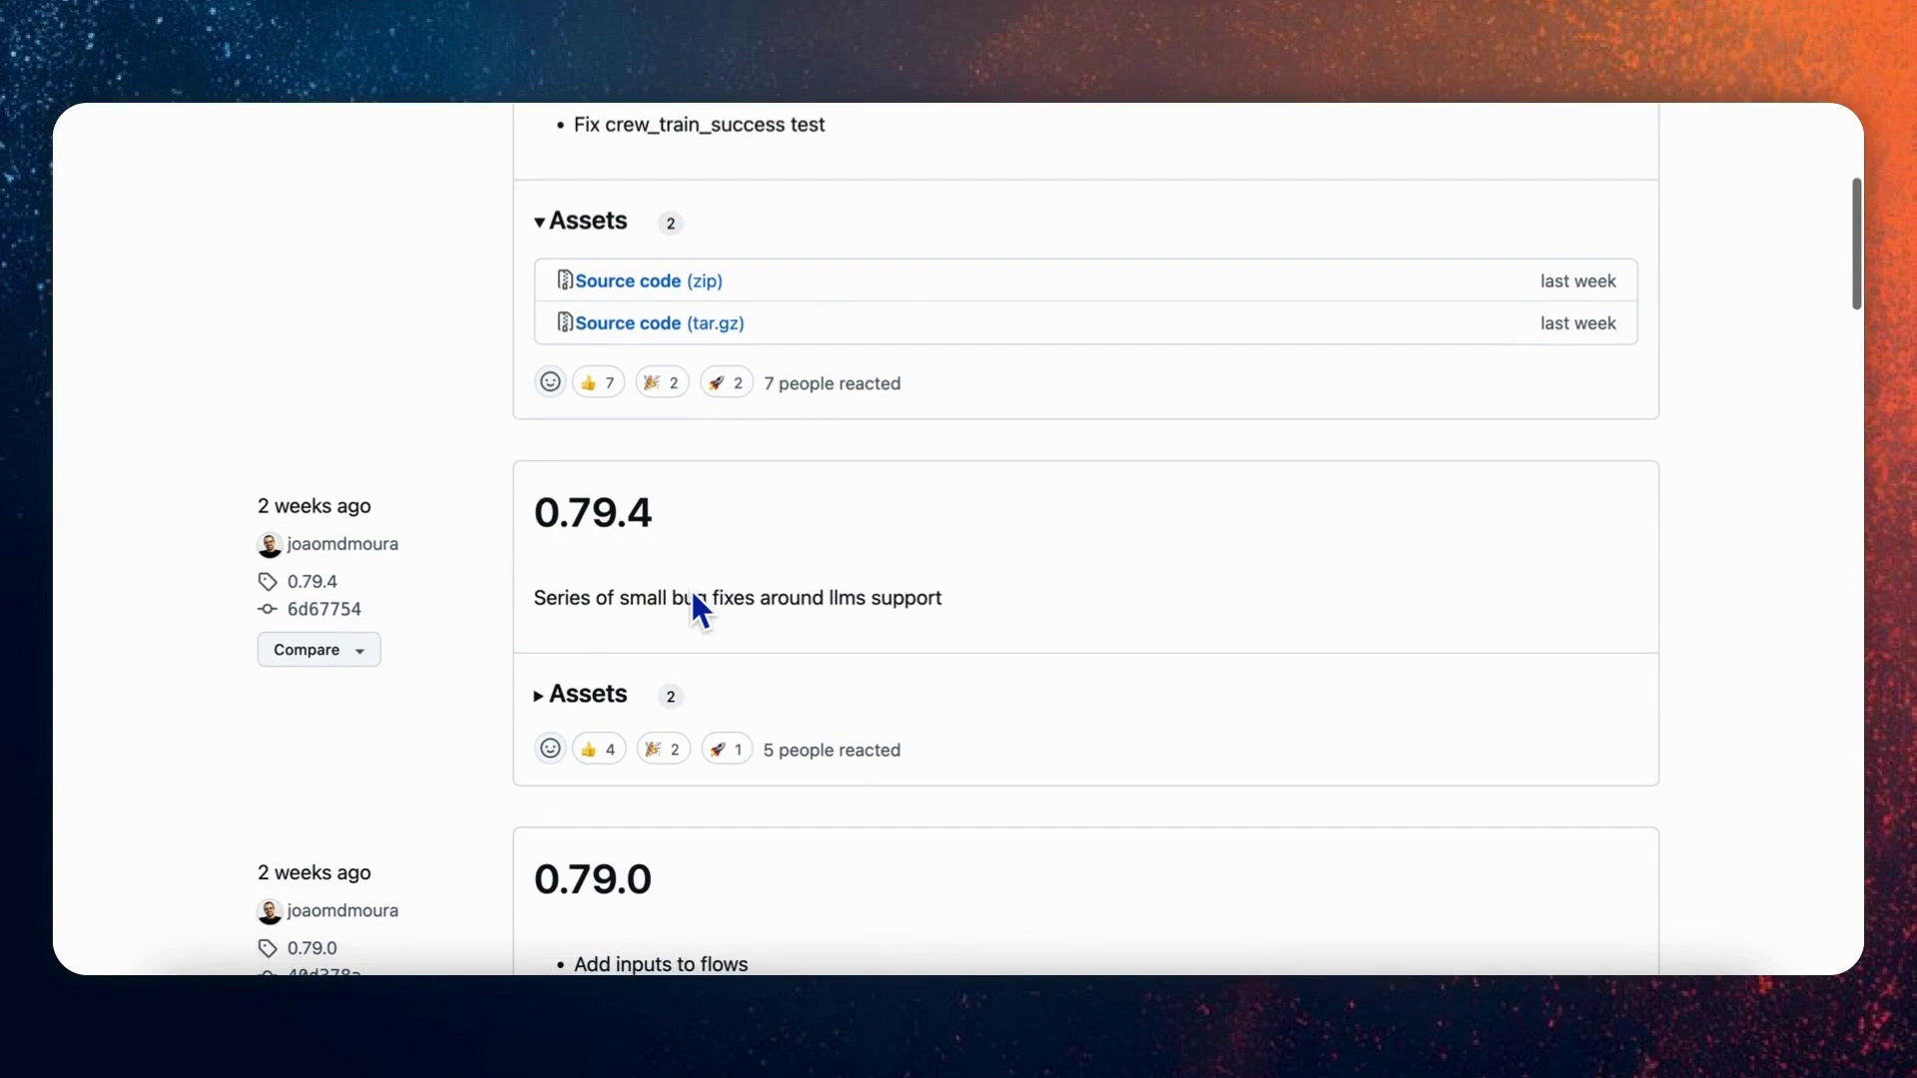
pyautogui.scroll(-1, 691, 588)
pyautogui.scroll(-2, 691, 586)
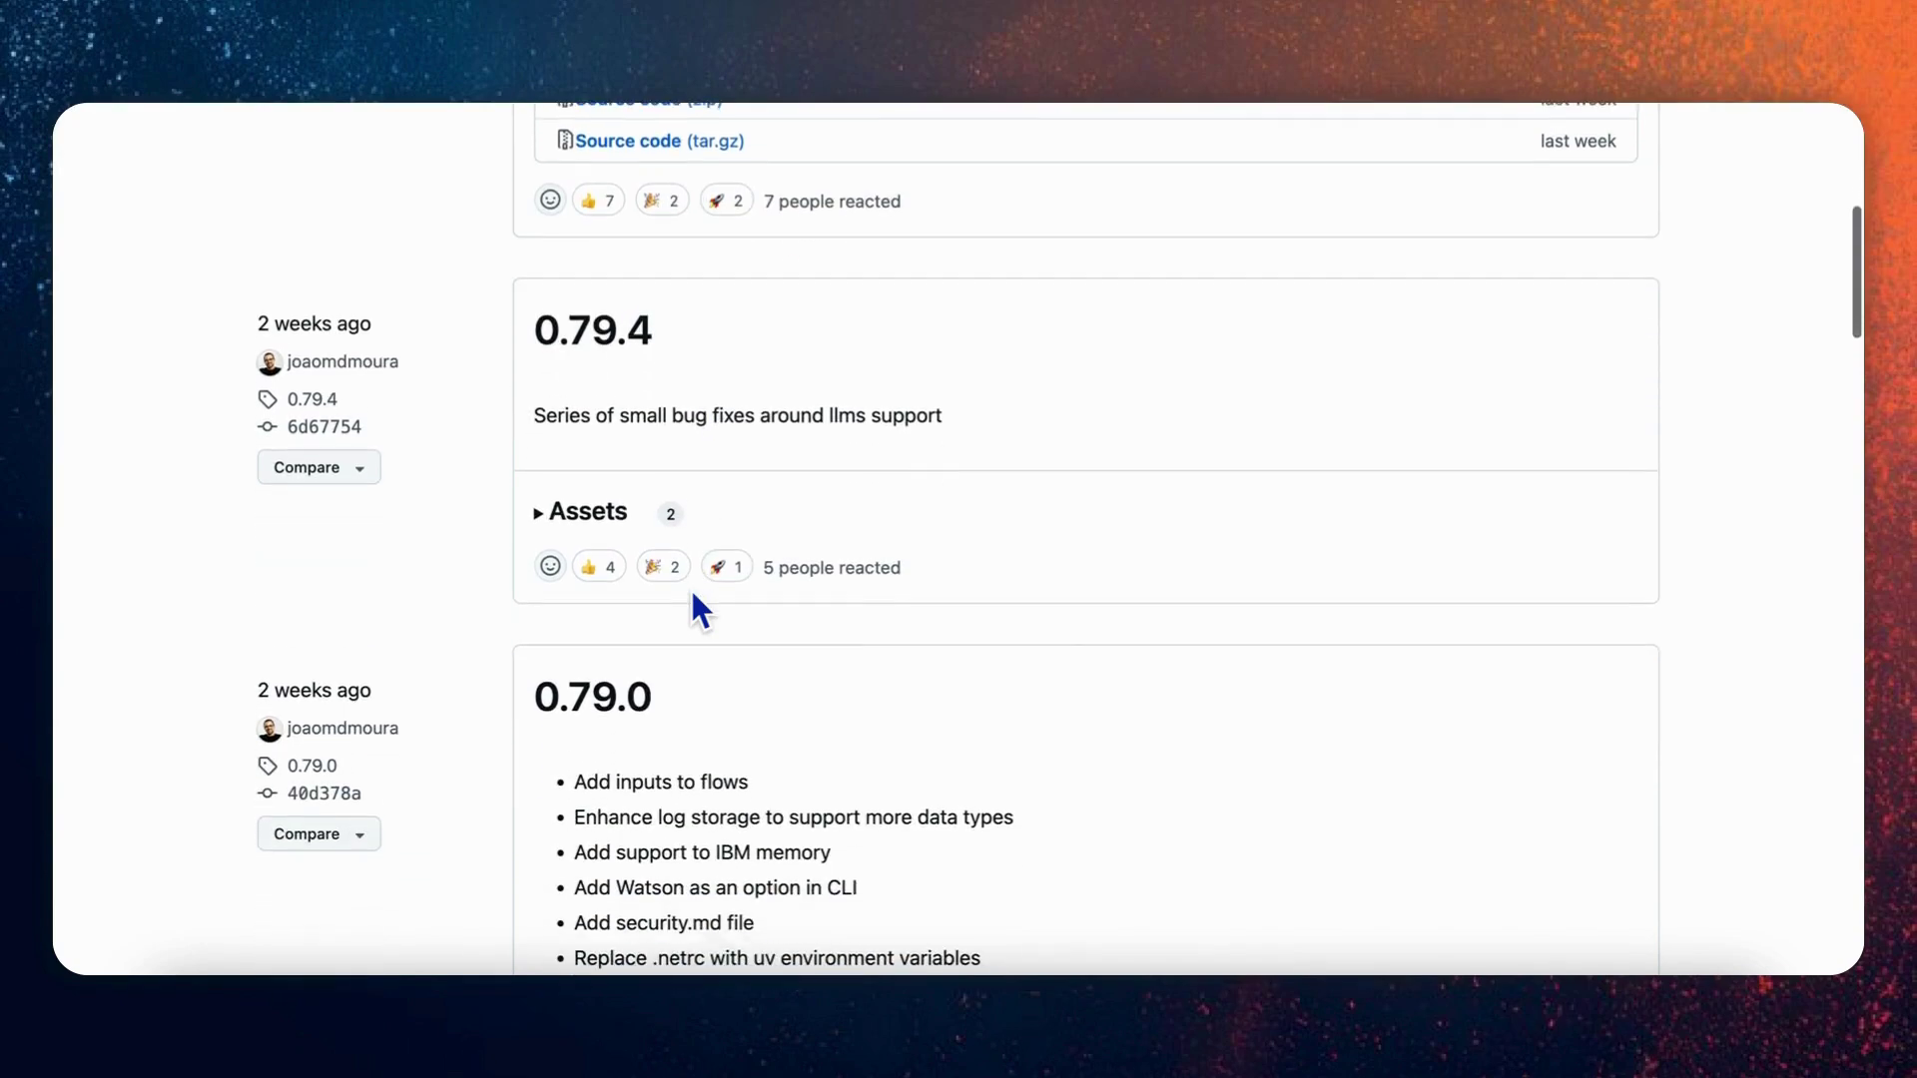
pyautogui.scroll(-2, 690, 587)
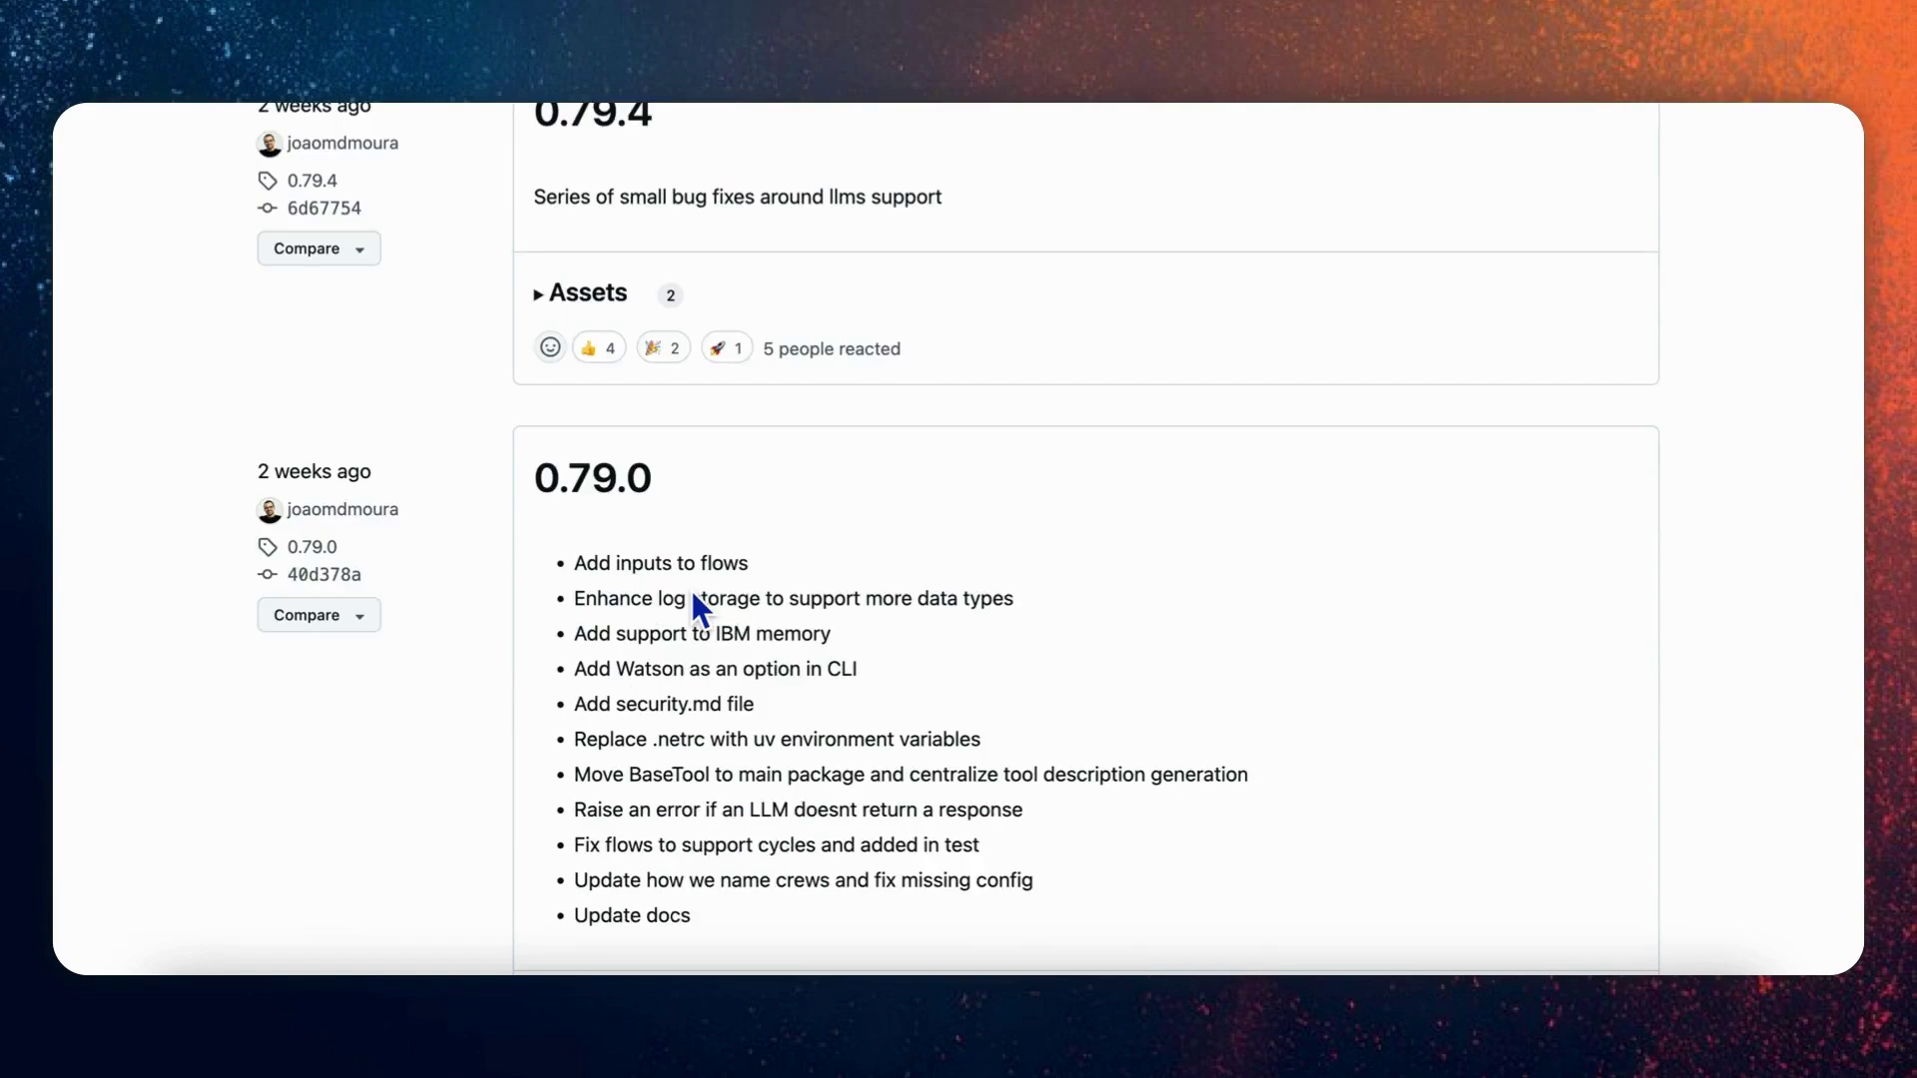
pyautogui.scroll(-1, 691, 587)
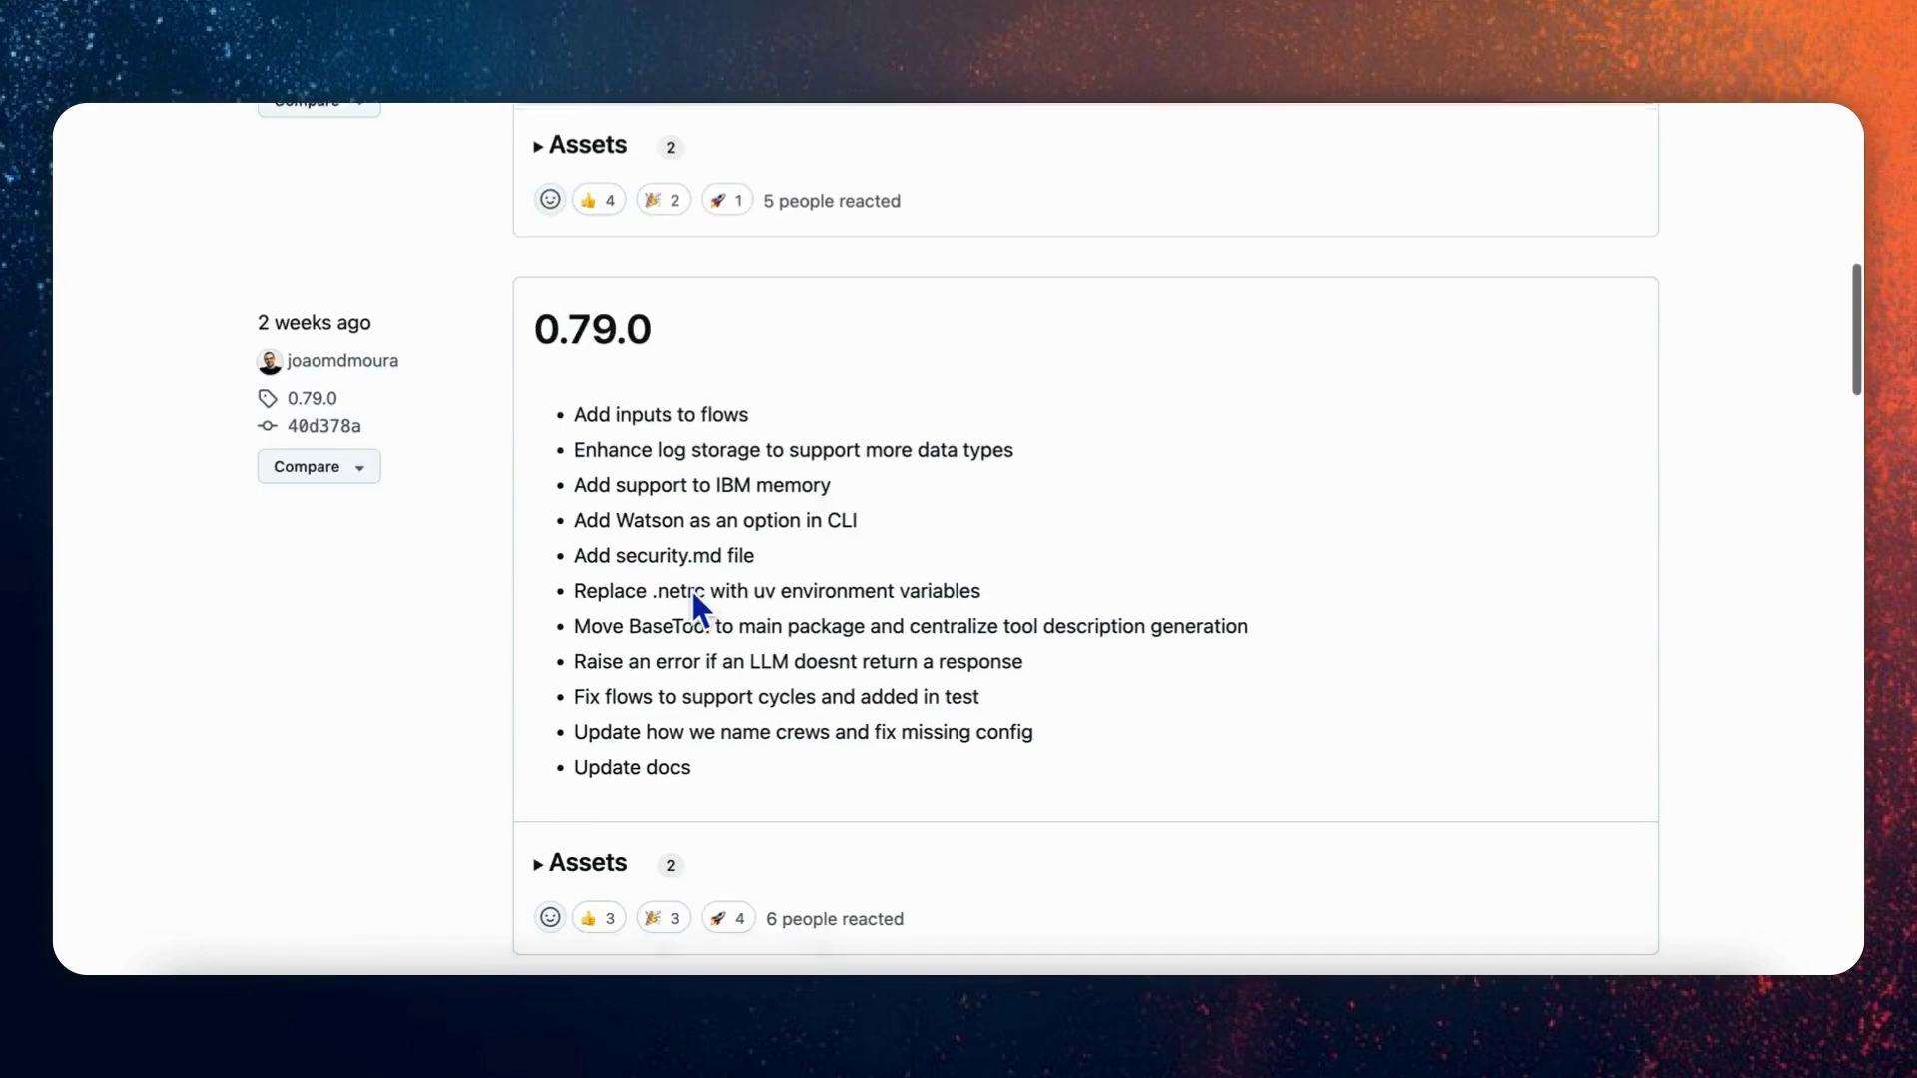
pyautogui.scroll(-2, 690, 587)
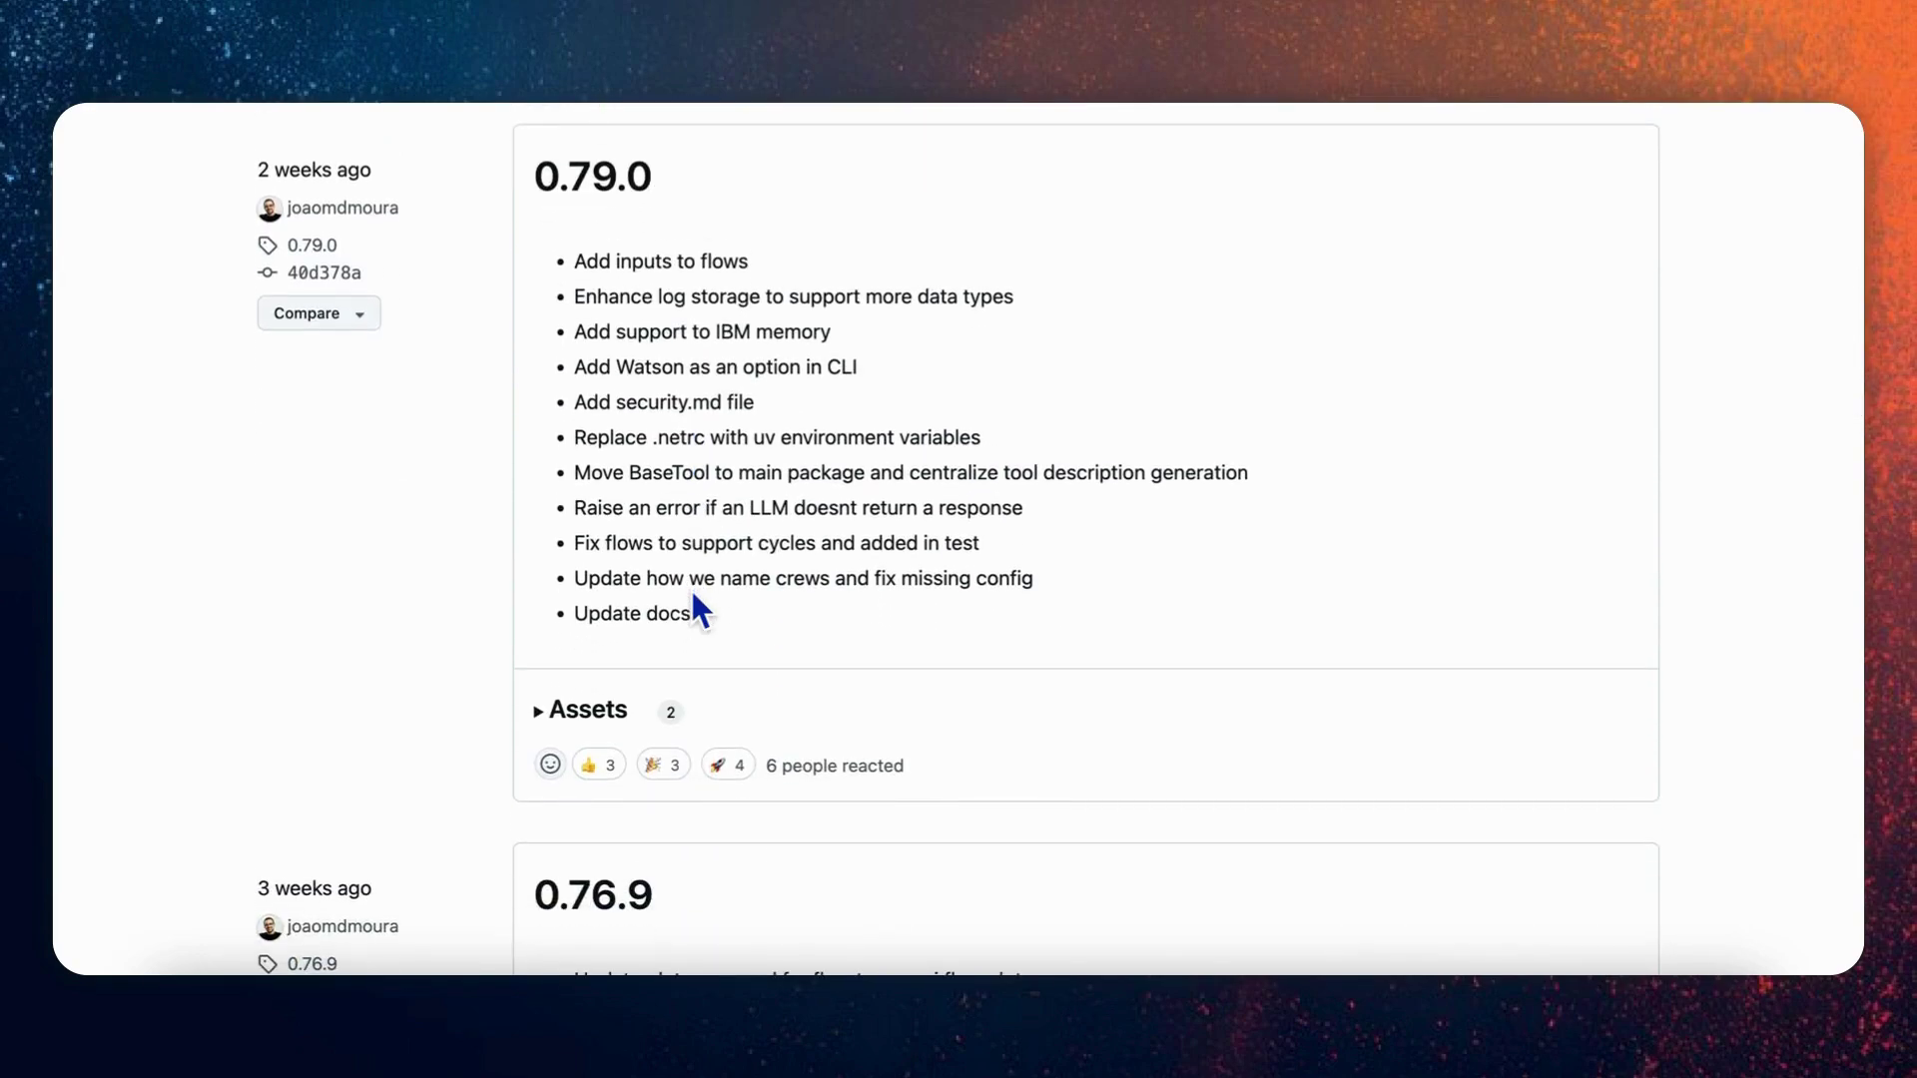
pyautogui.scroll(-1, 691, 588)
pyautogui.scroll(-1, 691, 588)
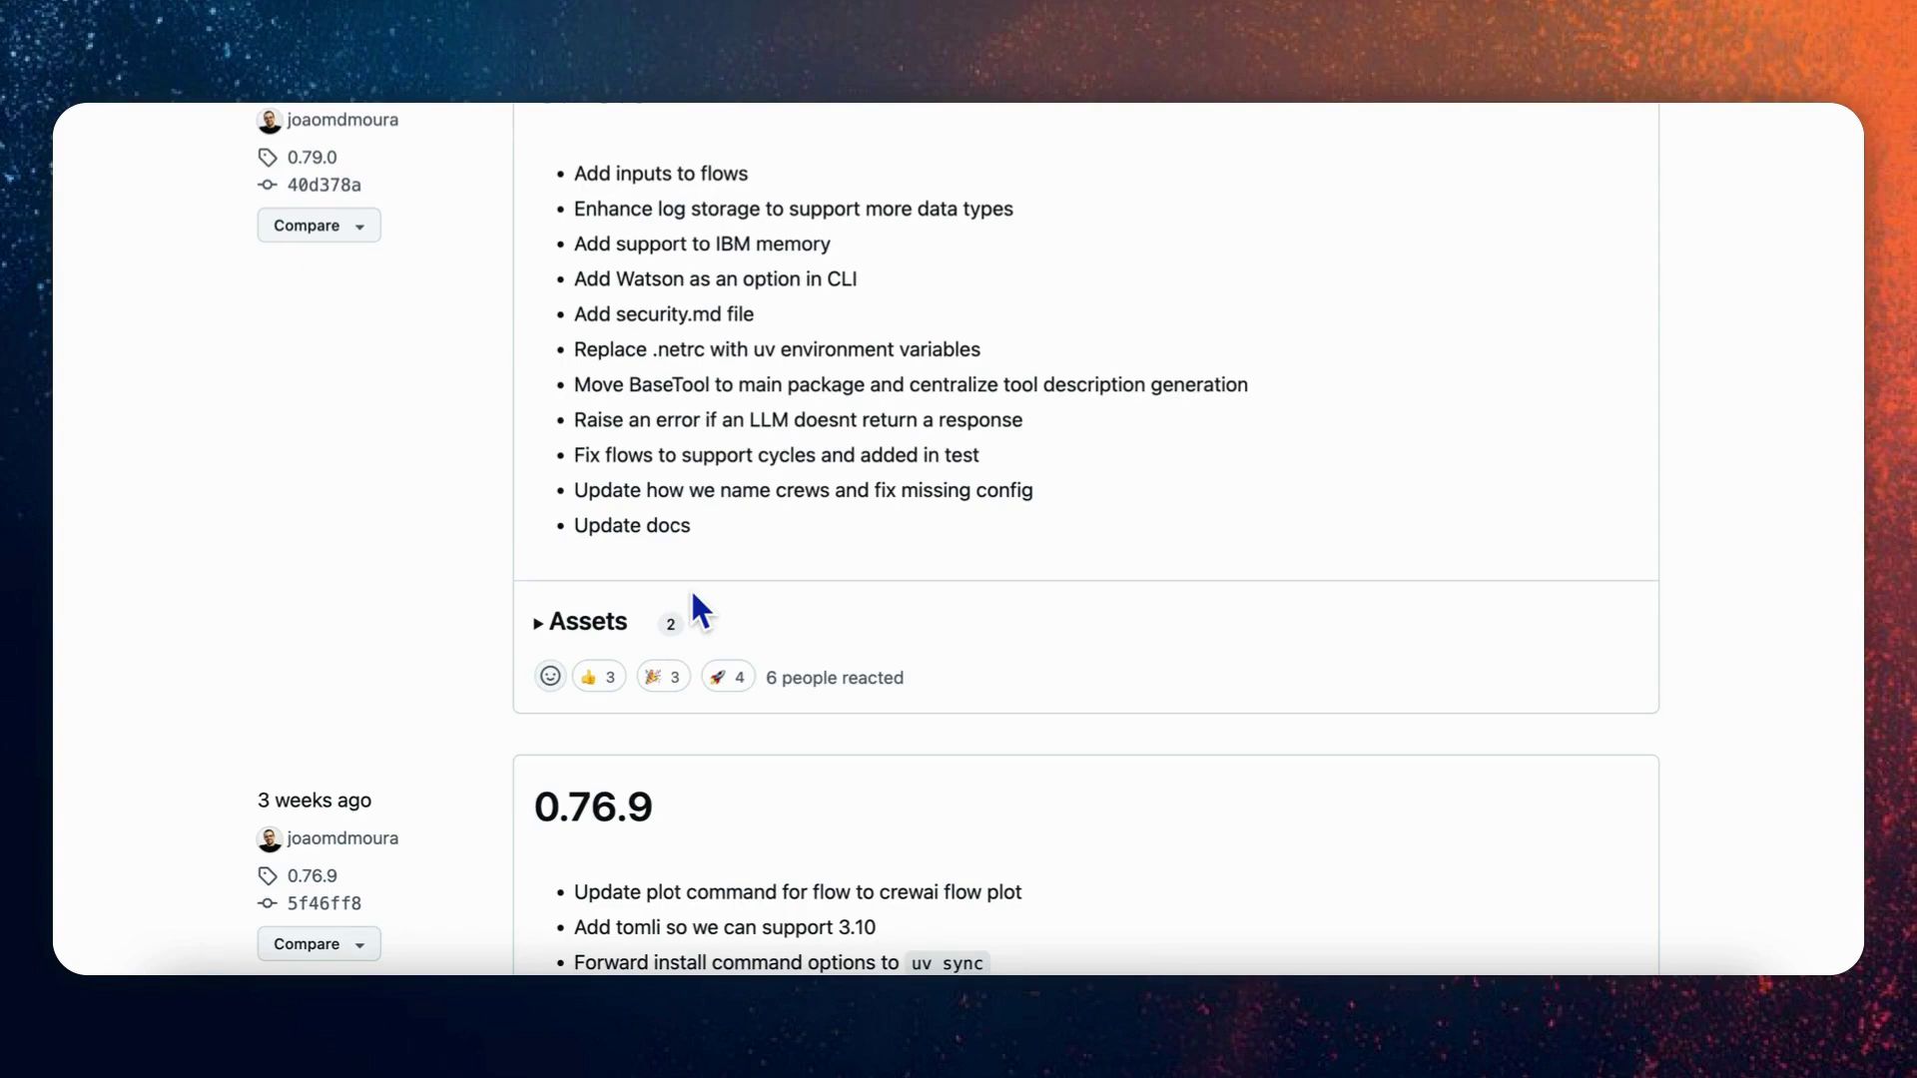
pyautogui.scroll(-1, 690, 587)
pyautogui.scroll(-1, 690, 588)
pyautogui.scroll(-1, 690, 586)
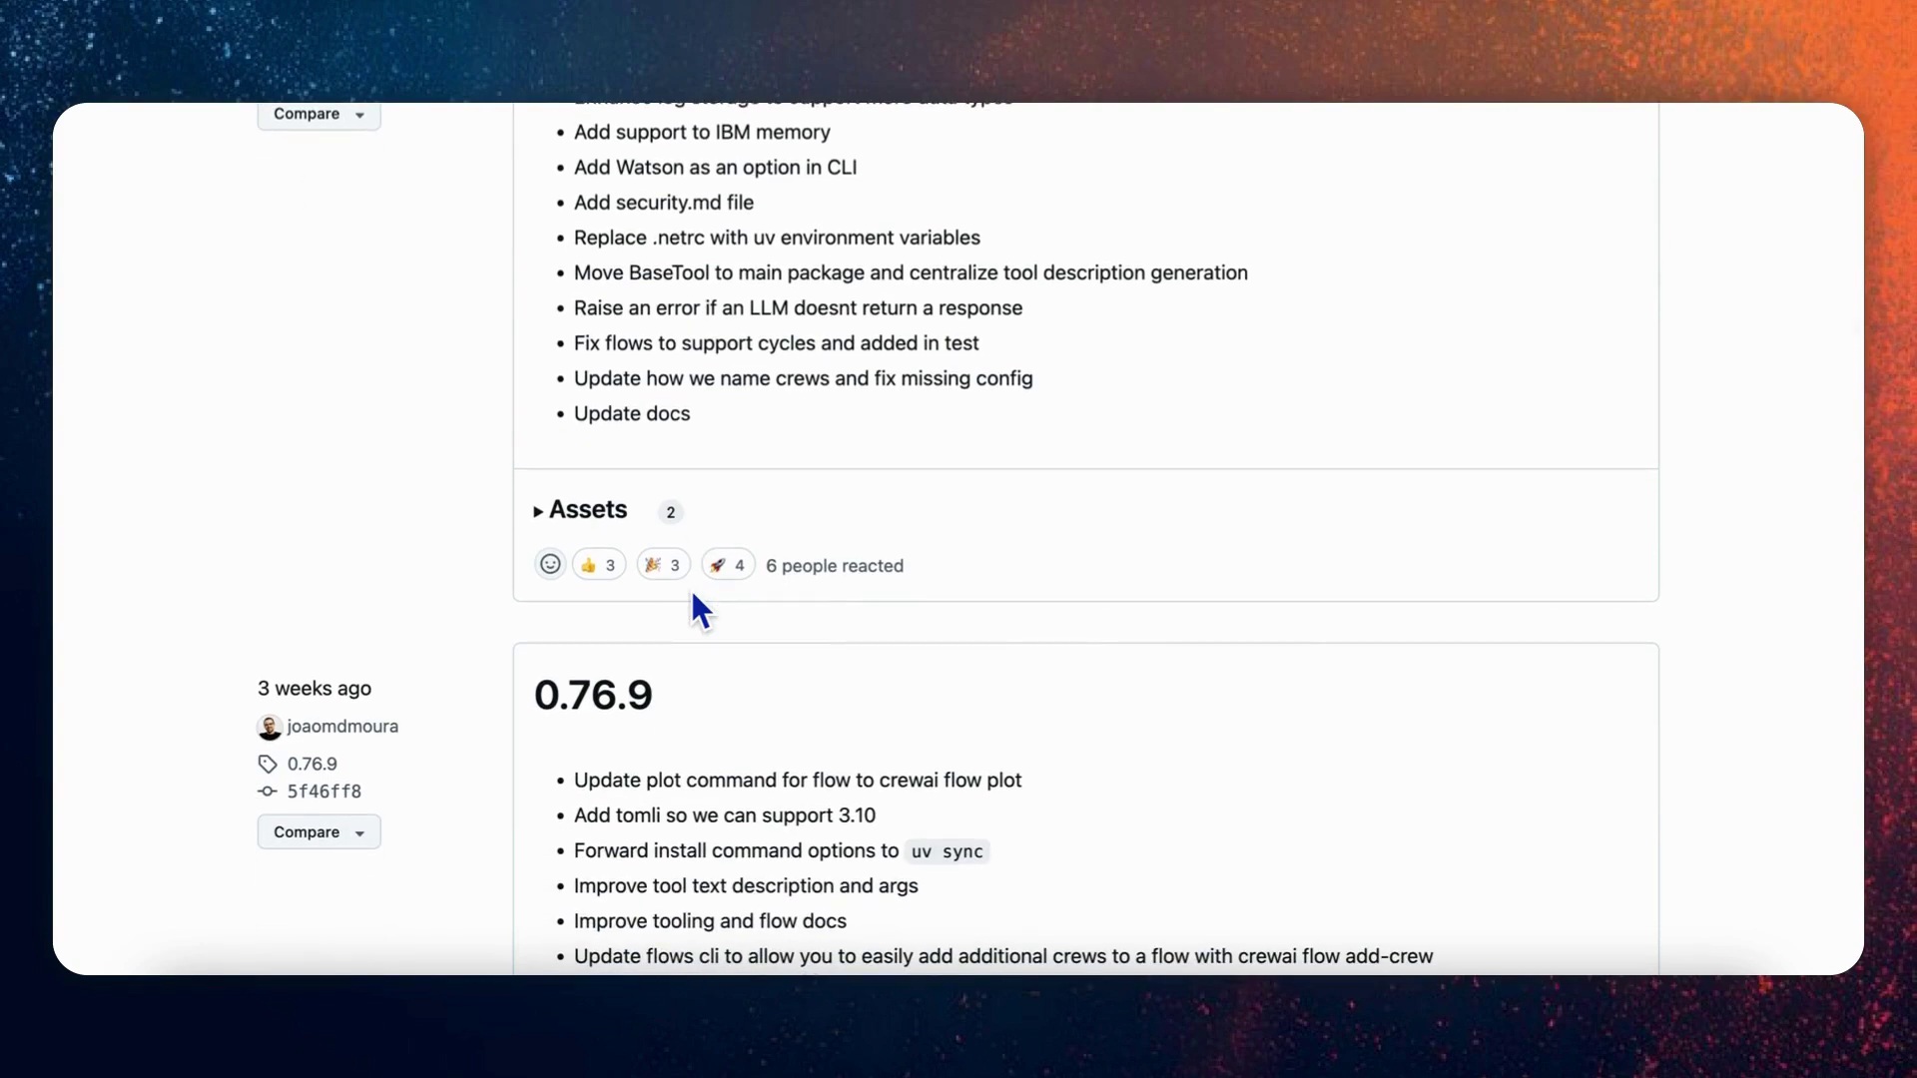
pyautogui.scroll(-1, 691, 587)
pyautogui.scroll(-1, 691, 587)
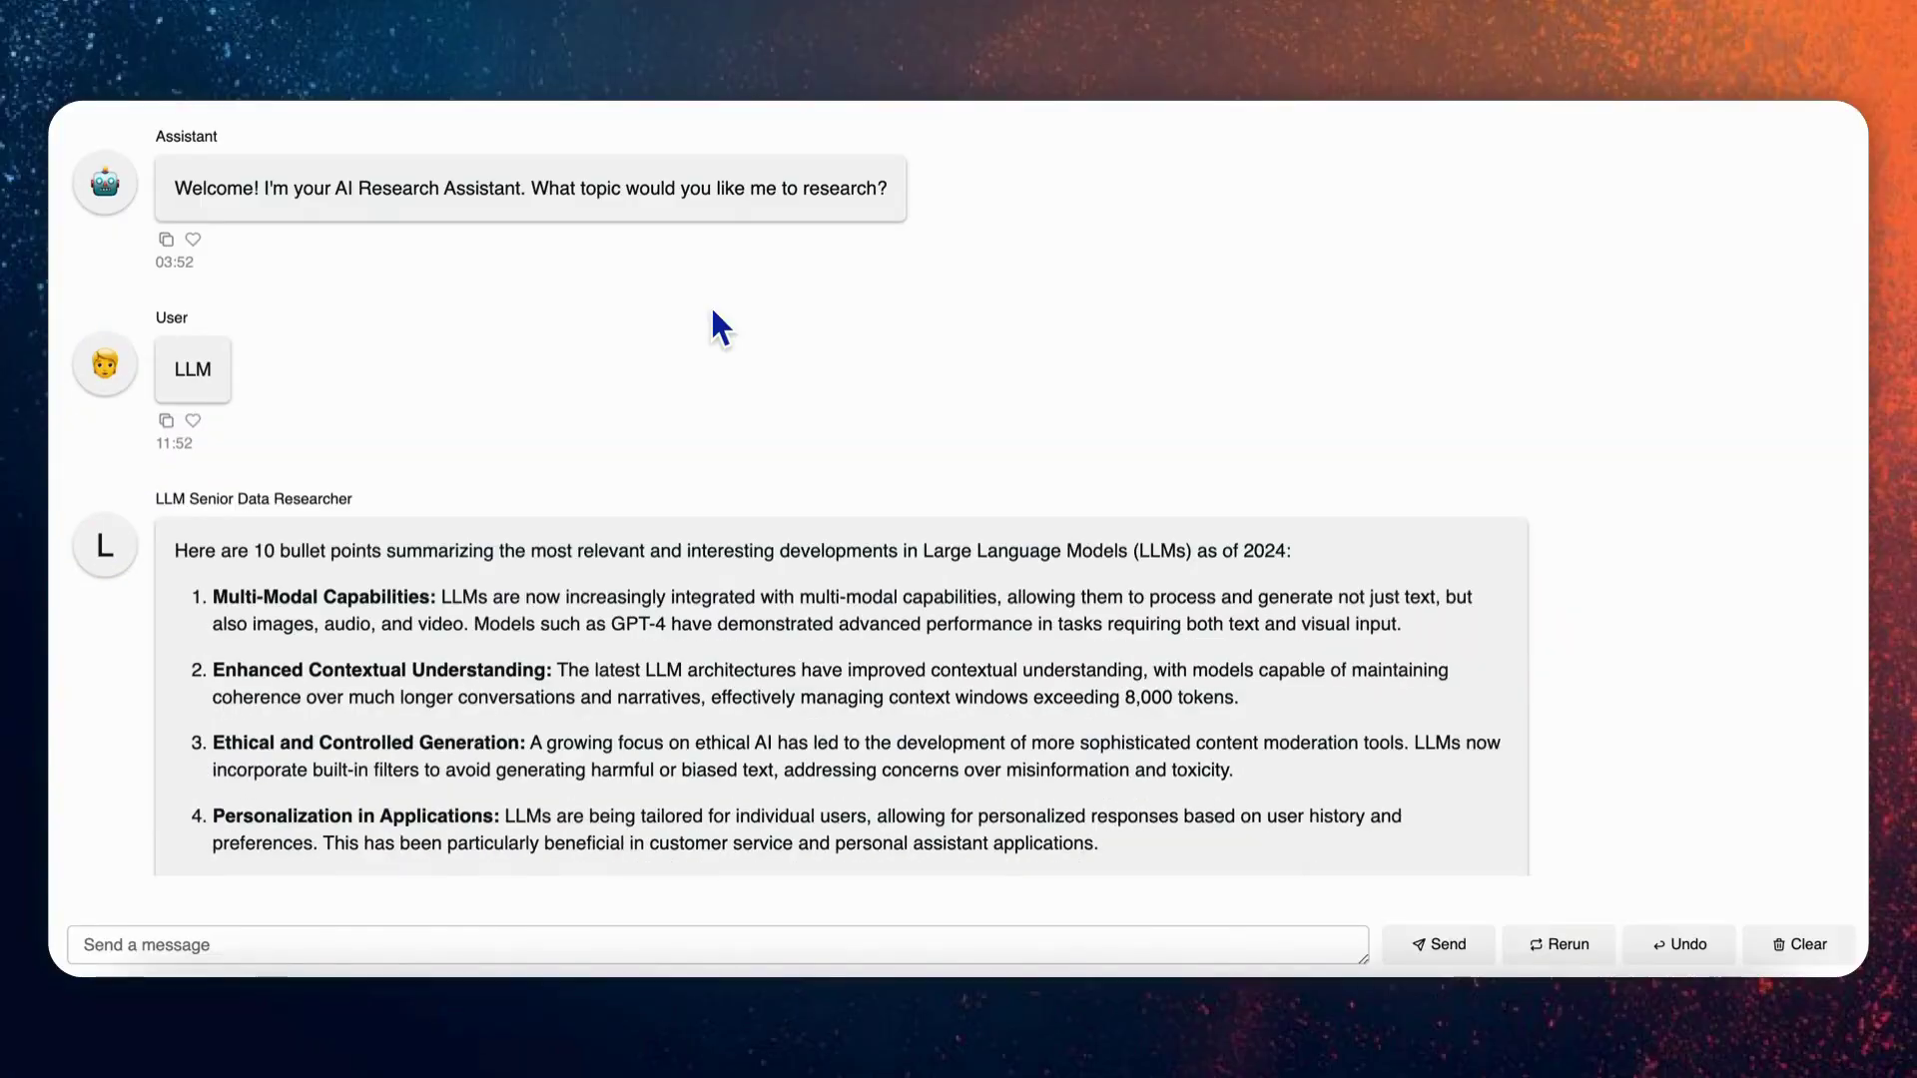
pyautogui.scroll(-1, 710, 305)
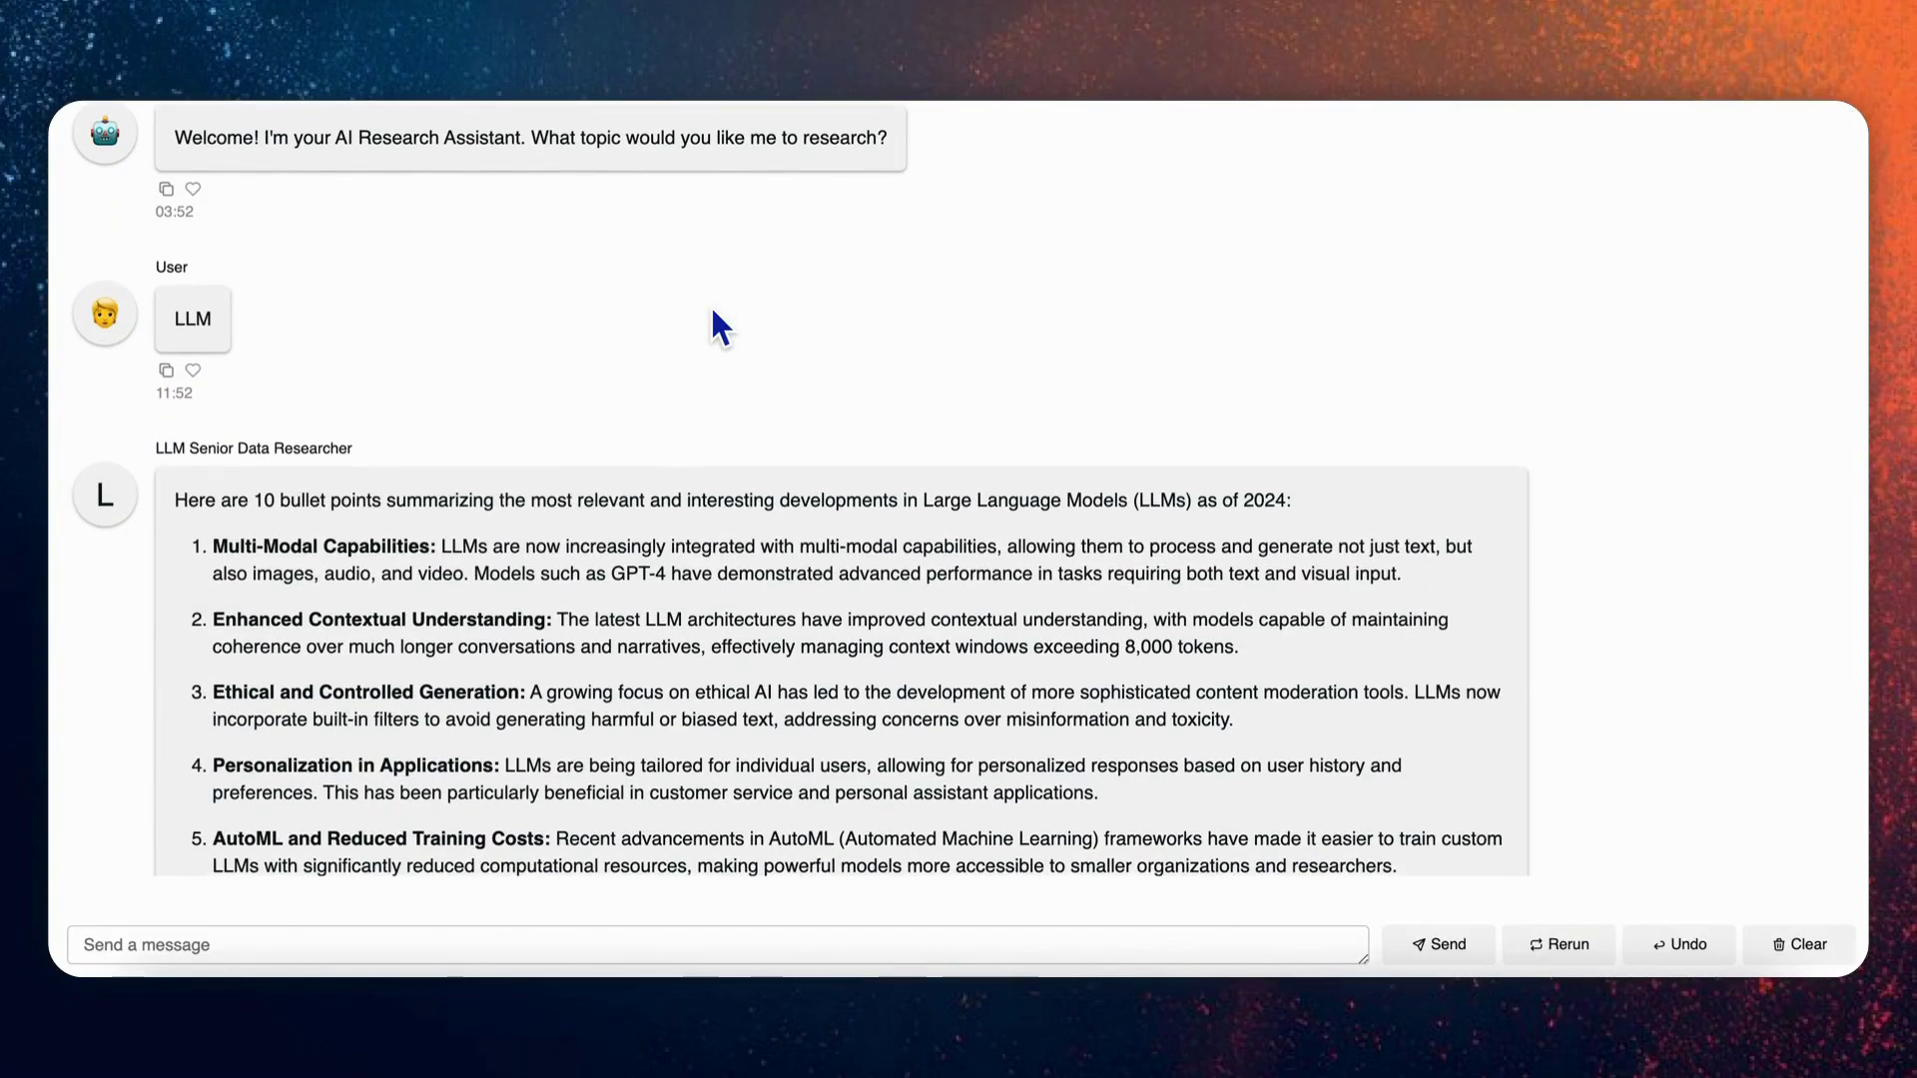
pyautogui.scroll(-1, 709, 305)
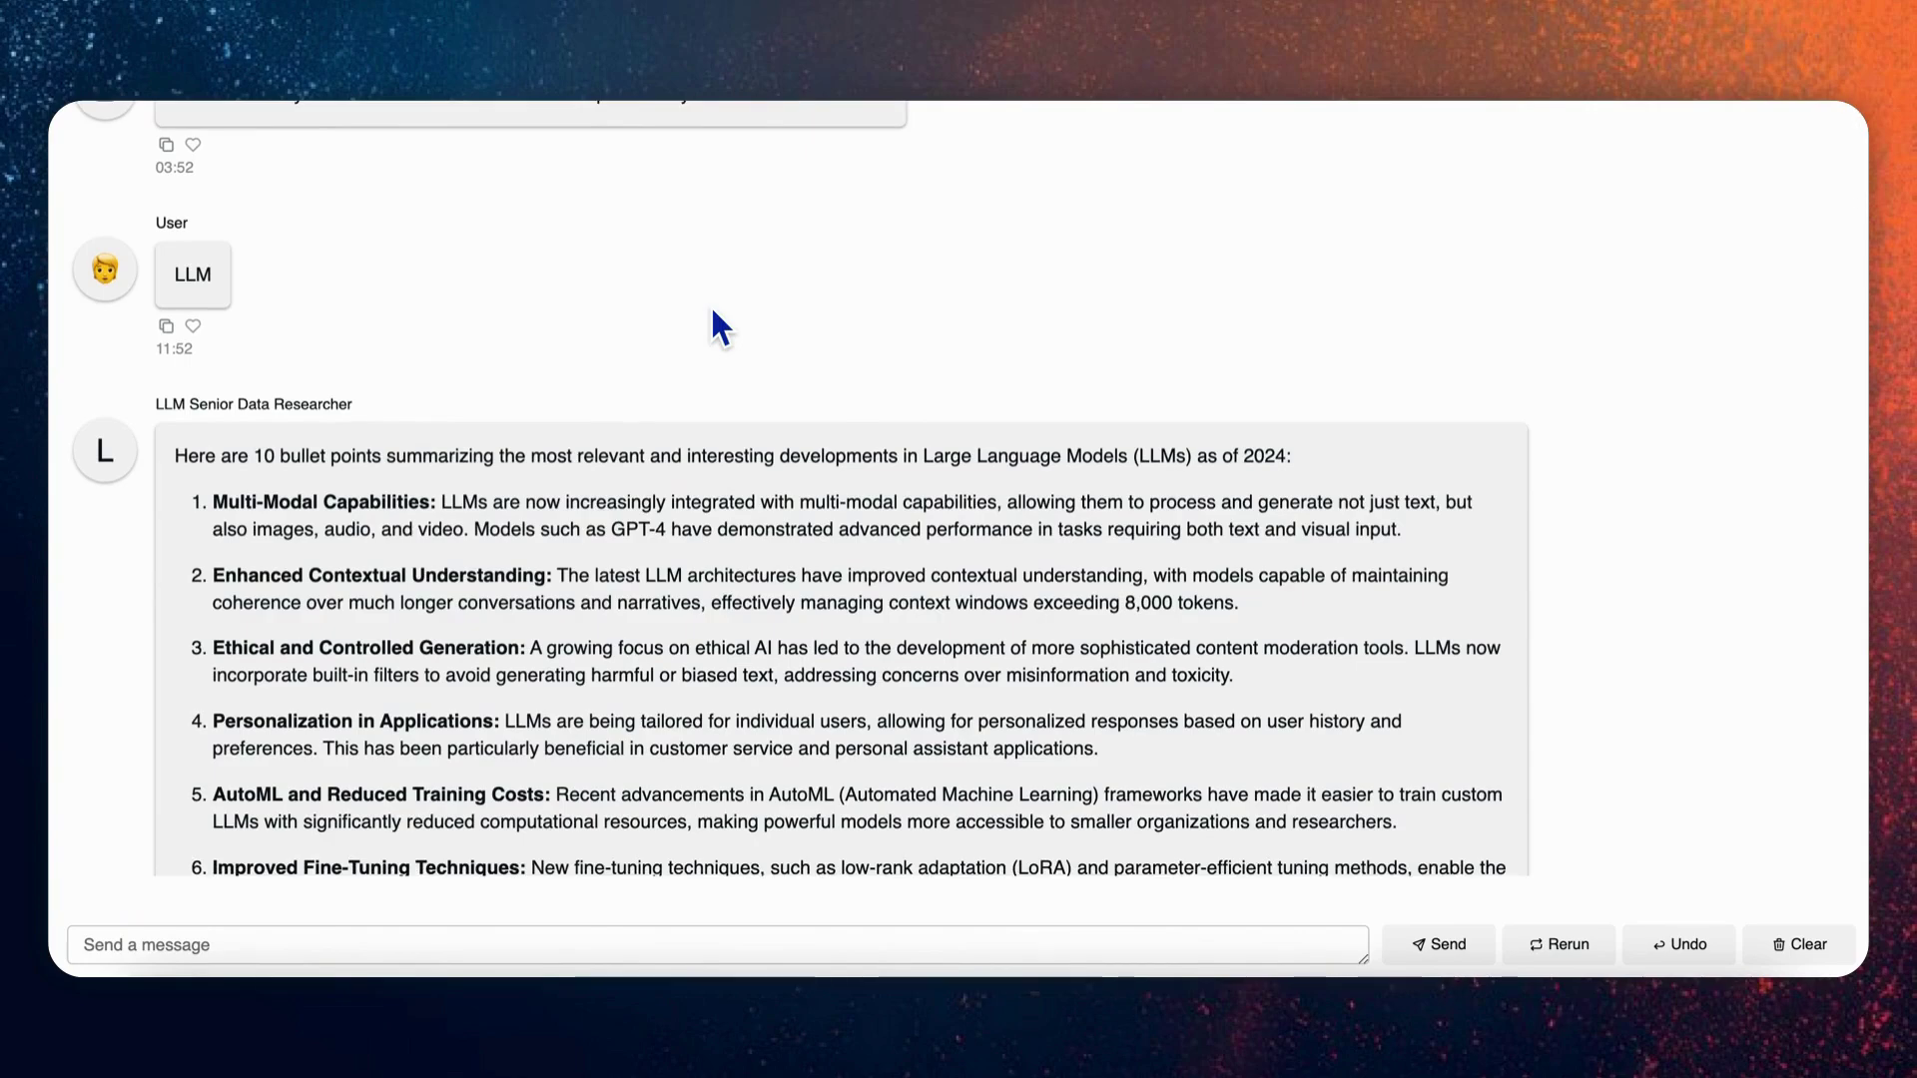
pyautogui.scroll(-1, 710, 304)
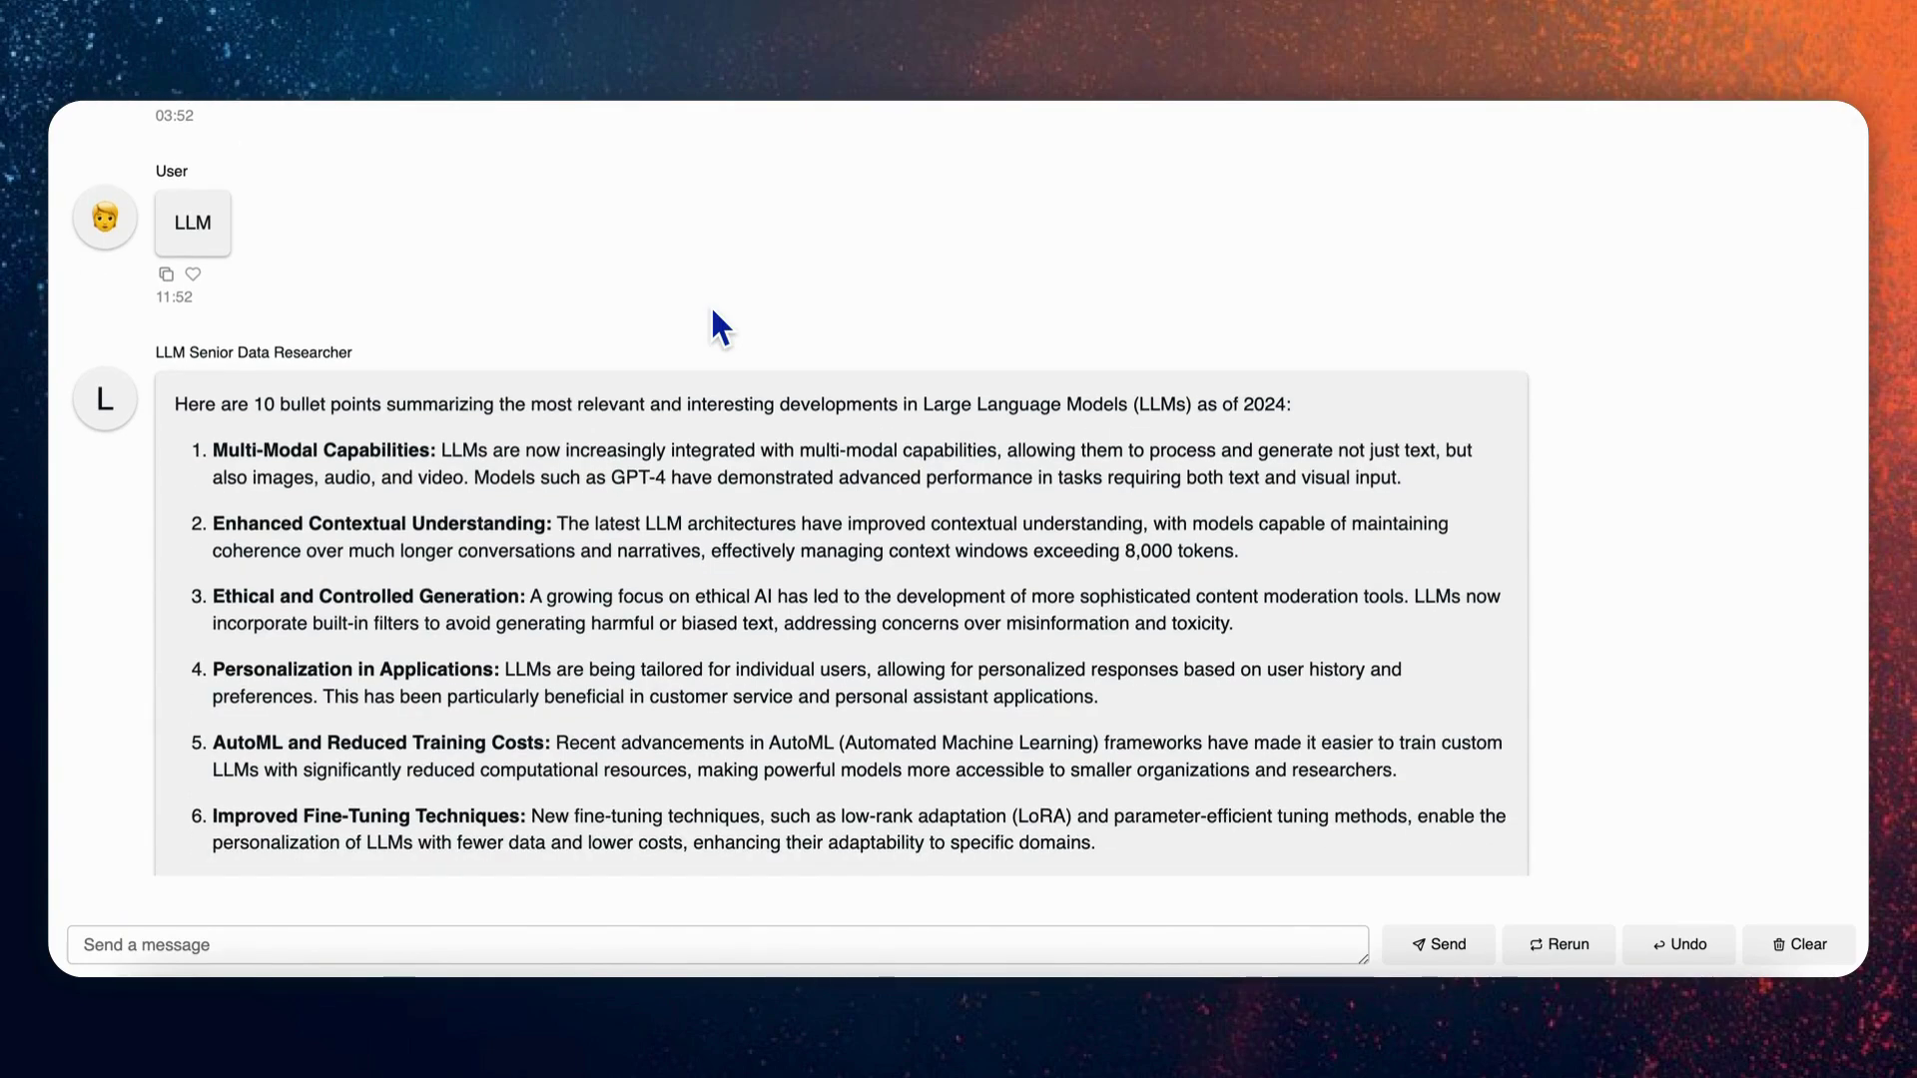
pyautogui.scroll(-1, 709, 304)
pyautogui.scroll(-1, 710, 304)
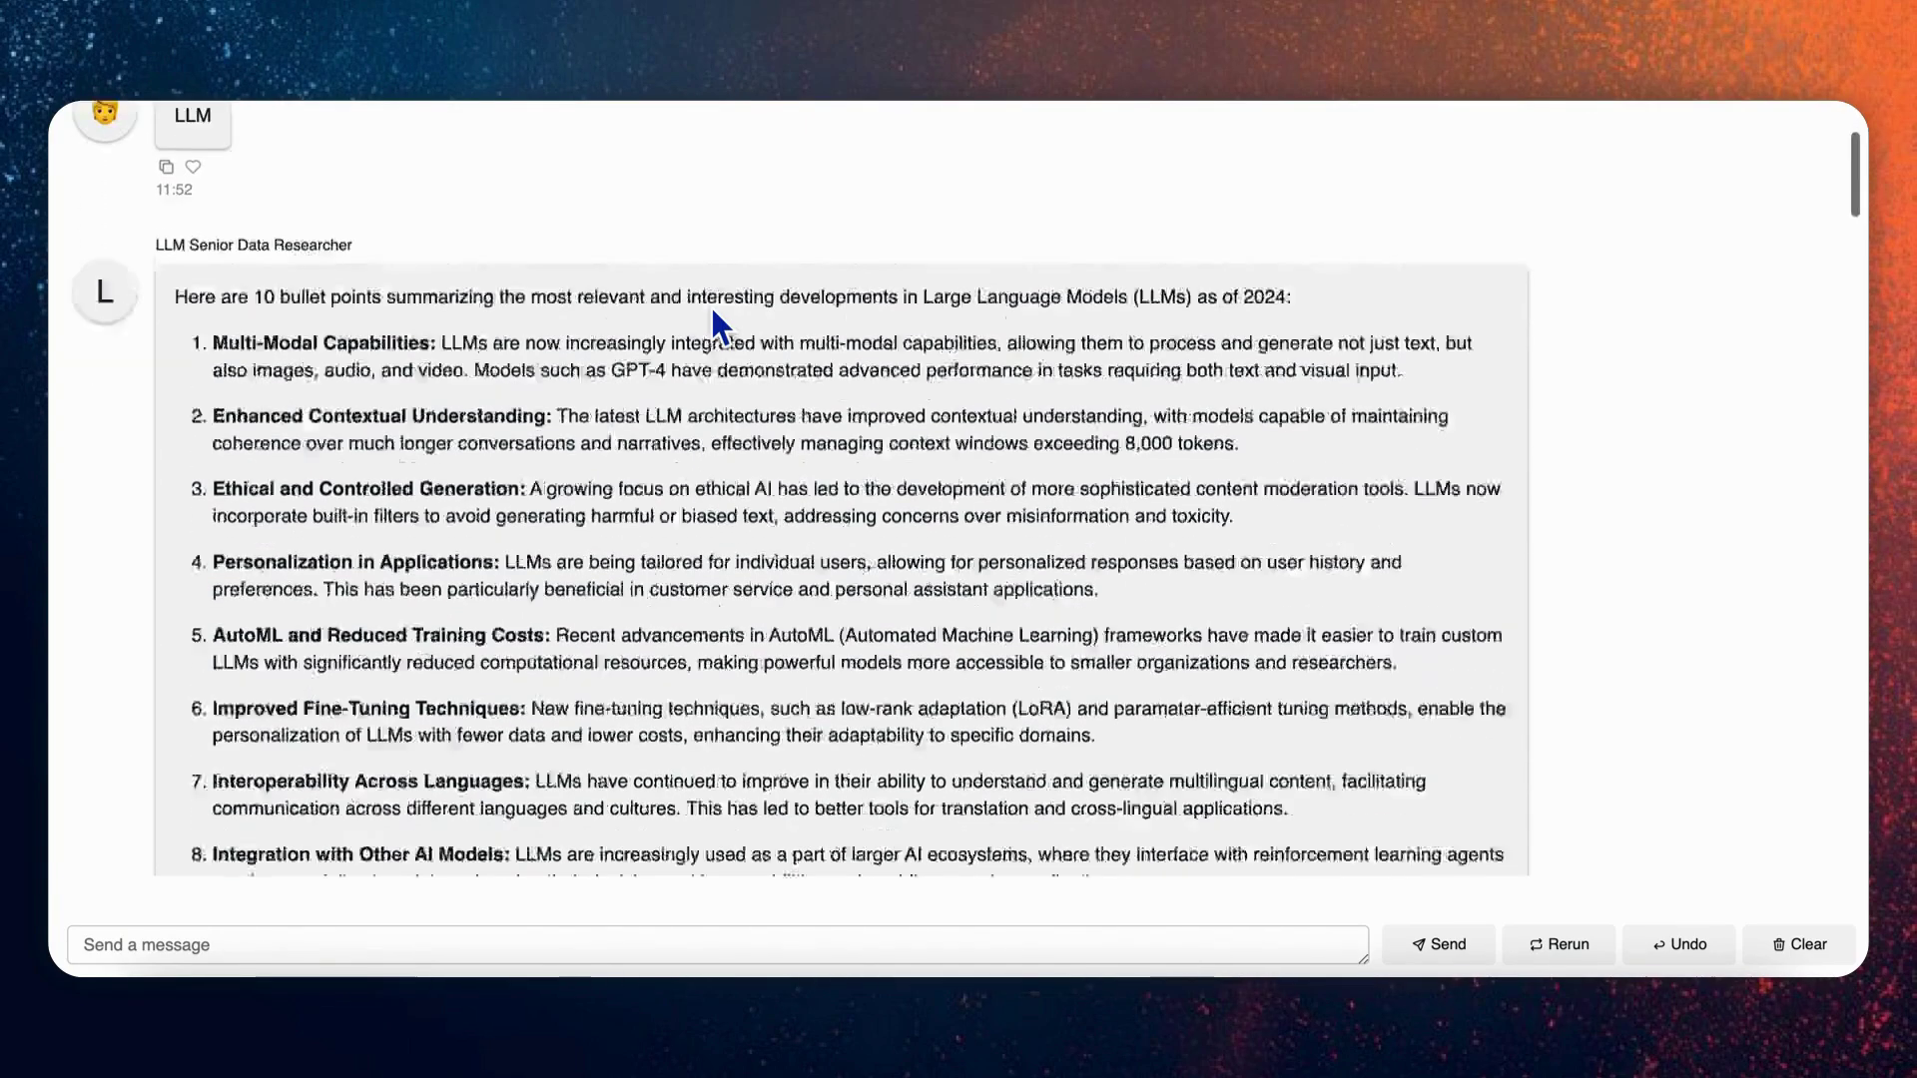
pyautogui.scroll(-4, 712, 308)
pyautogui.scroll(-3, 711, 306)
pyautogui.scroll(-3, 712, 306)
pyautogui.scroll(-3, 712, 307)
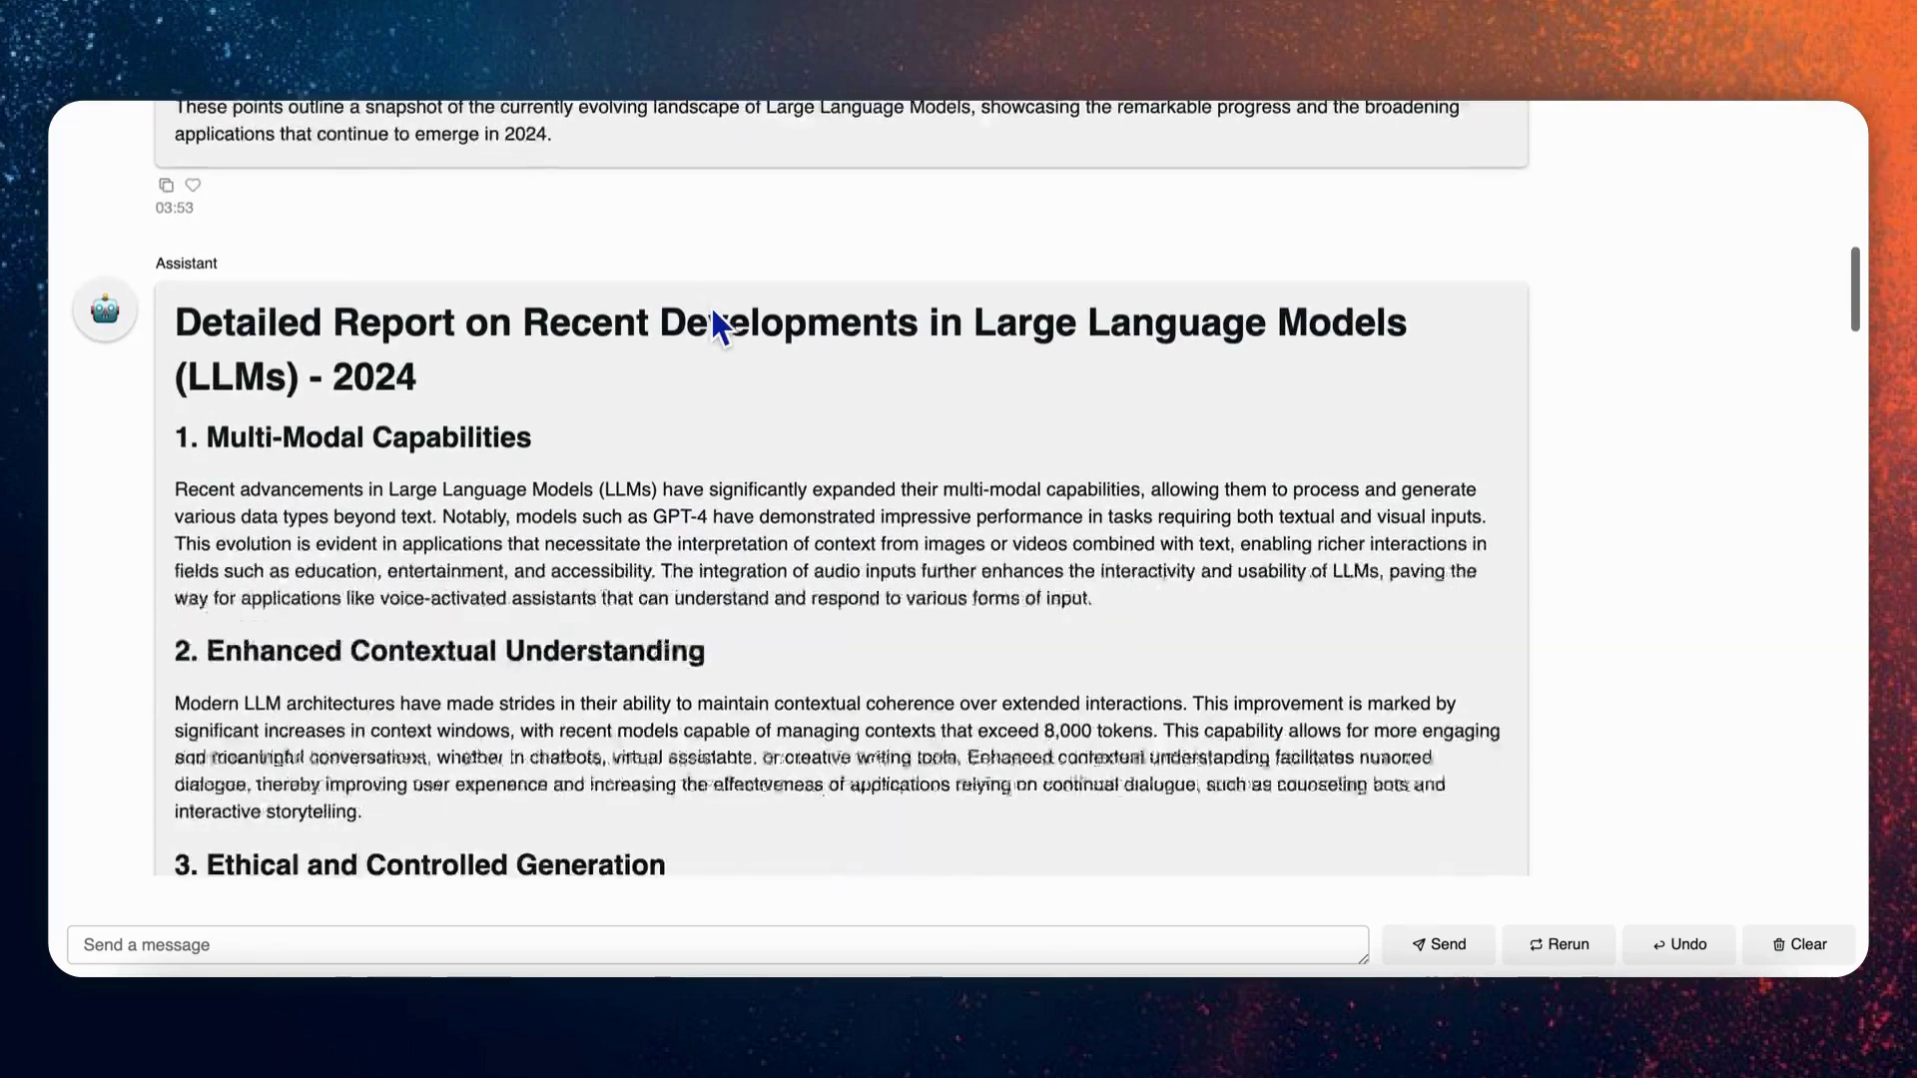
pyautogui.scroll(-2, 711, 307)
pyautogui.scroll(-2, 712, 306)
pyautogui.scroll(-2, 711, 306)
pyautogui.scroll(-2, 712, 307)
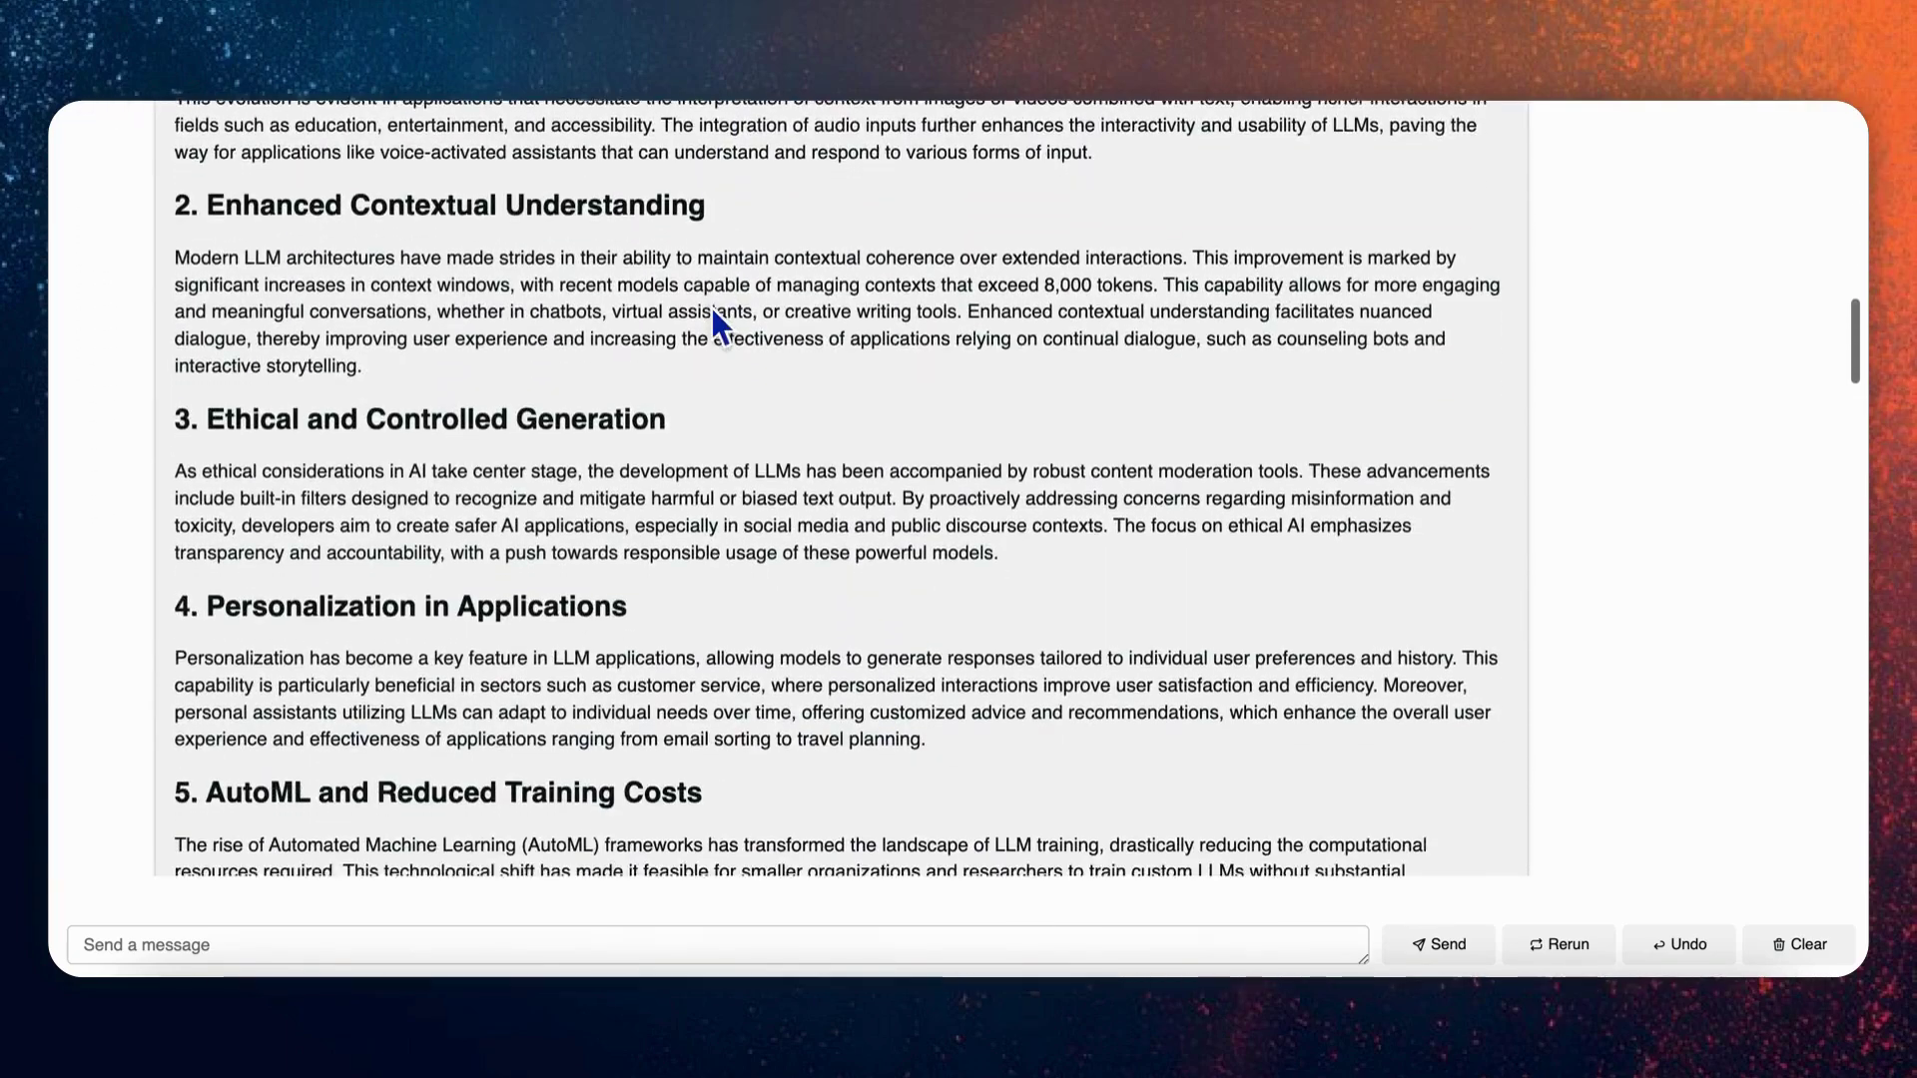
pyautogui.scroll(-2, 712, 306)
pyautogui.scroll(-1, 711, 307)
pyautogui.scroll(-1, 711, 308)
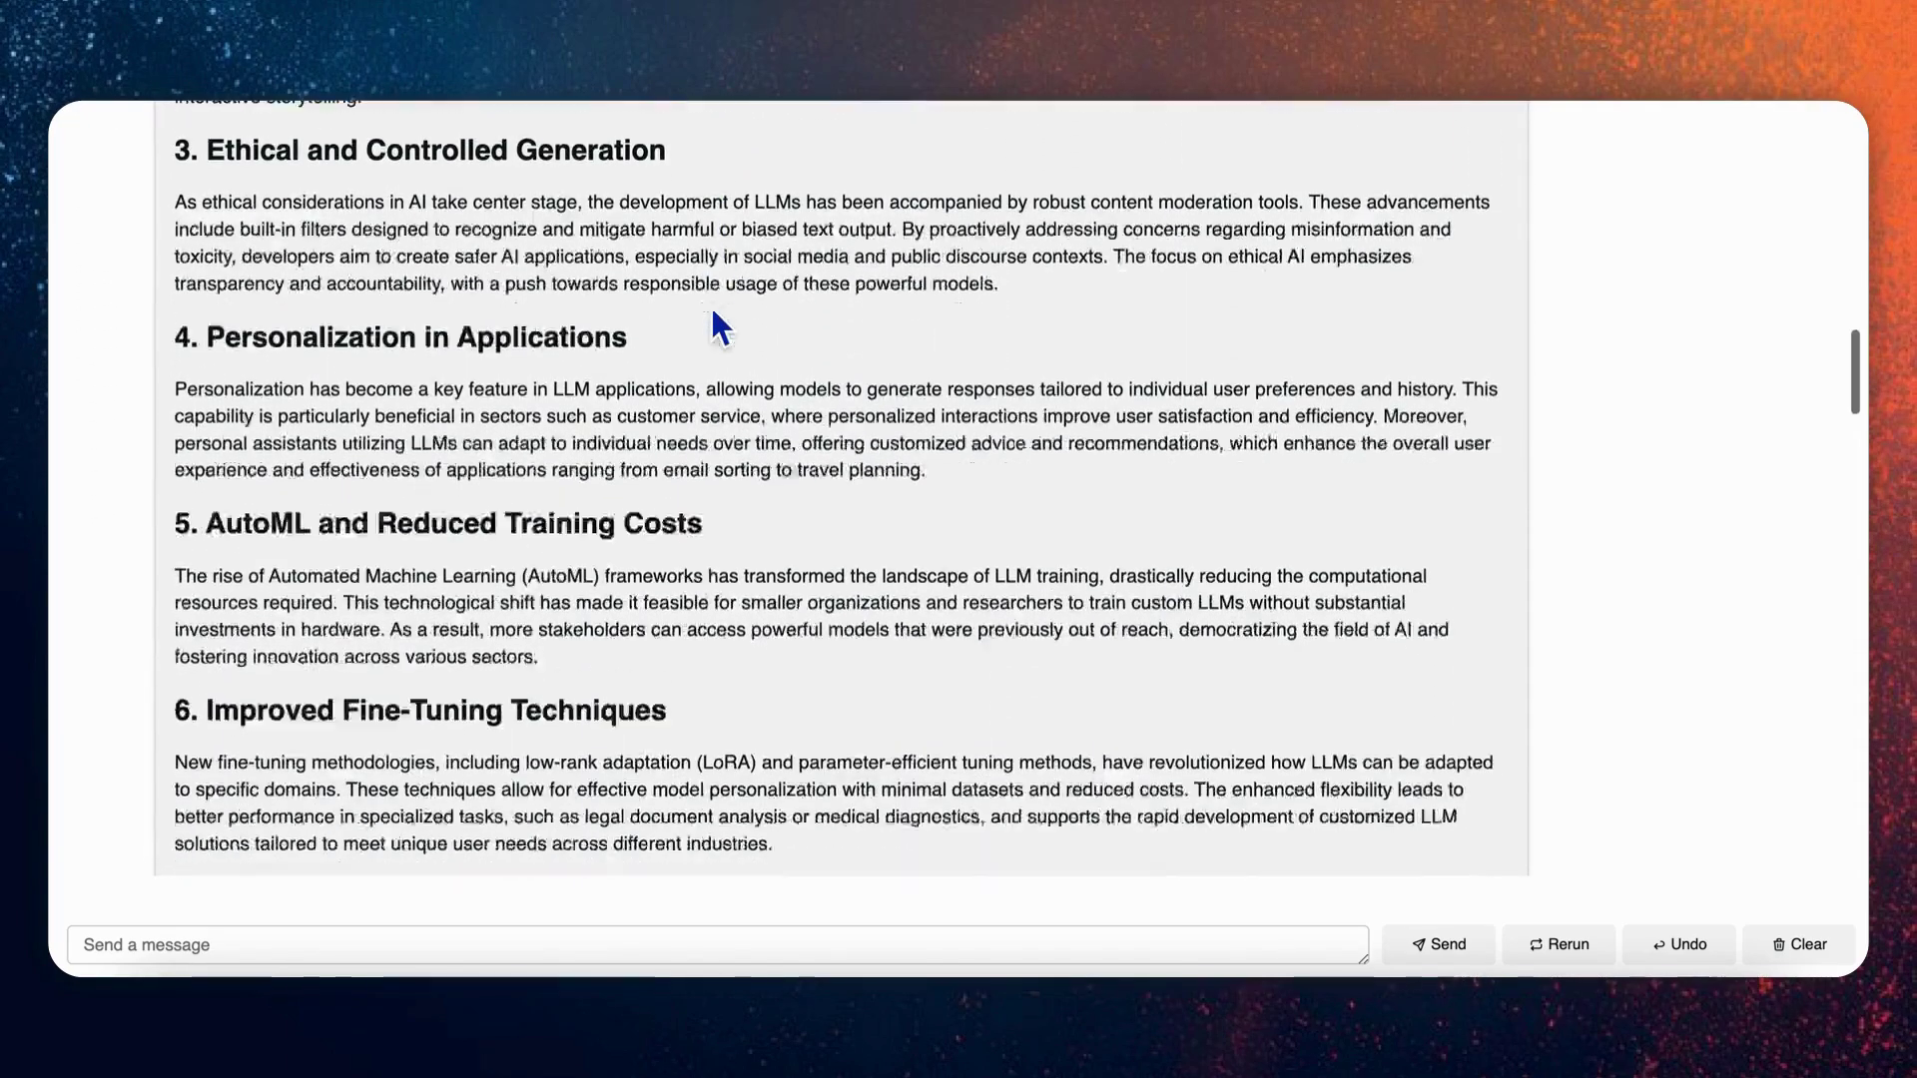
pyautogui.scroll(-3, 711, 308)
pyautogui.scroll(-1, 710, 306)
pyautogui.scroll(-2, 712, 308)
pyautogui.scroll(-1, 712, 306)
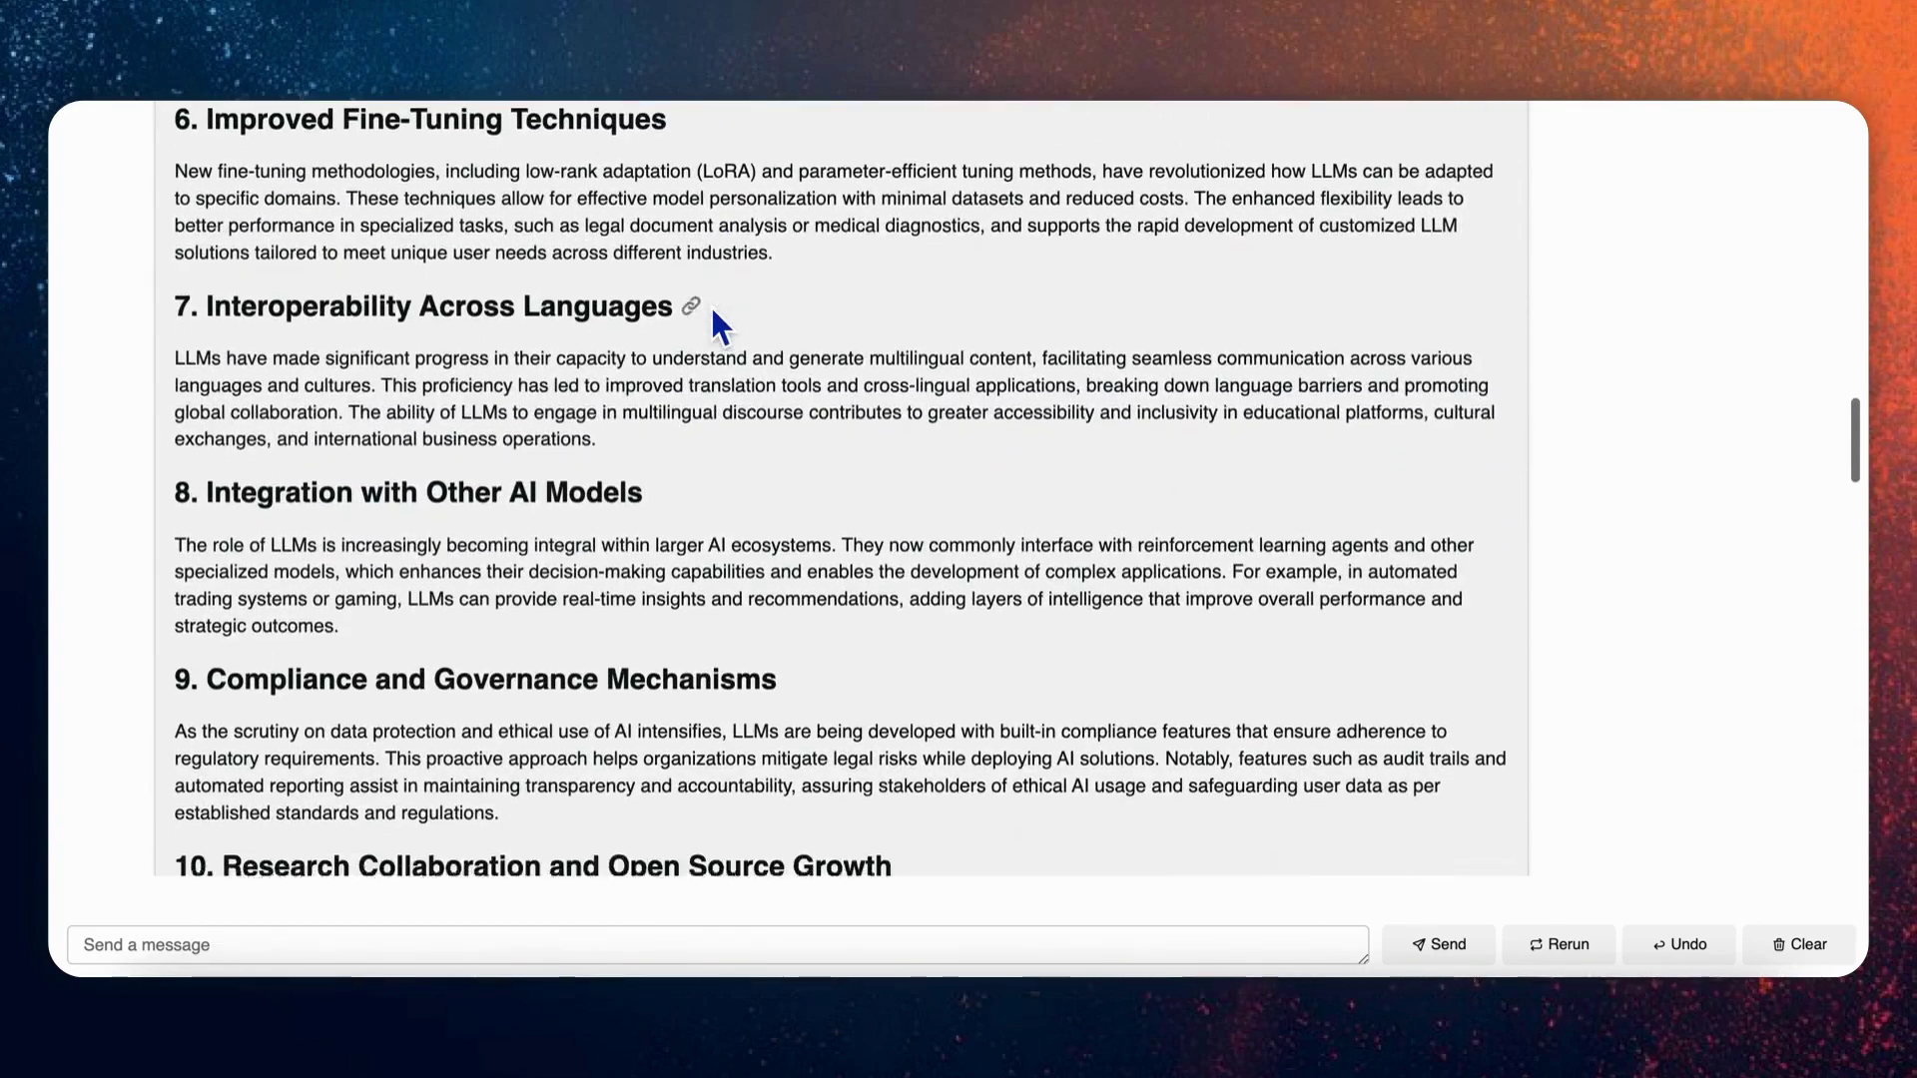
pyautogui.scroll(-3, 711, 308)
pyautogui.scroll(-1, 711, 308)
pyautogui.scroll(-2, 712, 308)
pyautogui.scroll(-1, 712, 307)
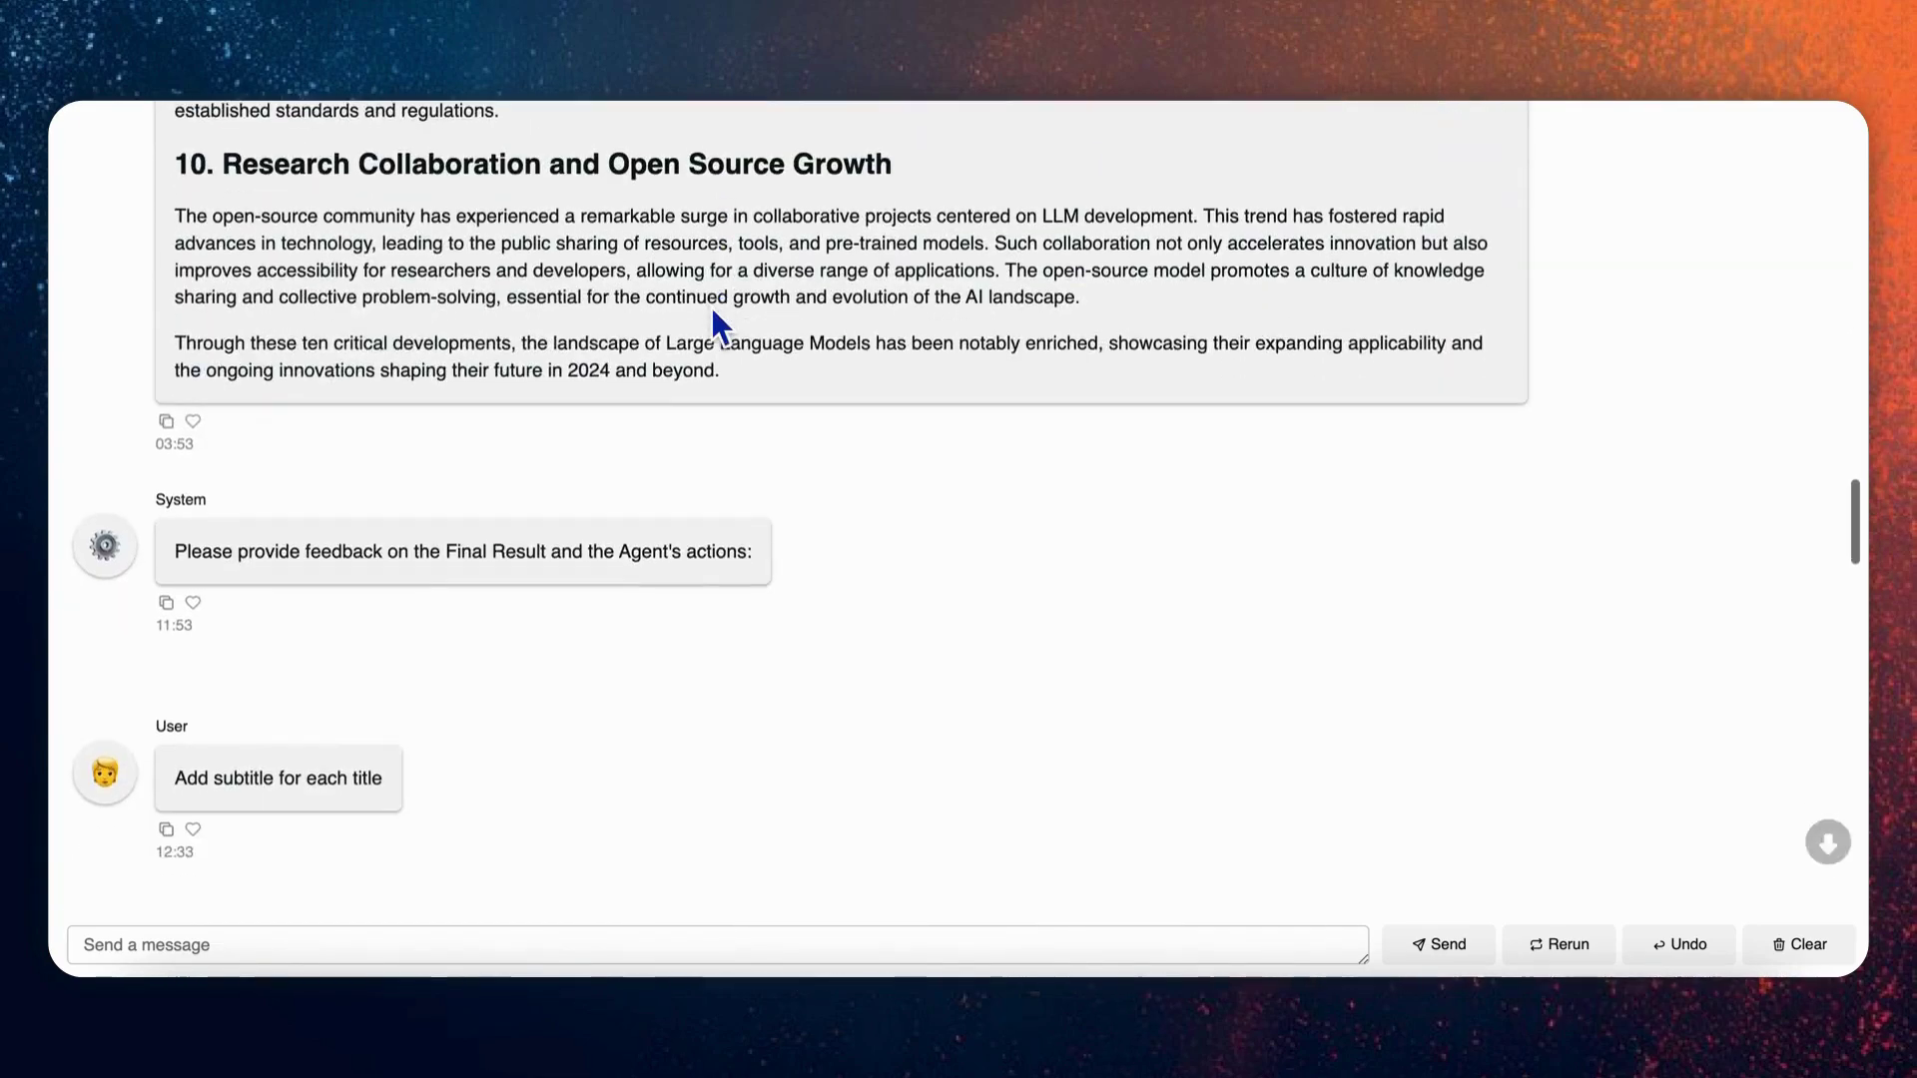
pyautogui.scroll(-3, 712, 307)
pyautogui.scroll(-2, 712, 306)
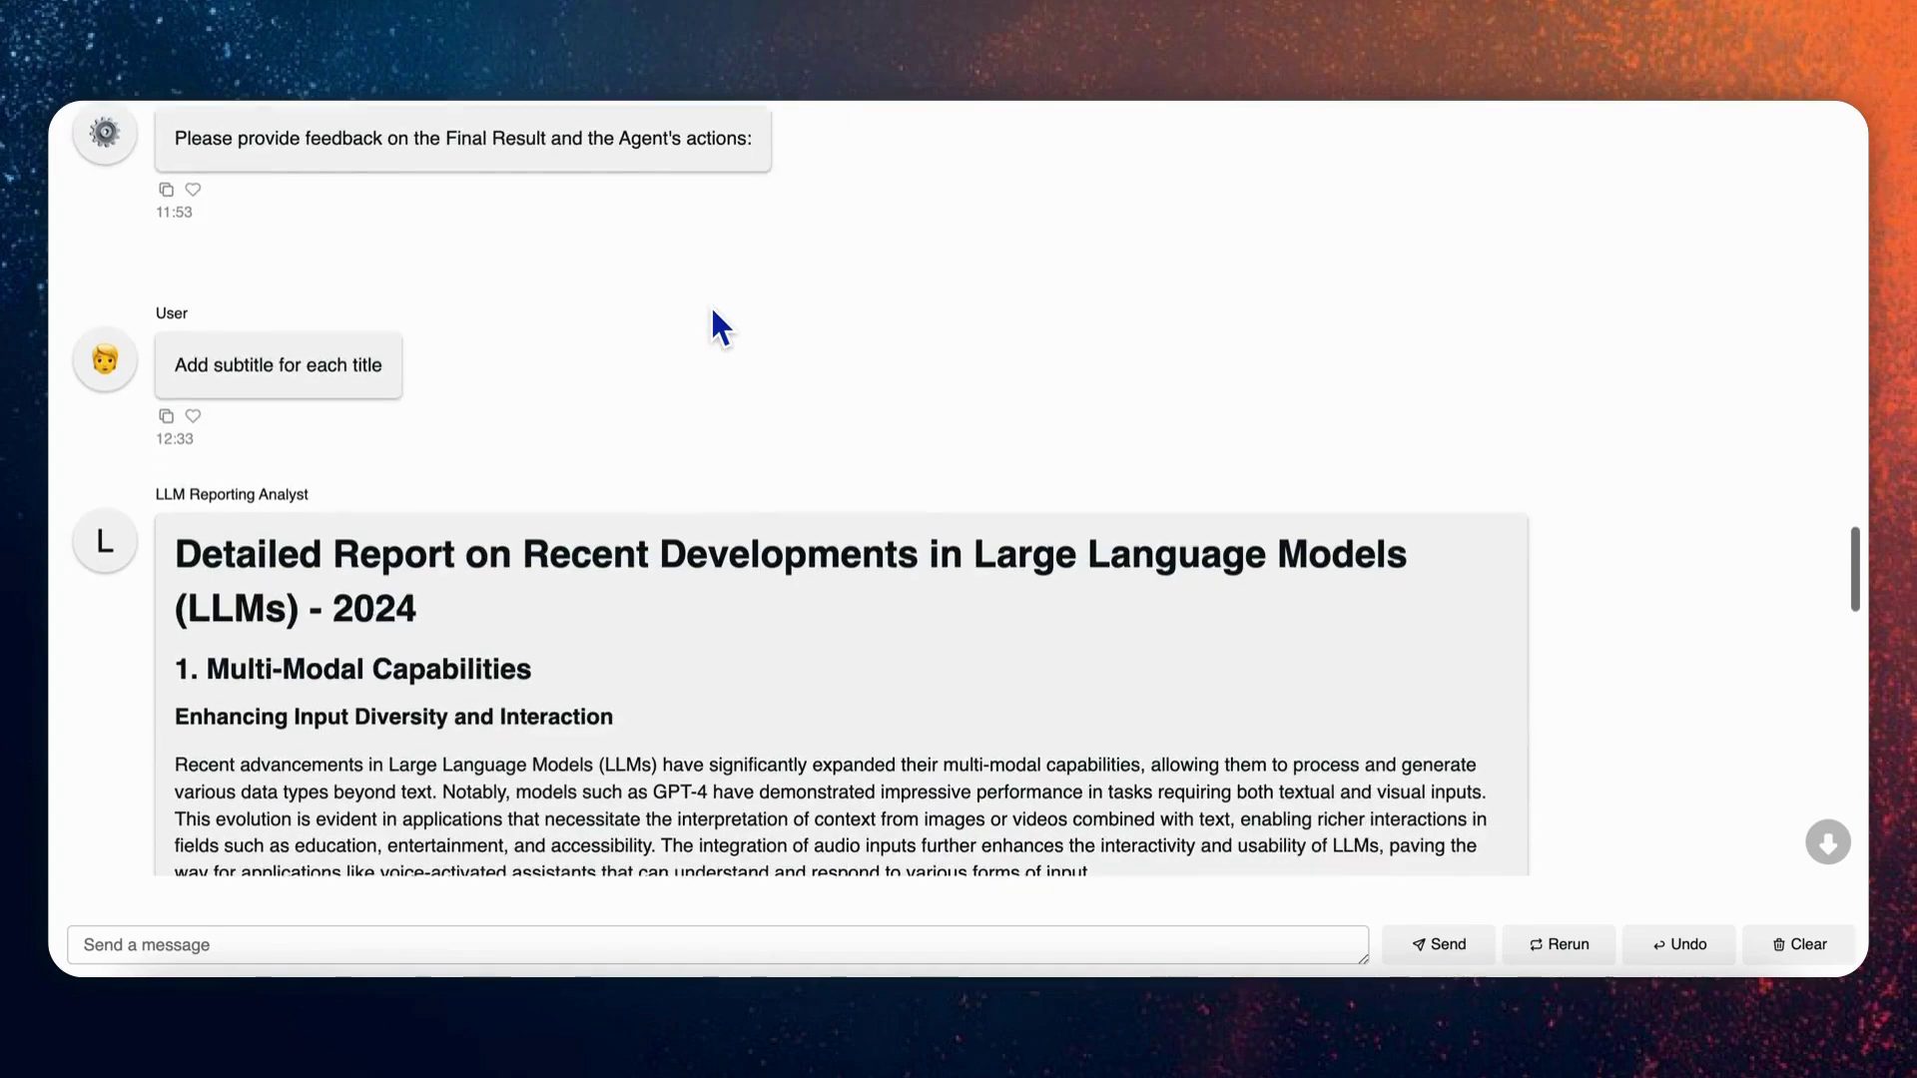
pyautogui.scroll(-1, 710, 304)
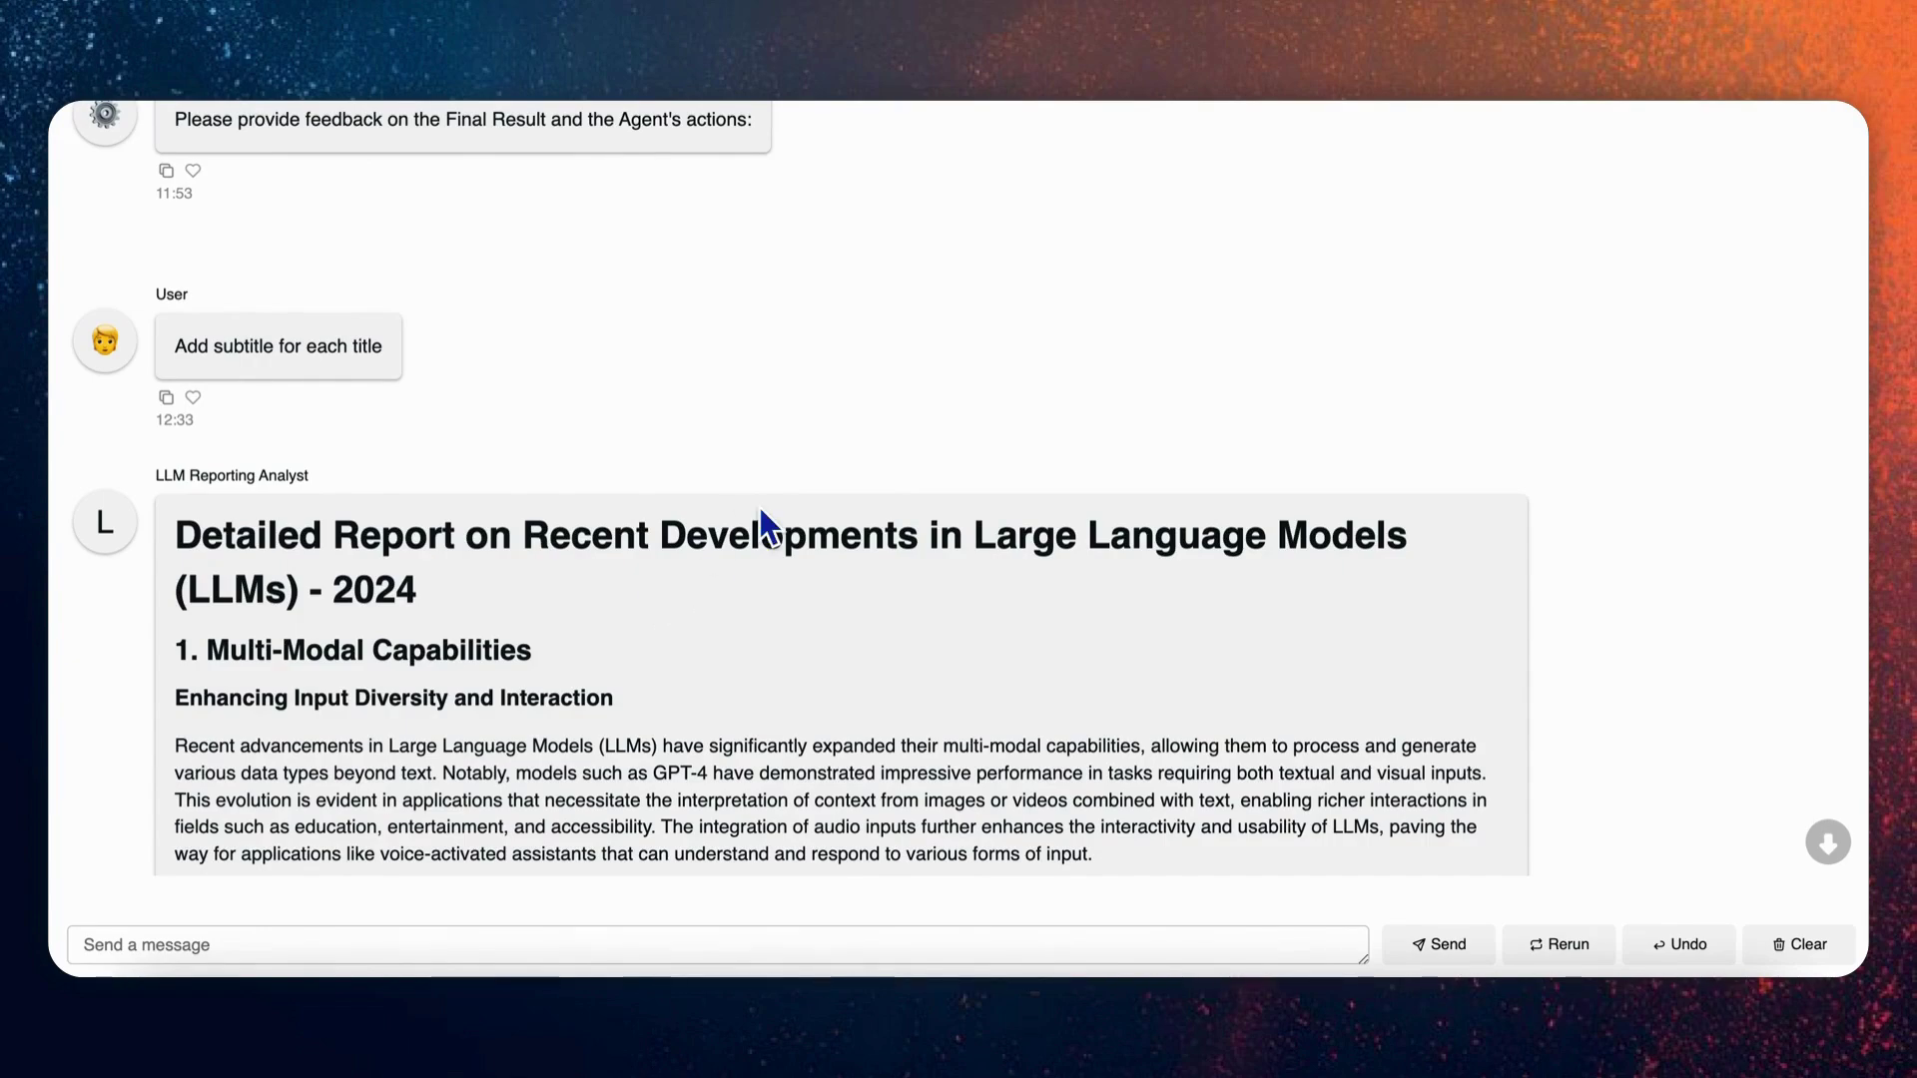
pyautogui.scroll(-2, 759, 507)
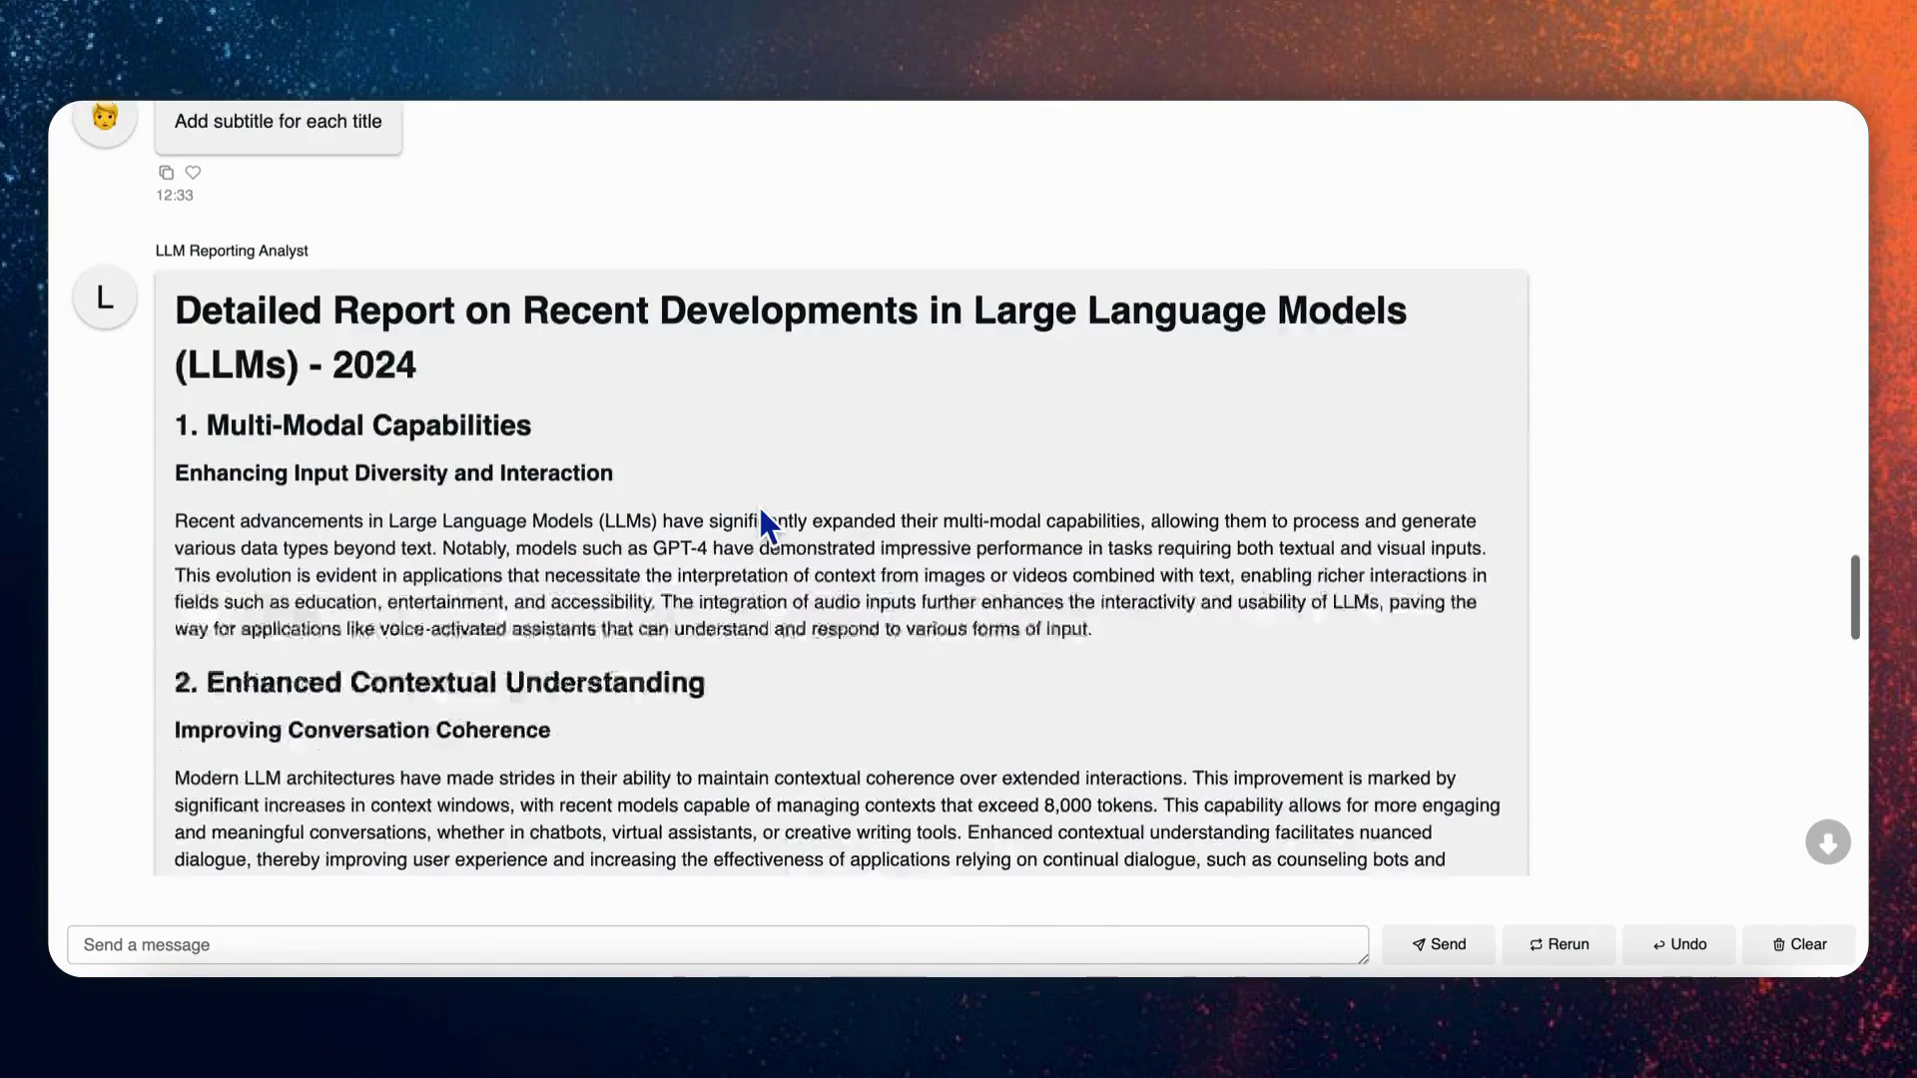
pyautogui.scroll(2, 758, 503)
pyautogui.scroll(3, 758, 504)
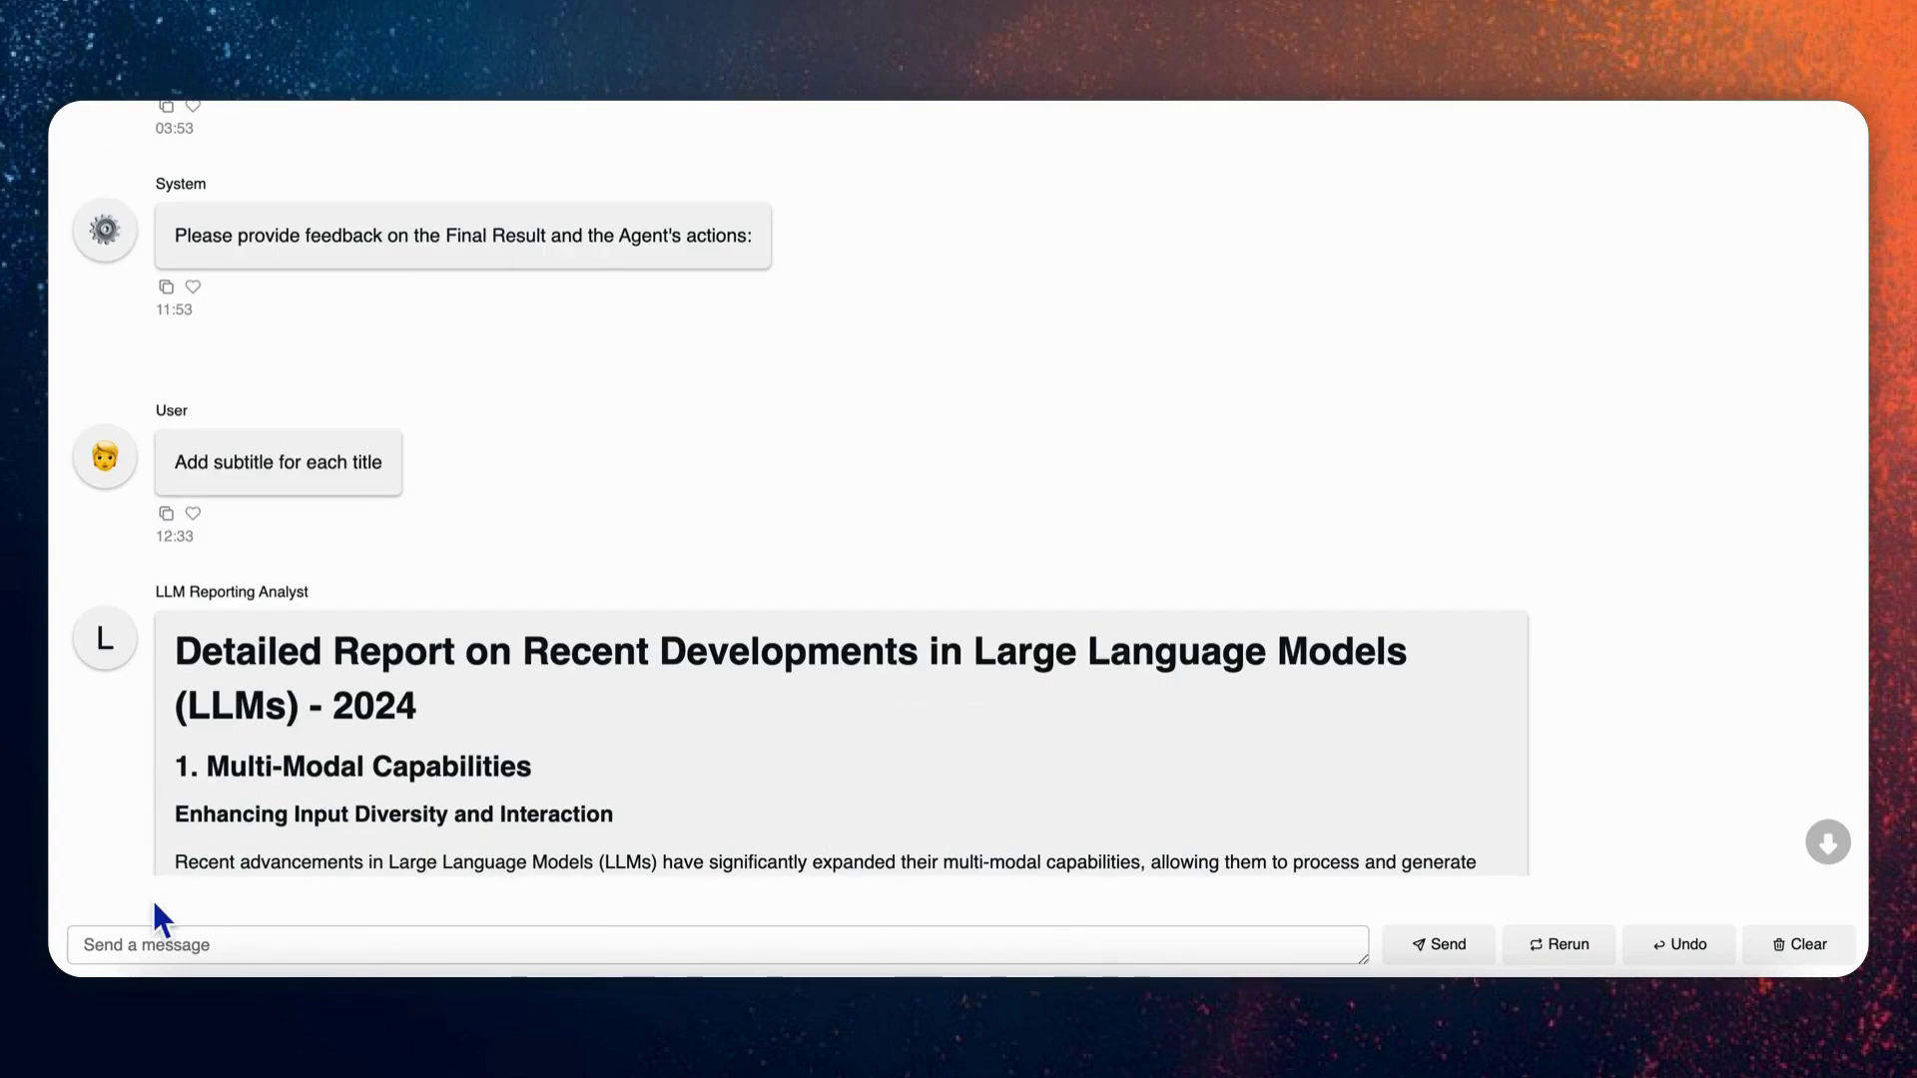
# After reviewing the subtitled LLM report, focus the Panel chat's message box for new input
pyautogui.click(152, 944)
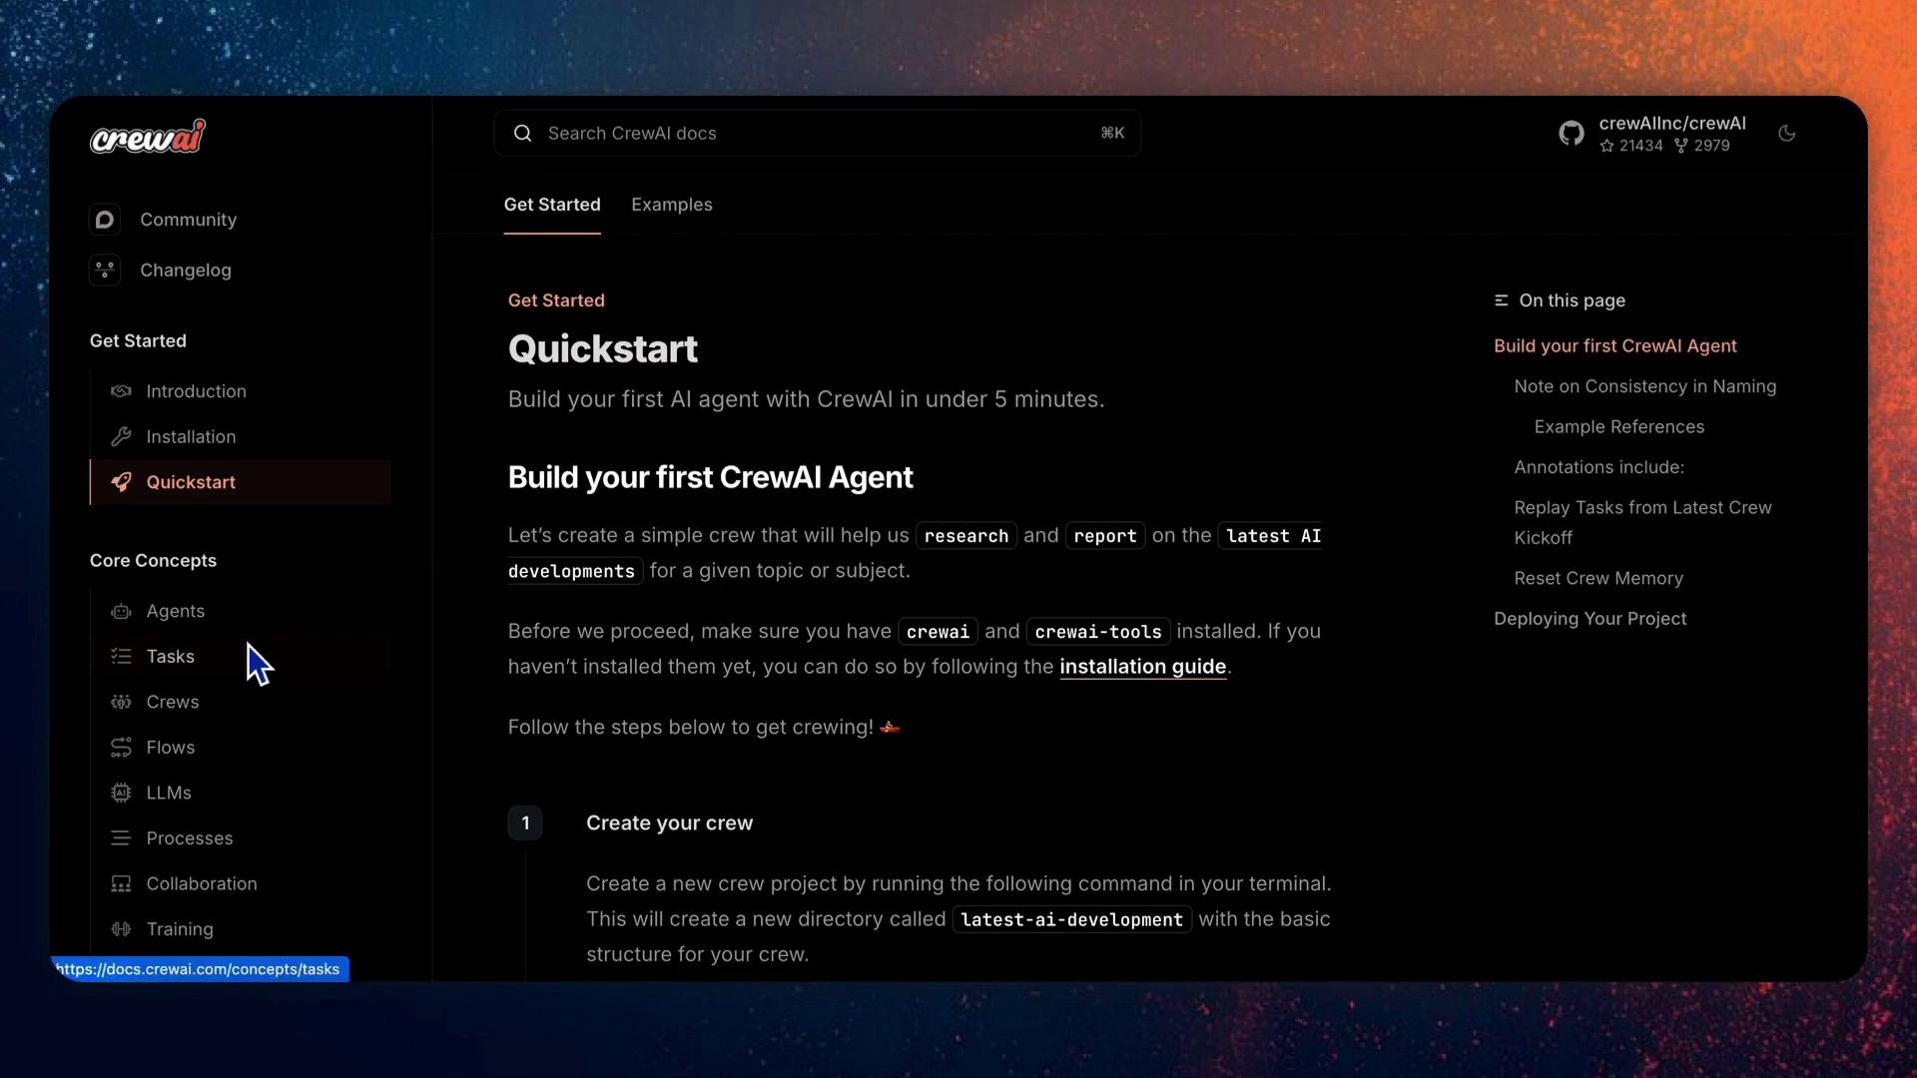
pyautogui.scroll(-1, 247, 646)
pyautogui.scroll(-1, 247, 646)
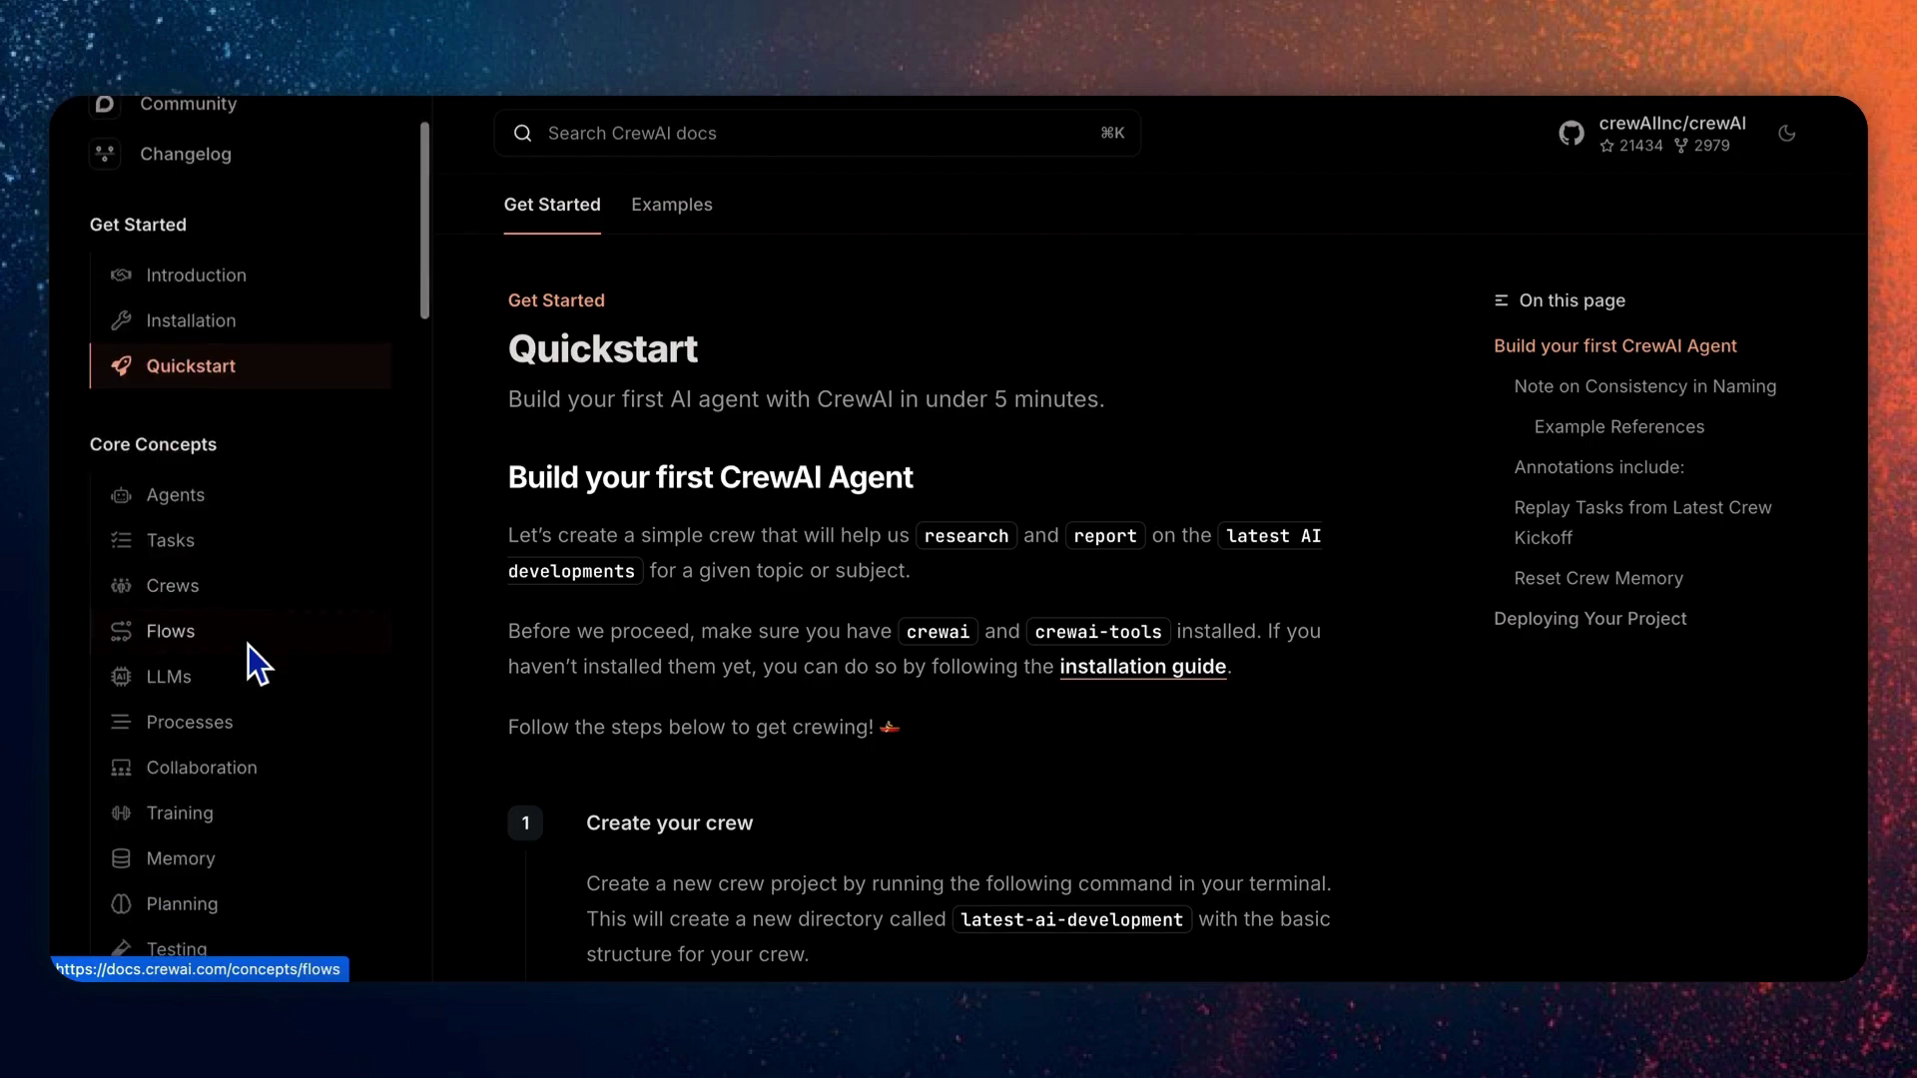
pyautogui.scroll(-2, 246, 646)
pyautogui.scroll(-5, 248, 646)
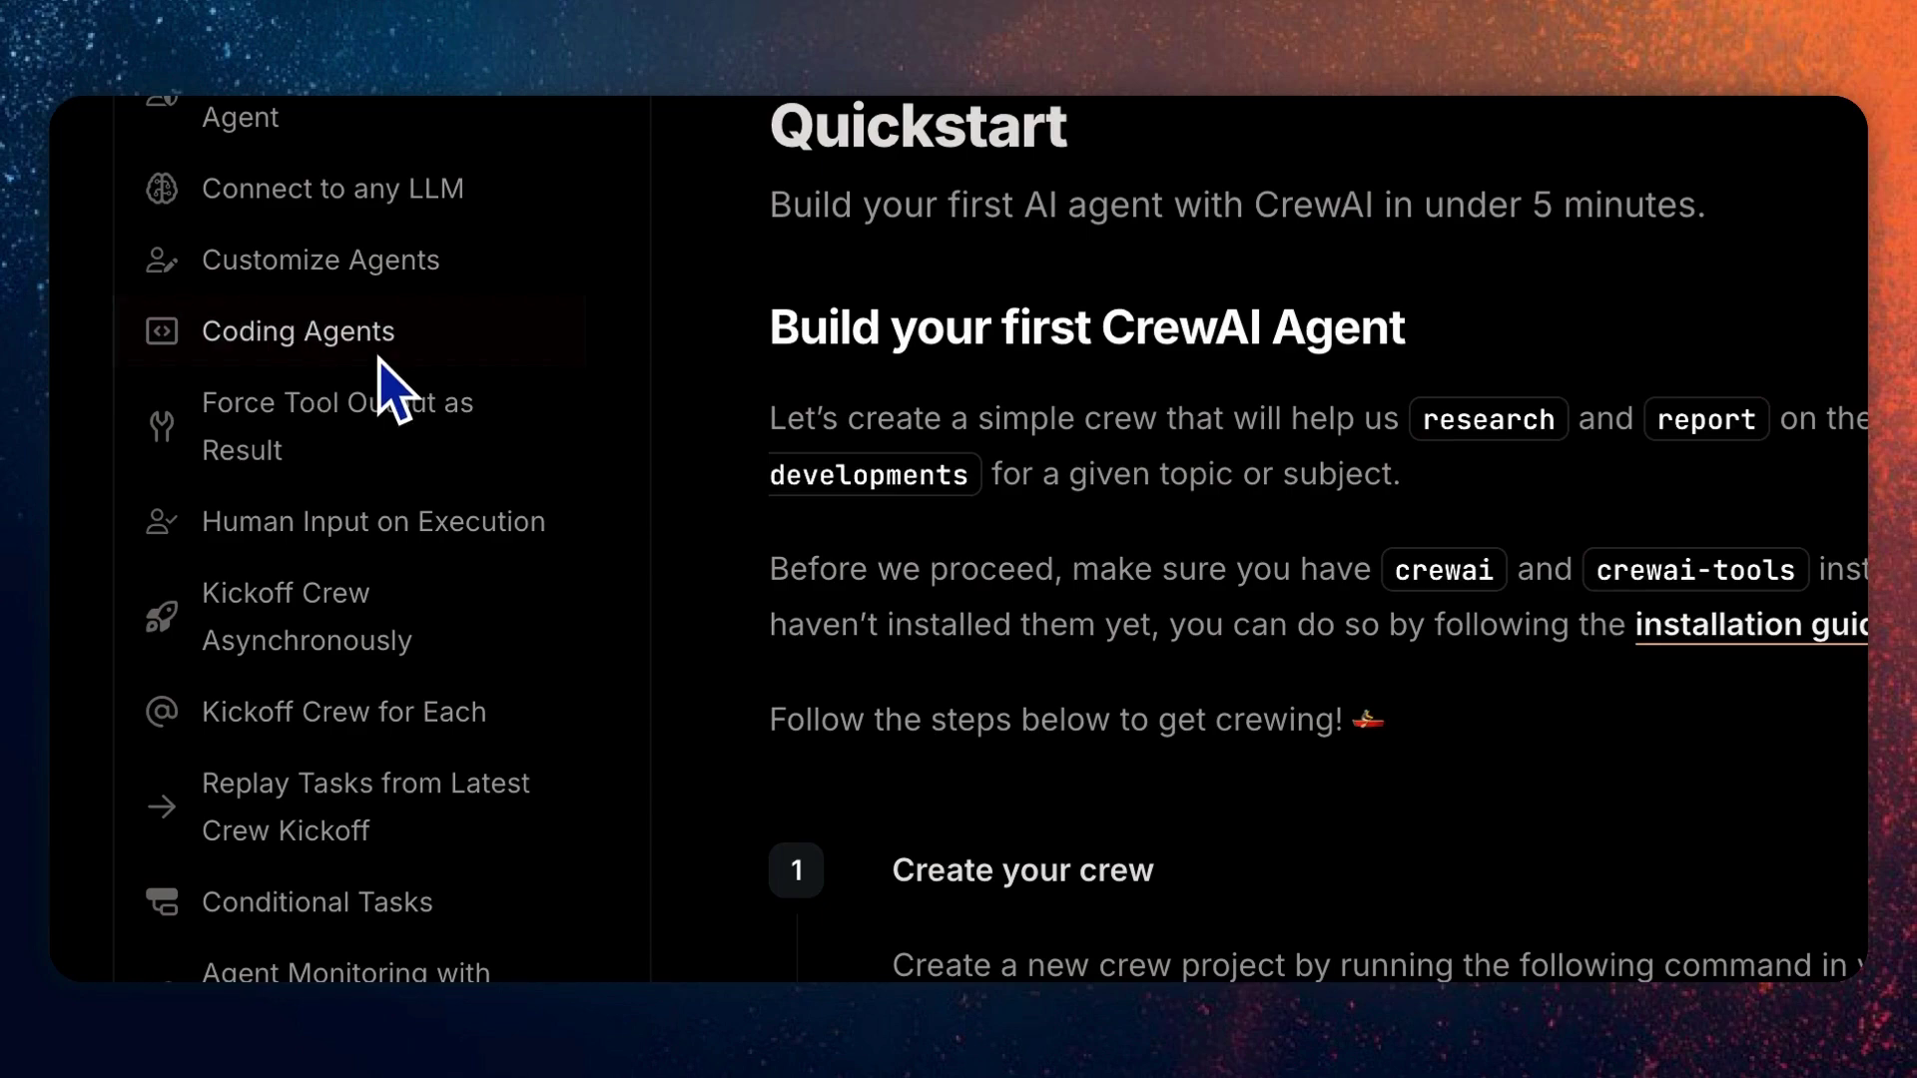
pyautogui.scroll(-10, 374, 389)
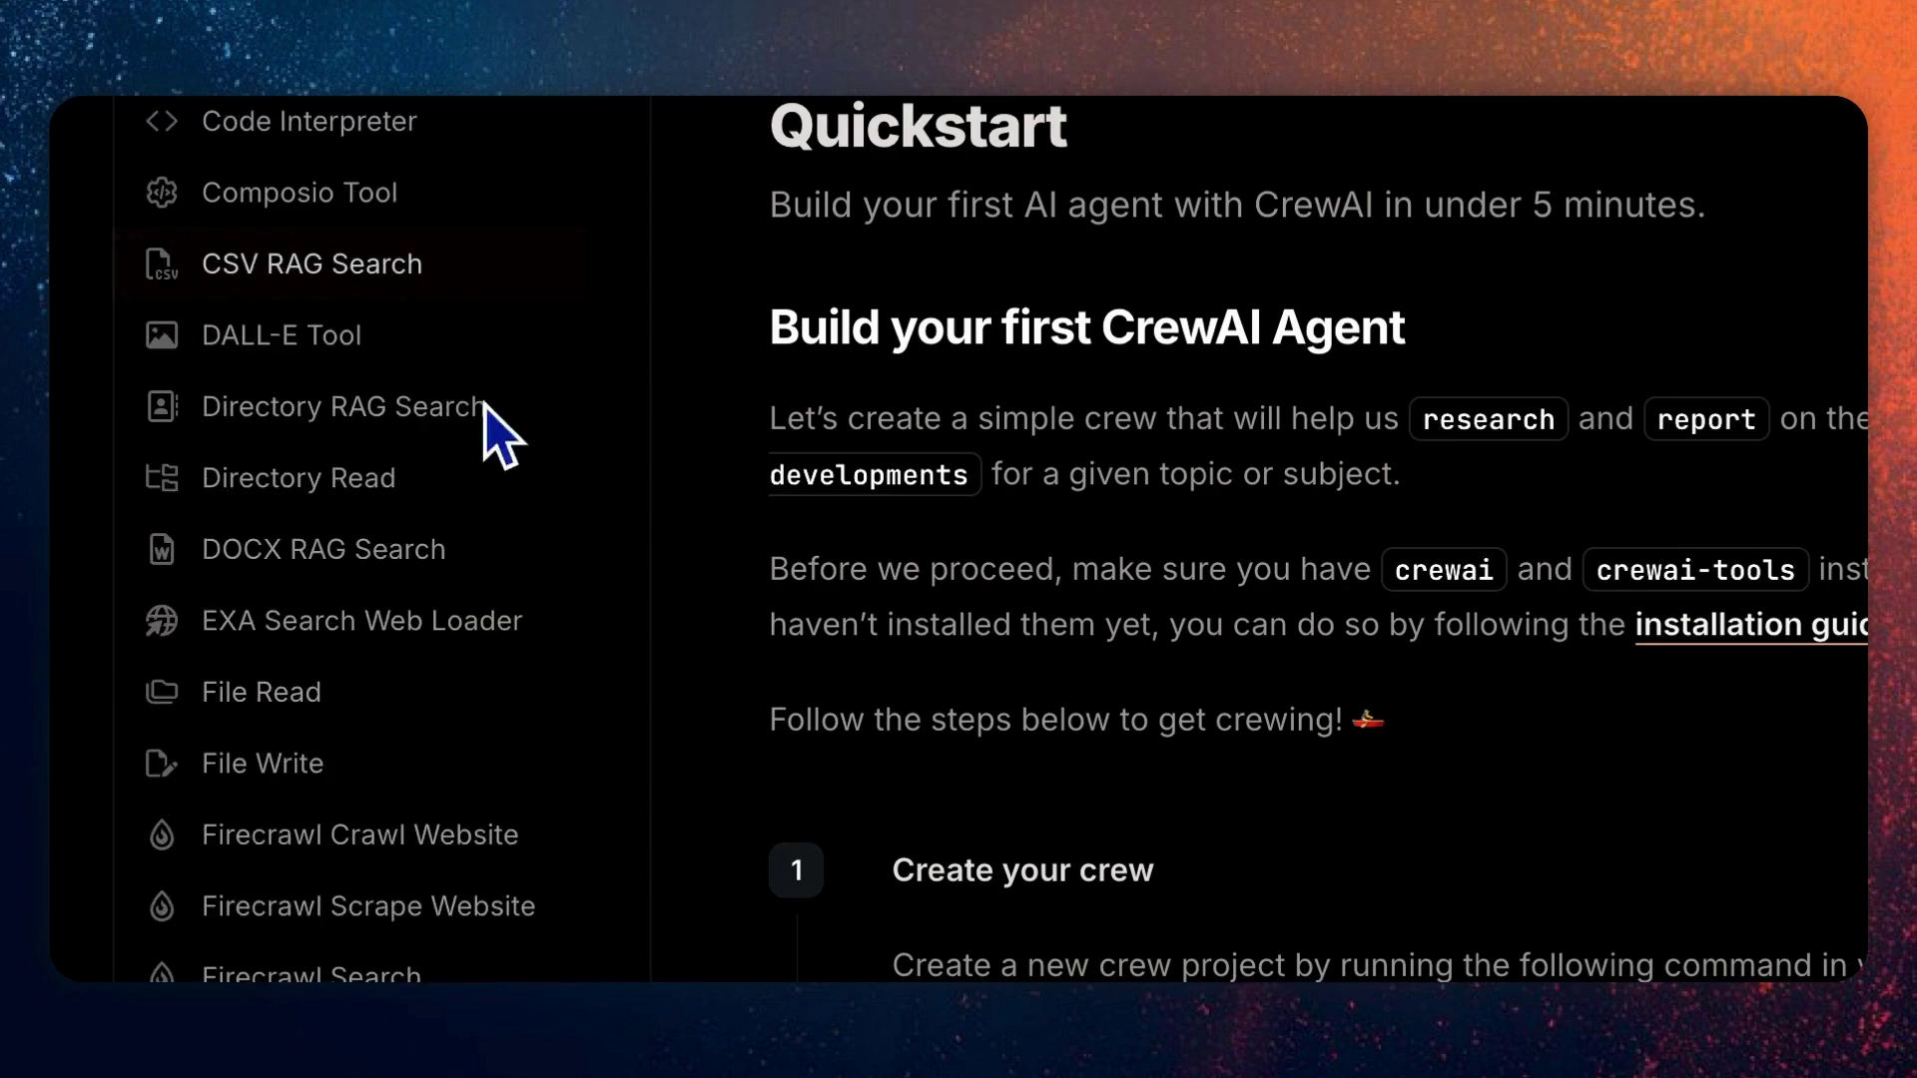
pyautogui.scroll(8, 353, 435)
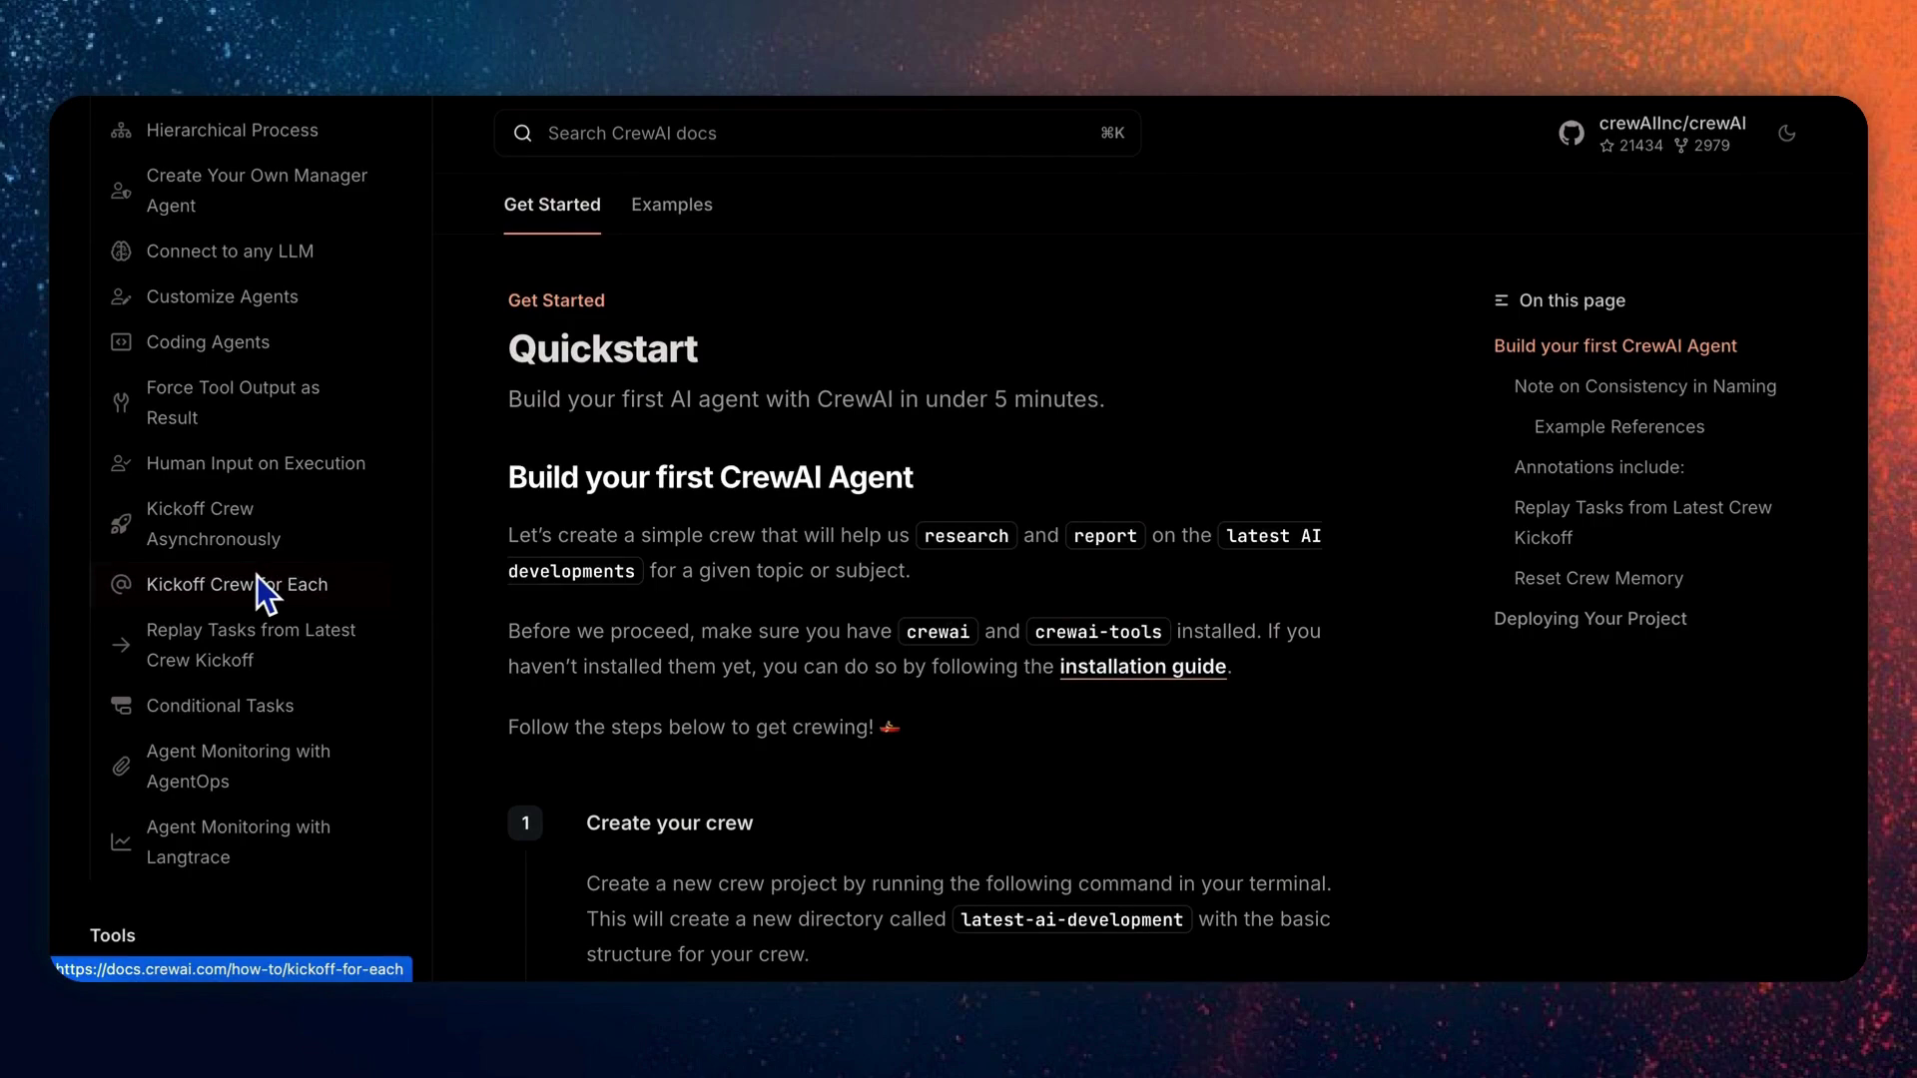
pyautogui.scroll(3, 256, 576)
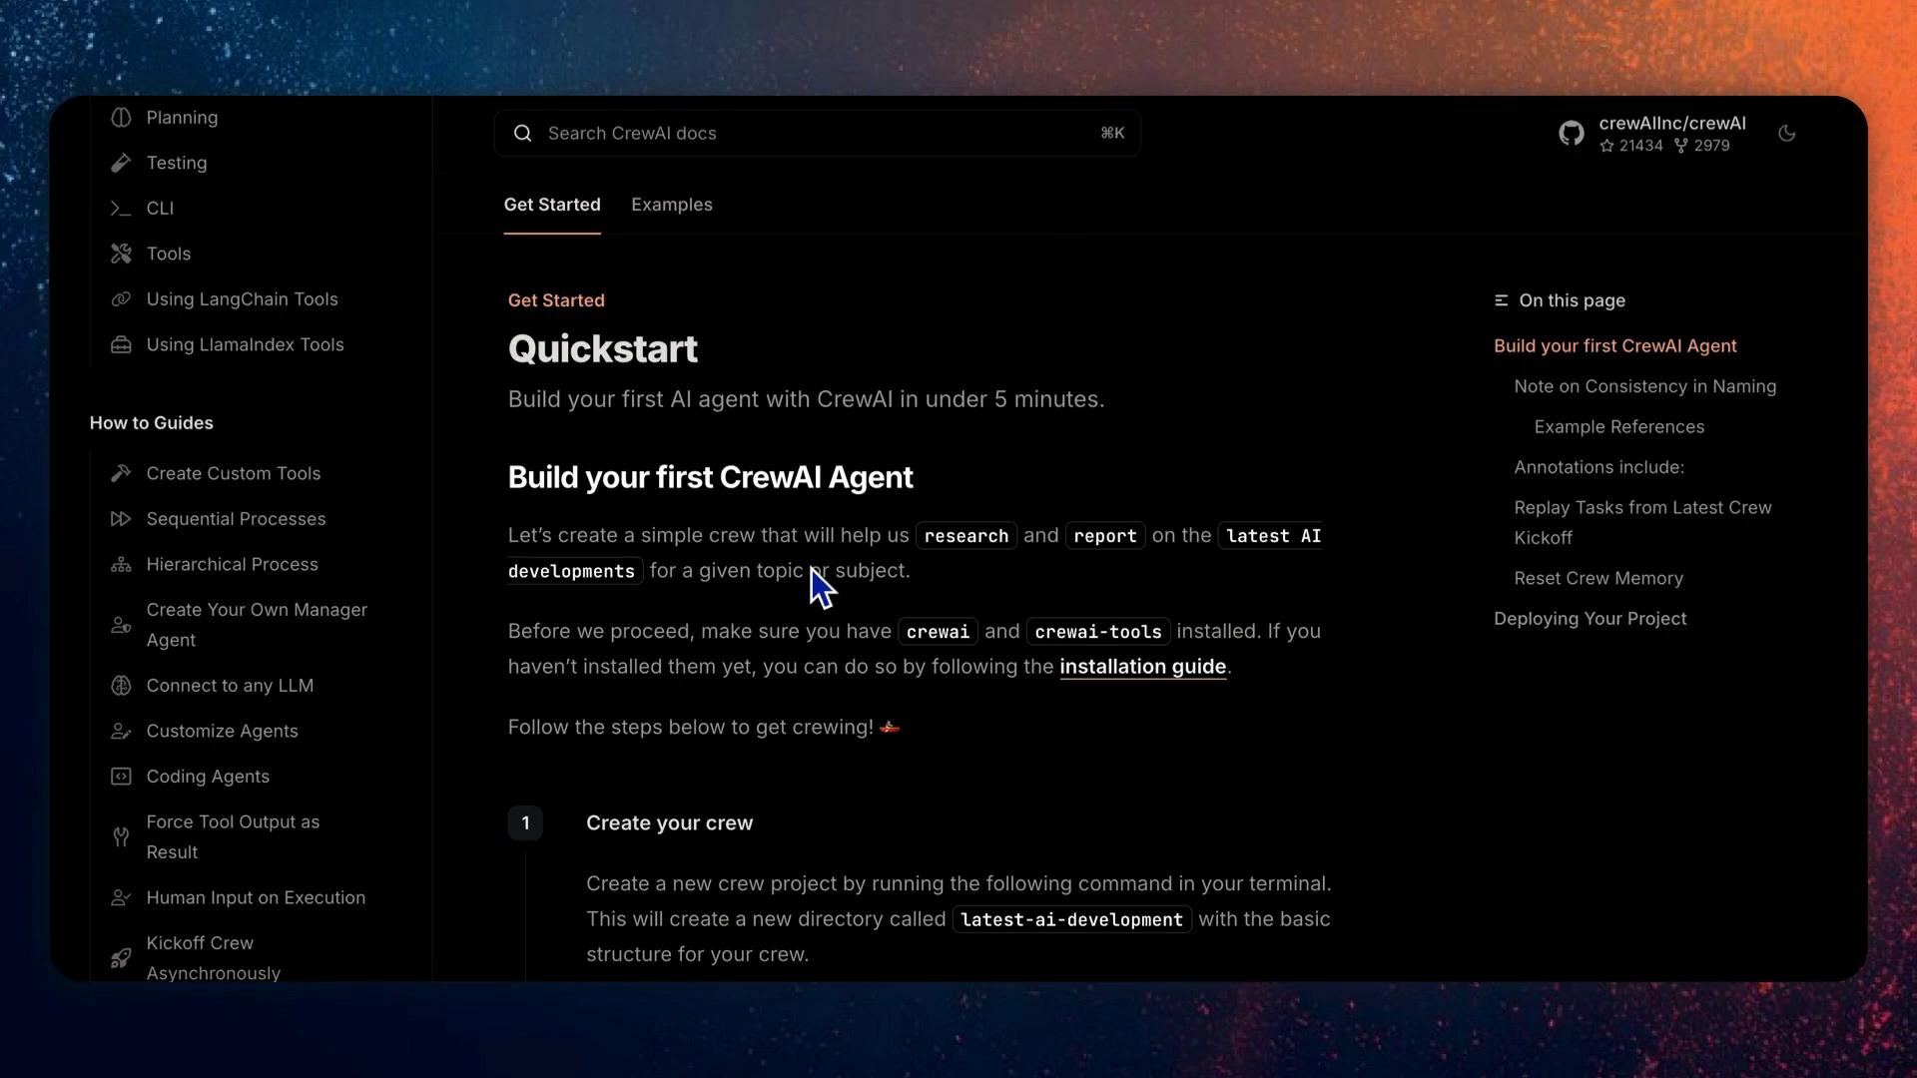
pyautogui.scroll(-1, 820, 585)
pyautogui.scroll(-3, 819, 585)
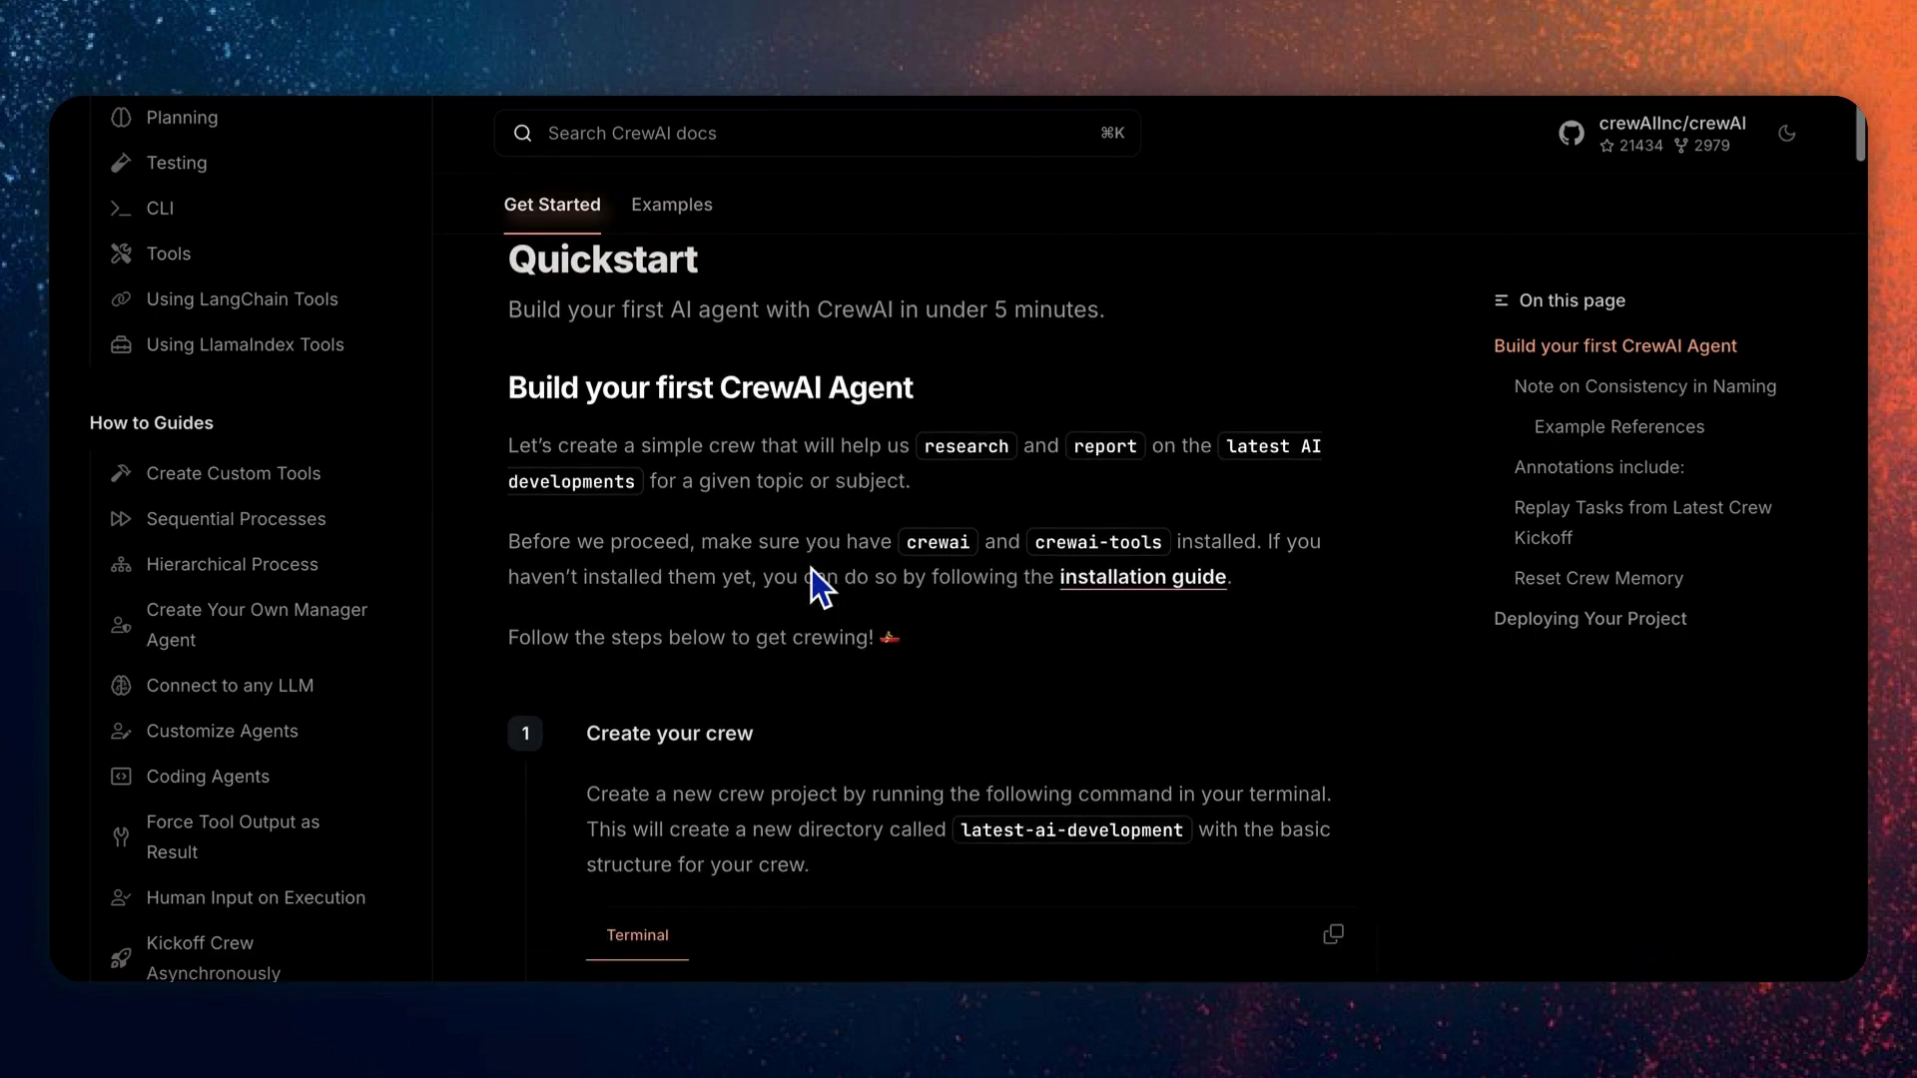
pyautogui.scroll(-2, 810, 569)
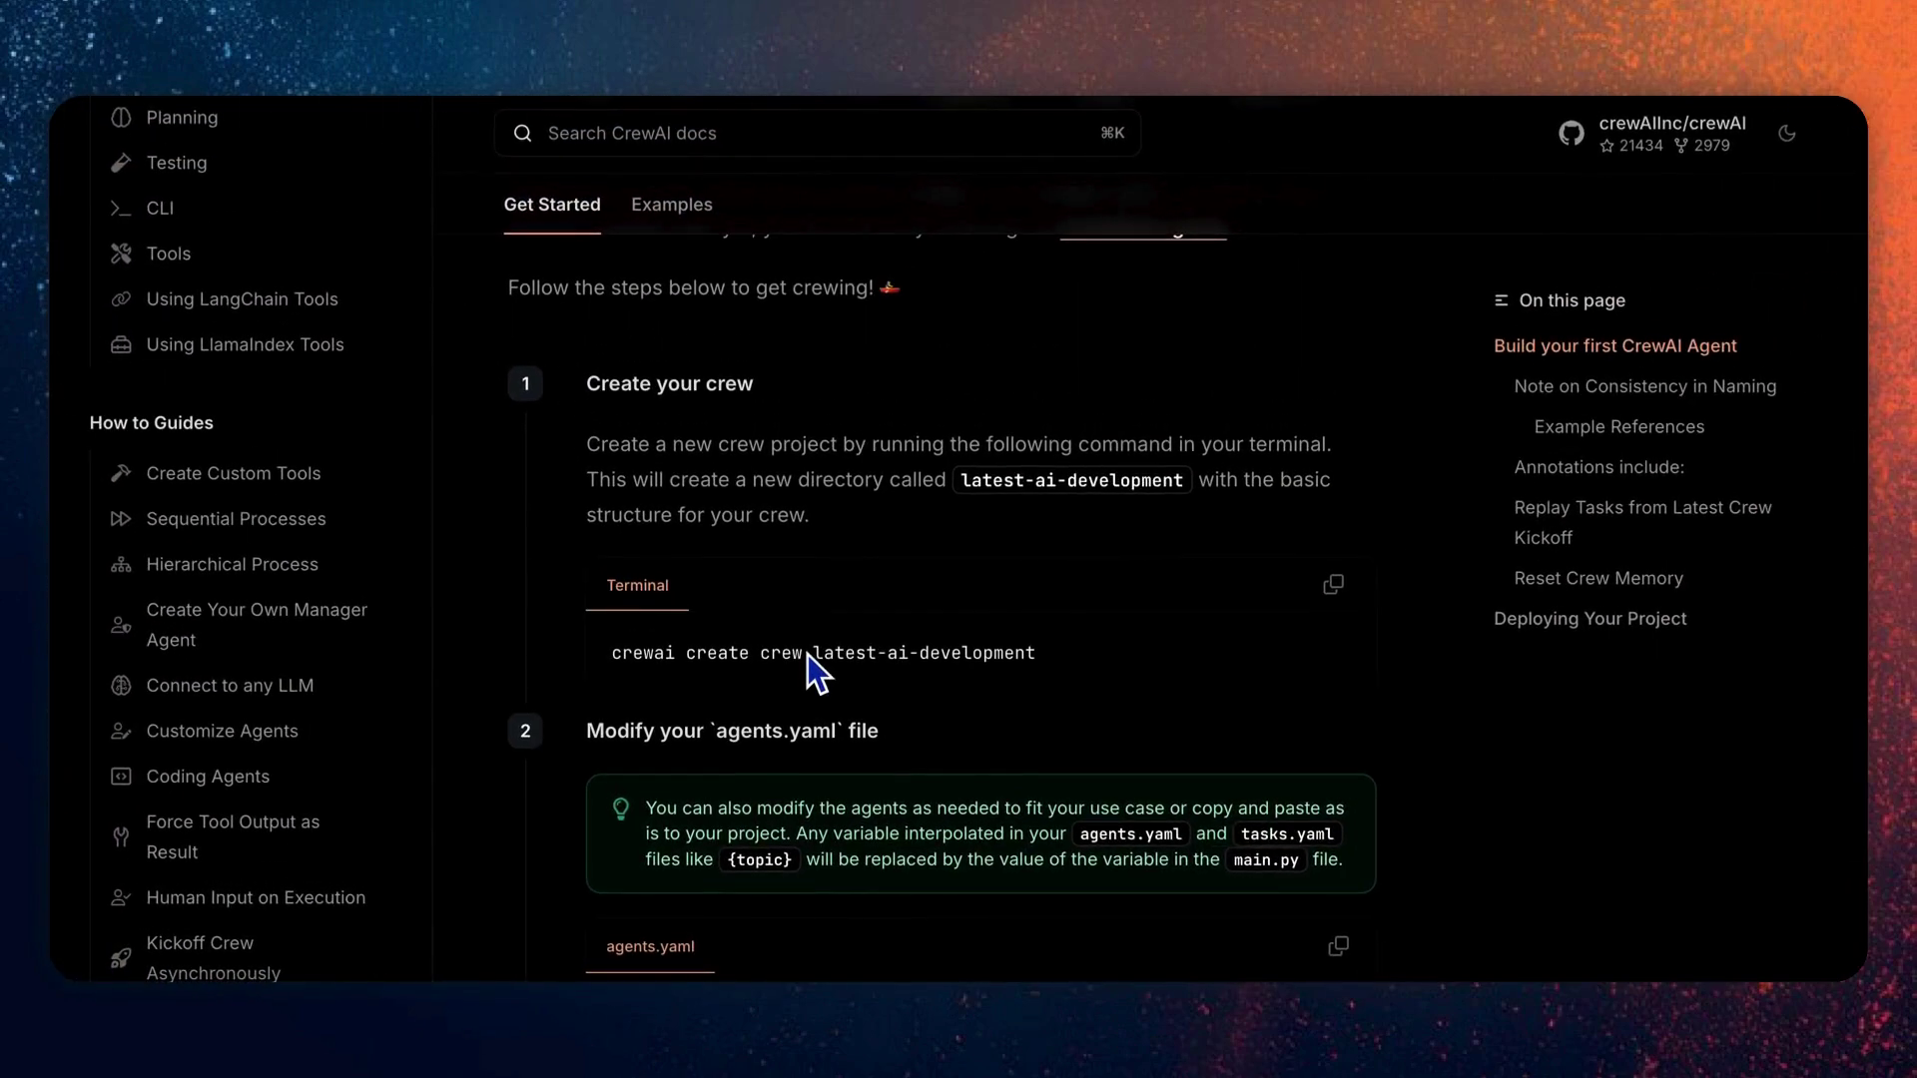
pyautogui.scroll(-2, 807, 655)
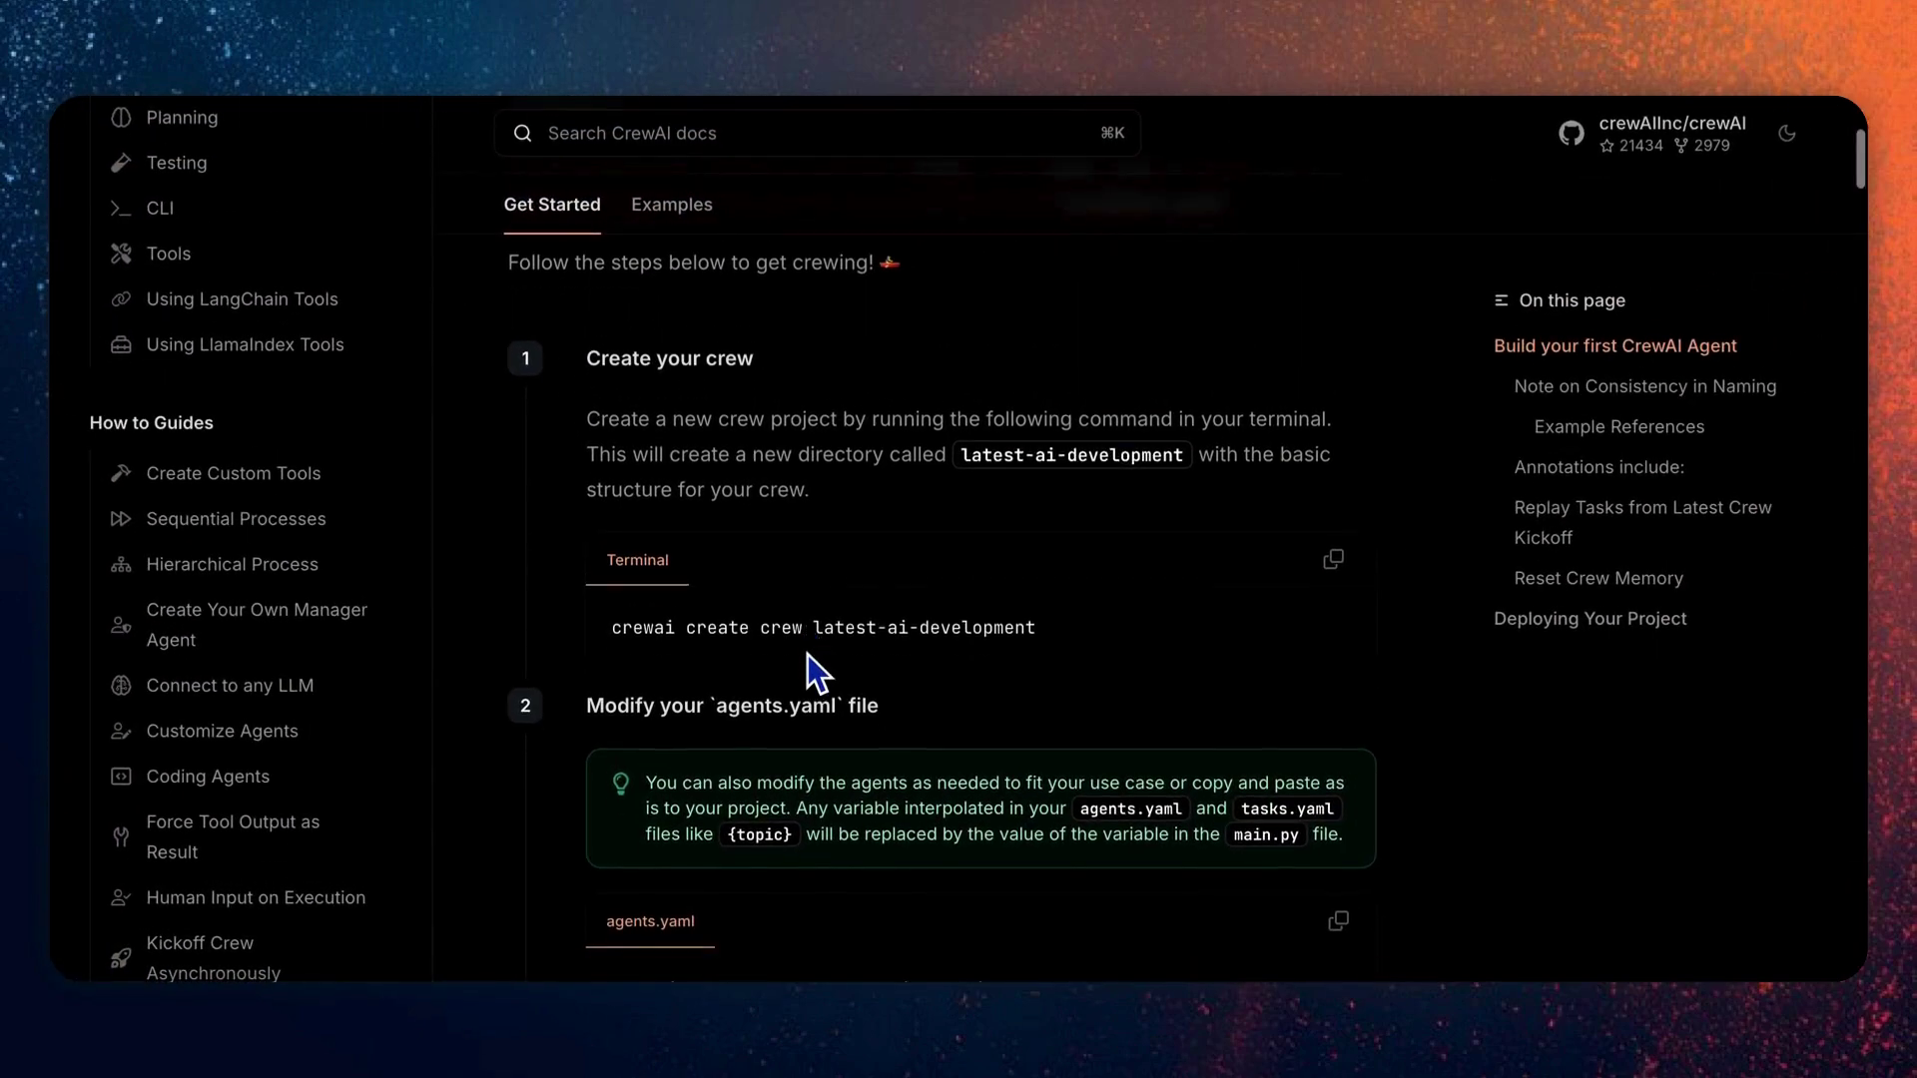
pyautogui.scroll(-2, 807, 655)
pyautogui.scroll(-2, 807, 655)
pyautogui.scroll(-2, 807, 655)
pyautogui.scroll(-2, 807, 654)
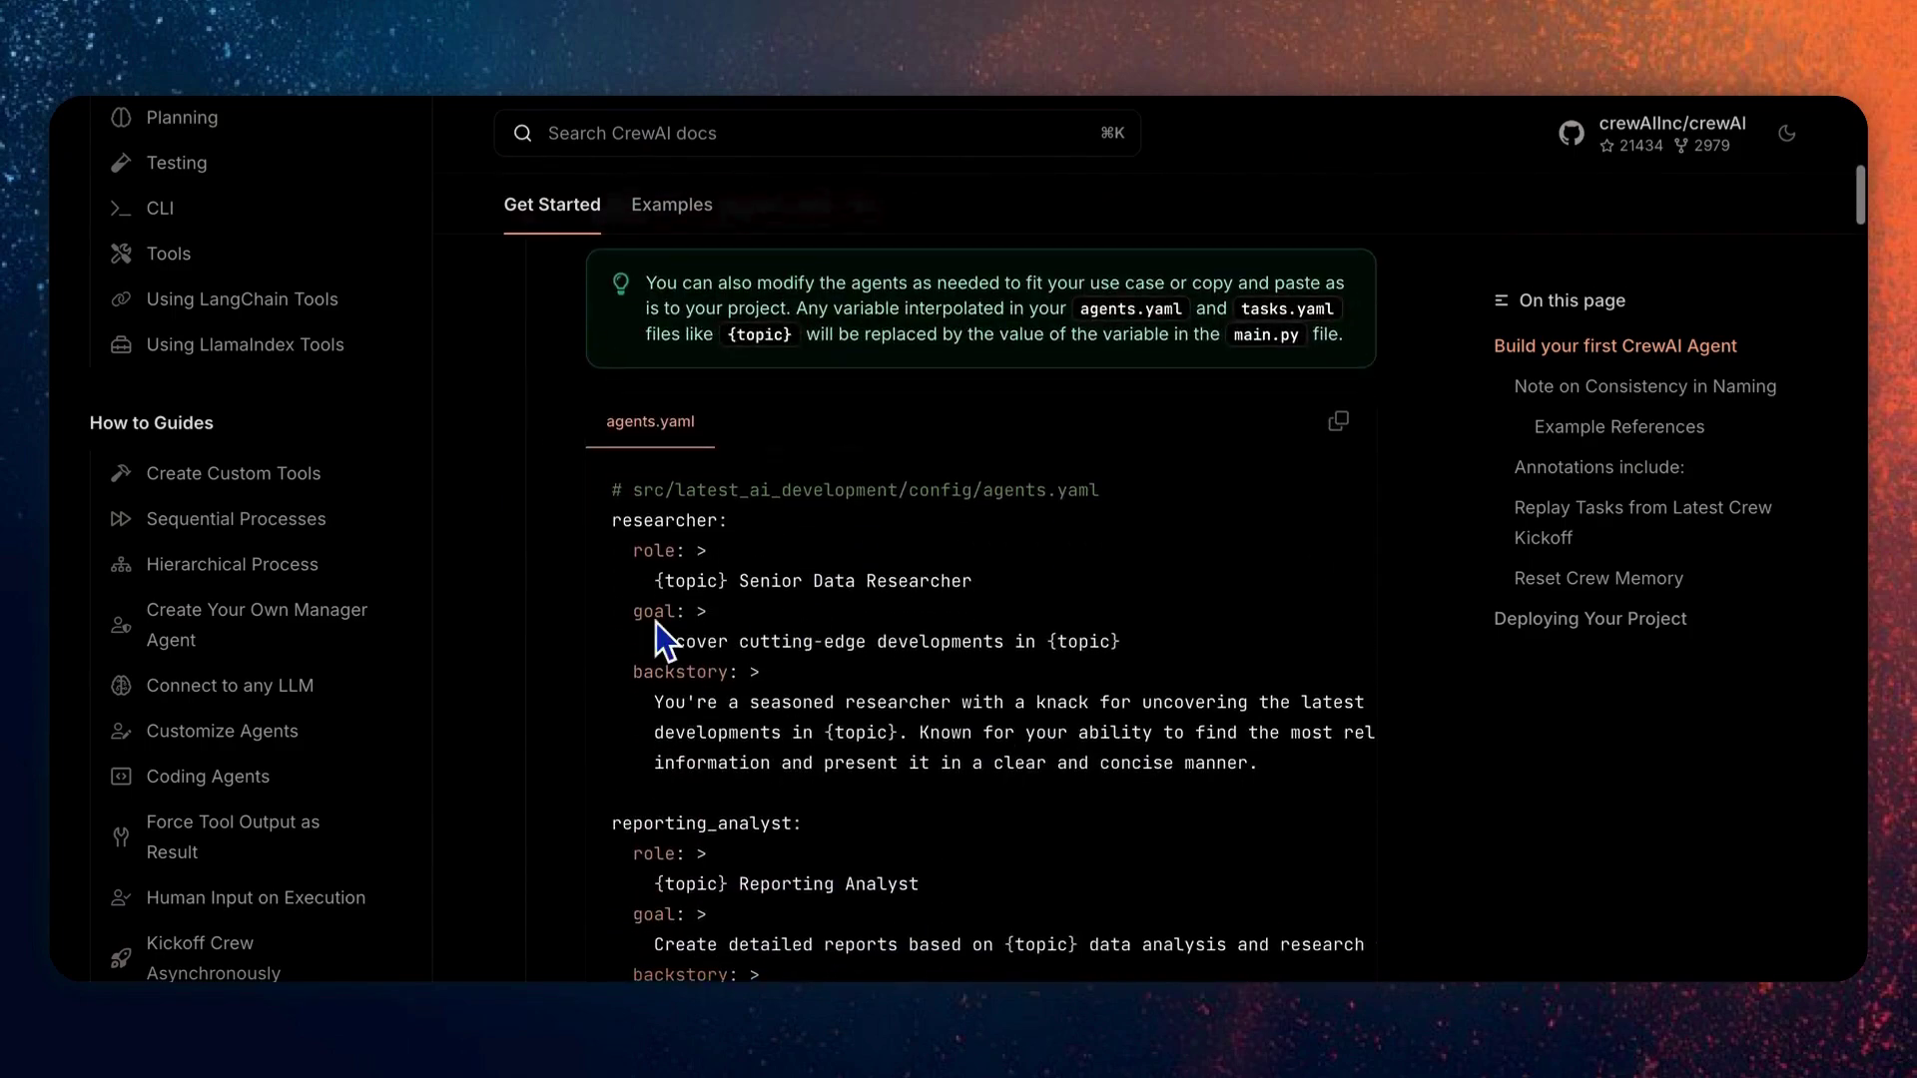
pyautogui.scroll(-2, 656, 622)
pyautogui.scroll(-2, 576, 677)
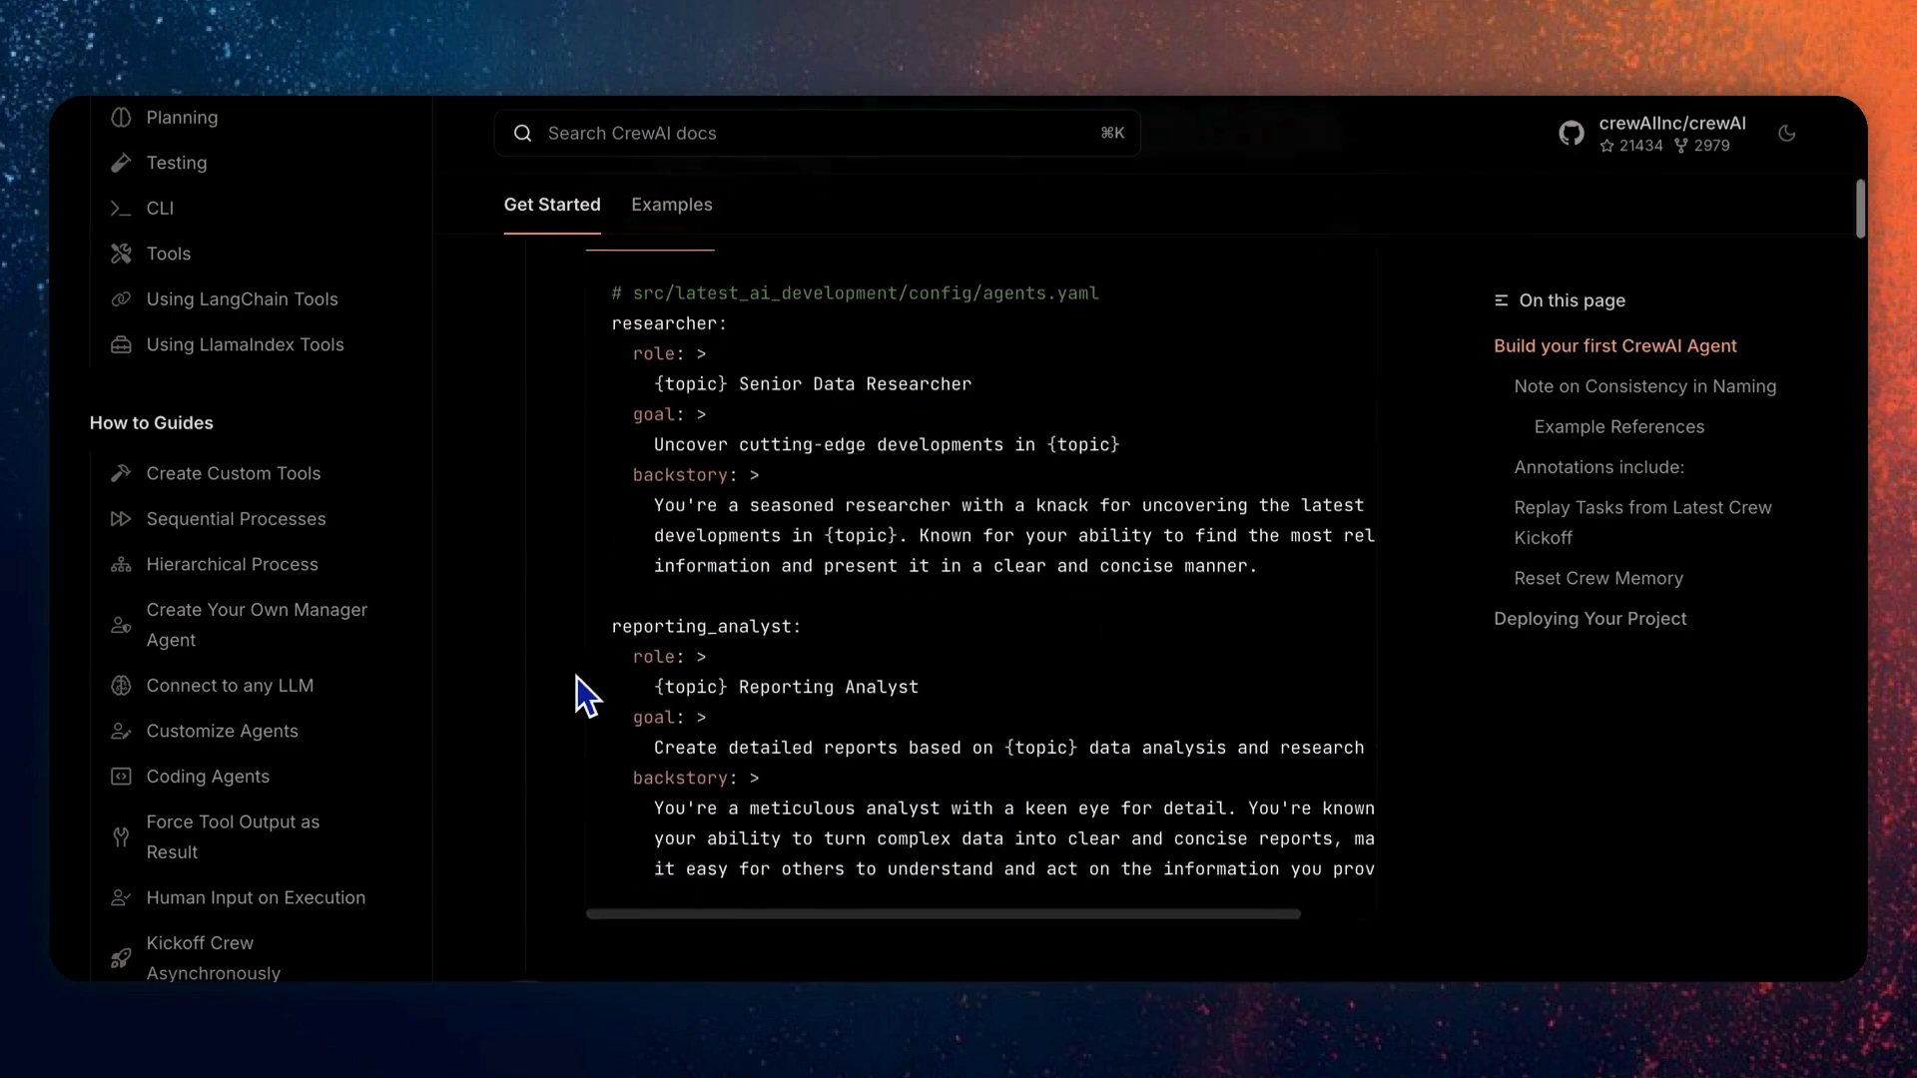
pyautogui.scroll(-3, 576, 677)
pyautogui.scroll(-3, 577, 678)
pyautogui.scroll(-2, 577, 677)
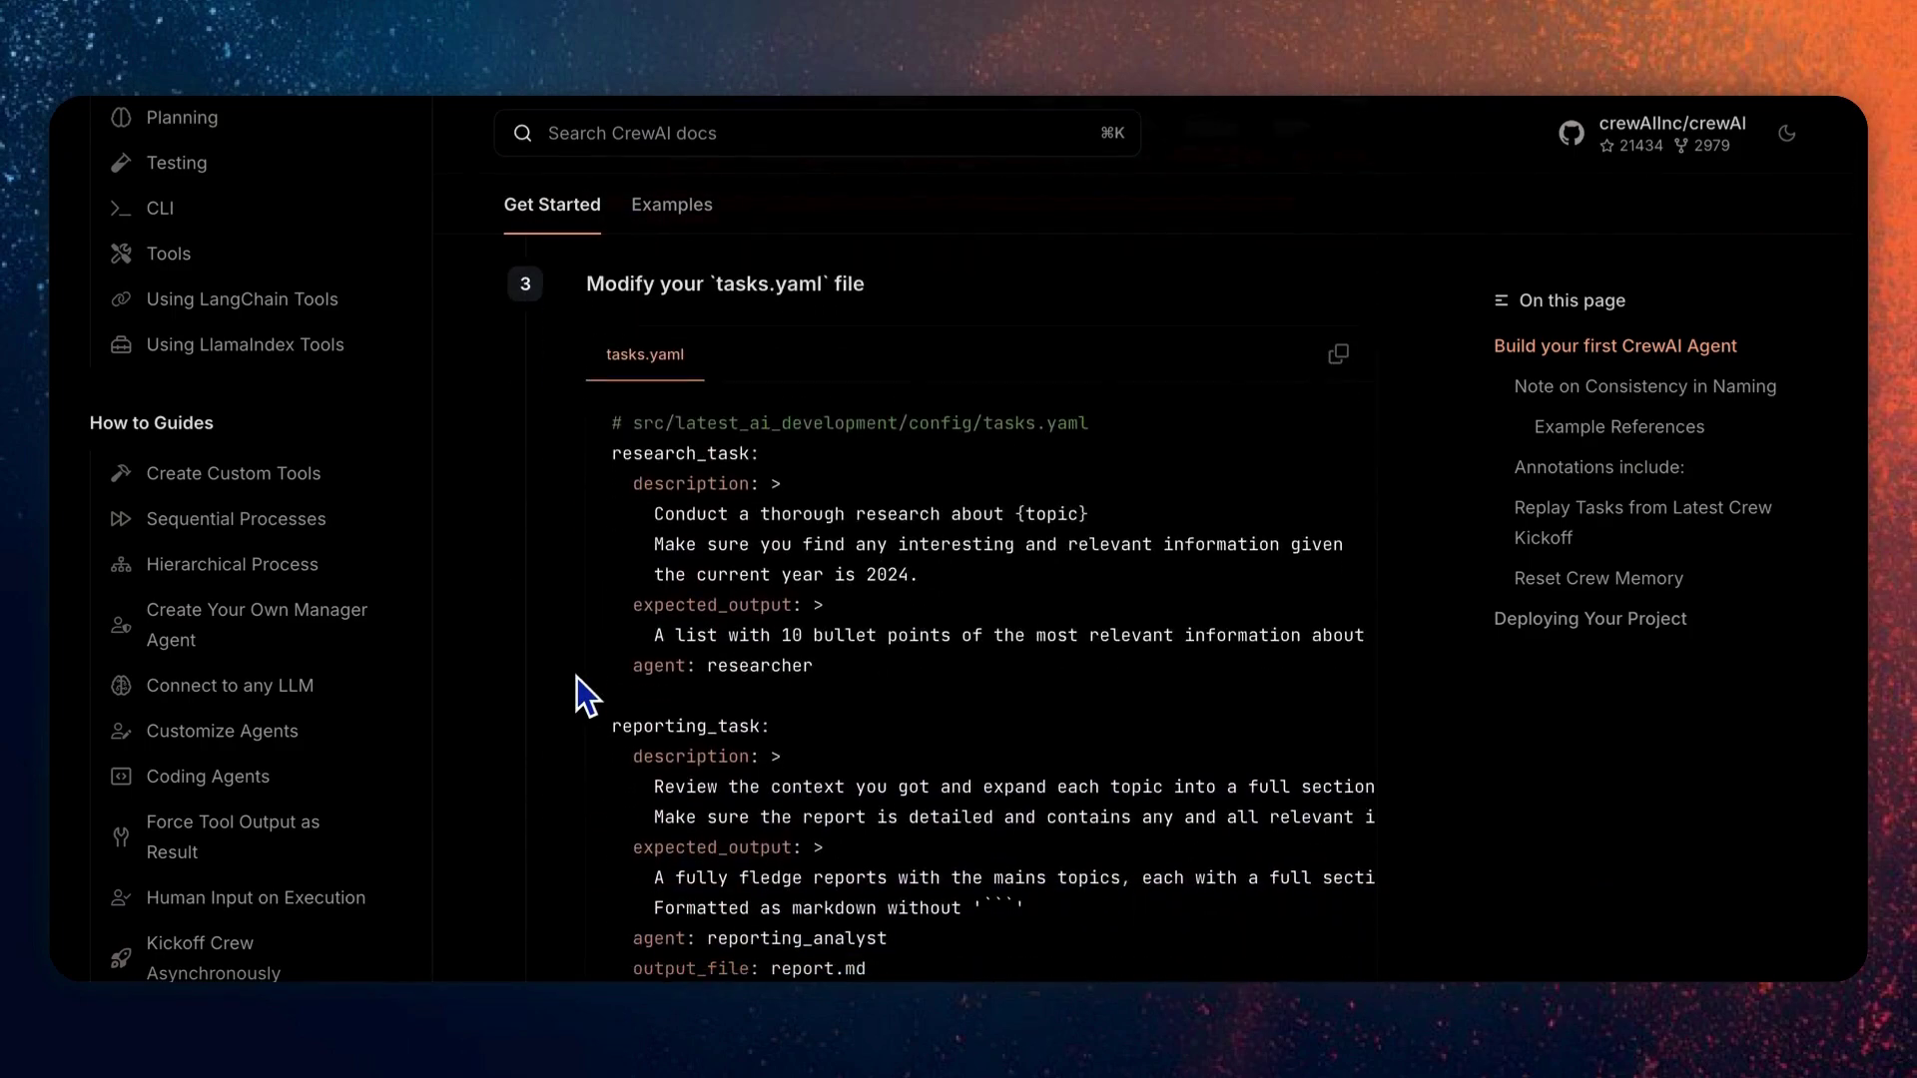
pyautogui.scroll(-1, 576, 676)
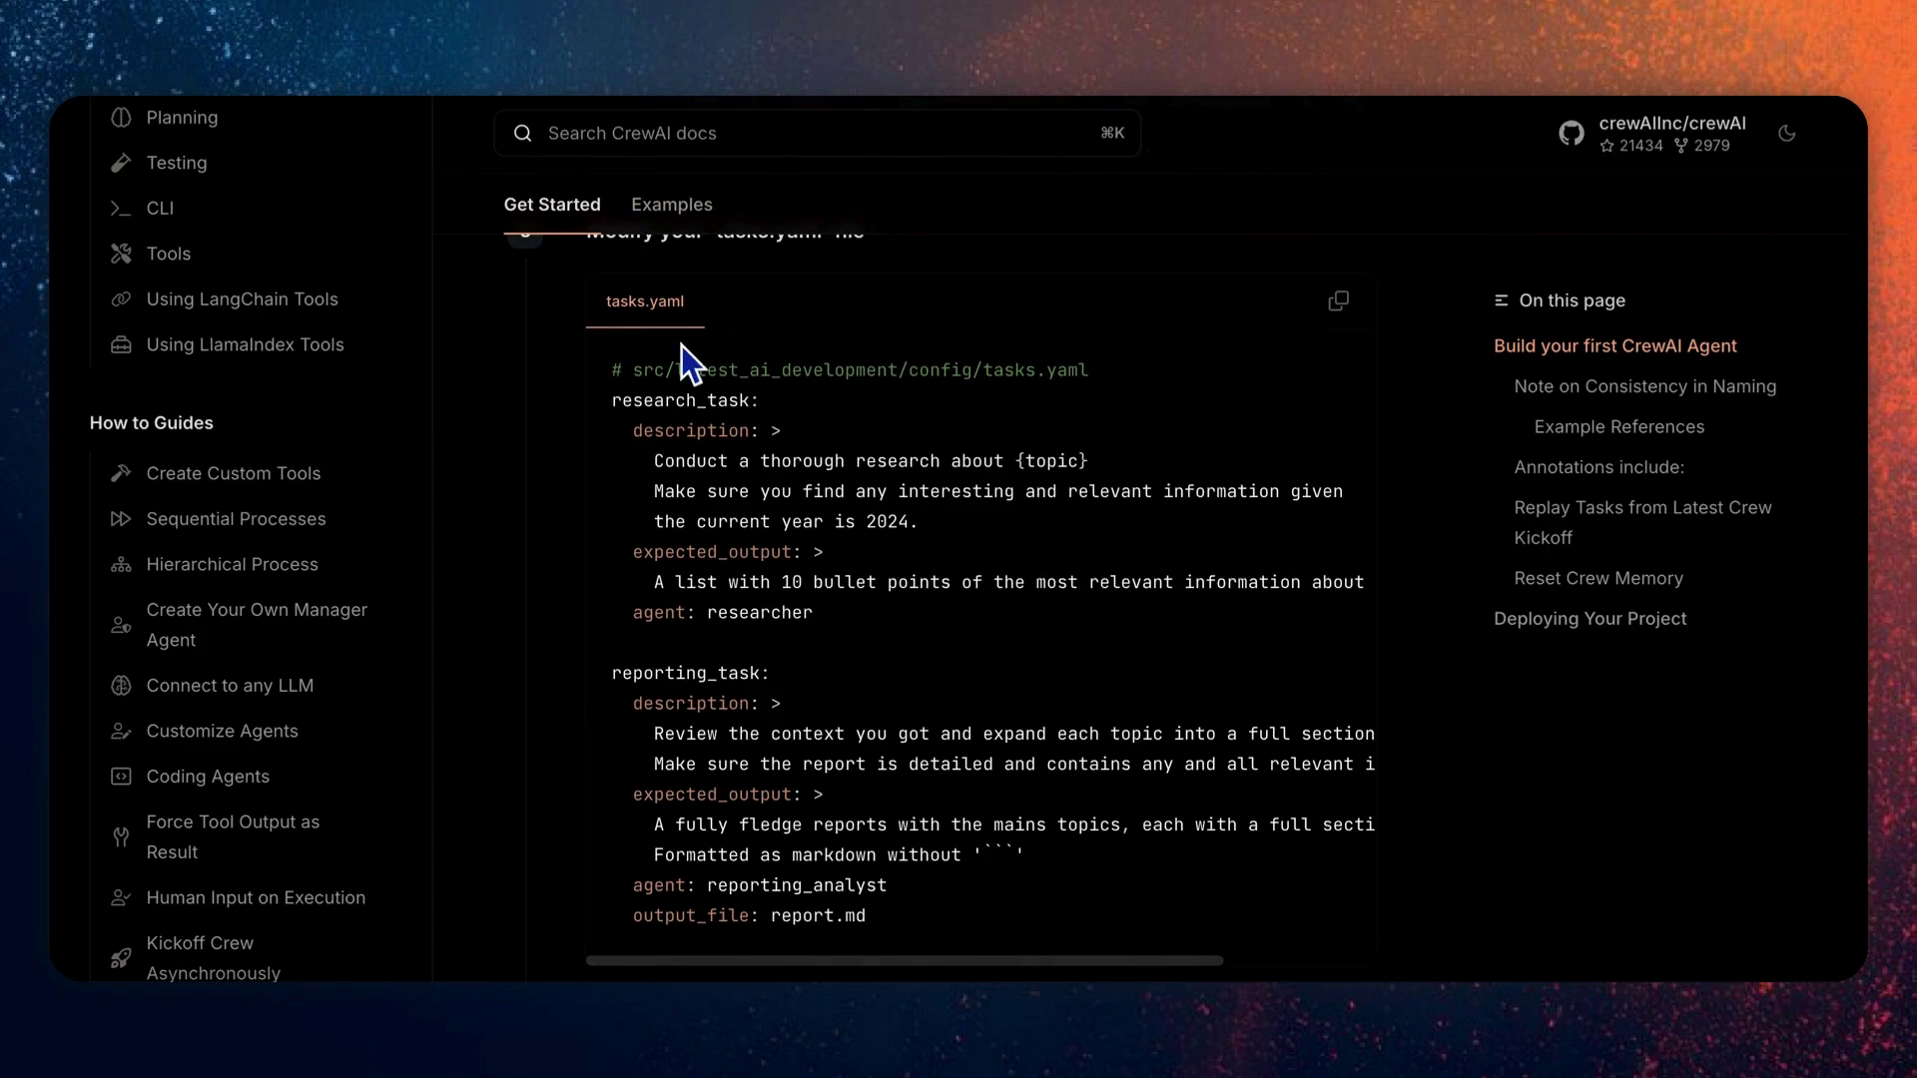
pyautogui.scroll(-4, 687, 362)
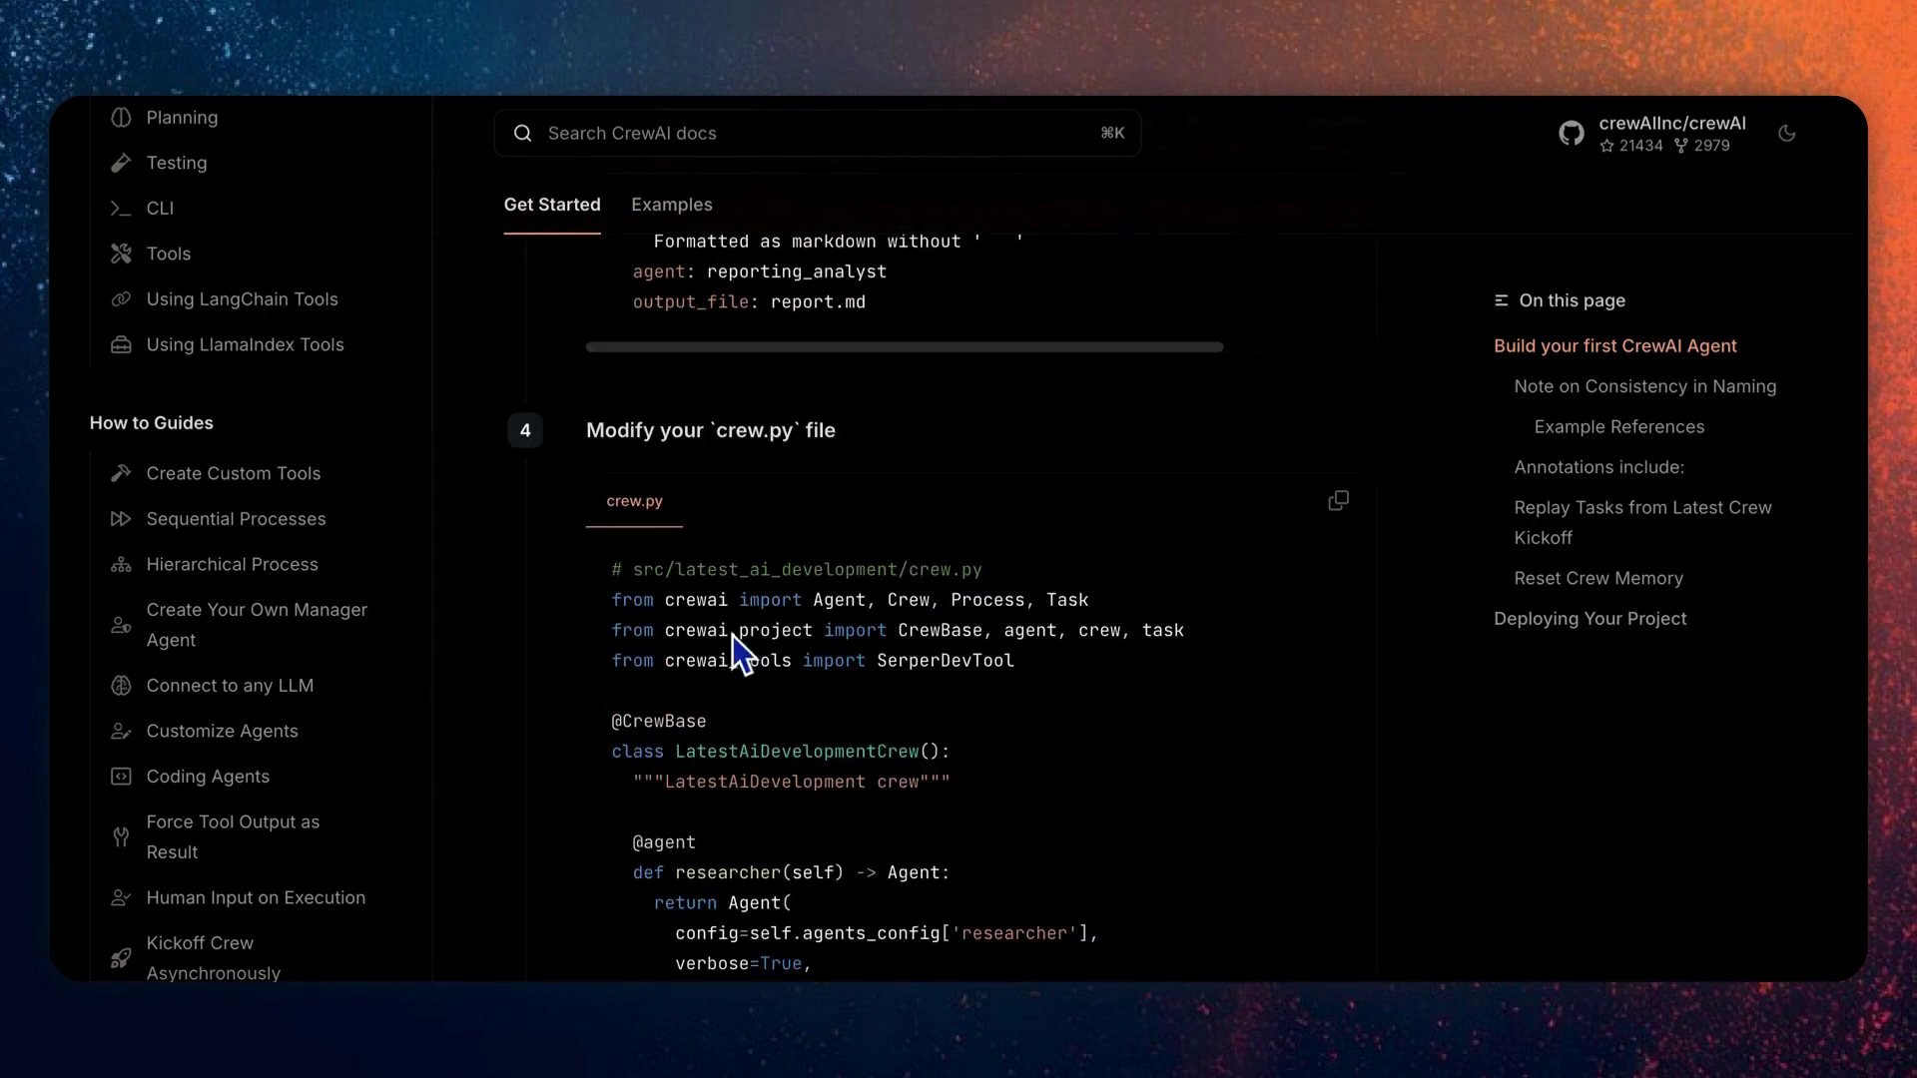
pyautogui.scroll(-3, 758, 592)
pyautogui.scroll(-3, 760, 592)
pyautogui.scroll(-3, 759, 594)
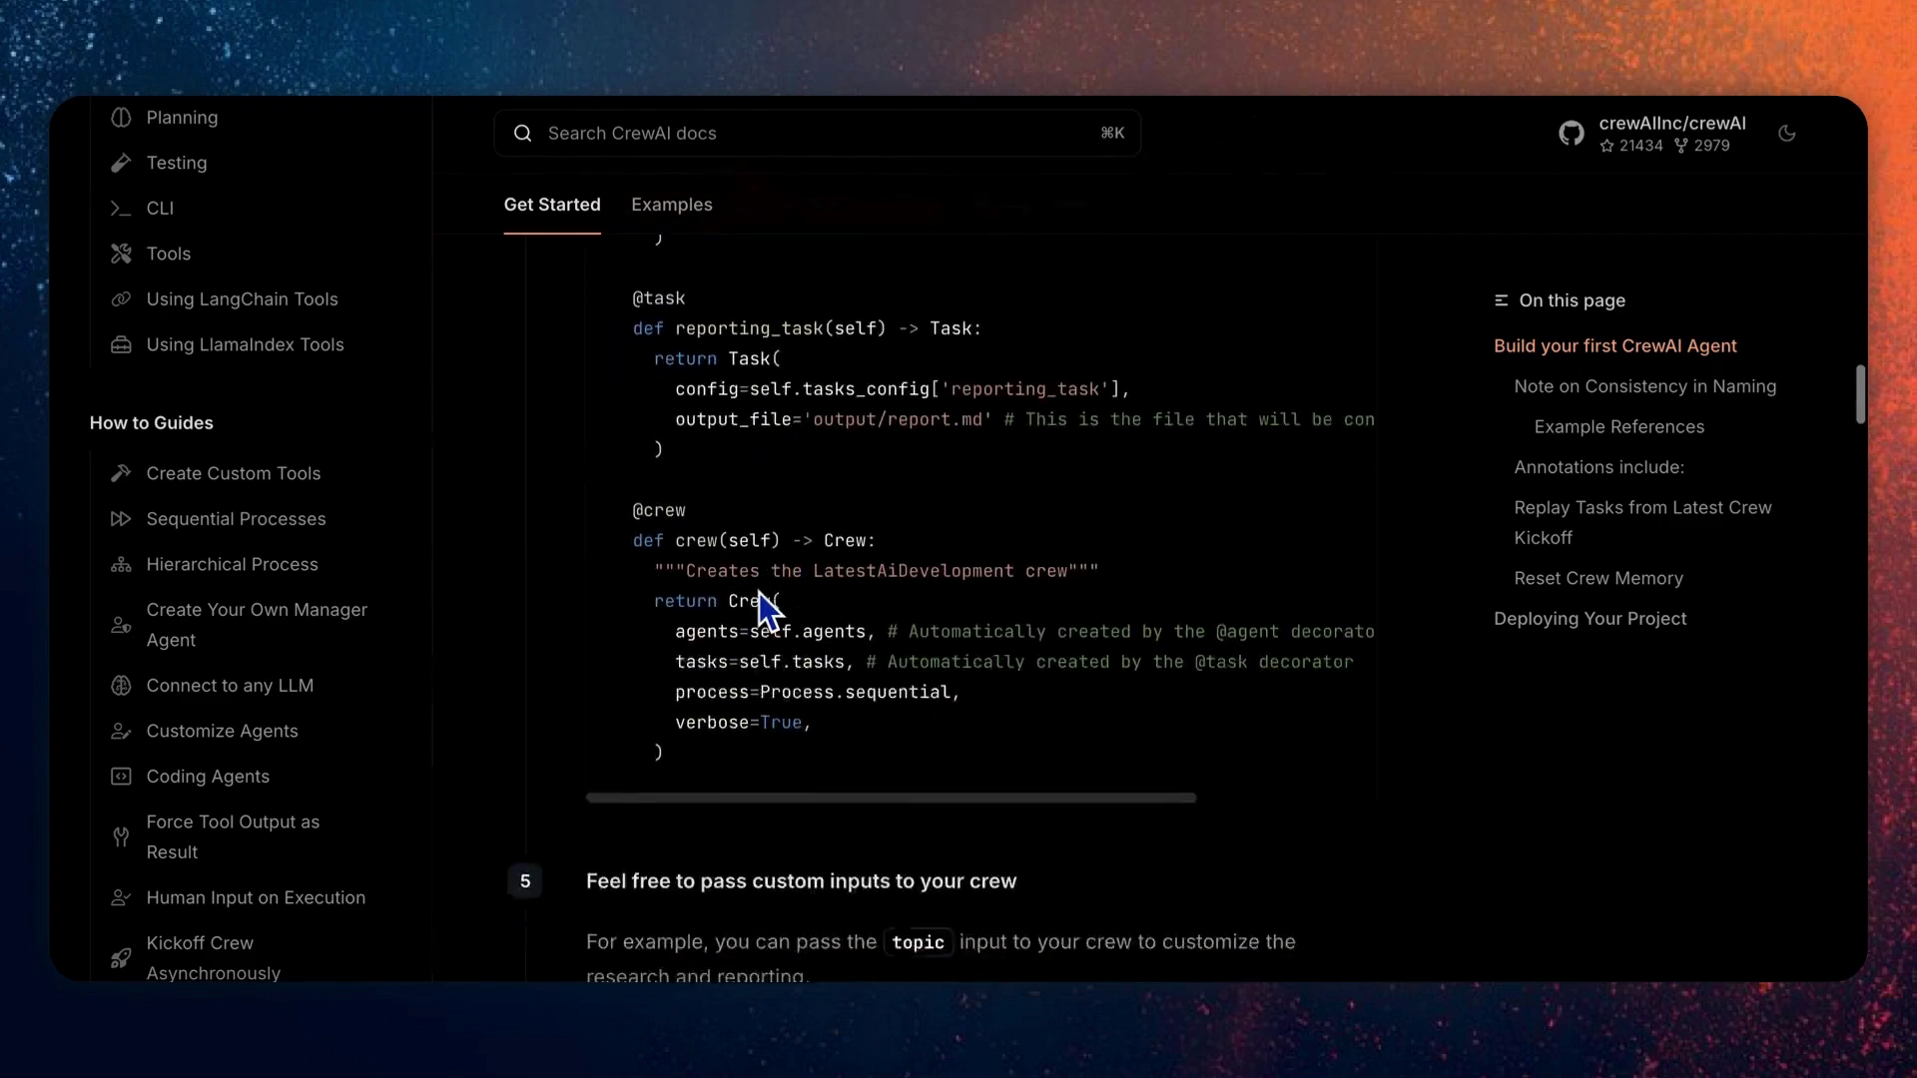
pyautogui.scroll(-2, 759, 593)
pyautogui.scroll(-2, 758, 594)
pyautogui.scroll(-1, 760, 593)
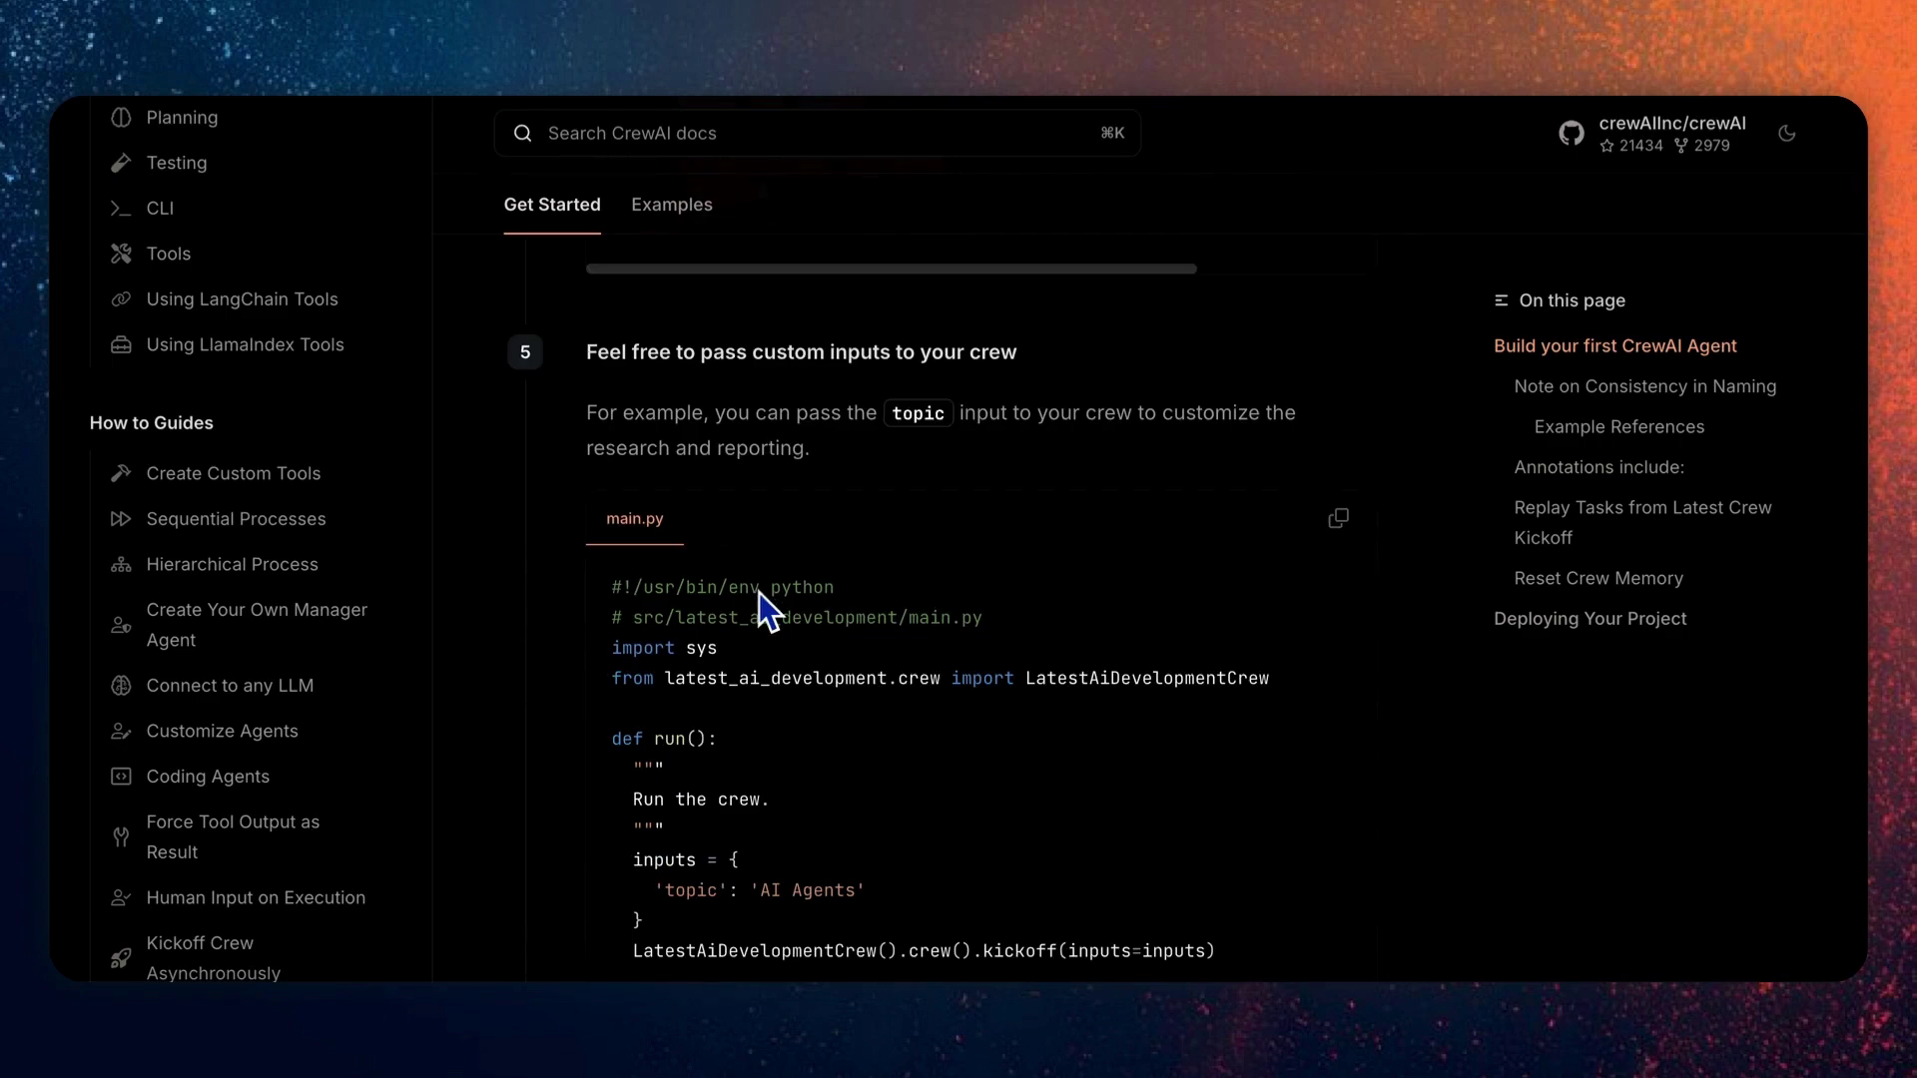
pyautogui.scroll(-2, 760, 591)
pyautogui.scroll(-2, 759, 591)
pyautogui.scroll(-2, 758, 592)
pyautogui.scroll(-1, 758, 592)
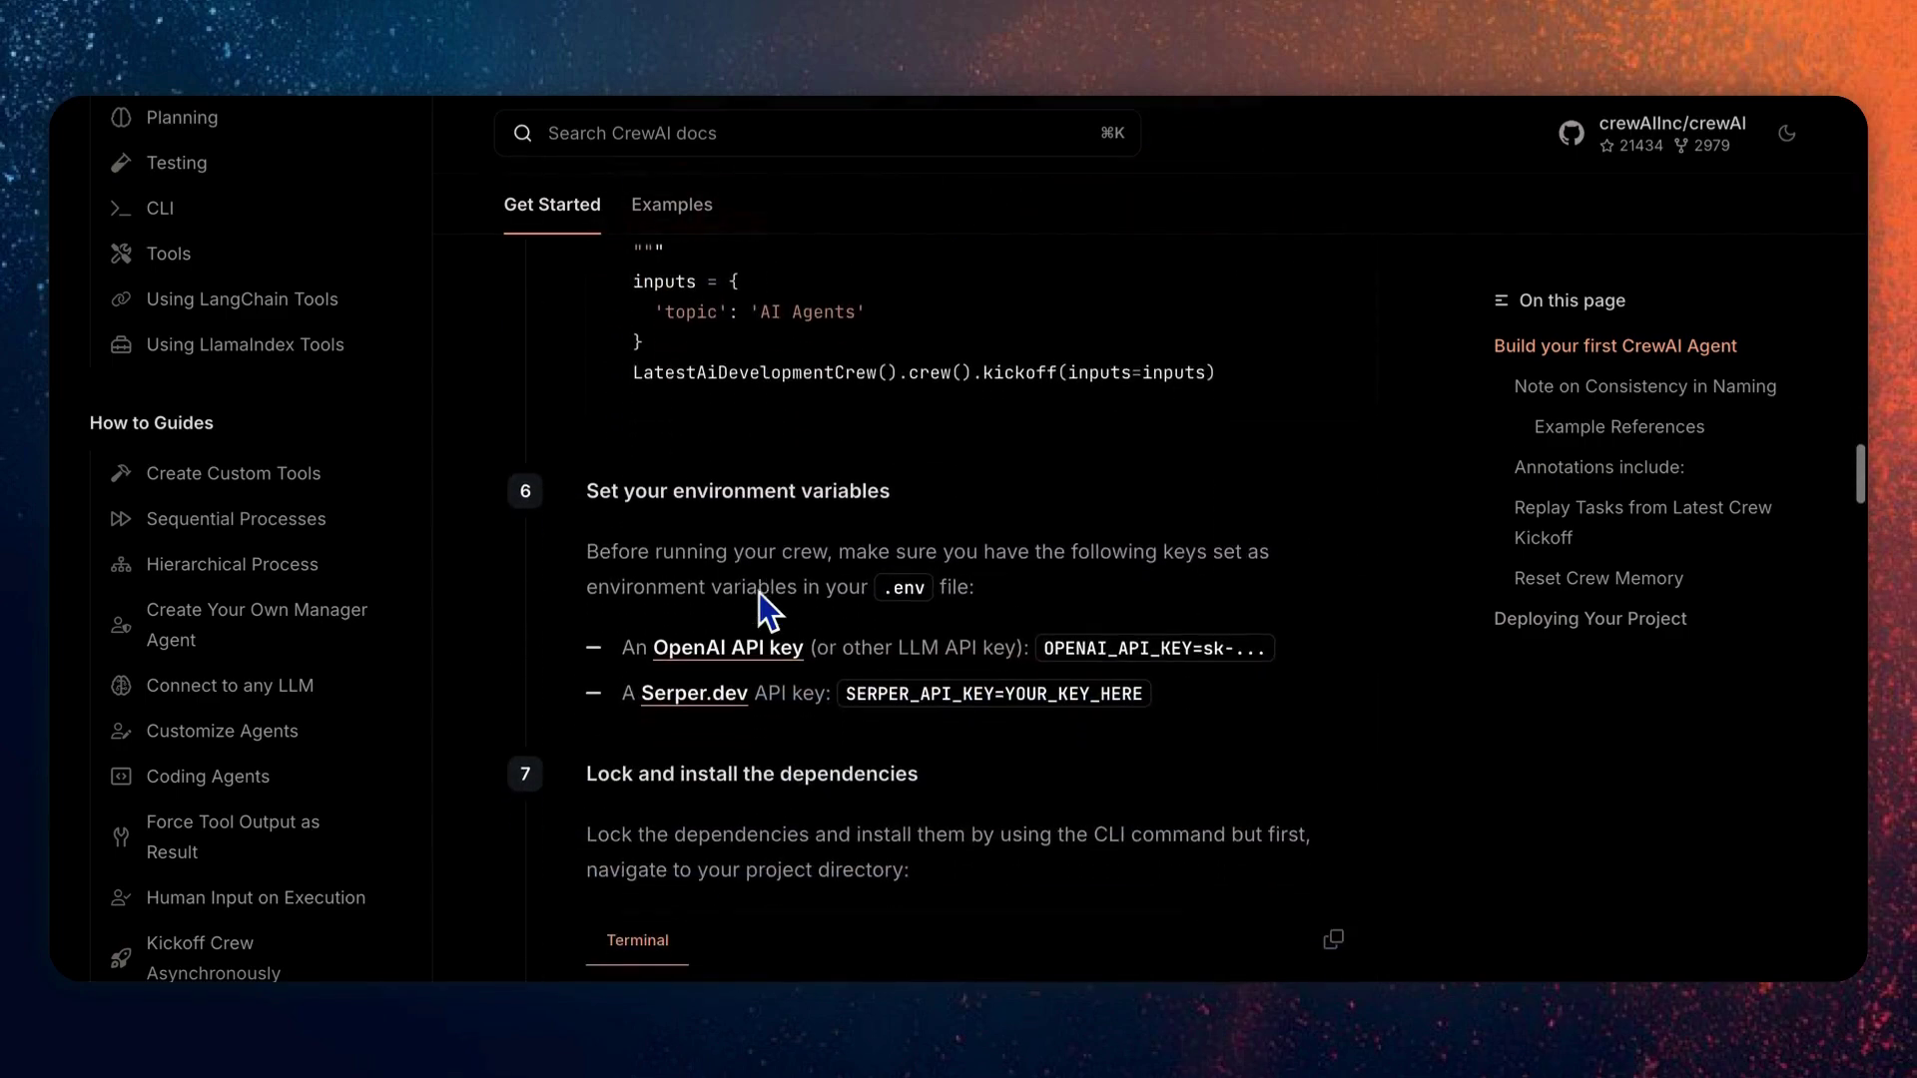
pyautogui.scroll(-2, 759, 591)
pyautogui.scroll(-1, 759, 592)
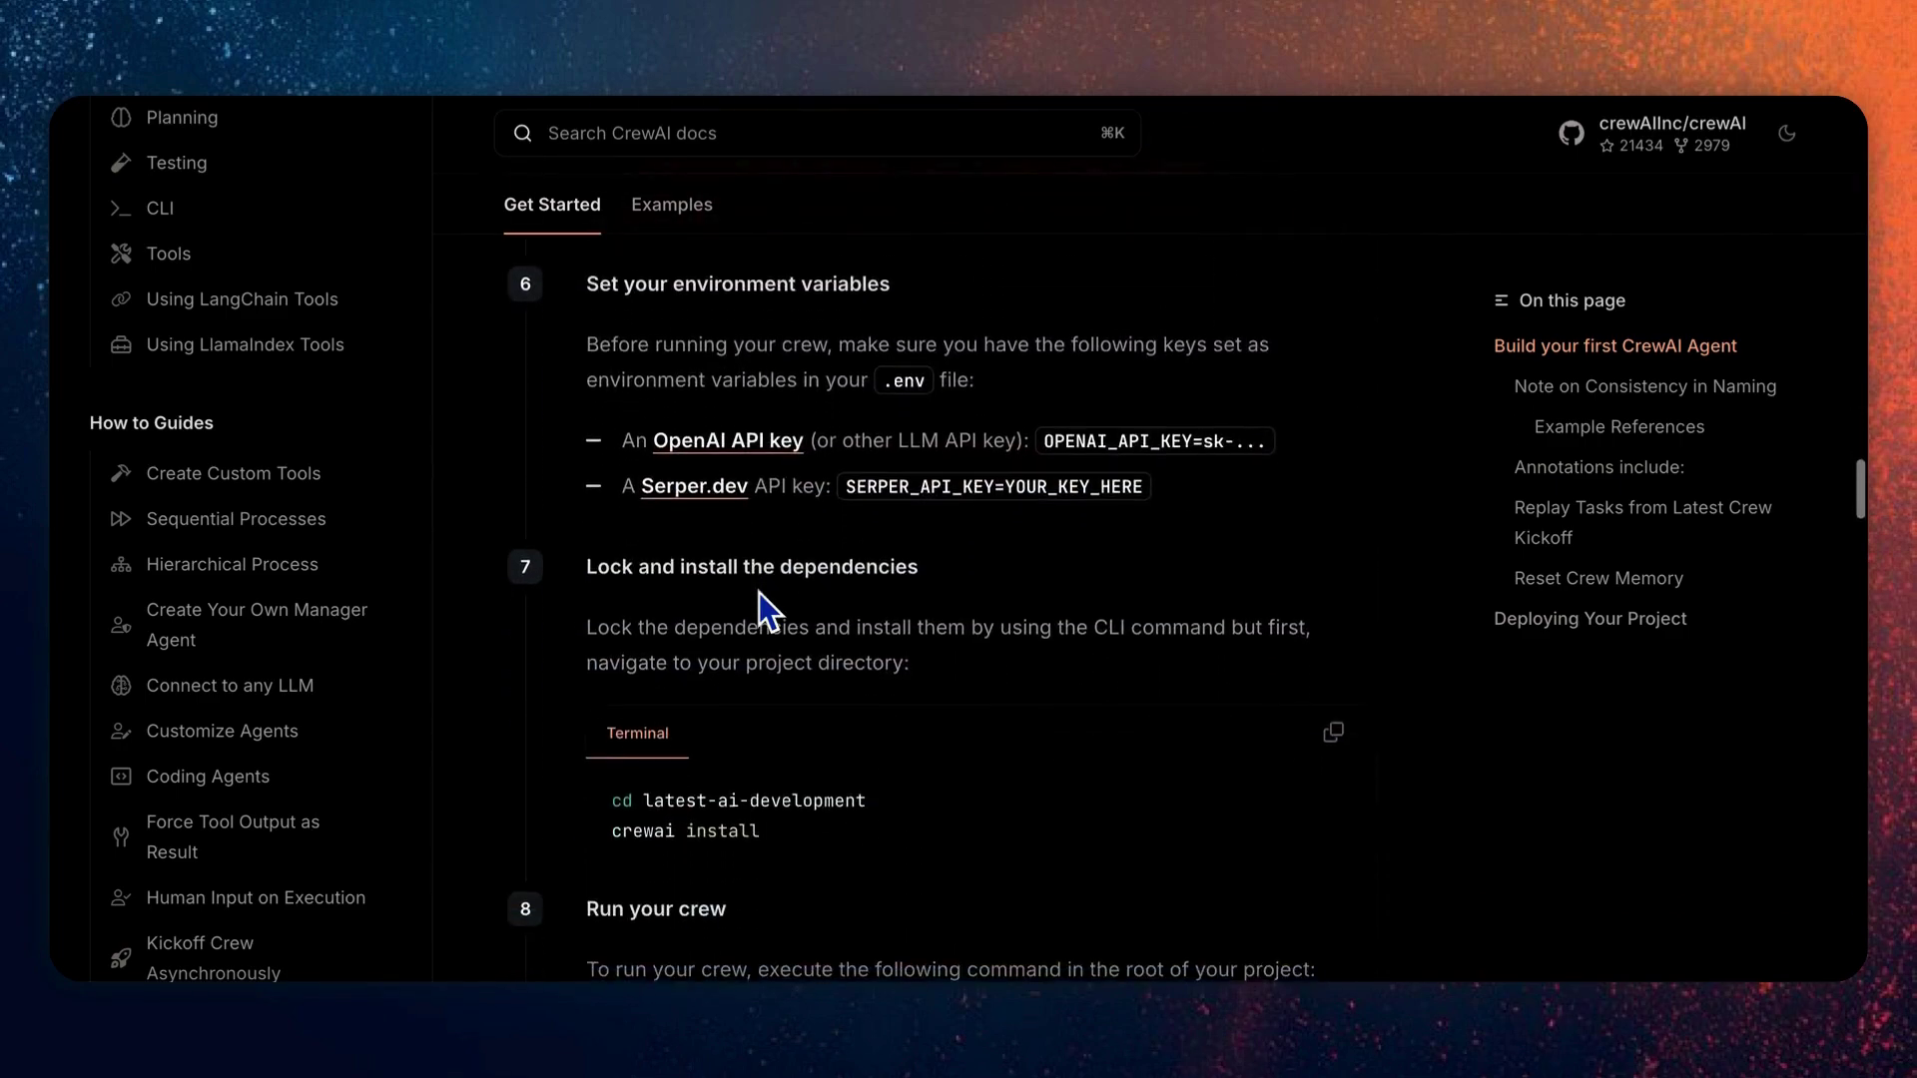
pyautogui.scroll(-10, 759, 594)
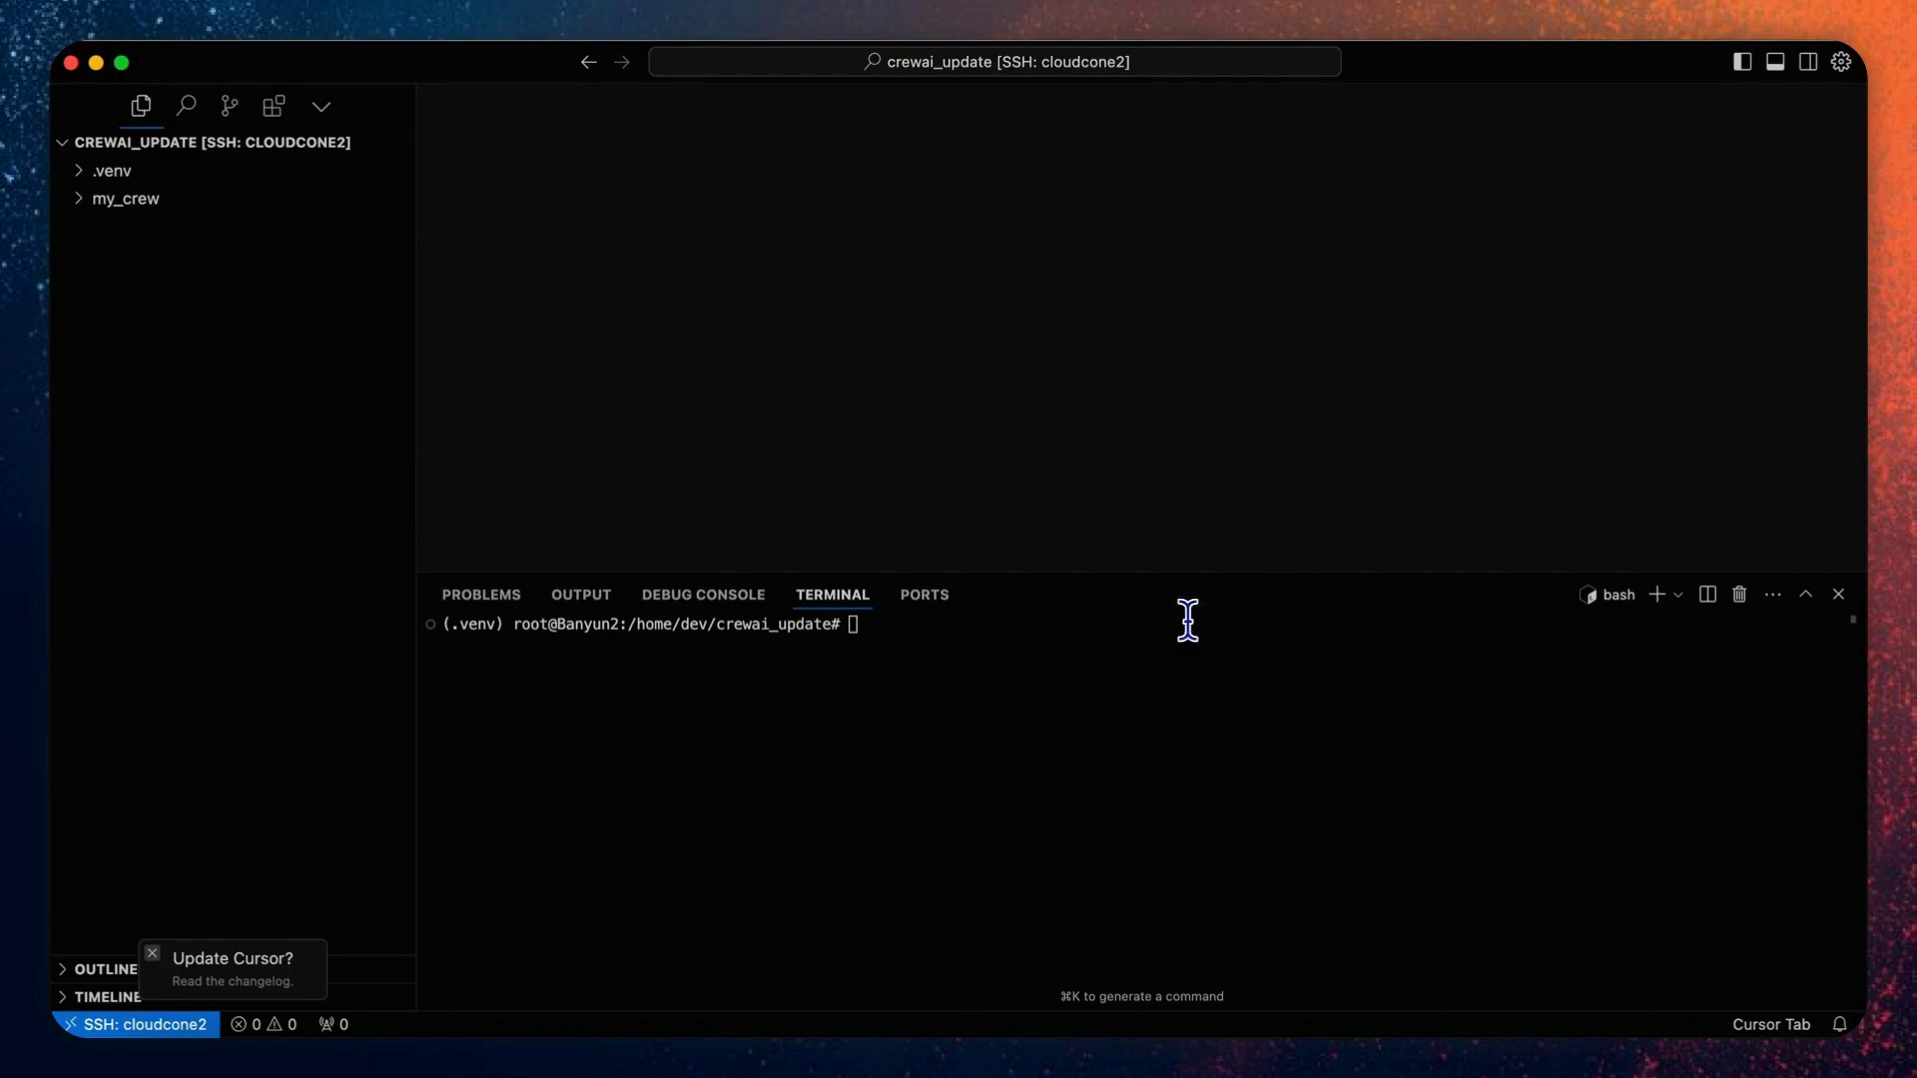
# Install crewai and crewai-tools with pip, then clear the terminal and make its panel taller
pyautogui.click(1049, 660)
pyautogui.write('pip install crewai crewai-tools')
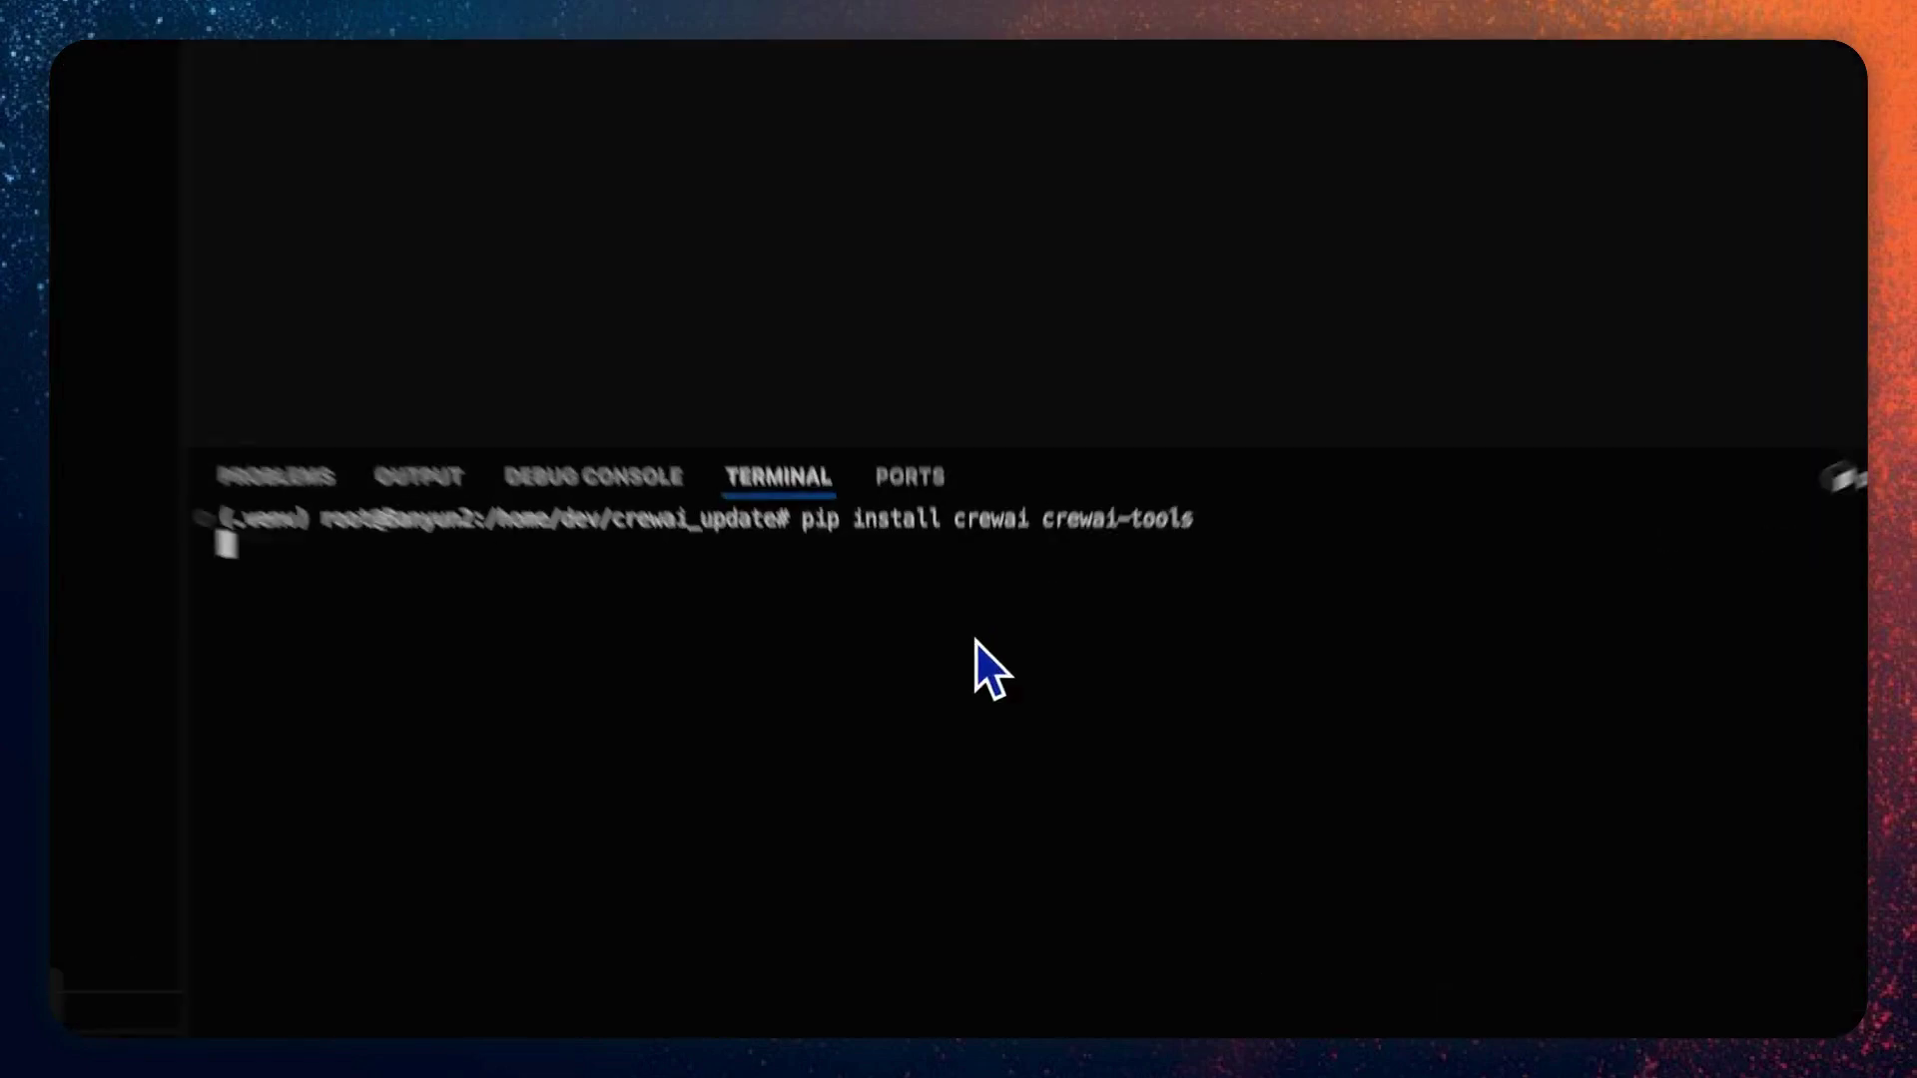
pyautogui.press('Return')
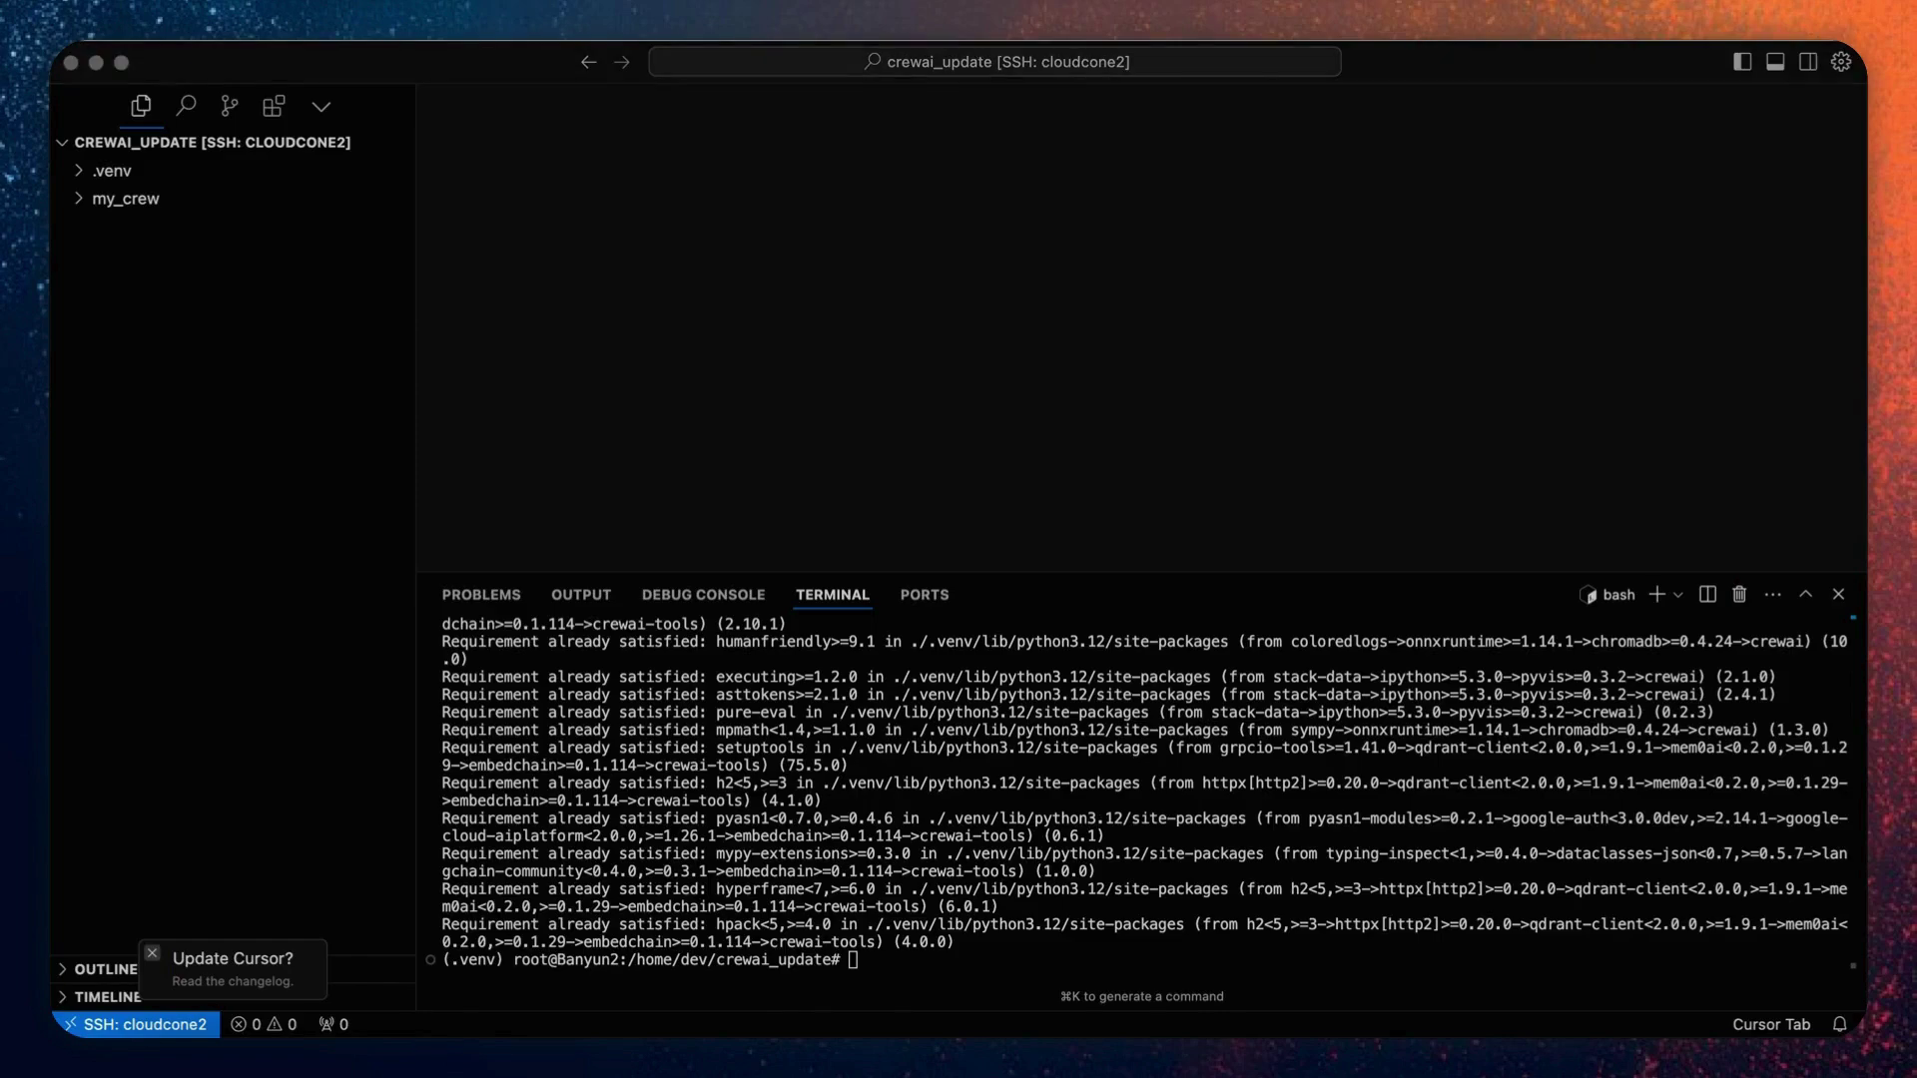
pyautogui.write('clear')
pyautogui.hotkey('ctrl', 'l')
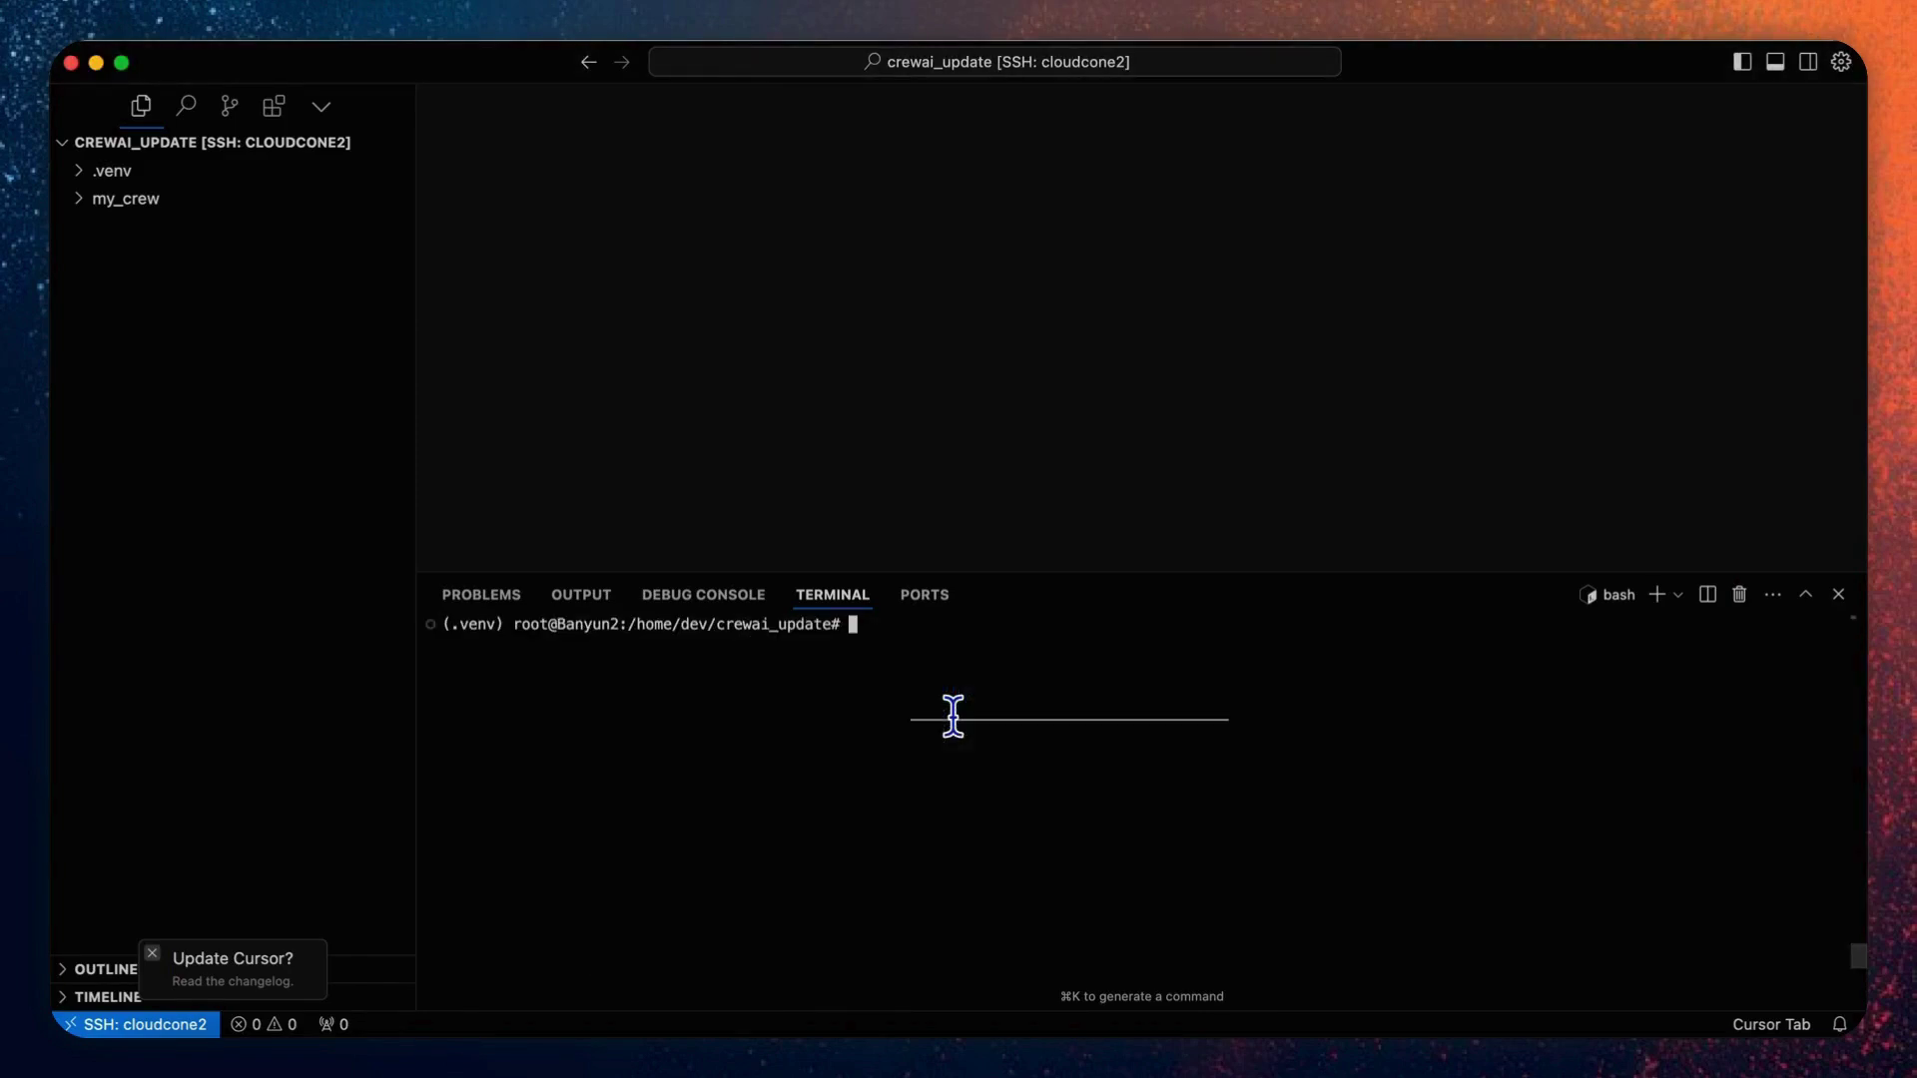
pyautogui.moveTo(995, 573); pyautogui.dragTo(960, 504)
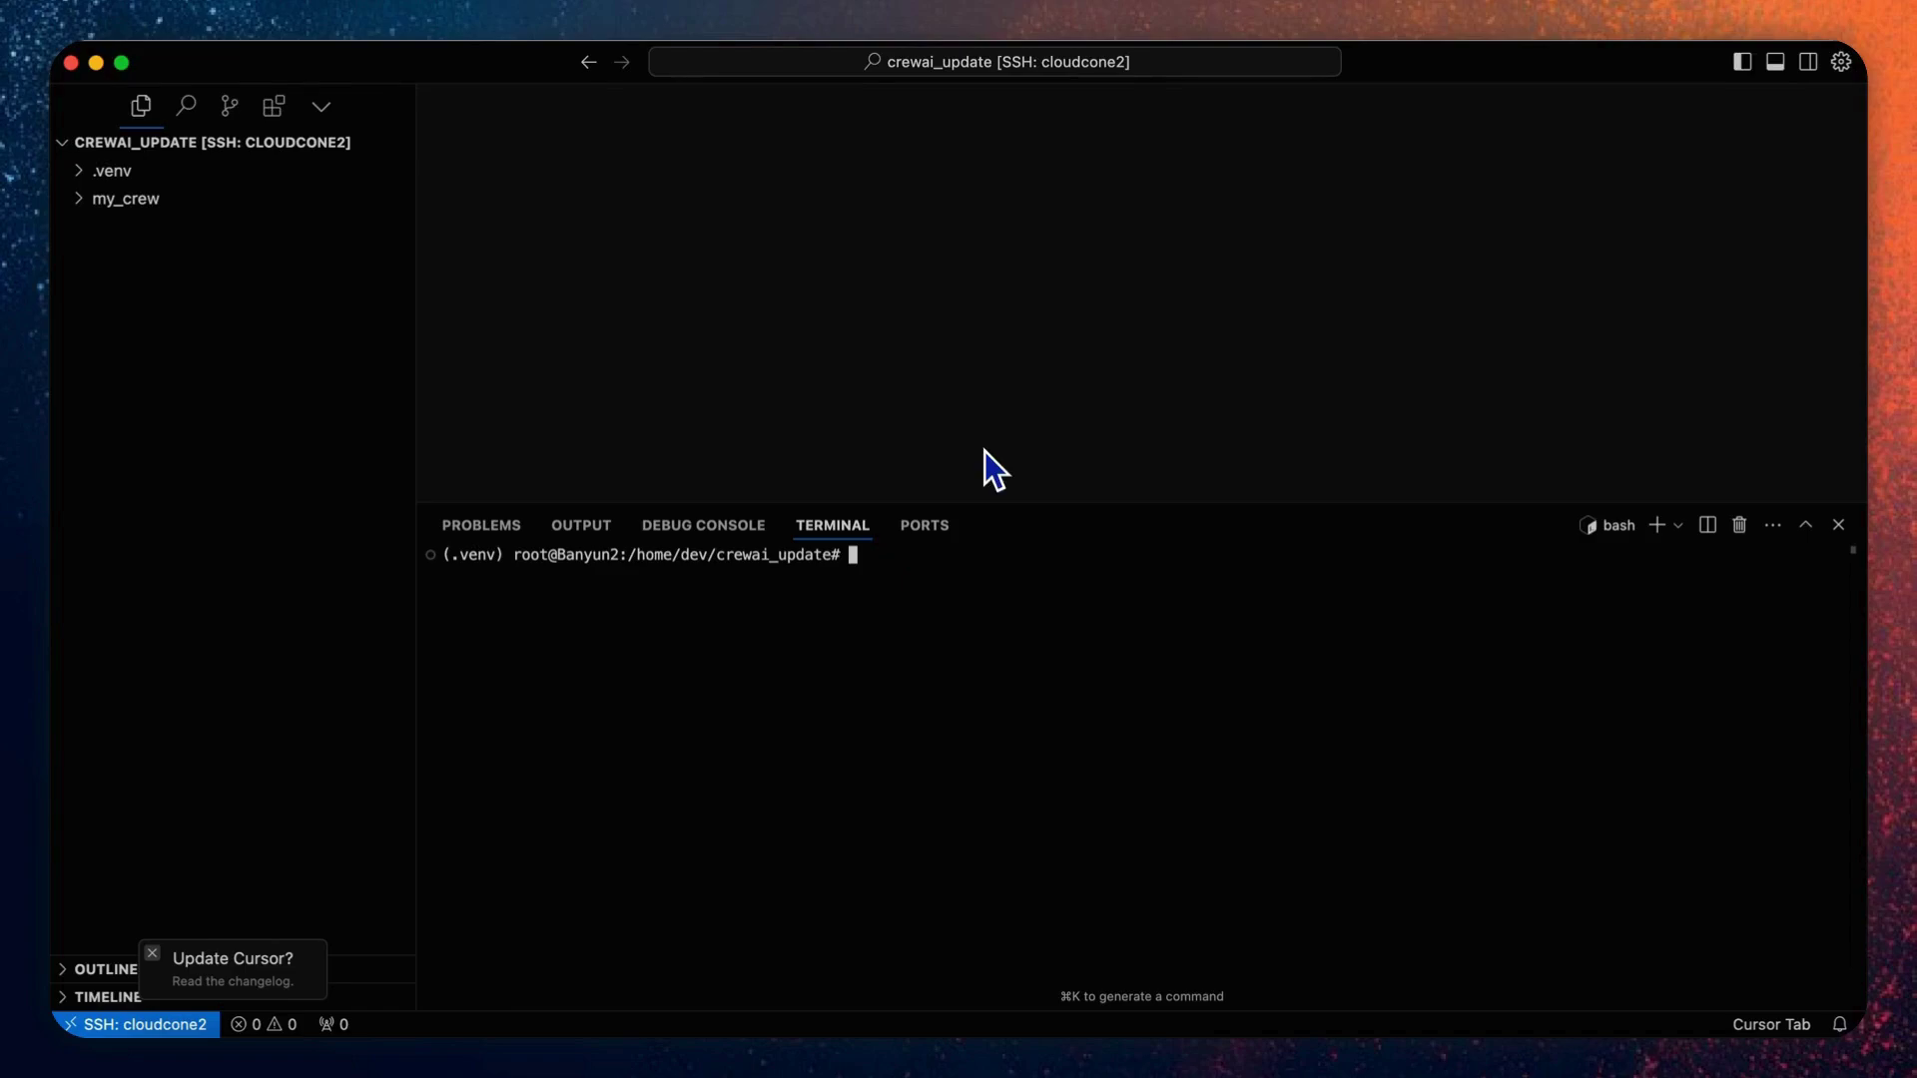
pyautogui.write('crewai create')
pyautogui.write(' crew ')
pyautogui.write('research')
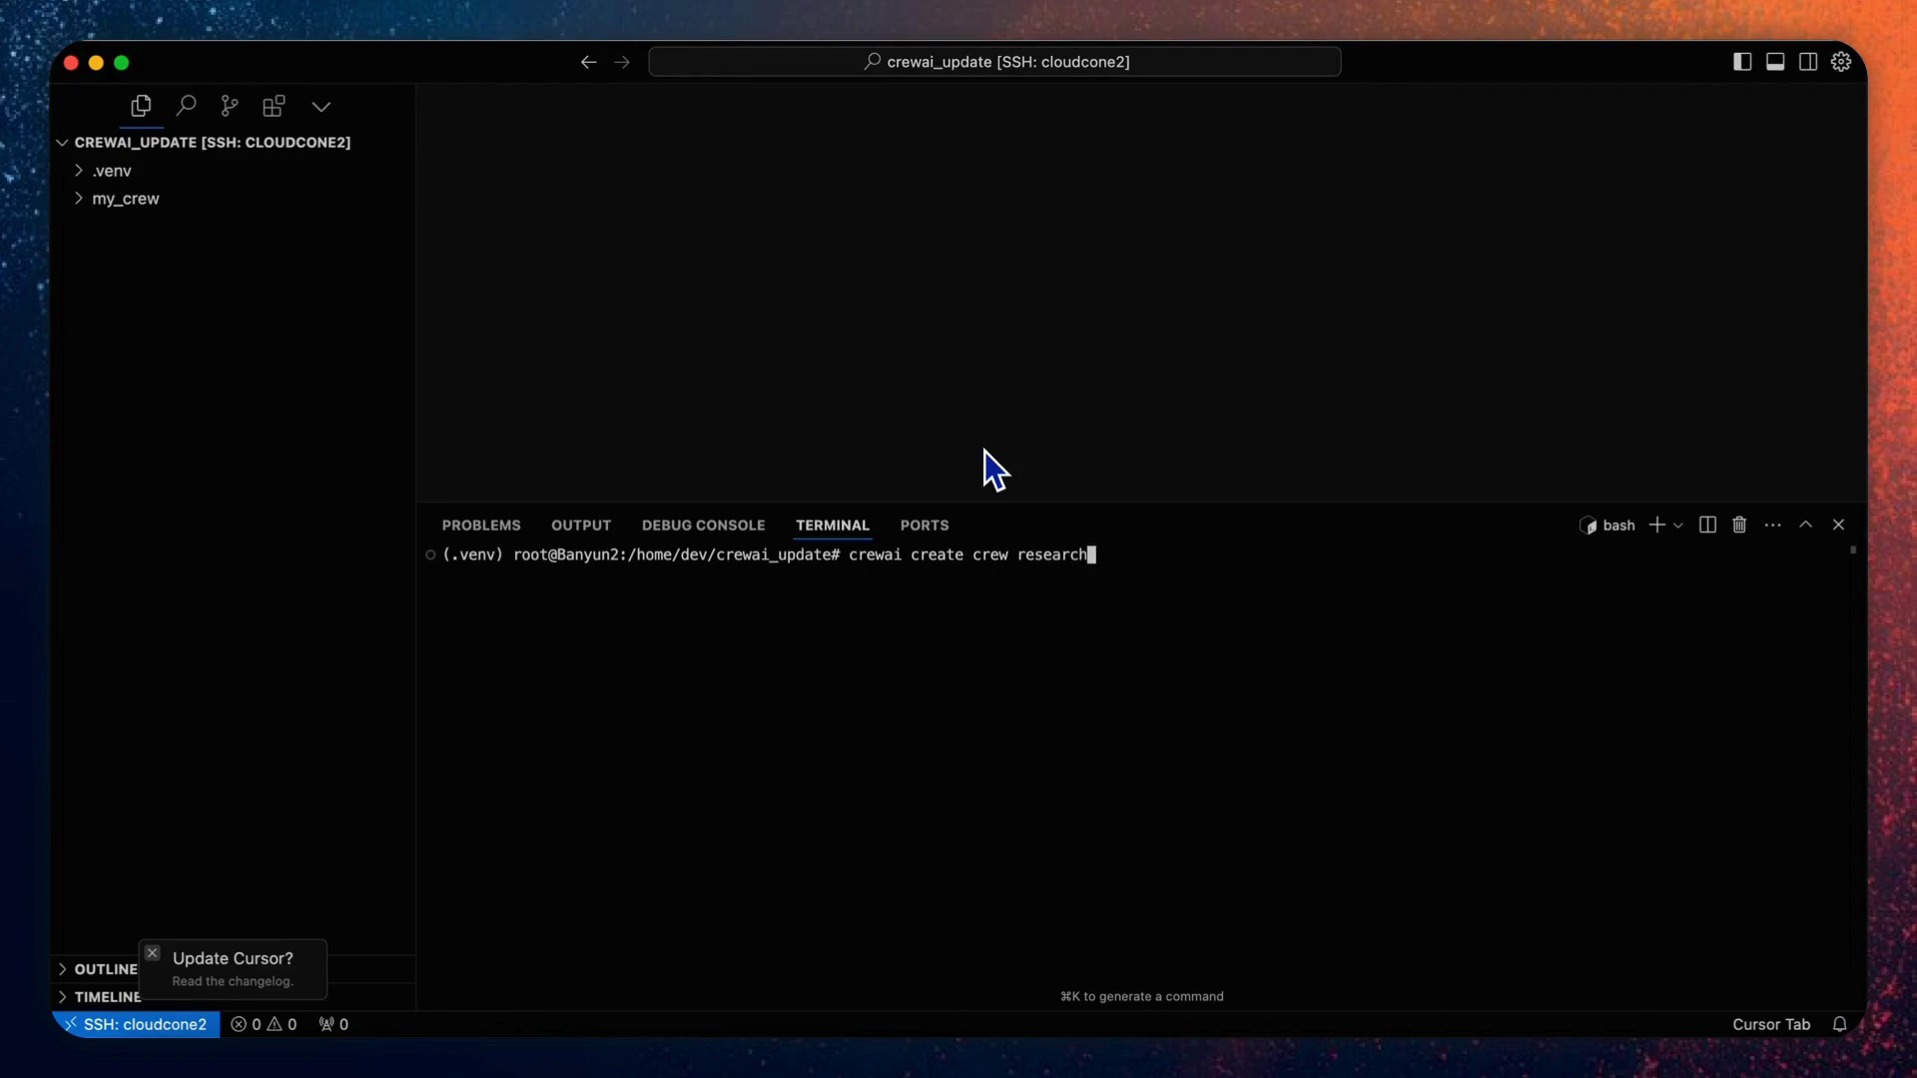
pyautogui.write('-crew')
# Create the research_crew project using OpenAI gpt-4o-mini and the pasted API key
pyautogui.press('Return')
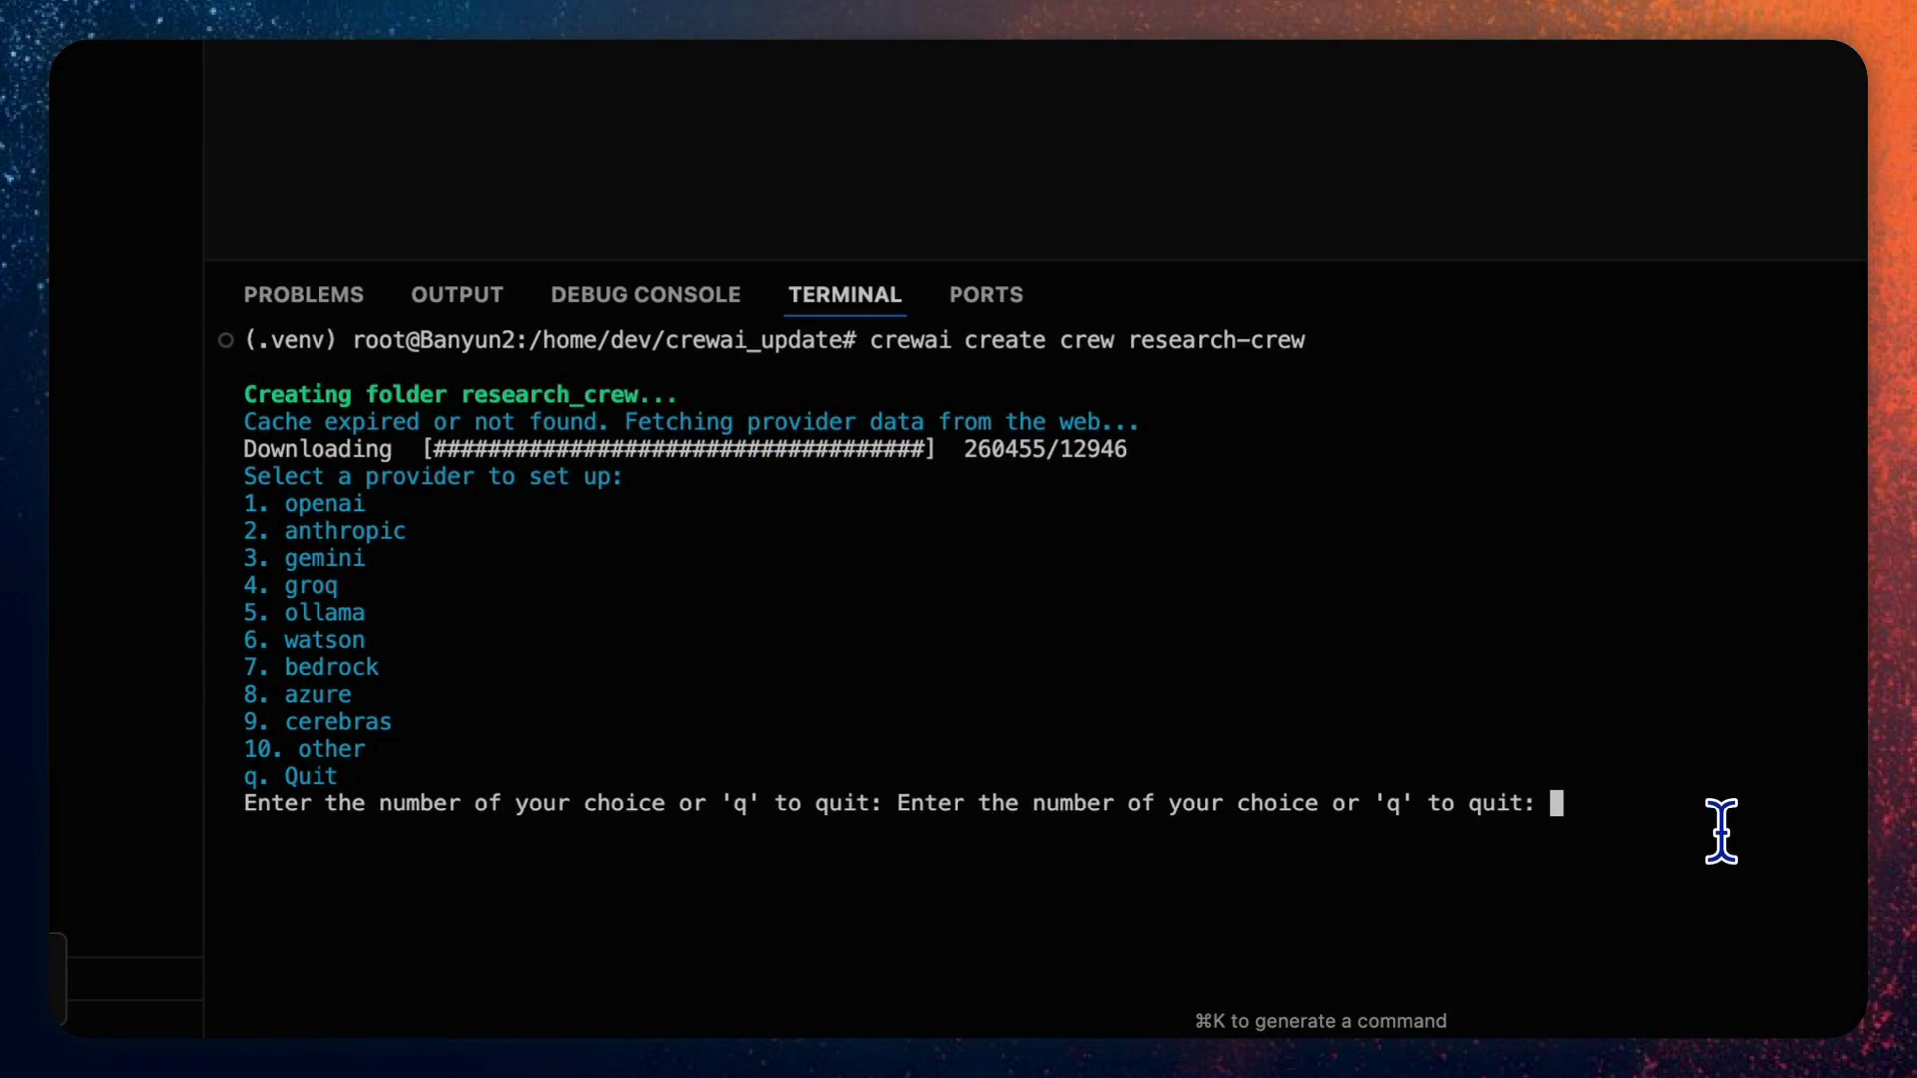
pyautogui.write('ope')
pyautogui.write('nai')
pyautogui.press('Return')
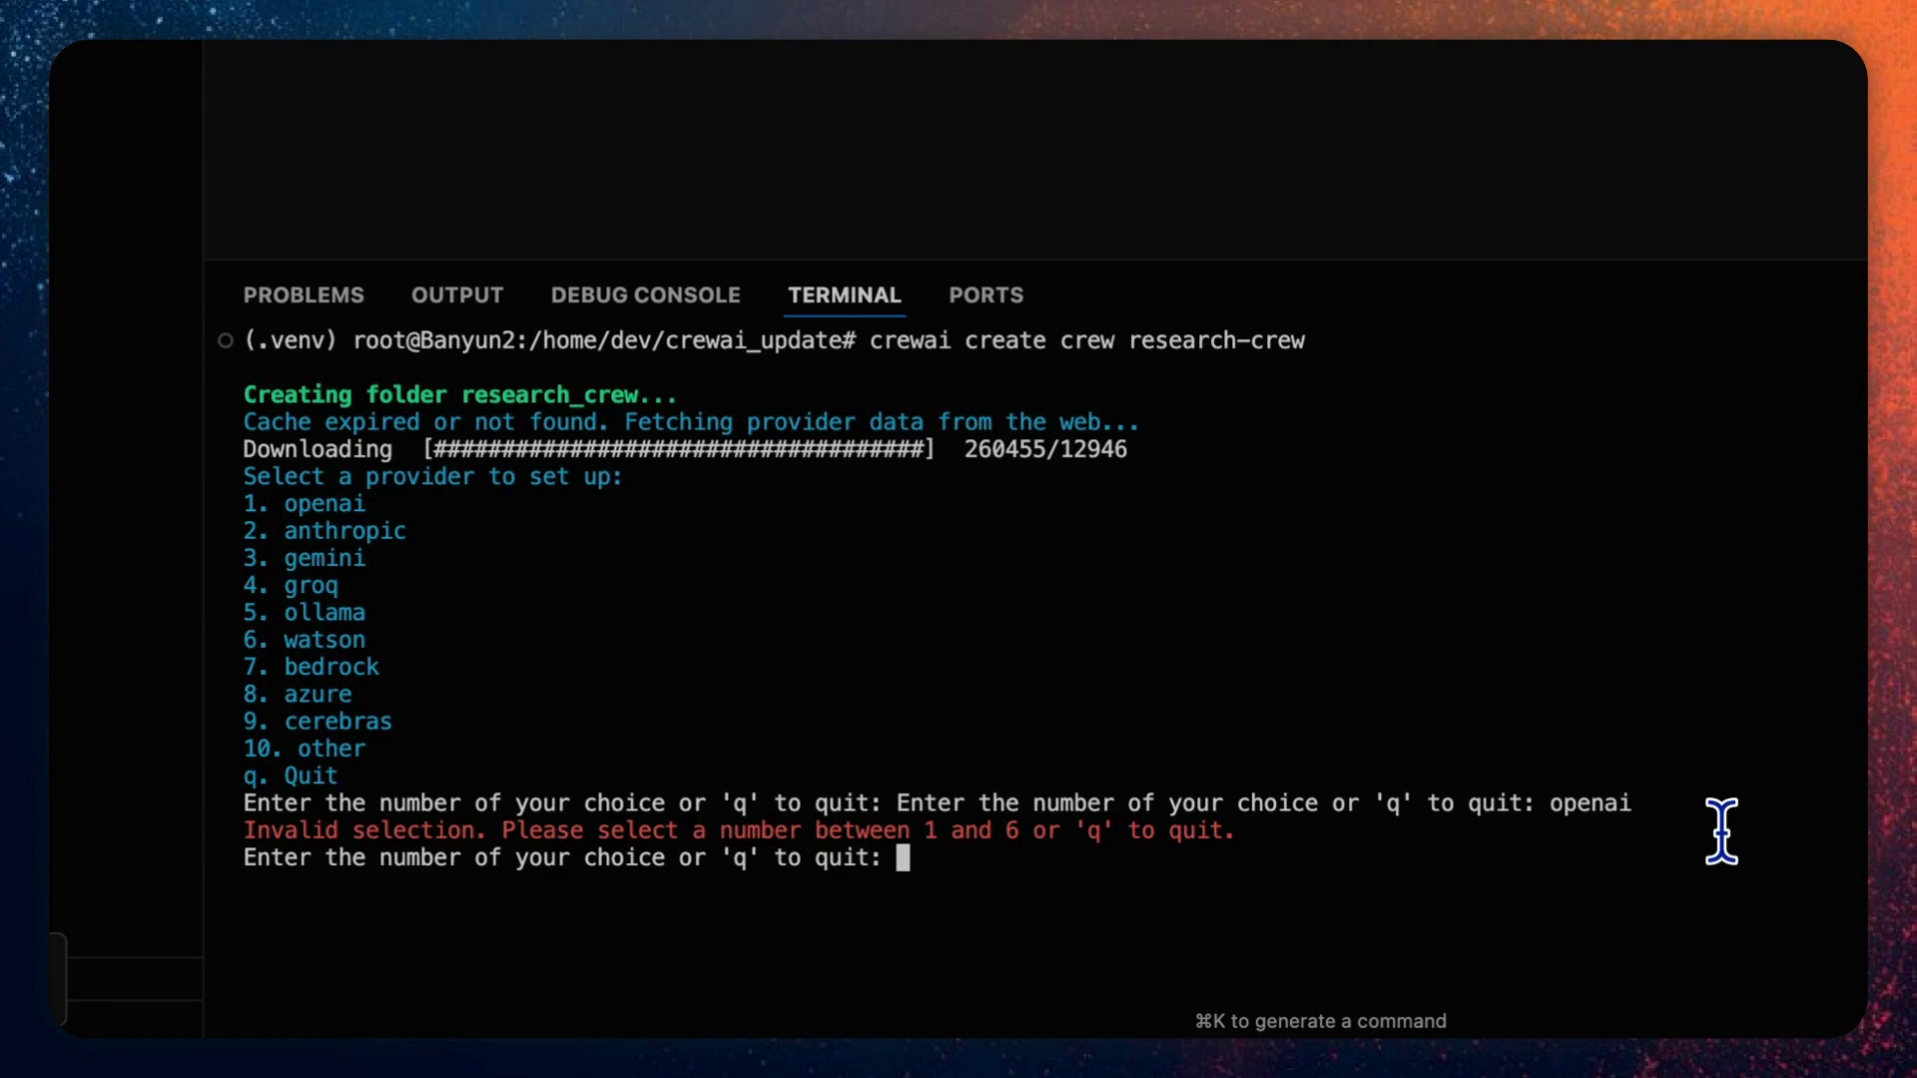
pyautogui.write('1')
pyautogui.press('Return')
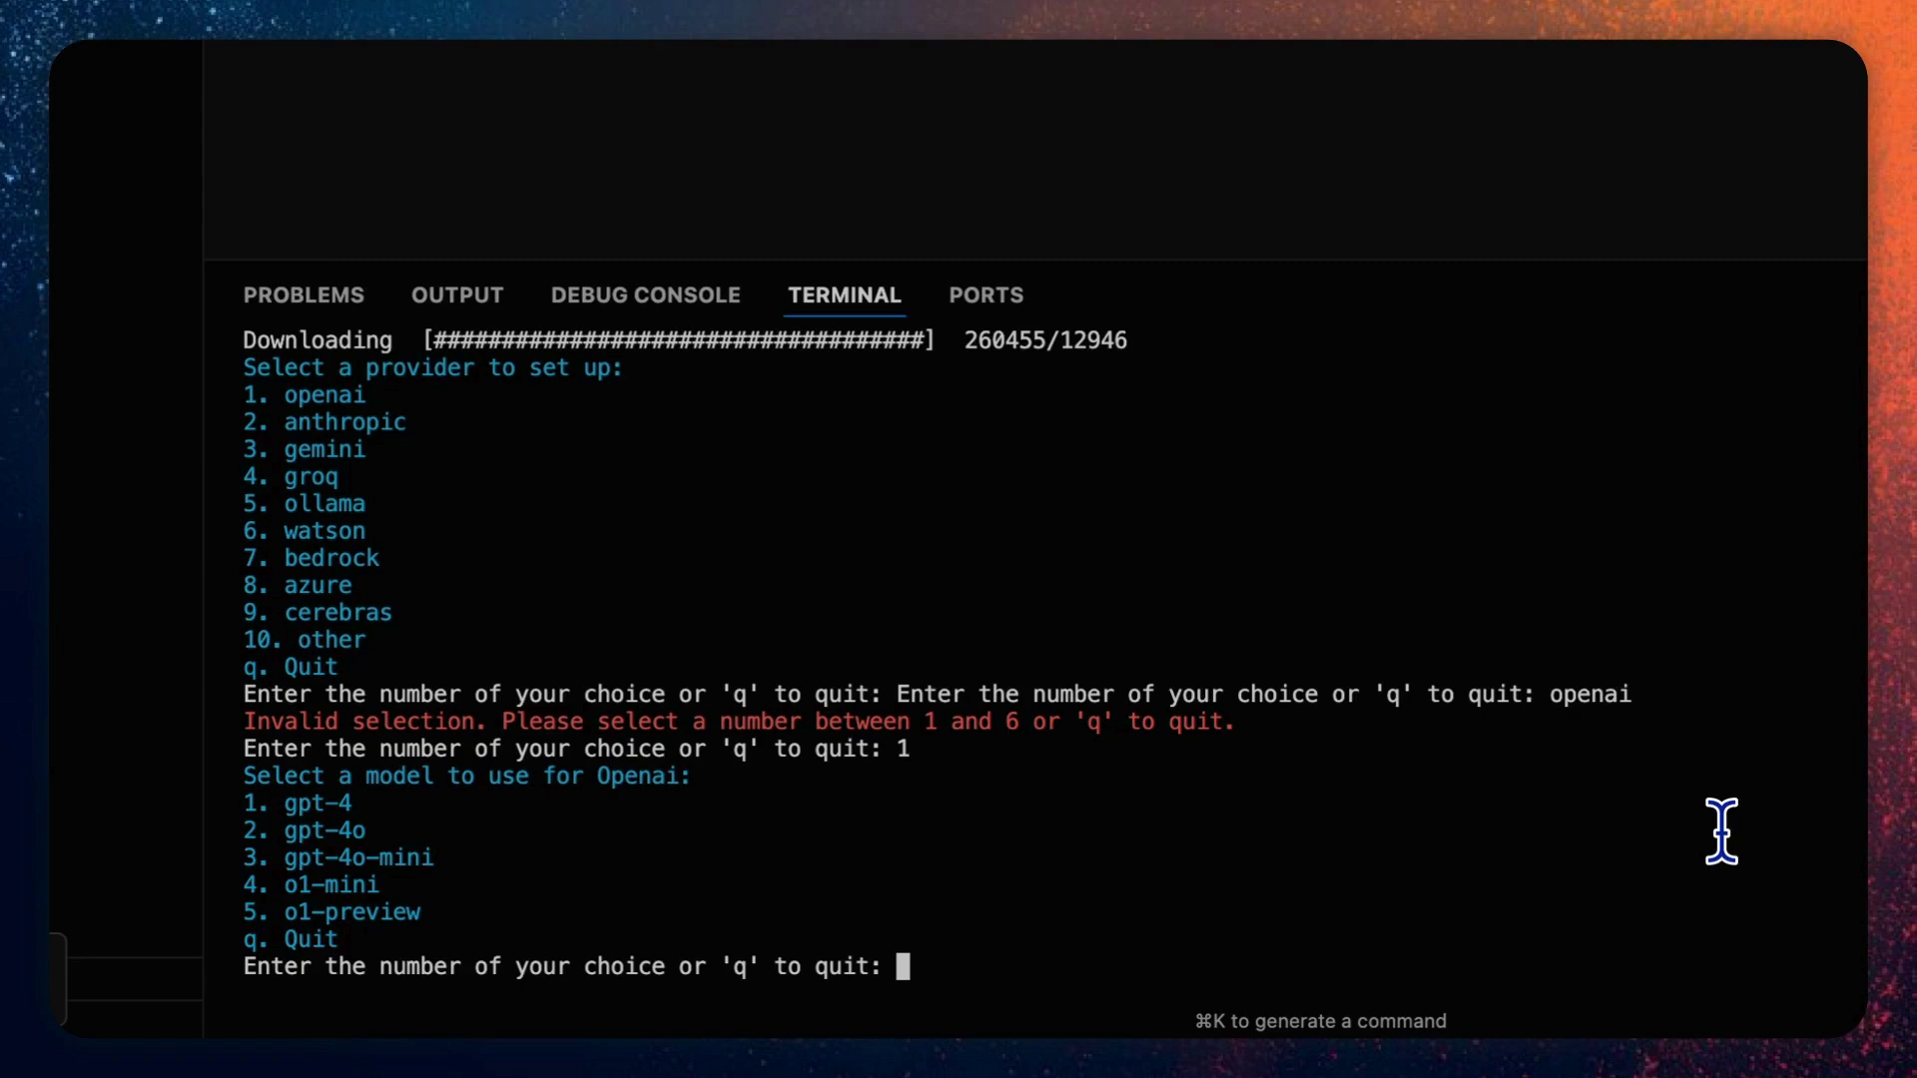
pyautogui.write('3')
pyautogui.press('Return')
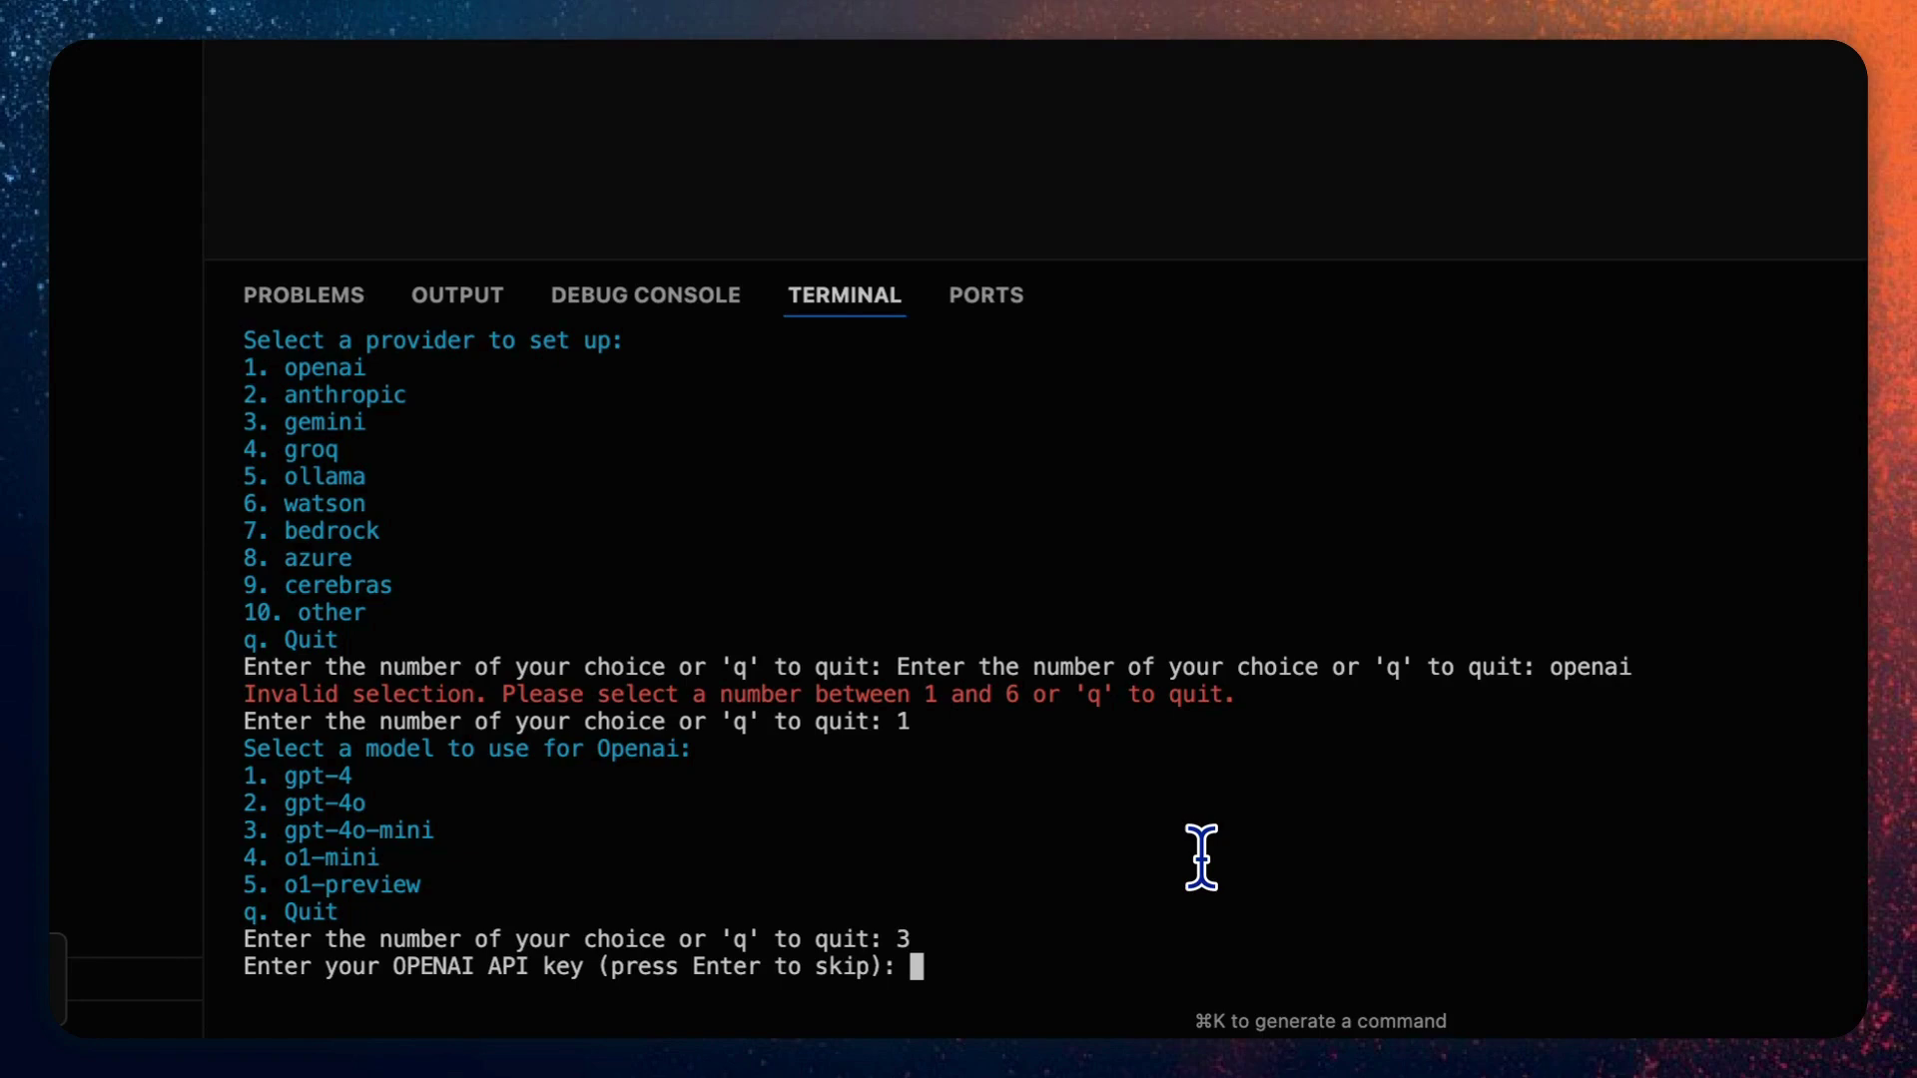
pyautogui.hotkey('ctrl', 'v')
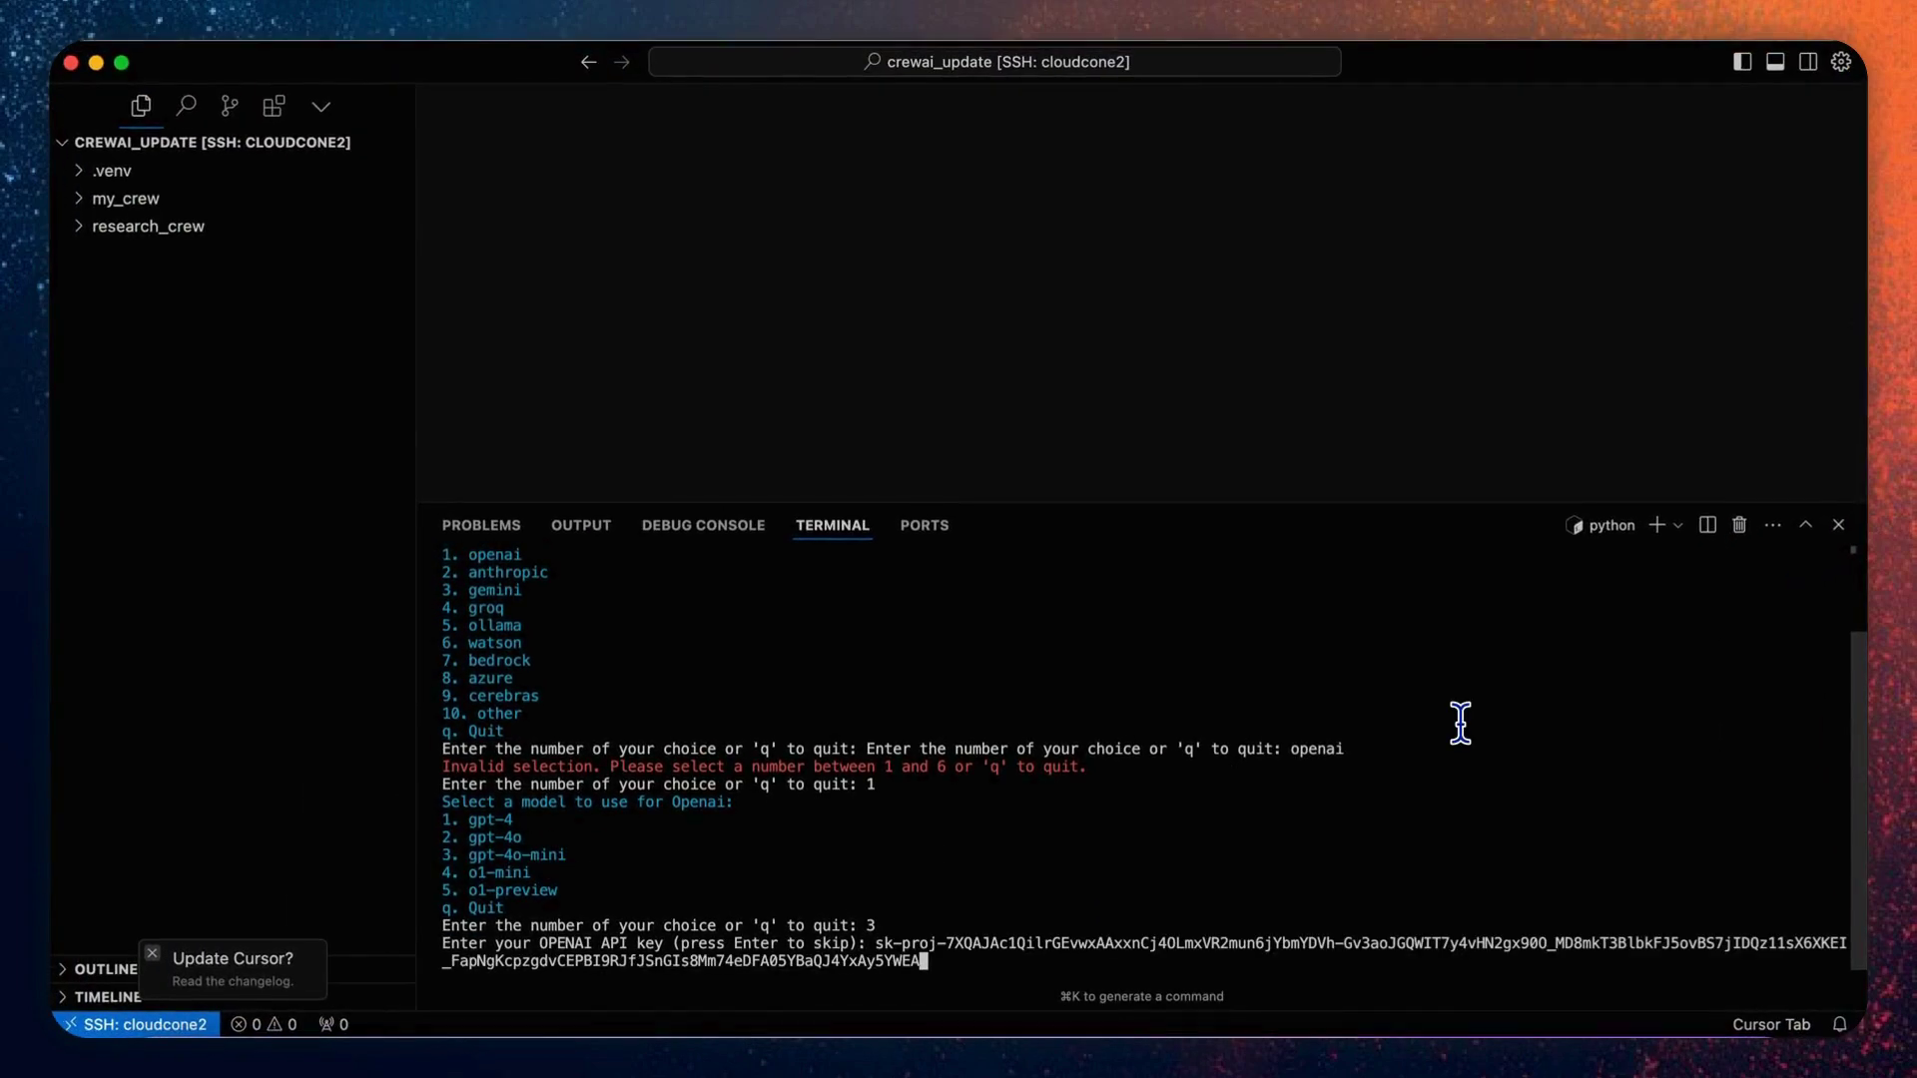
pyautogui.press('Return')
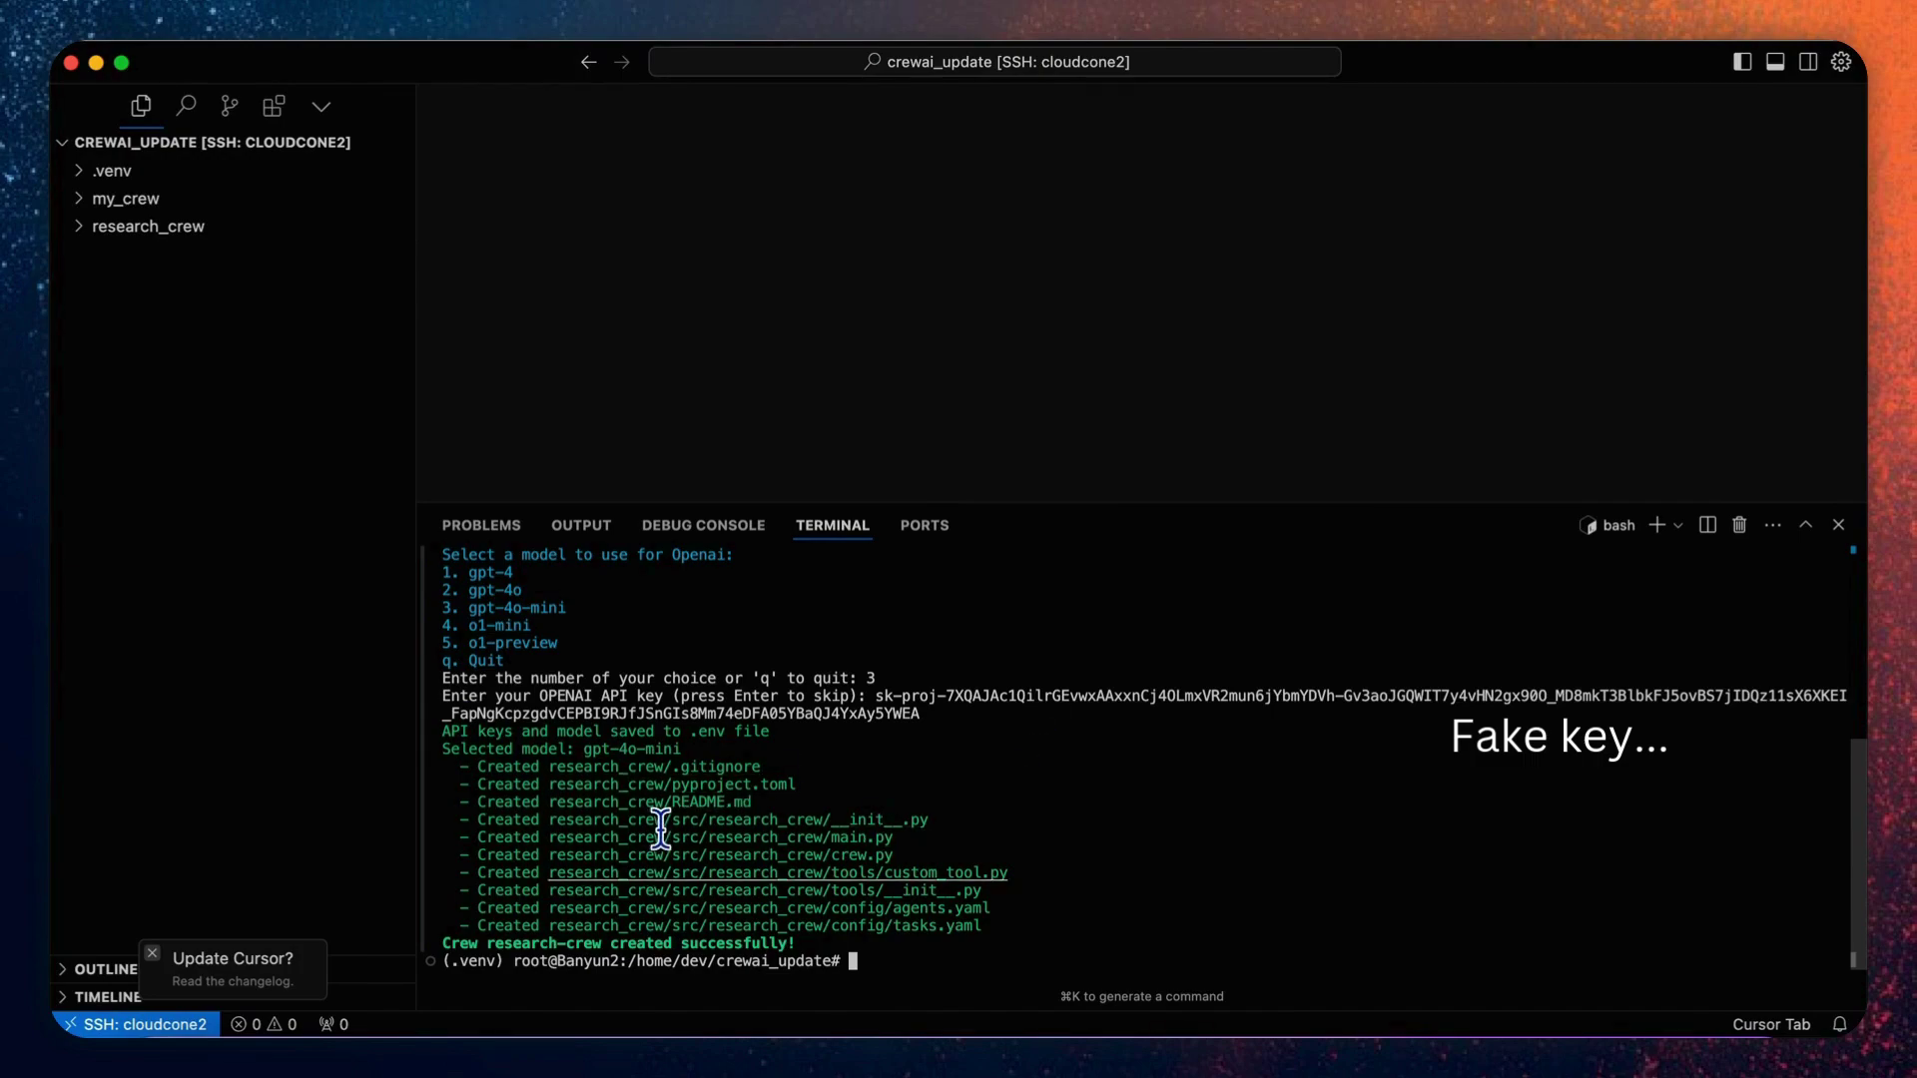
# Clear the terminal, expand research_crew to src/research_crew/config, and open crew.py and tasks.yaml
pyautogui.hotkey('ctrl', 'l')
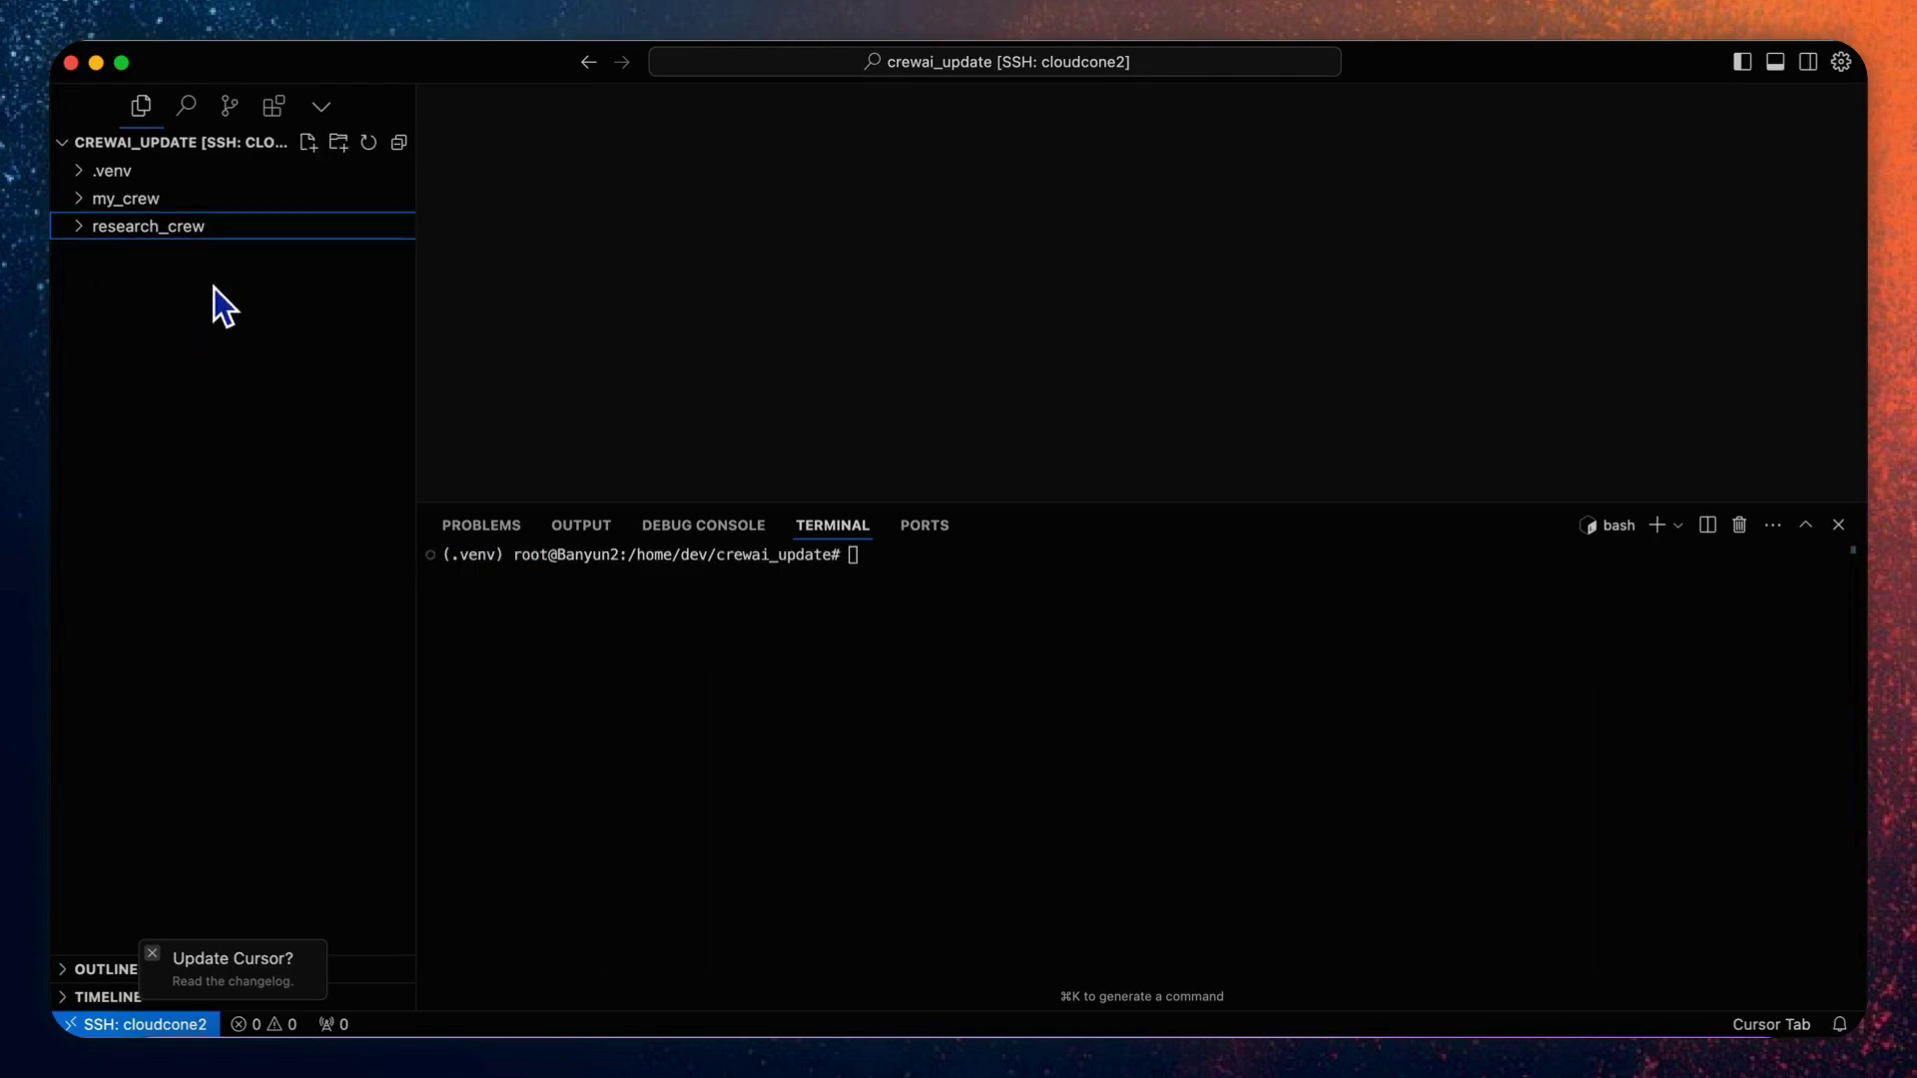
pyautogui.click(148, 225)
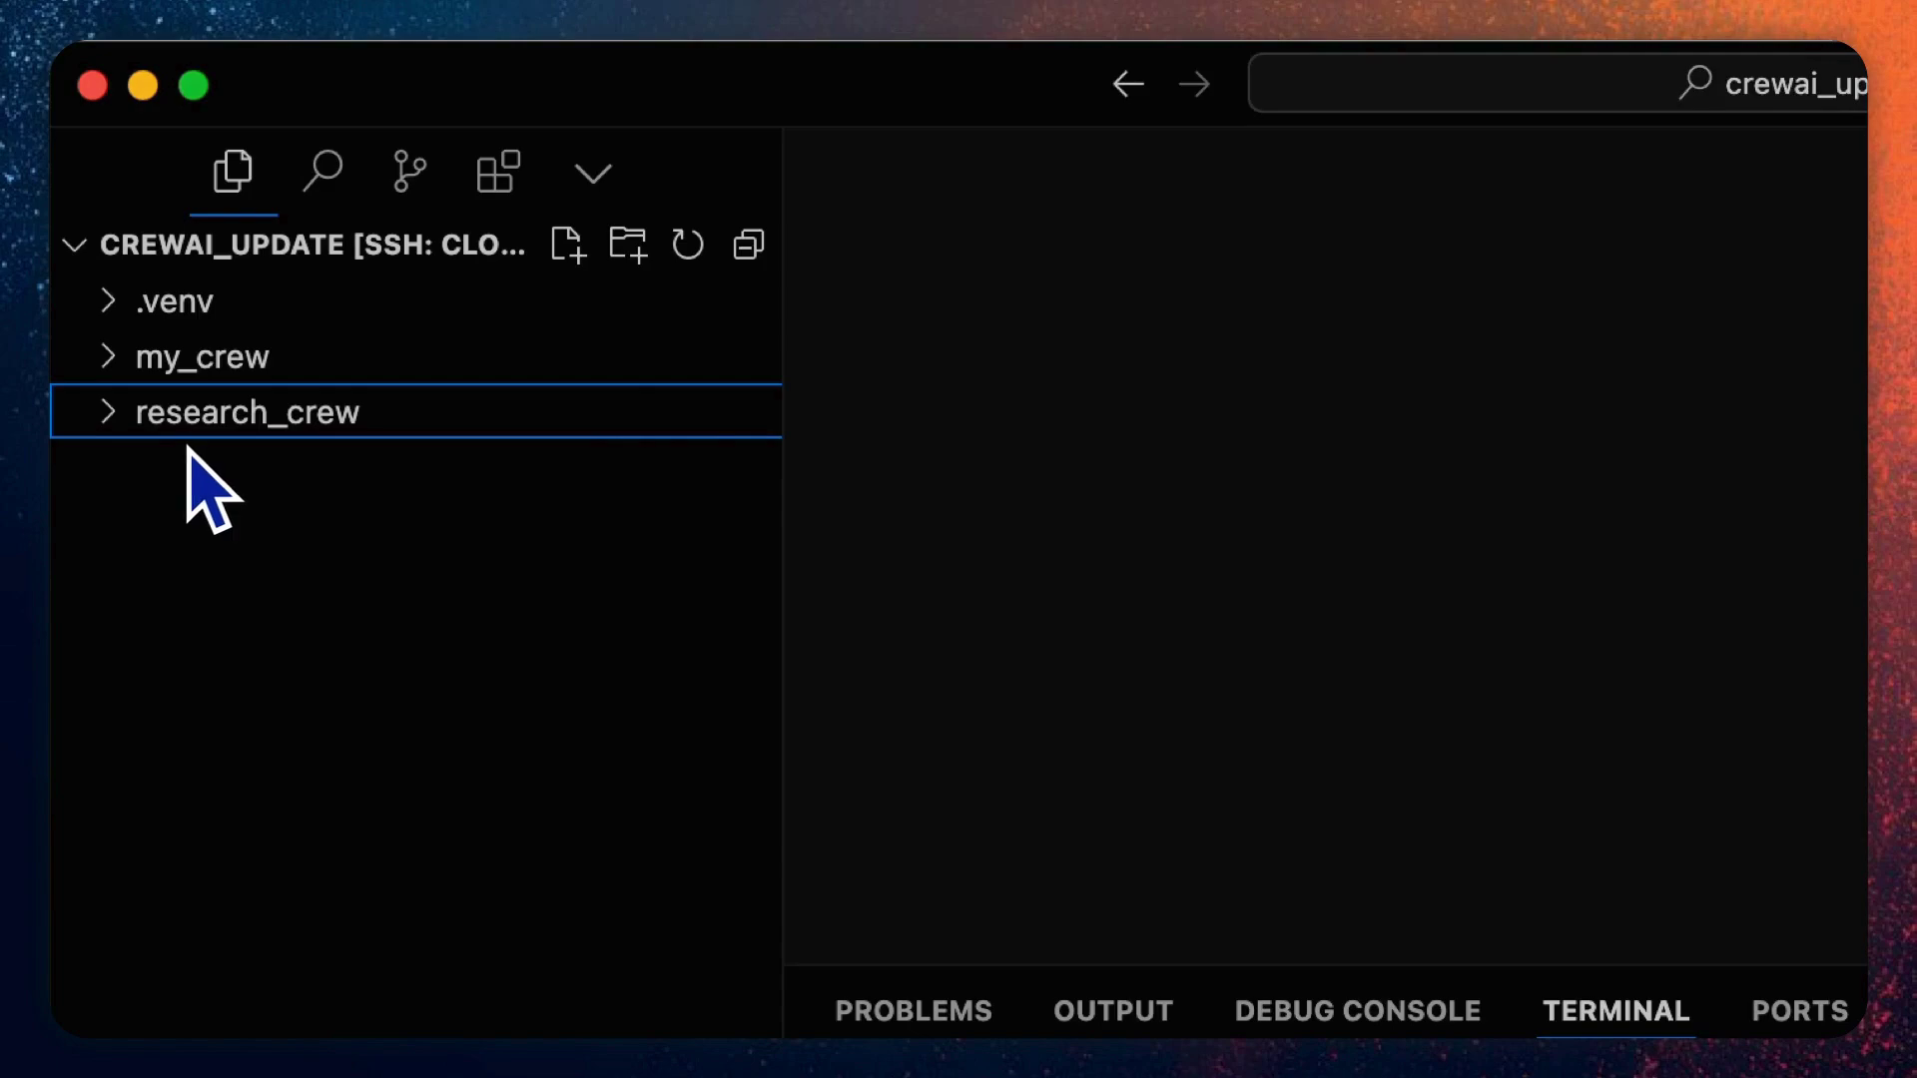
pyautogui.click(108, 413)
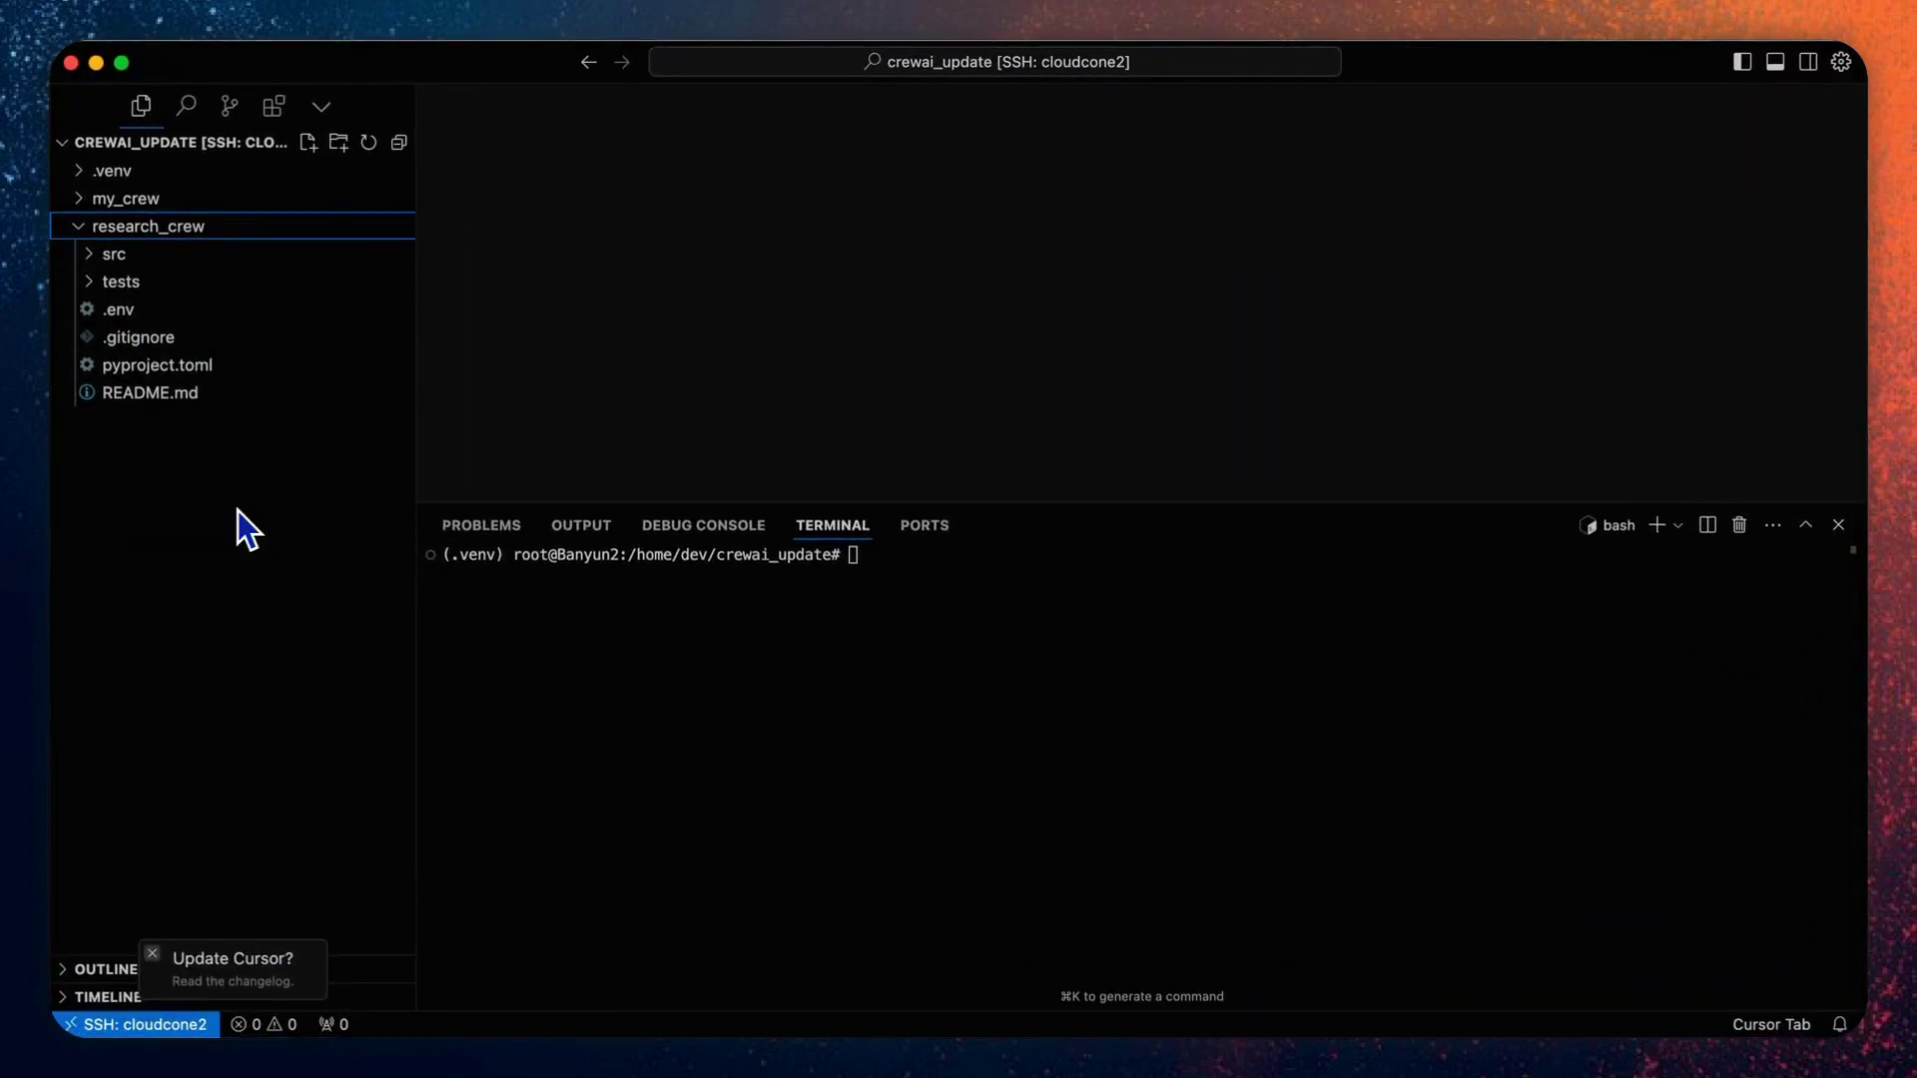
pyautogui.click(93, 258)
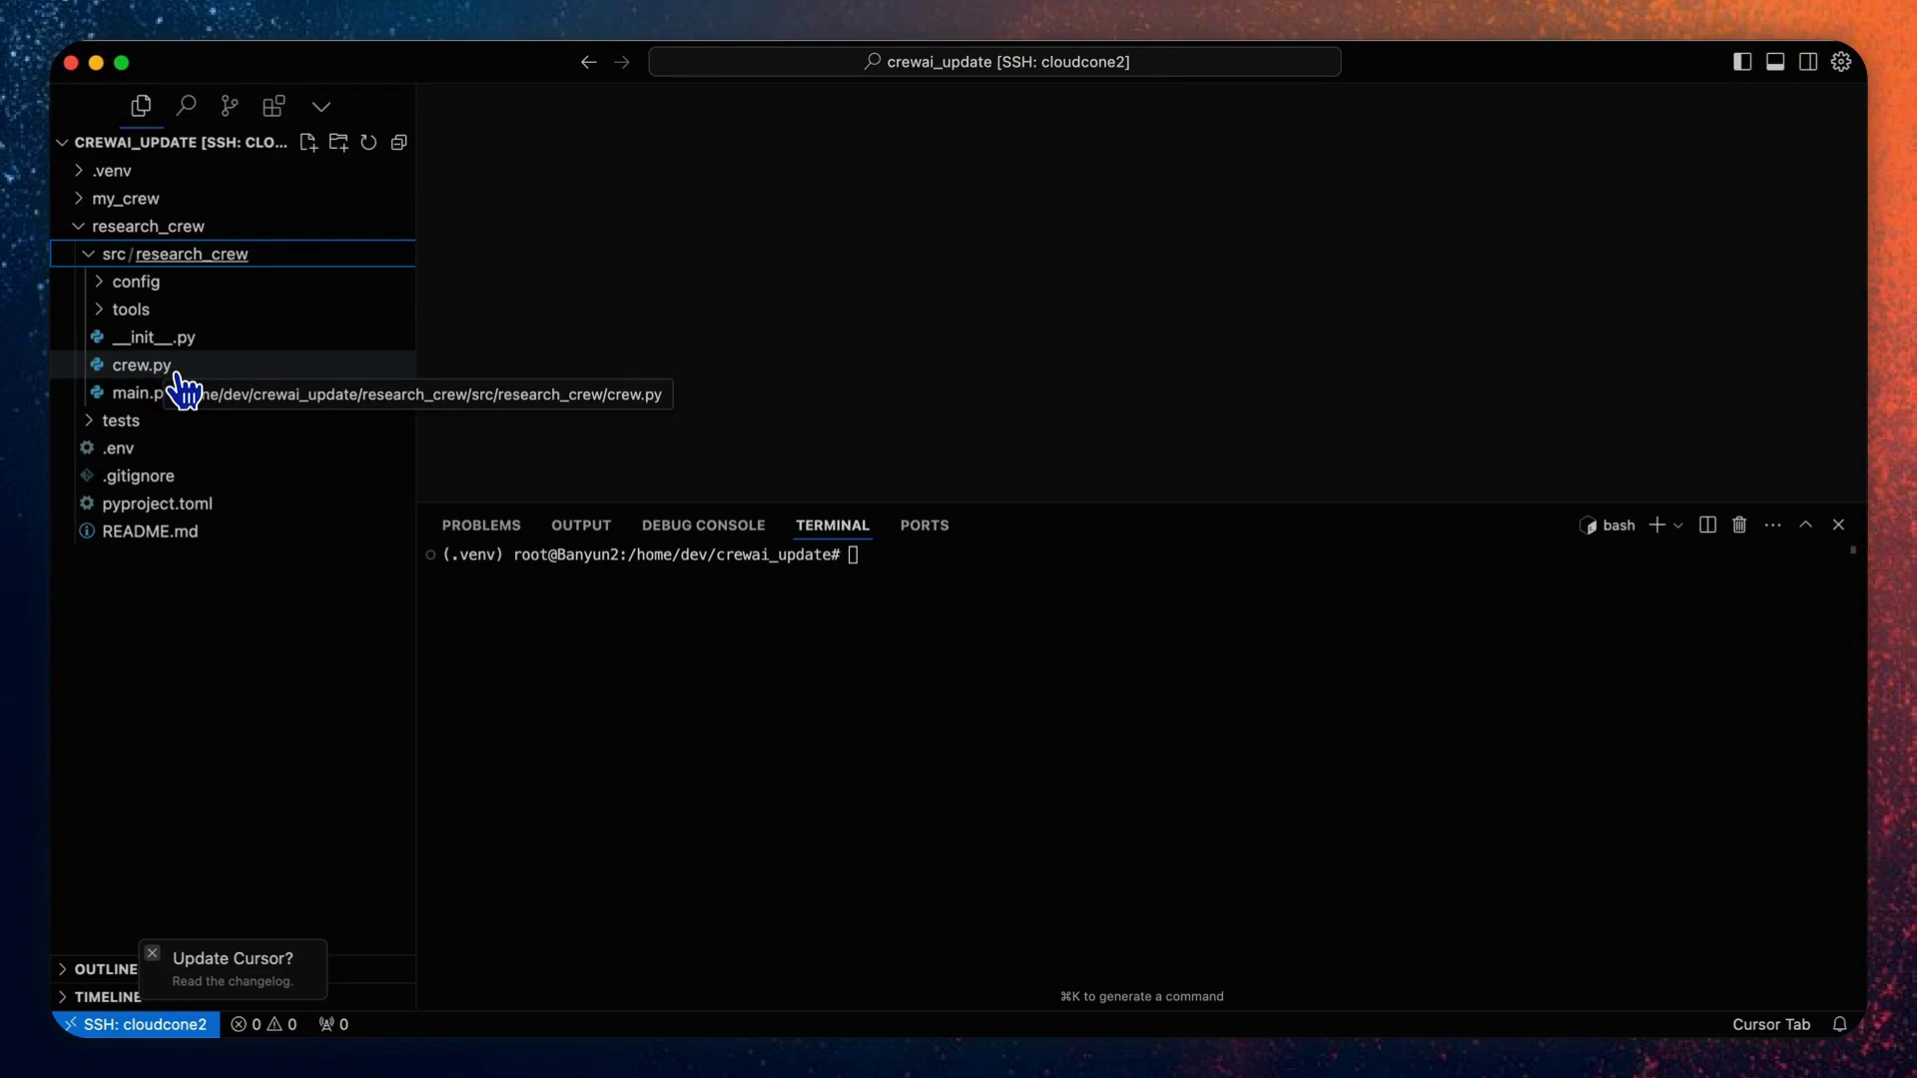
pyautogui.click(149, 310)
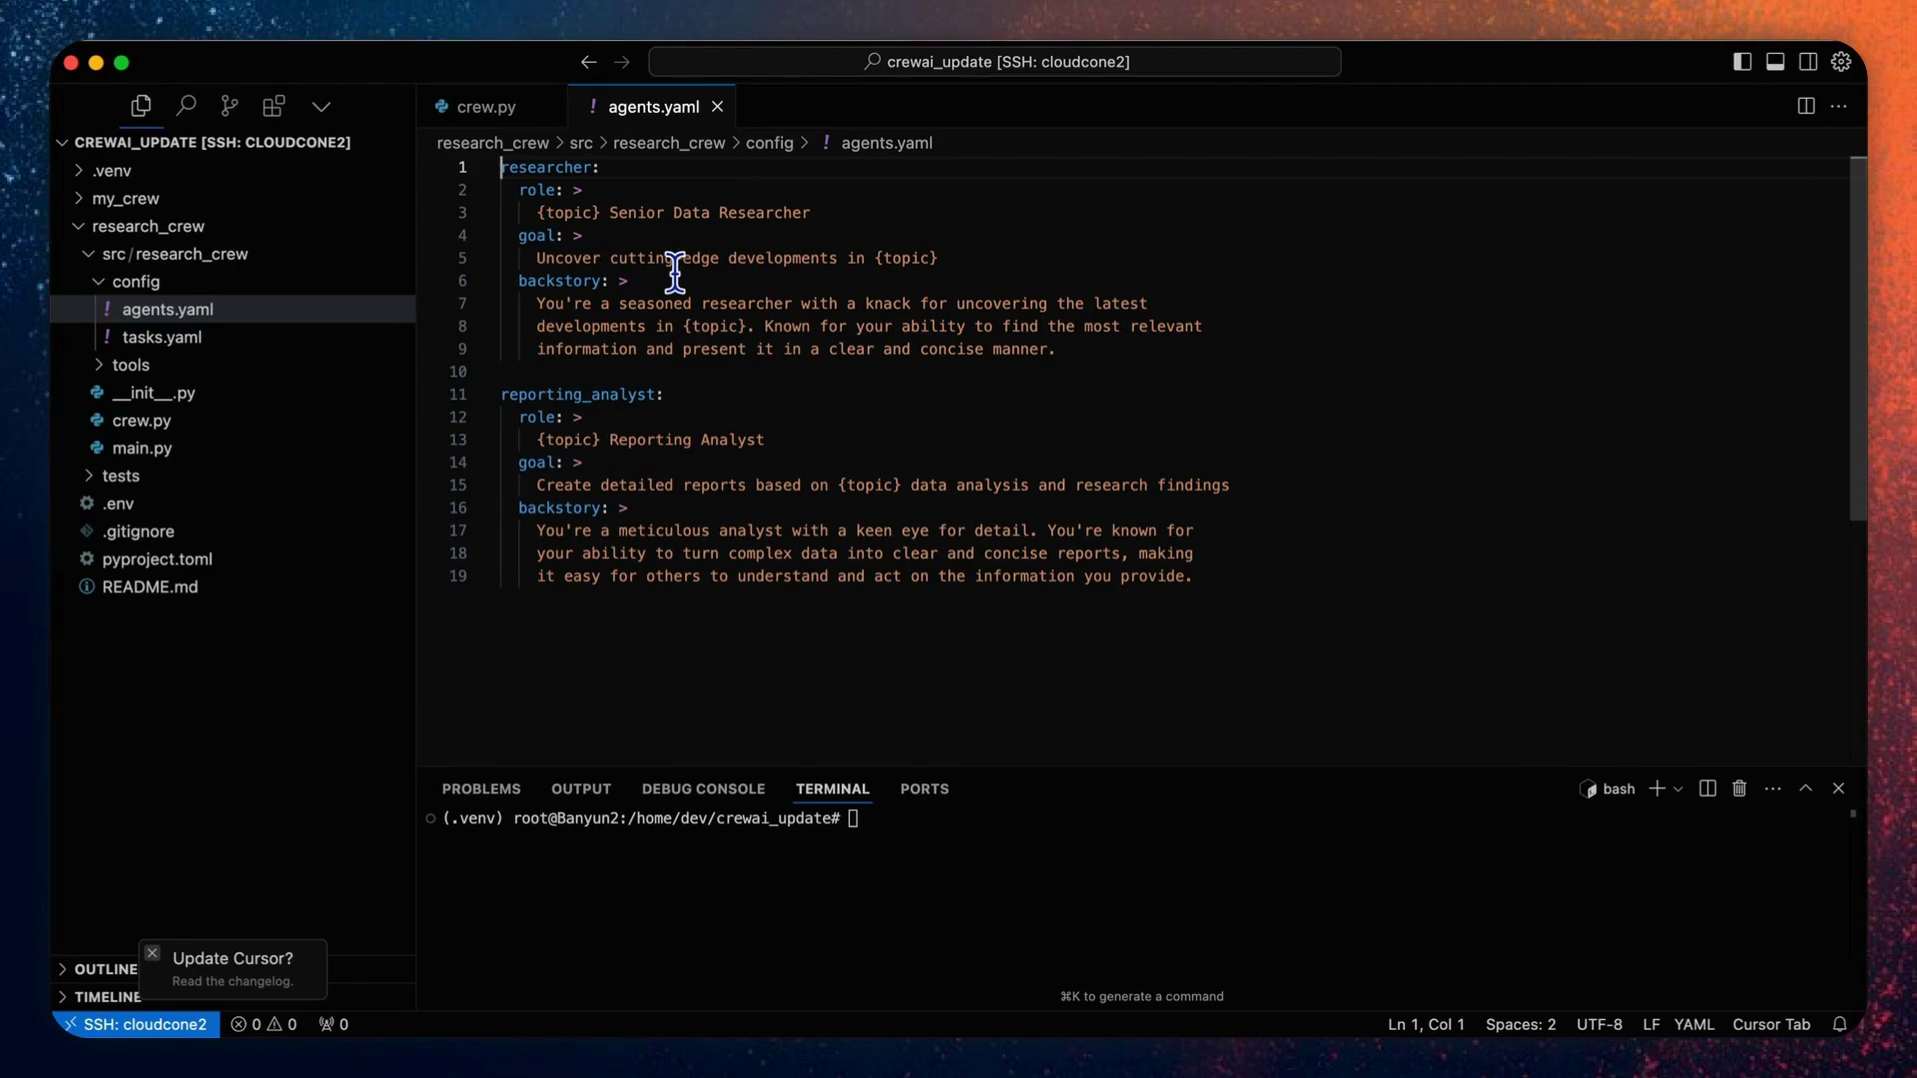
pyautogui.click(509, 106)
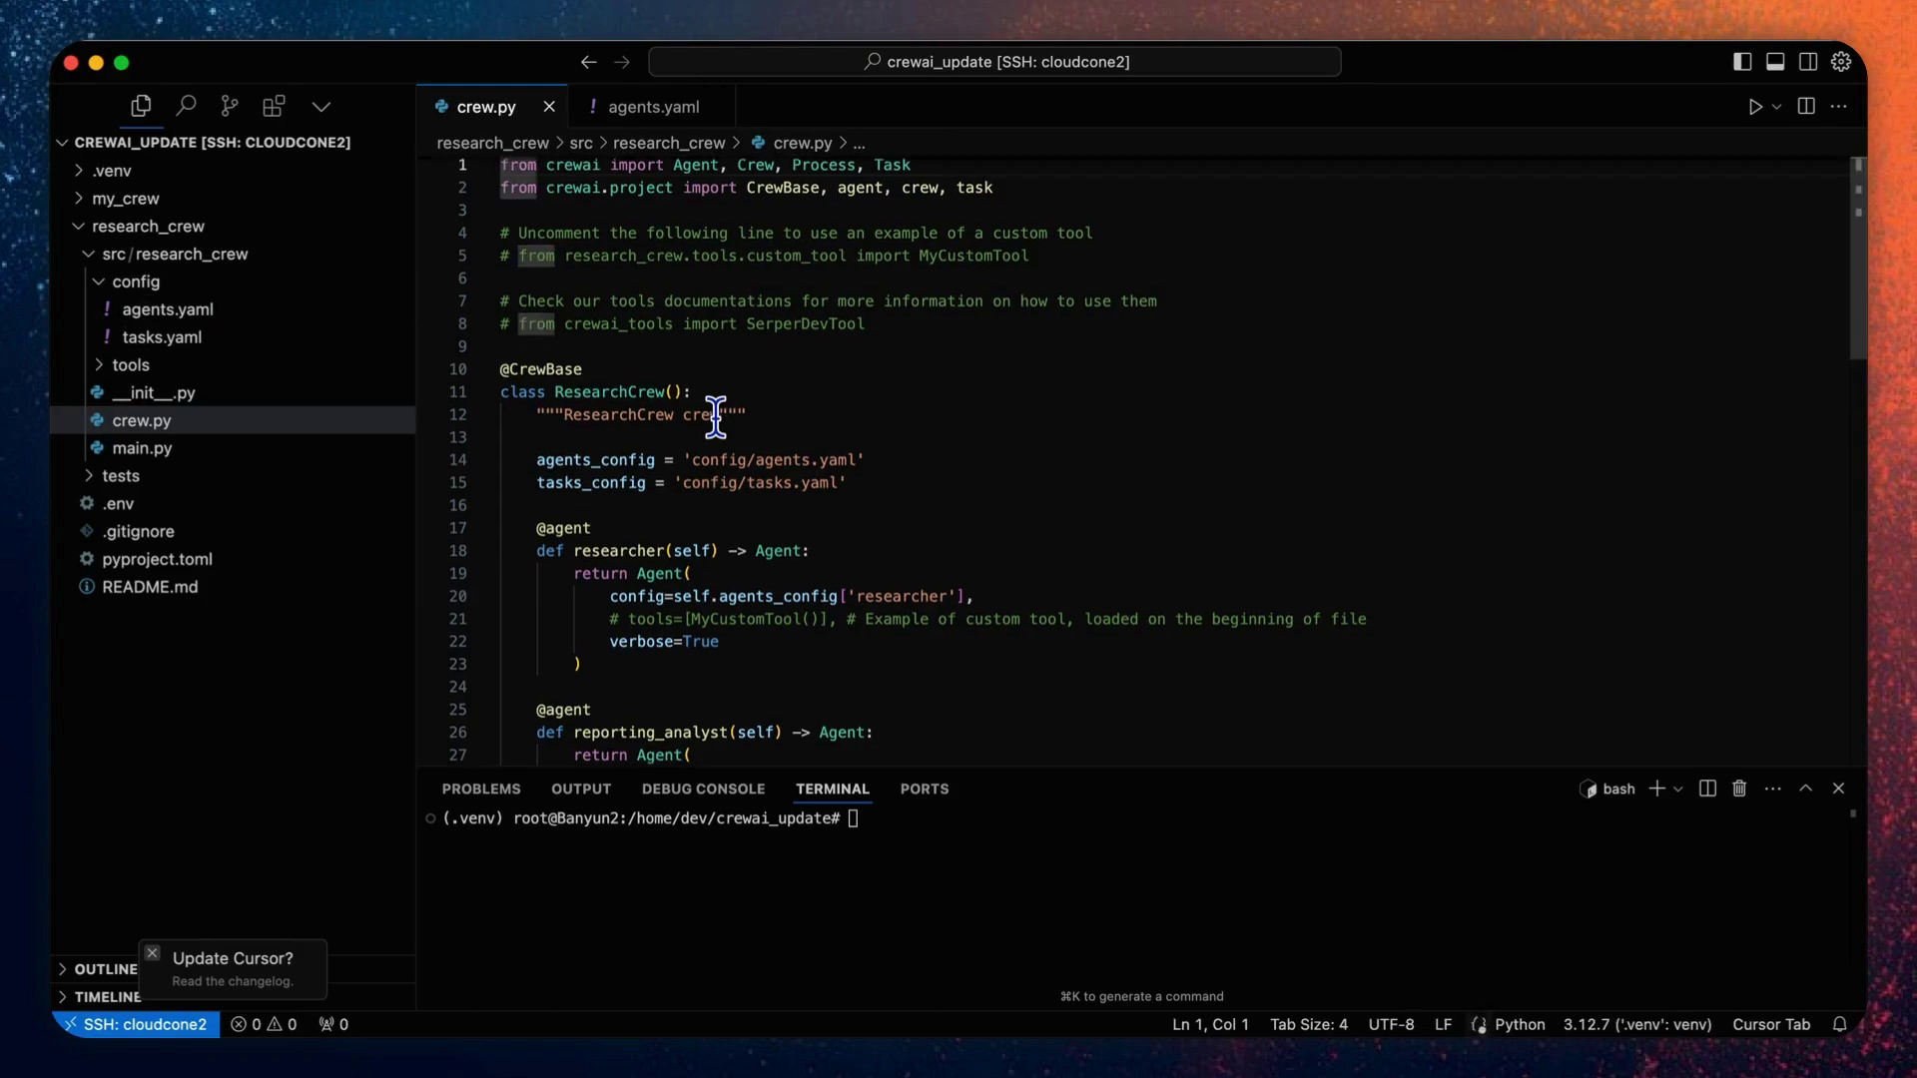
pyautogui.scroll(-3, 716, 416)
pyautogui.scroll(-3, 716, 417)
pyautogui.scroll(-2, 715, 416)
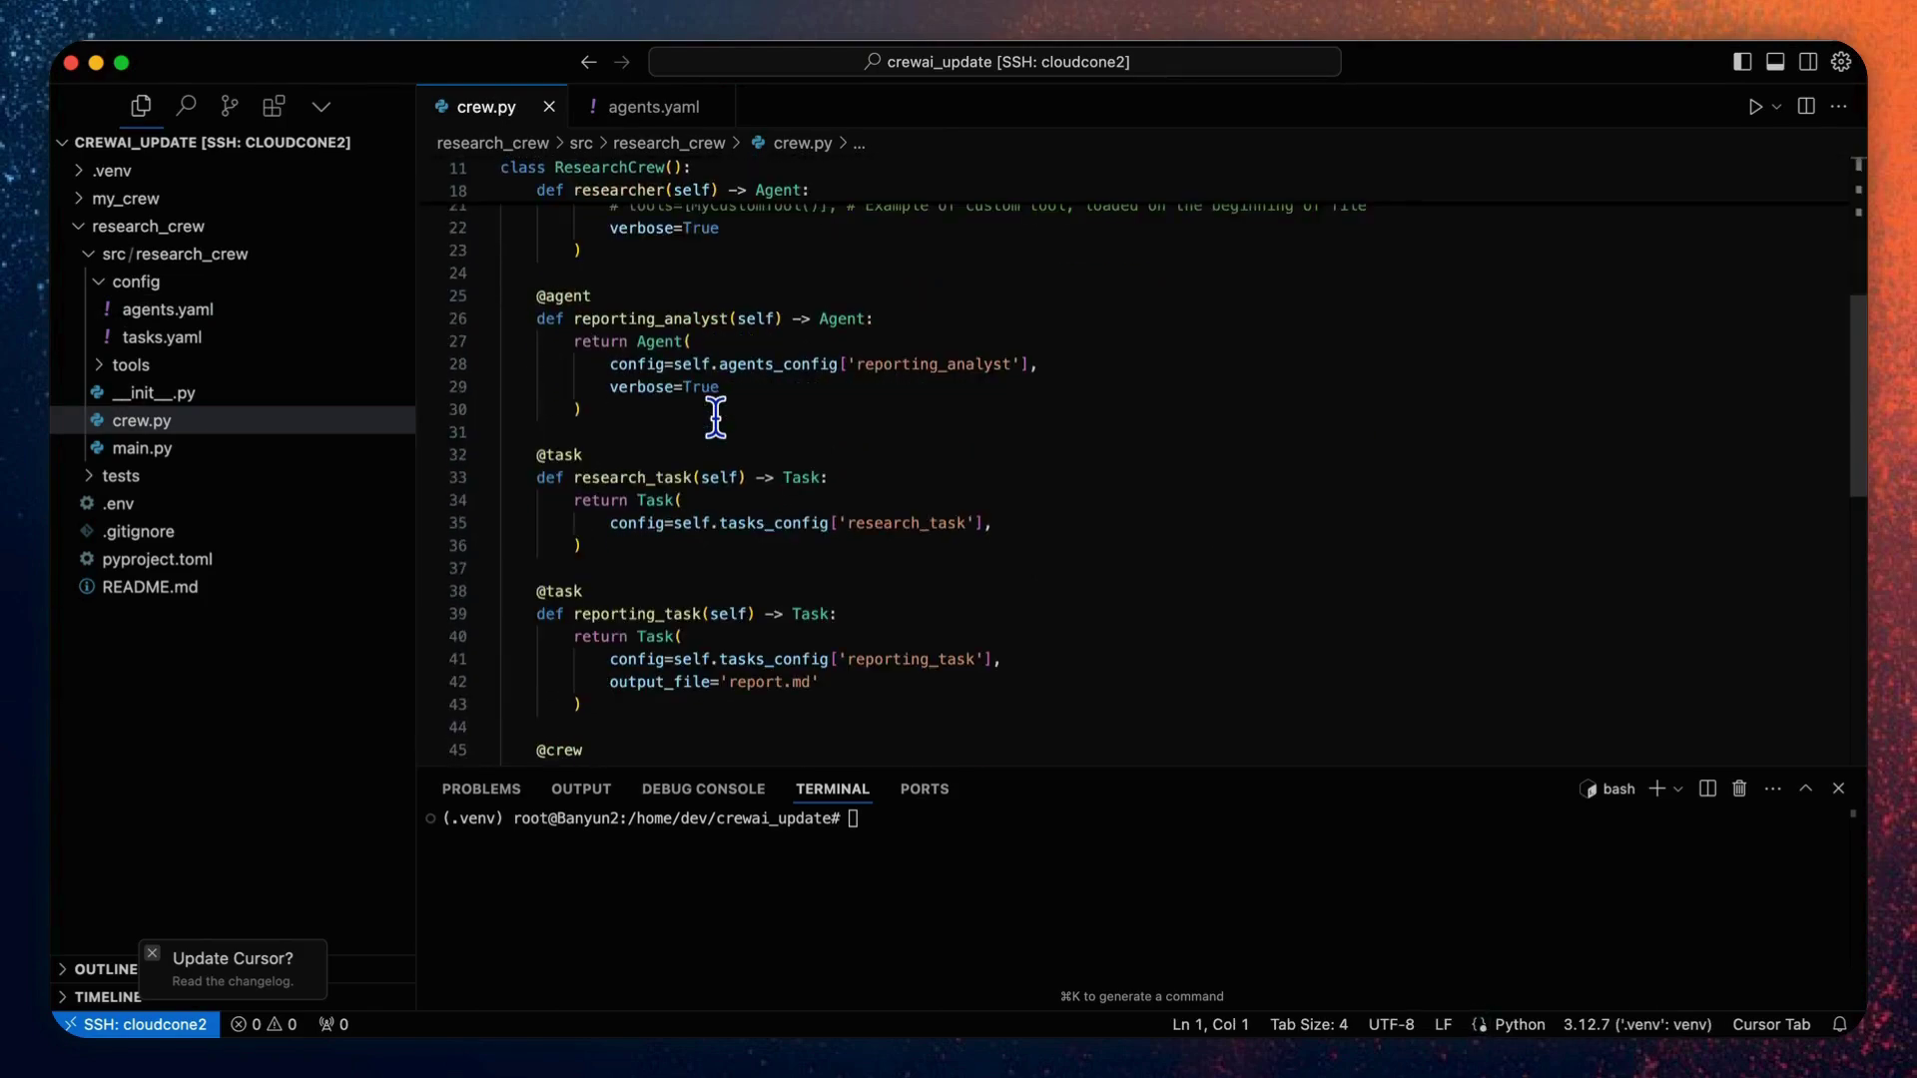
pyautogui.scroll(-2, 716, 416)
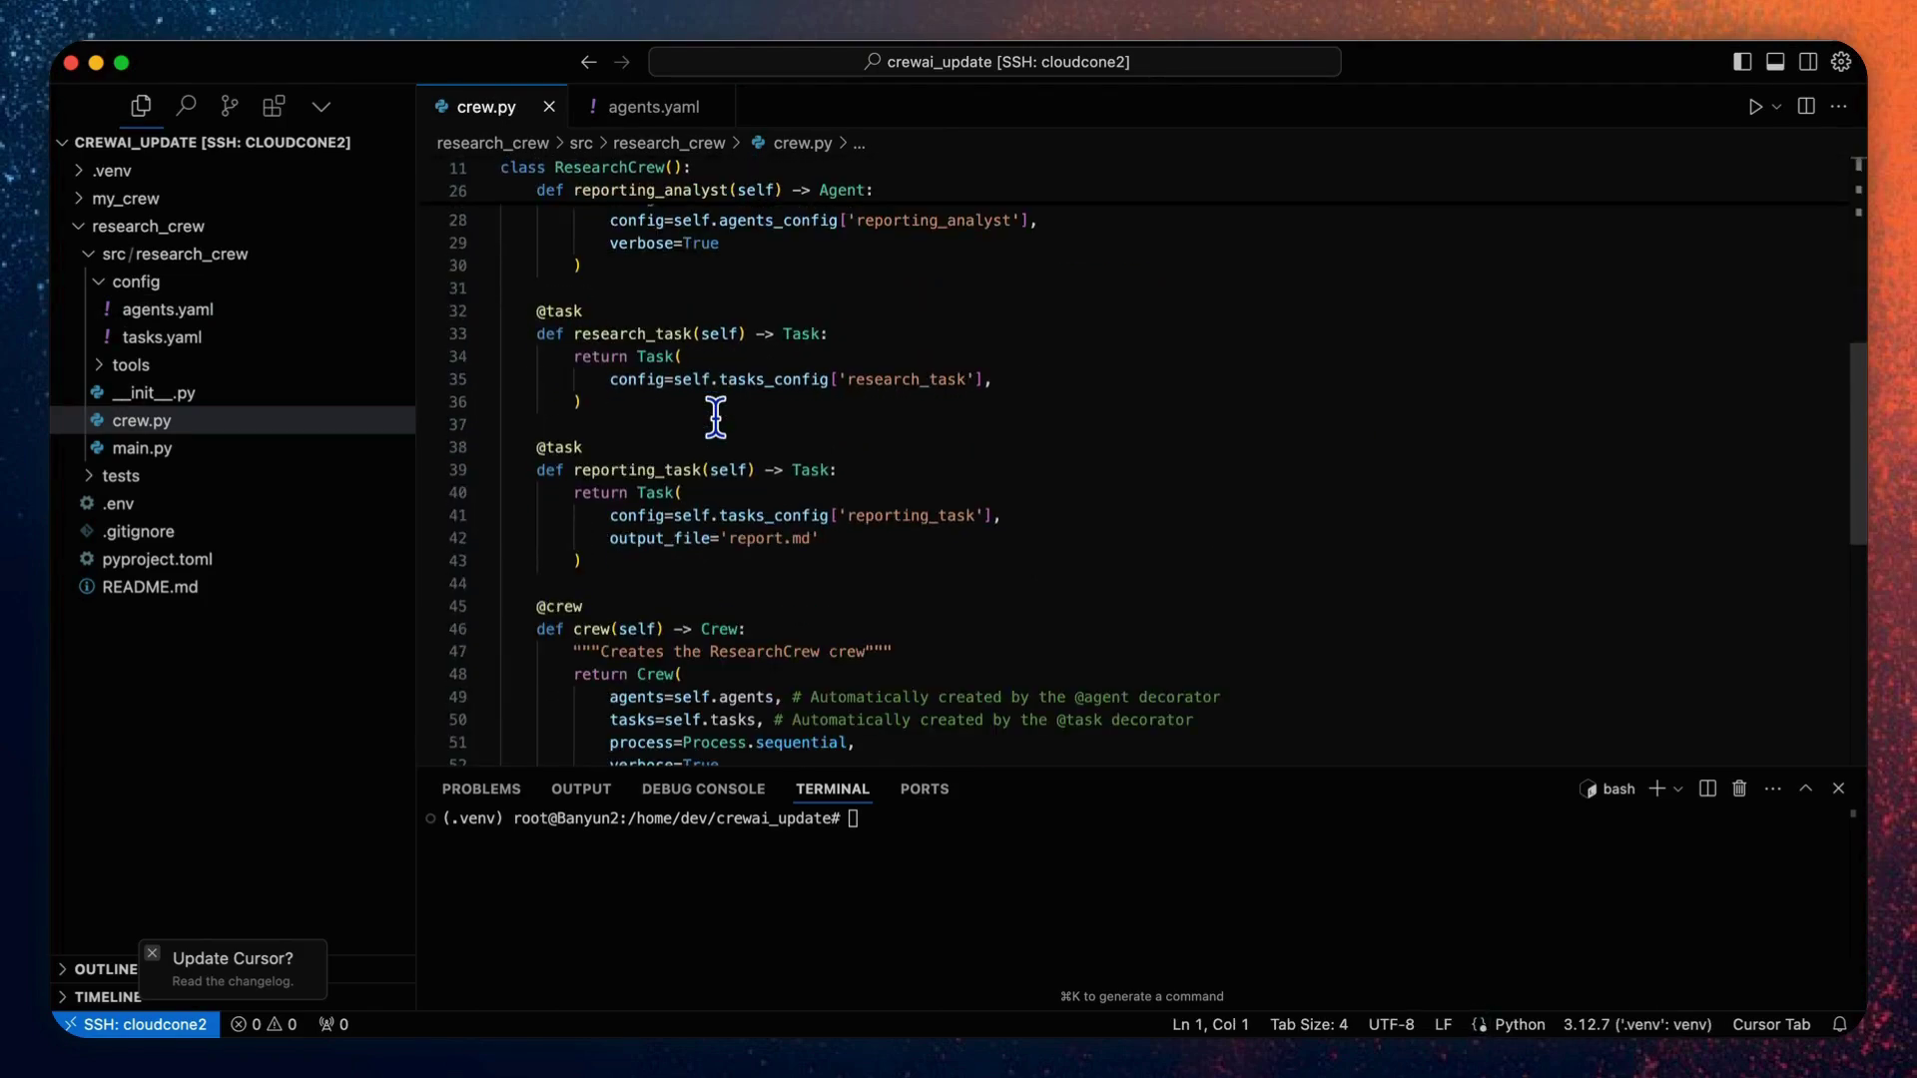
pyautogui.click(159, 336)
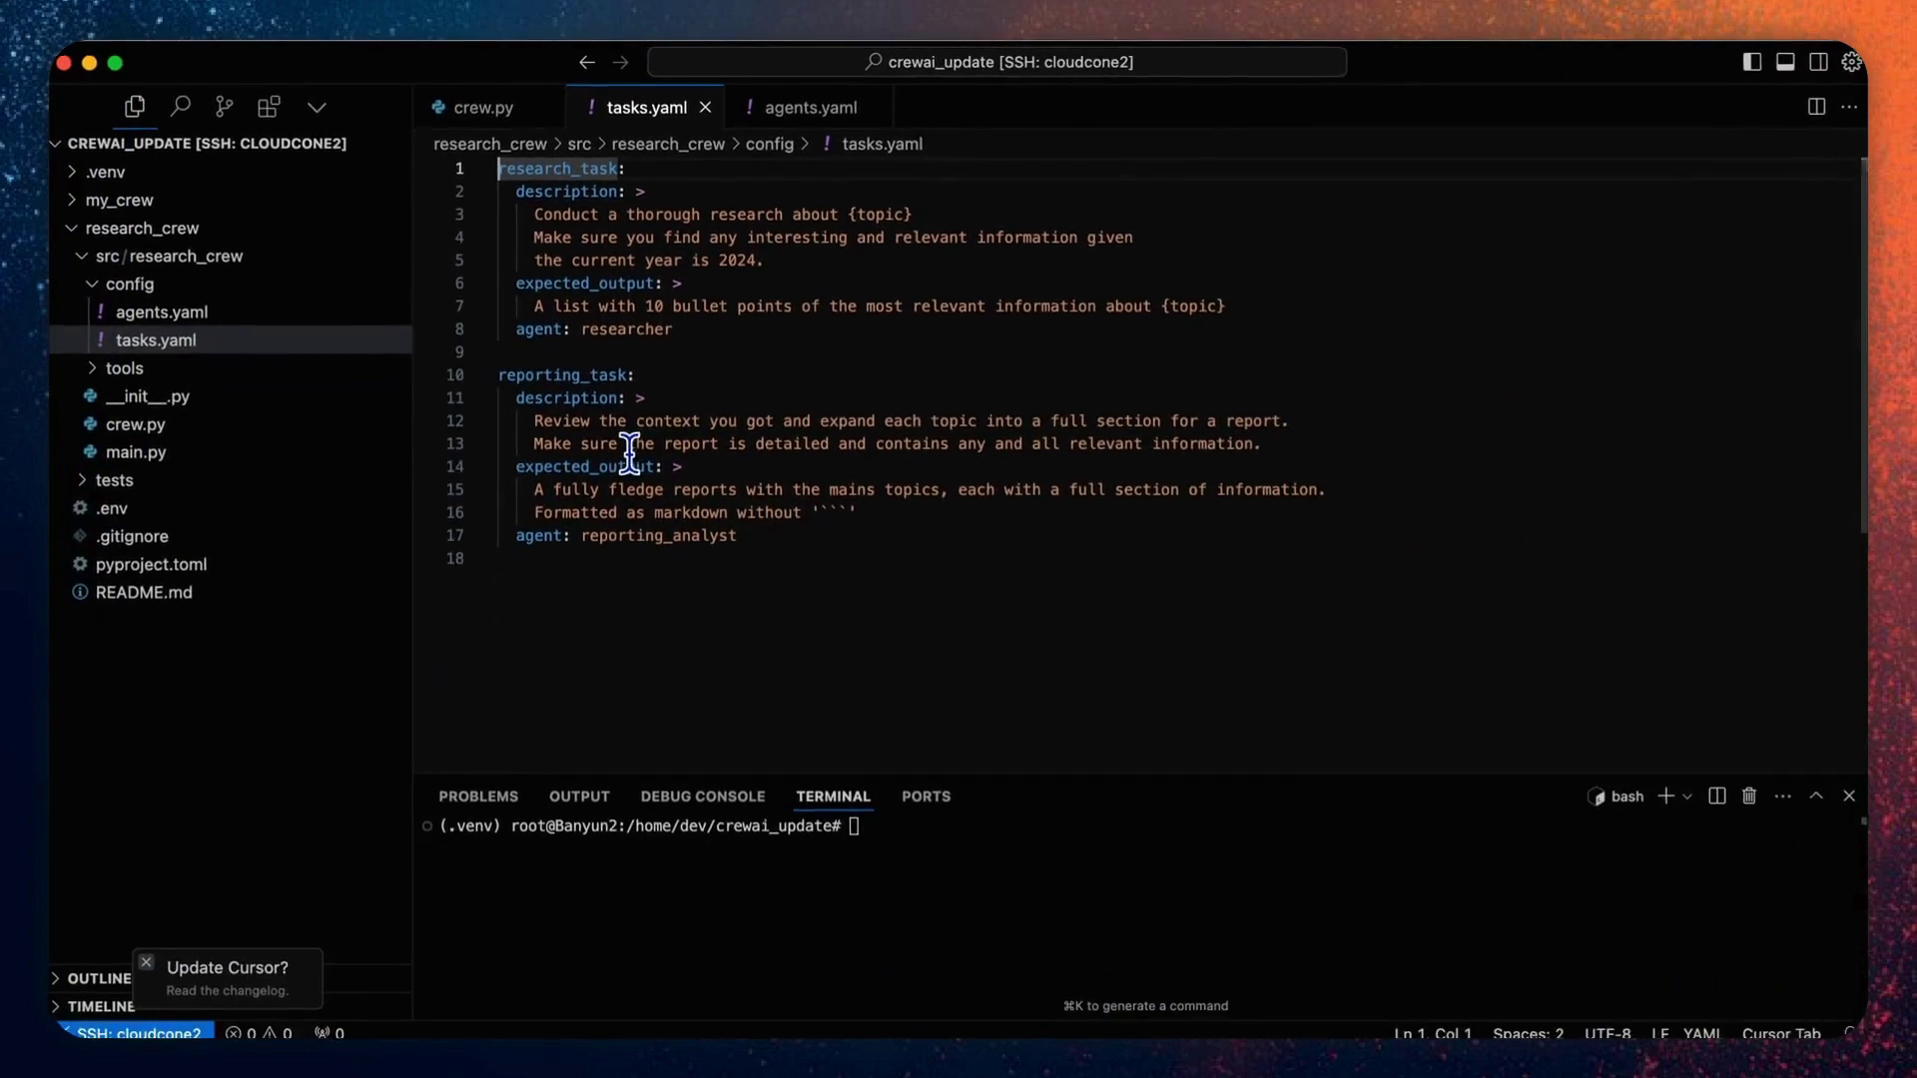
# Check the research task's {topic} and agent, then run crewai run inside research_crew
pyautogui.click(908, 213)
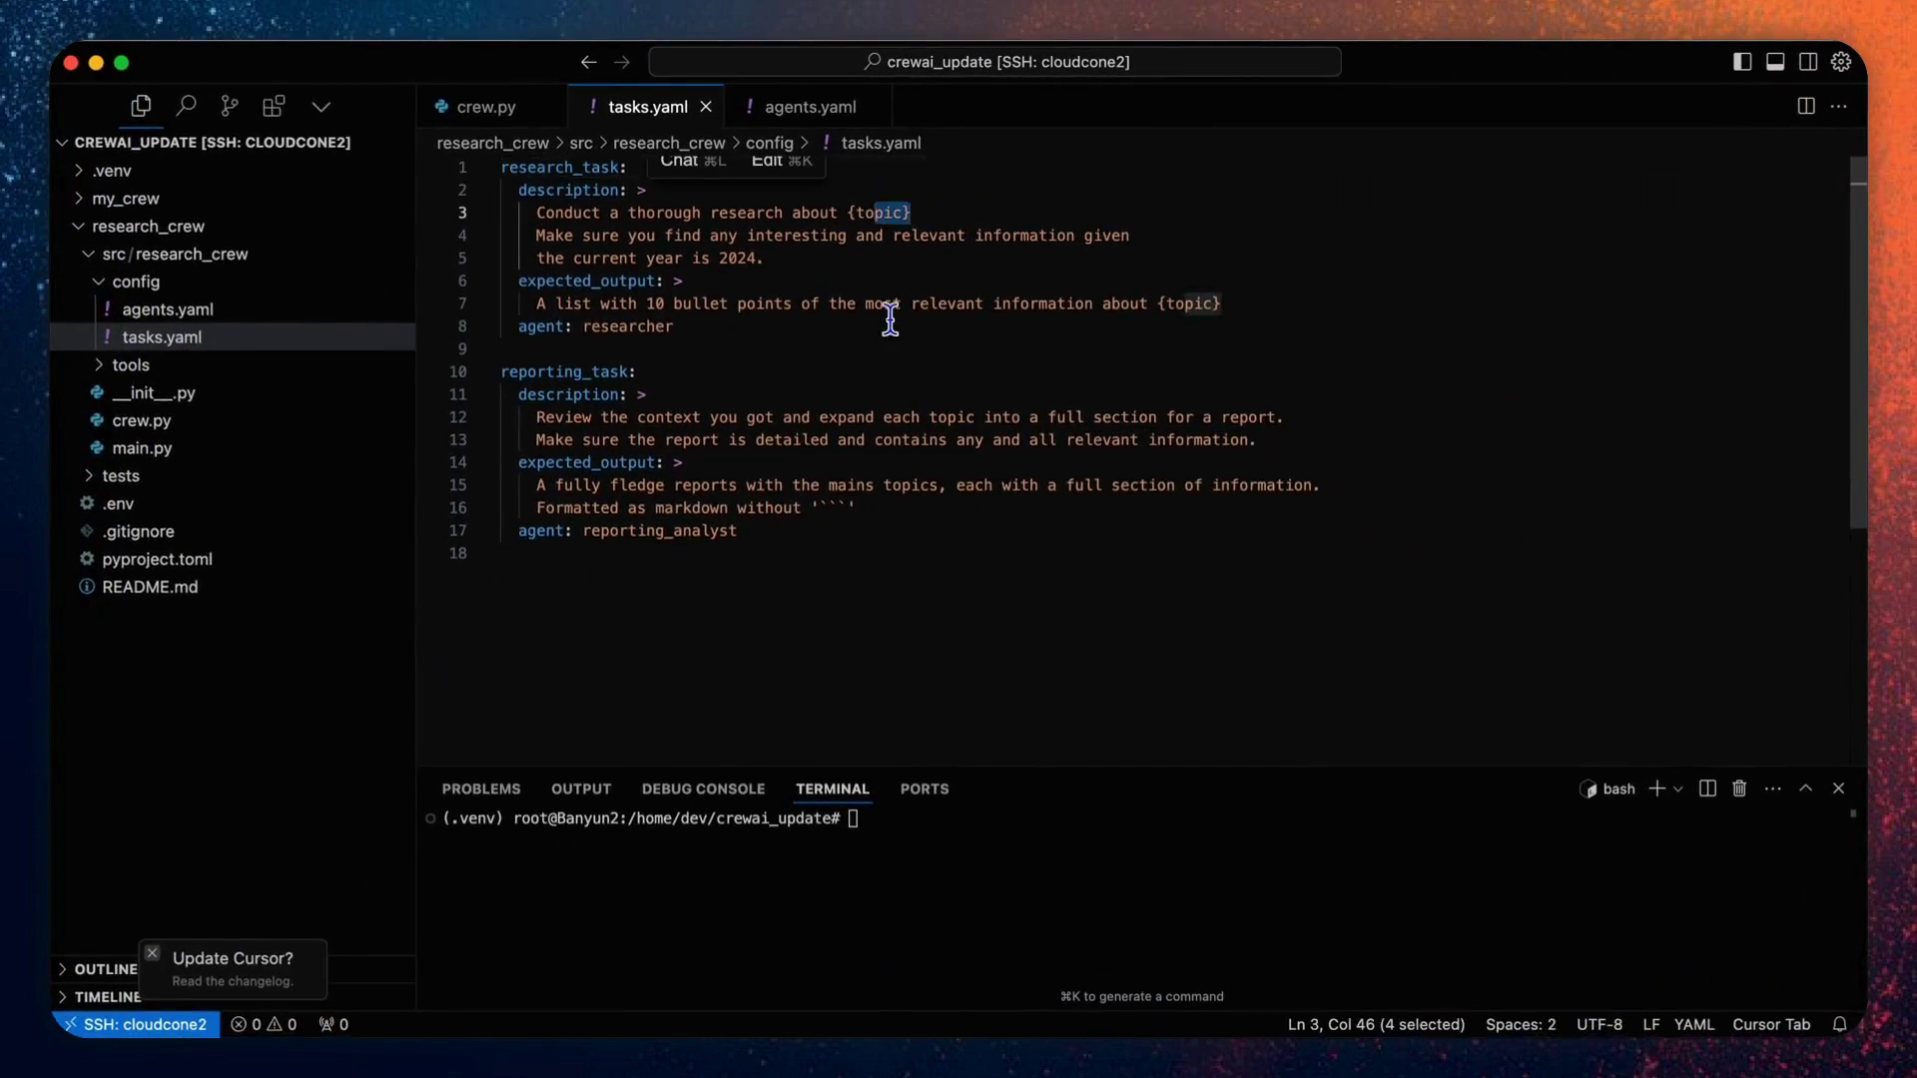
pyautogui.doubleClick(629, 326)
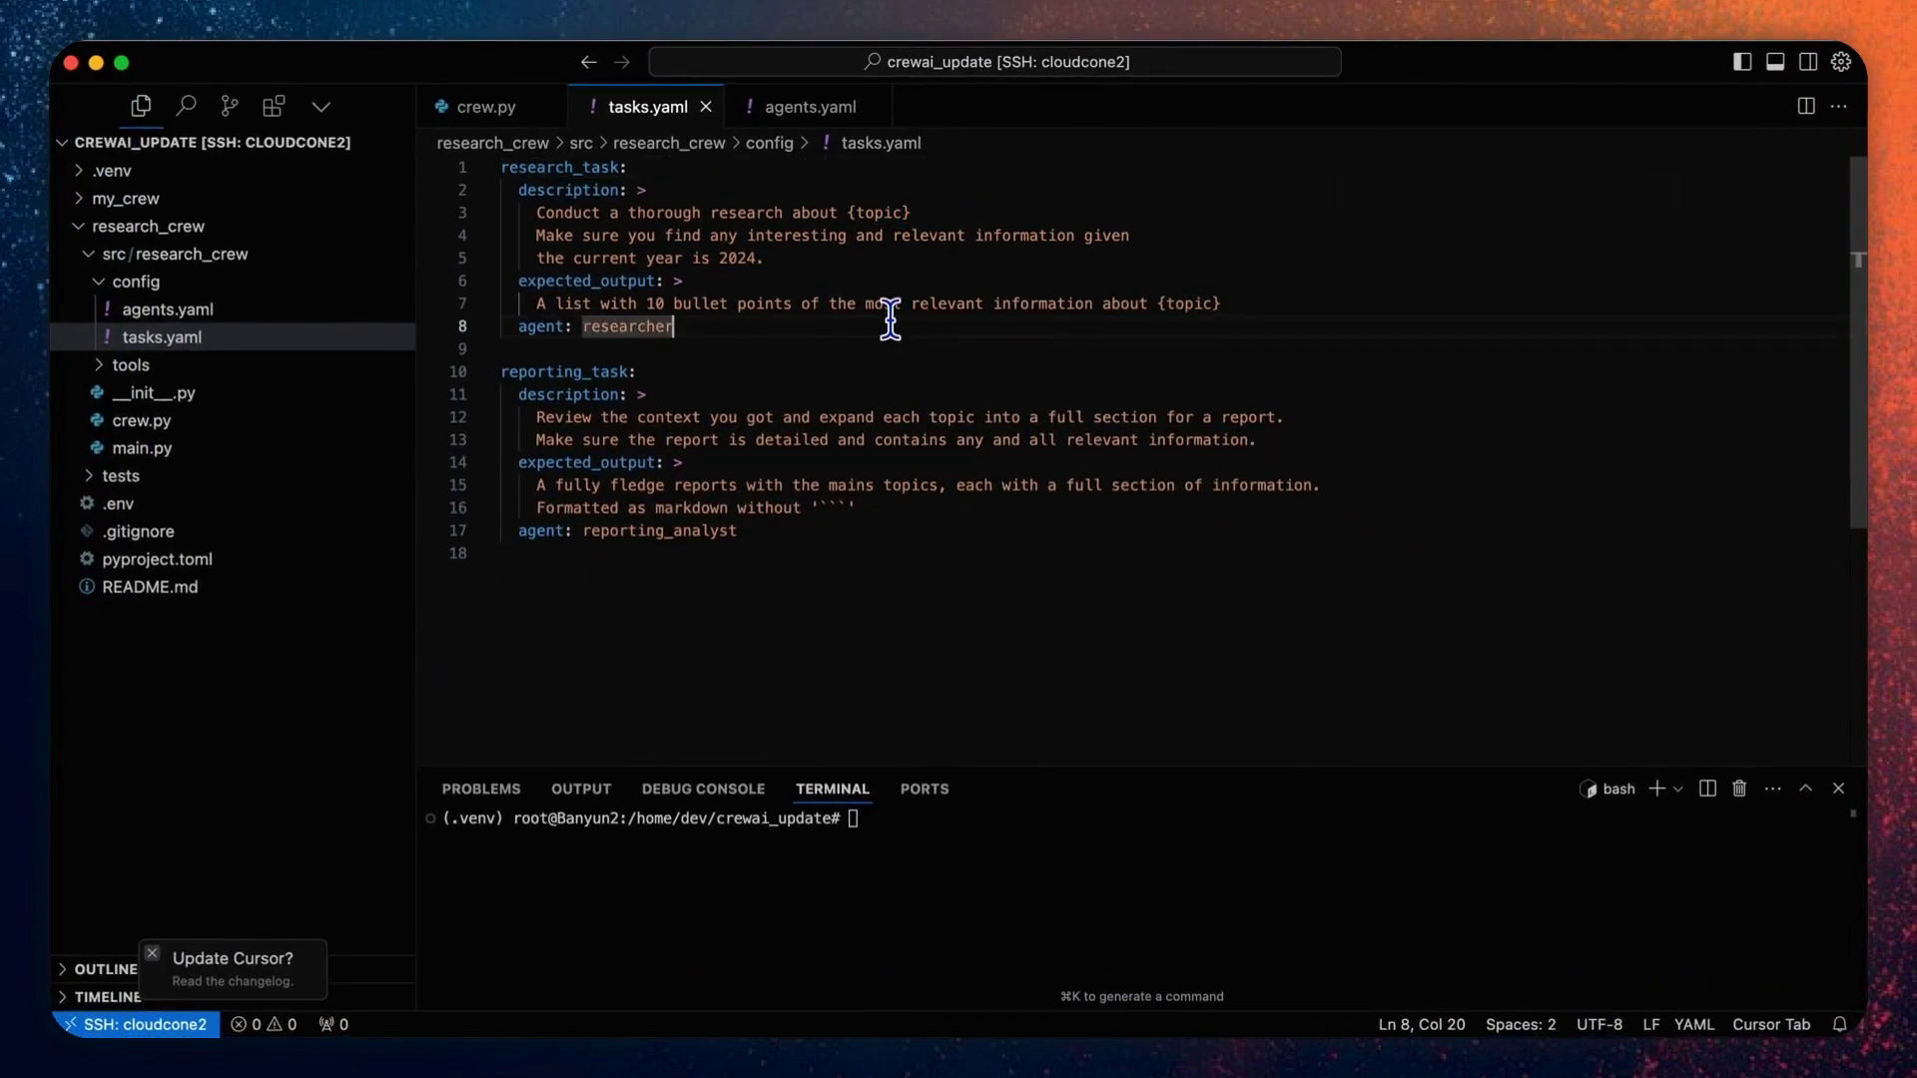
pyautogui.click(924, 839)
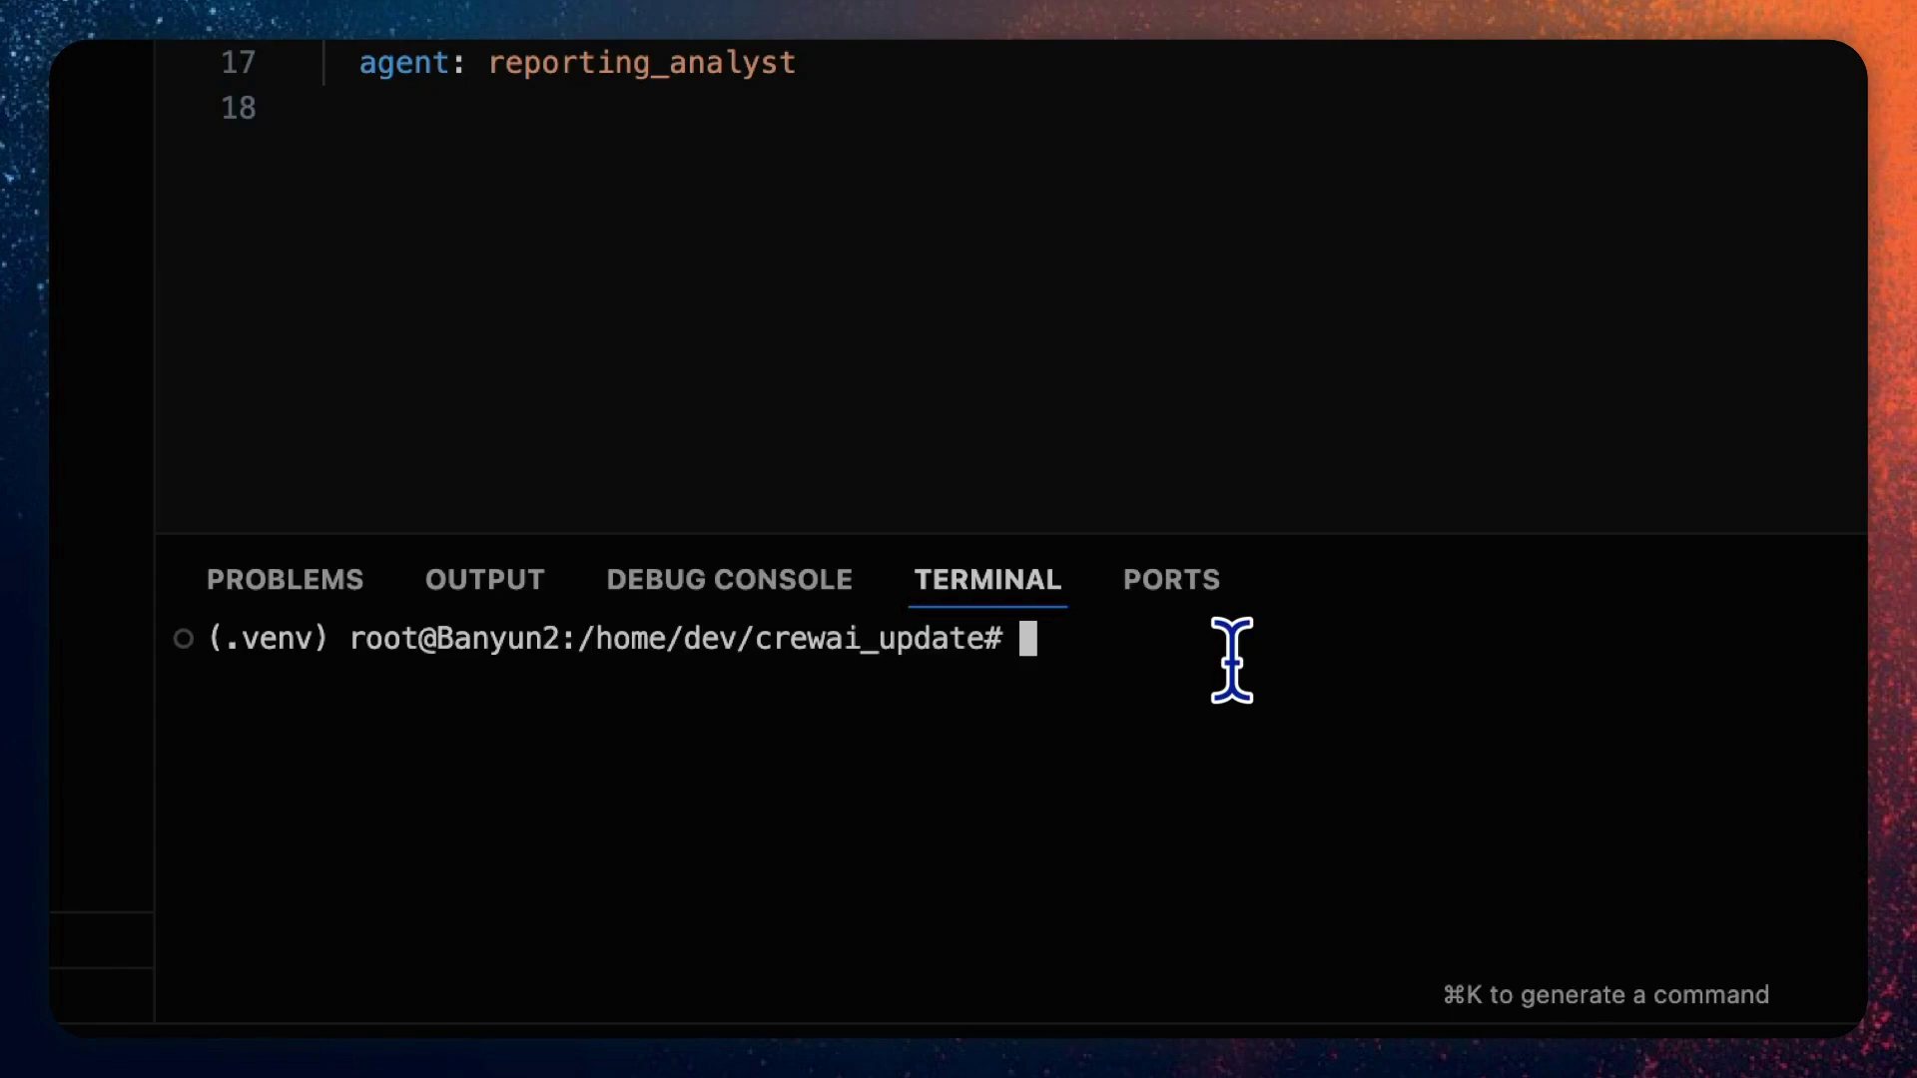
pyautogui.write('cd research_crew/')
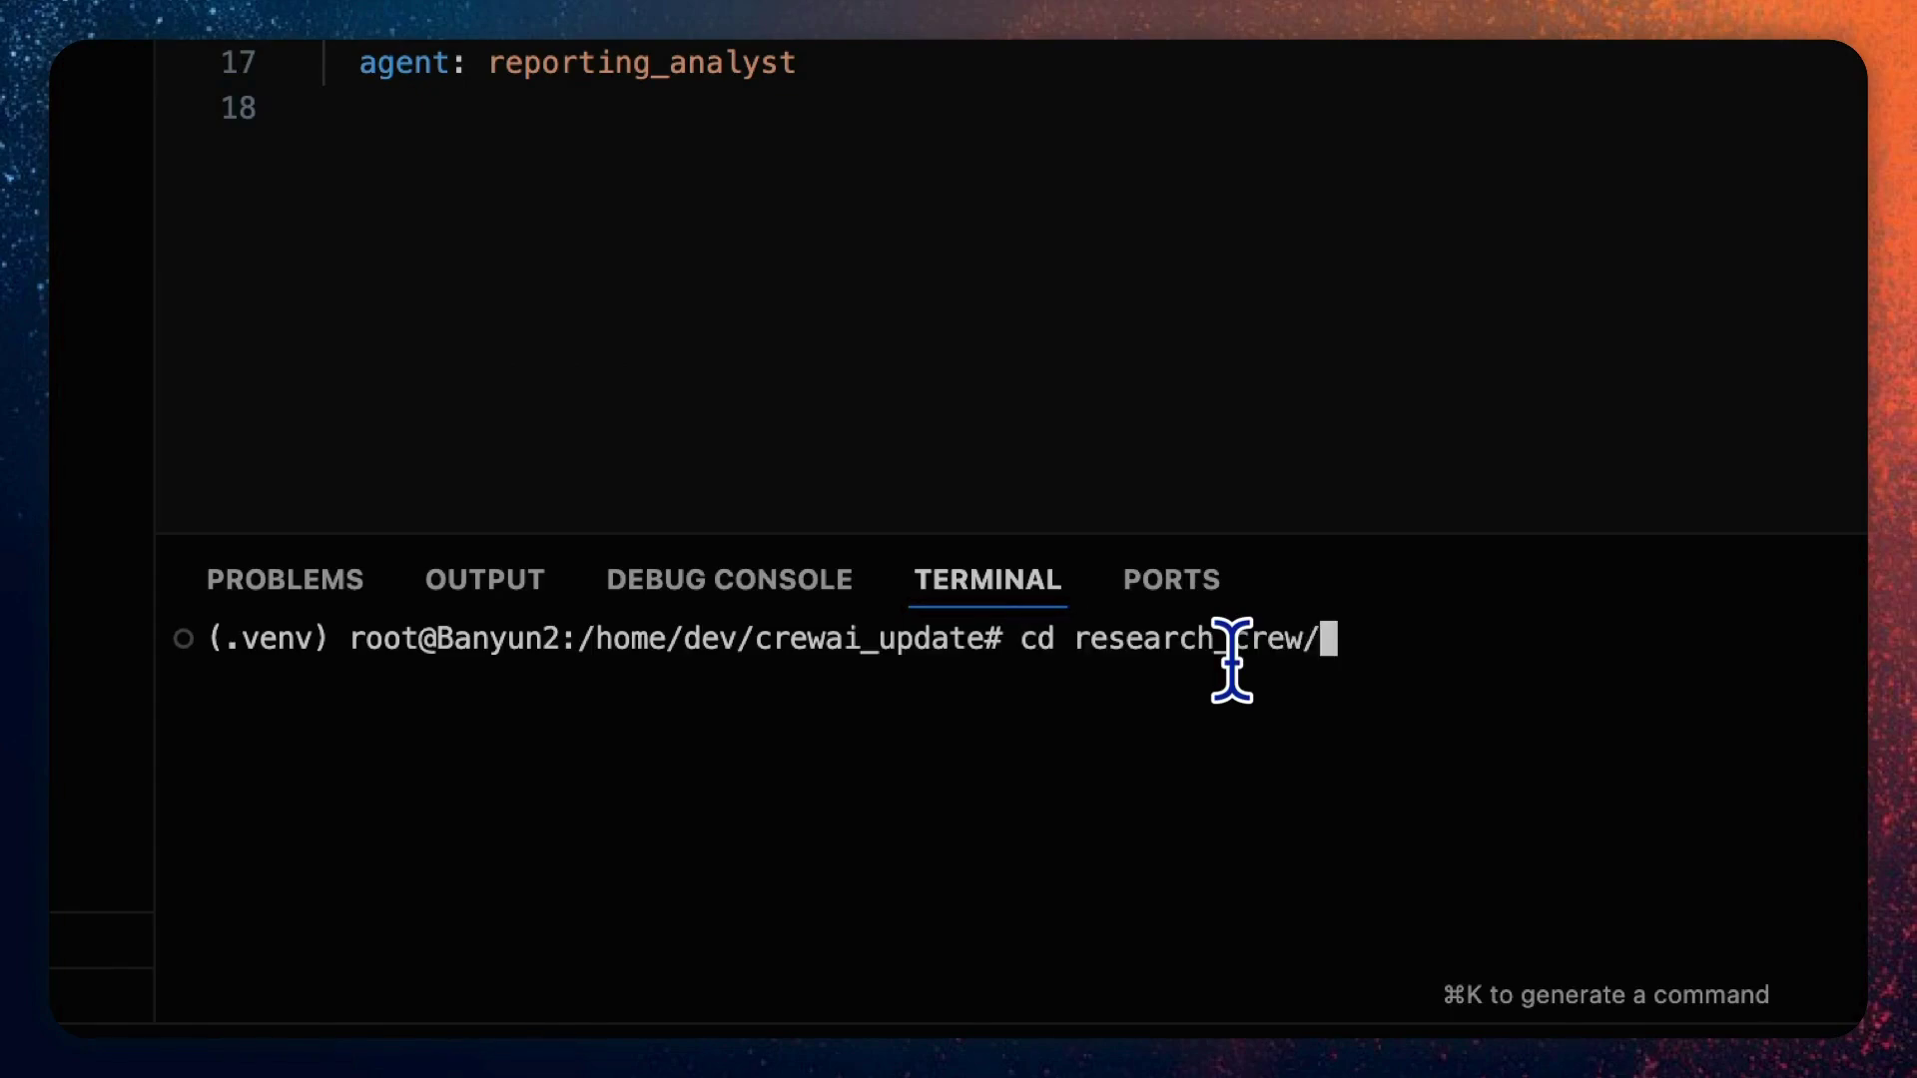
pyautogui.press('Return')
pyautogui.write('crewai ')
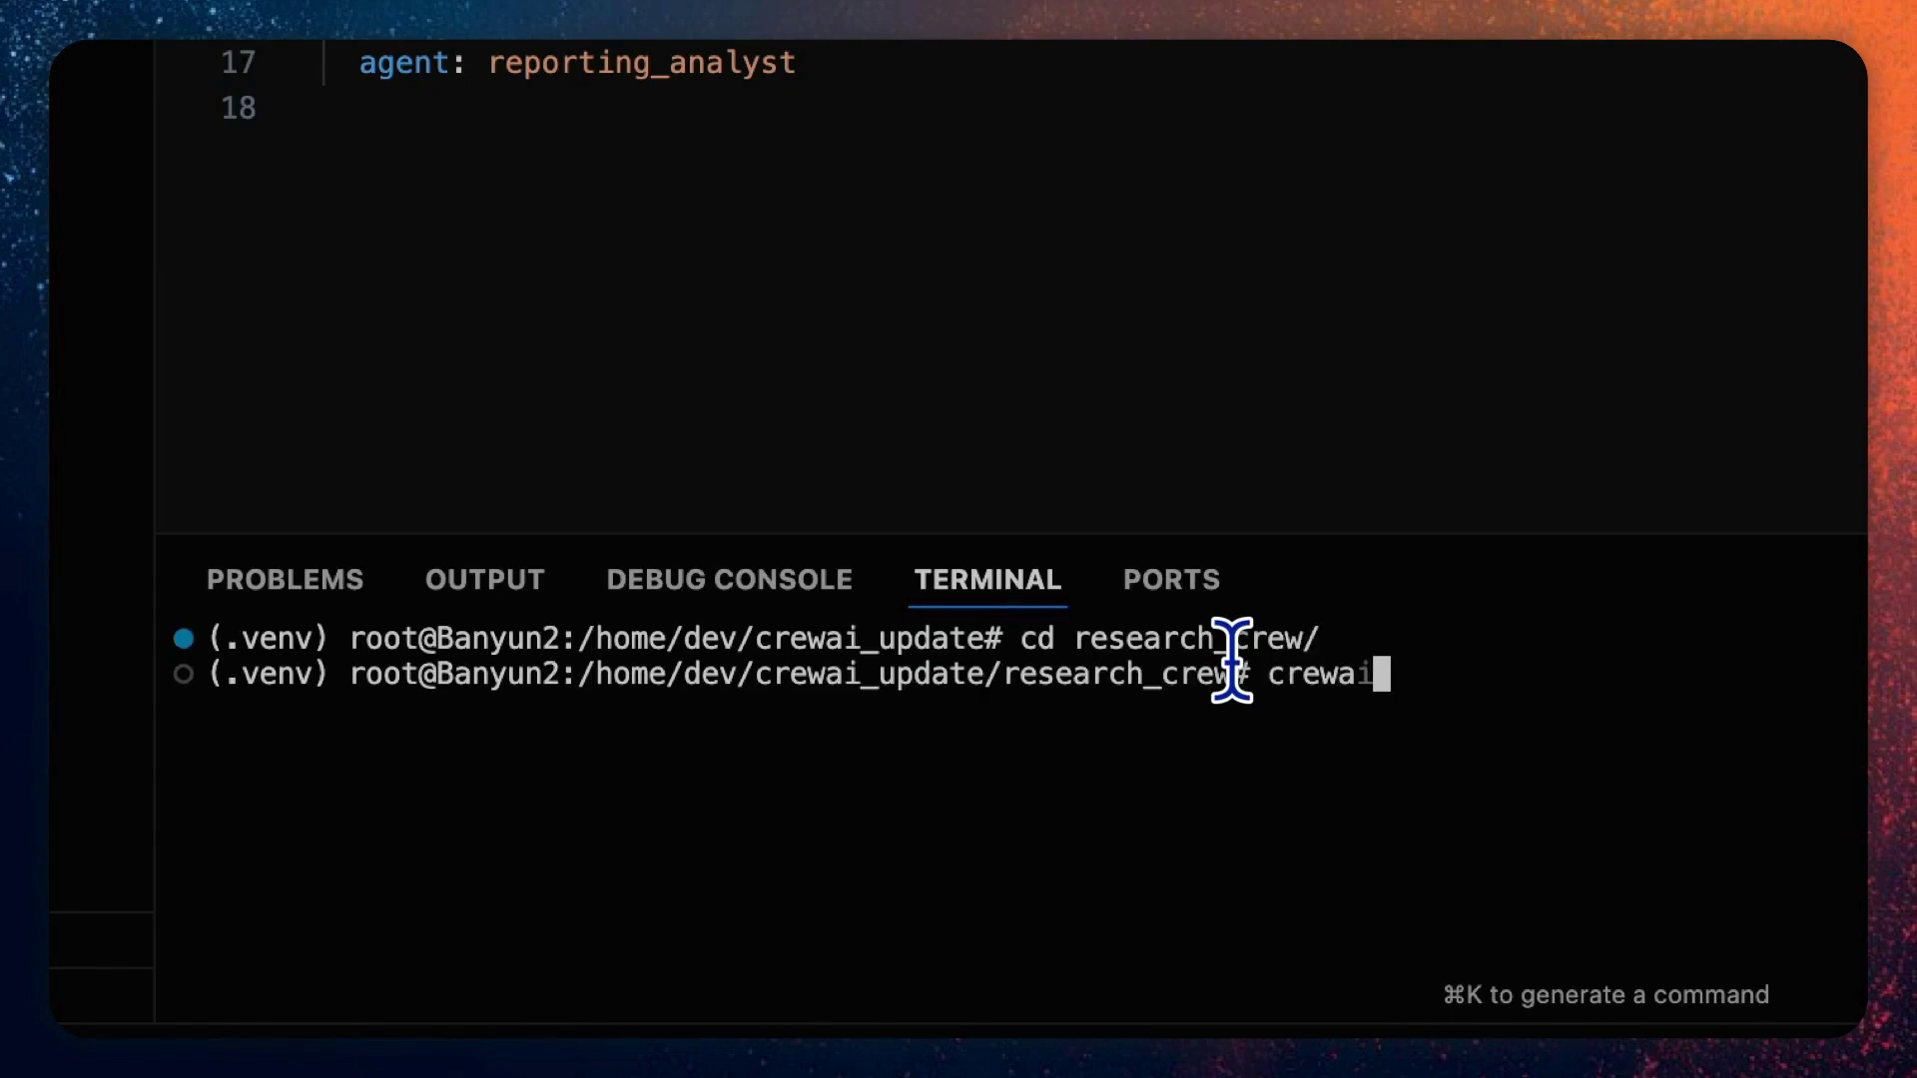
pyautogui.write('run')
pyautogui.press('Return')
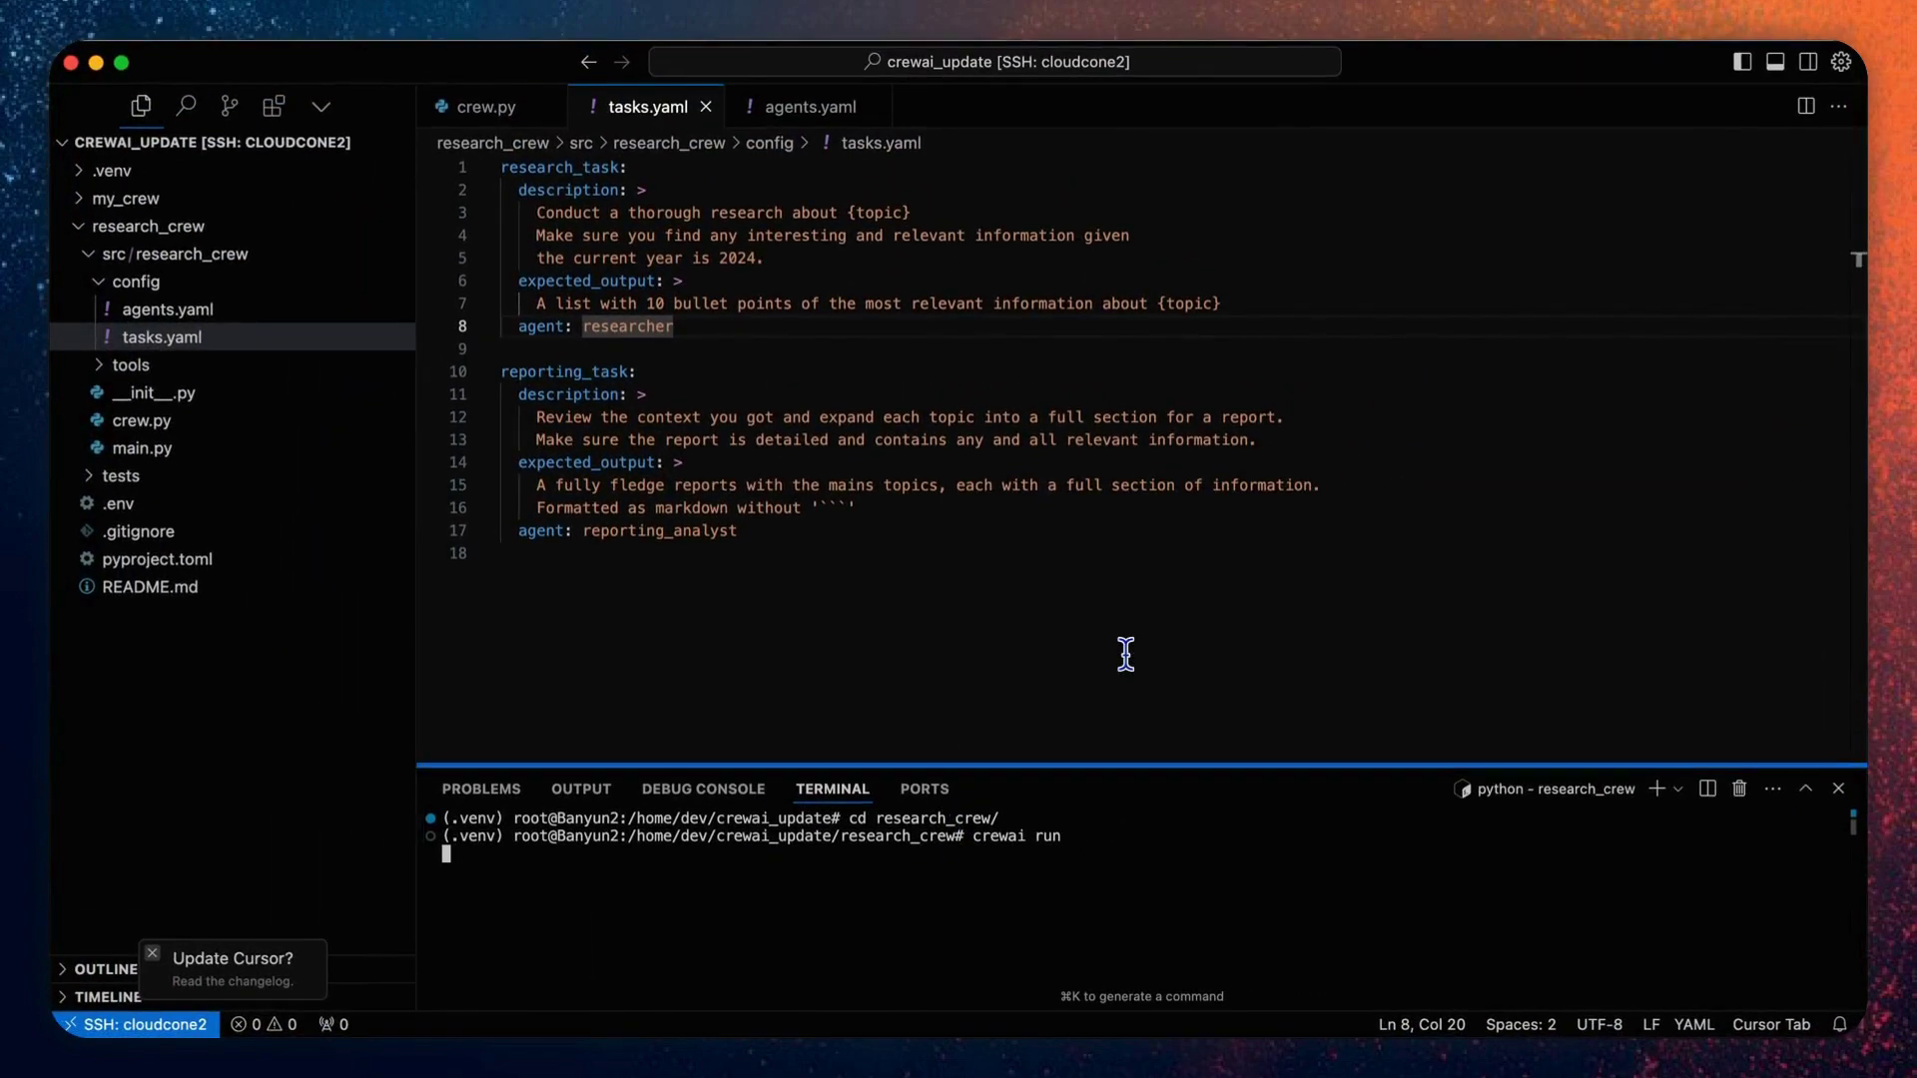
pyautogui.moveTo(1126, 765); pyautogui.dragTo(1126, 434)
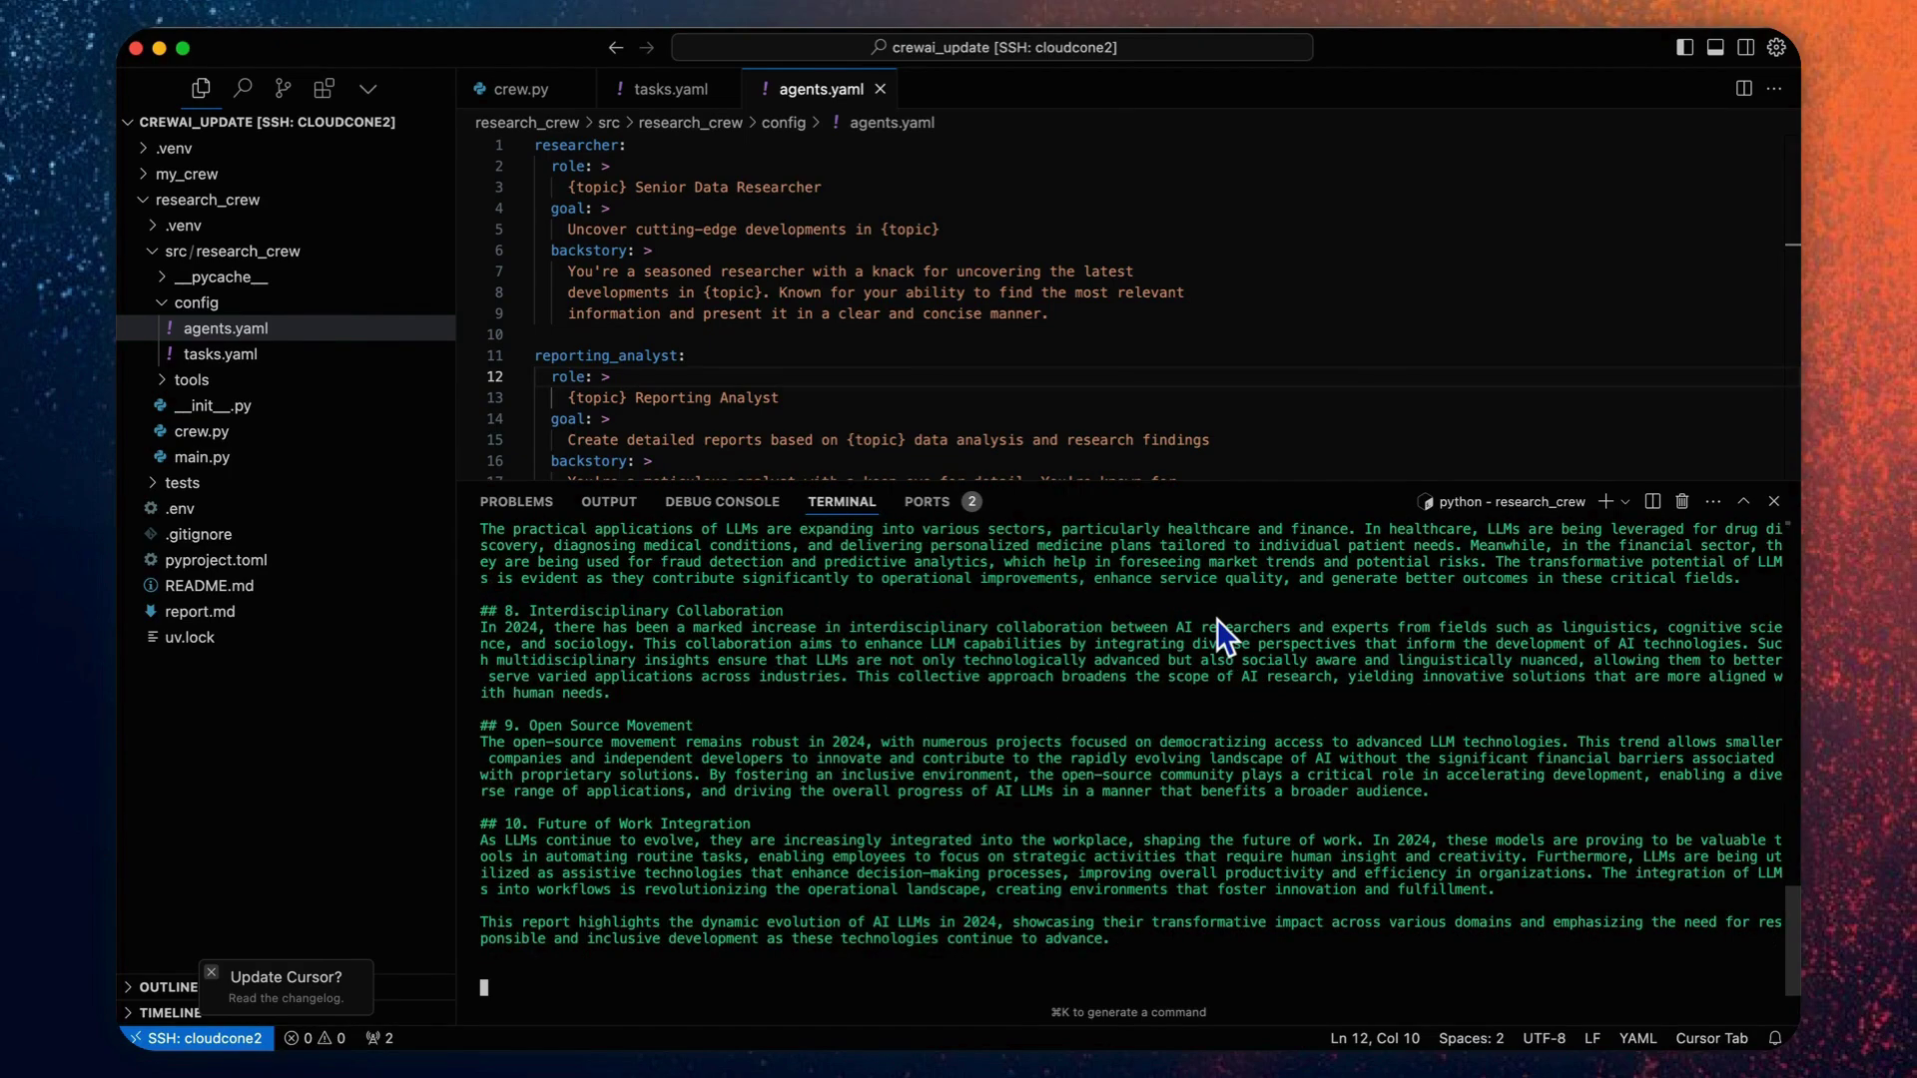
pyautogui.scroll(5, 1075, 670)
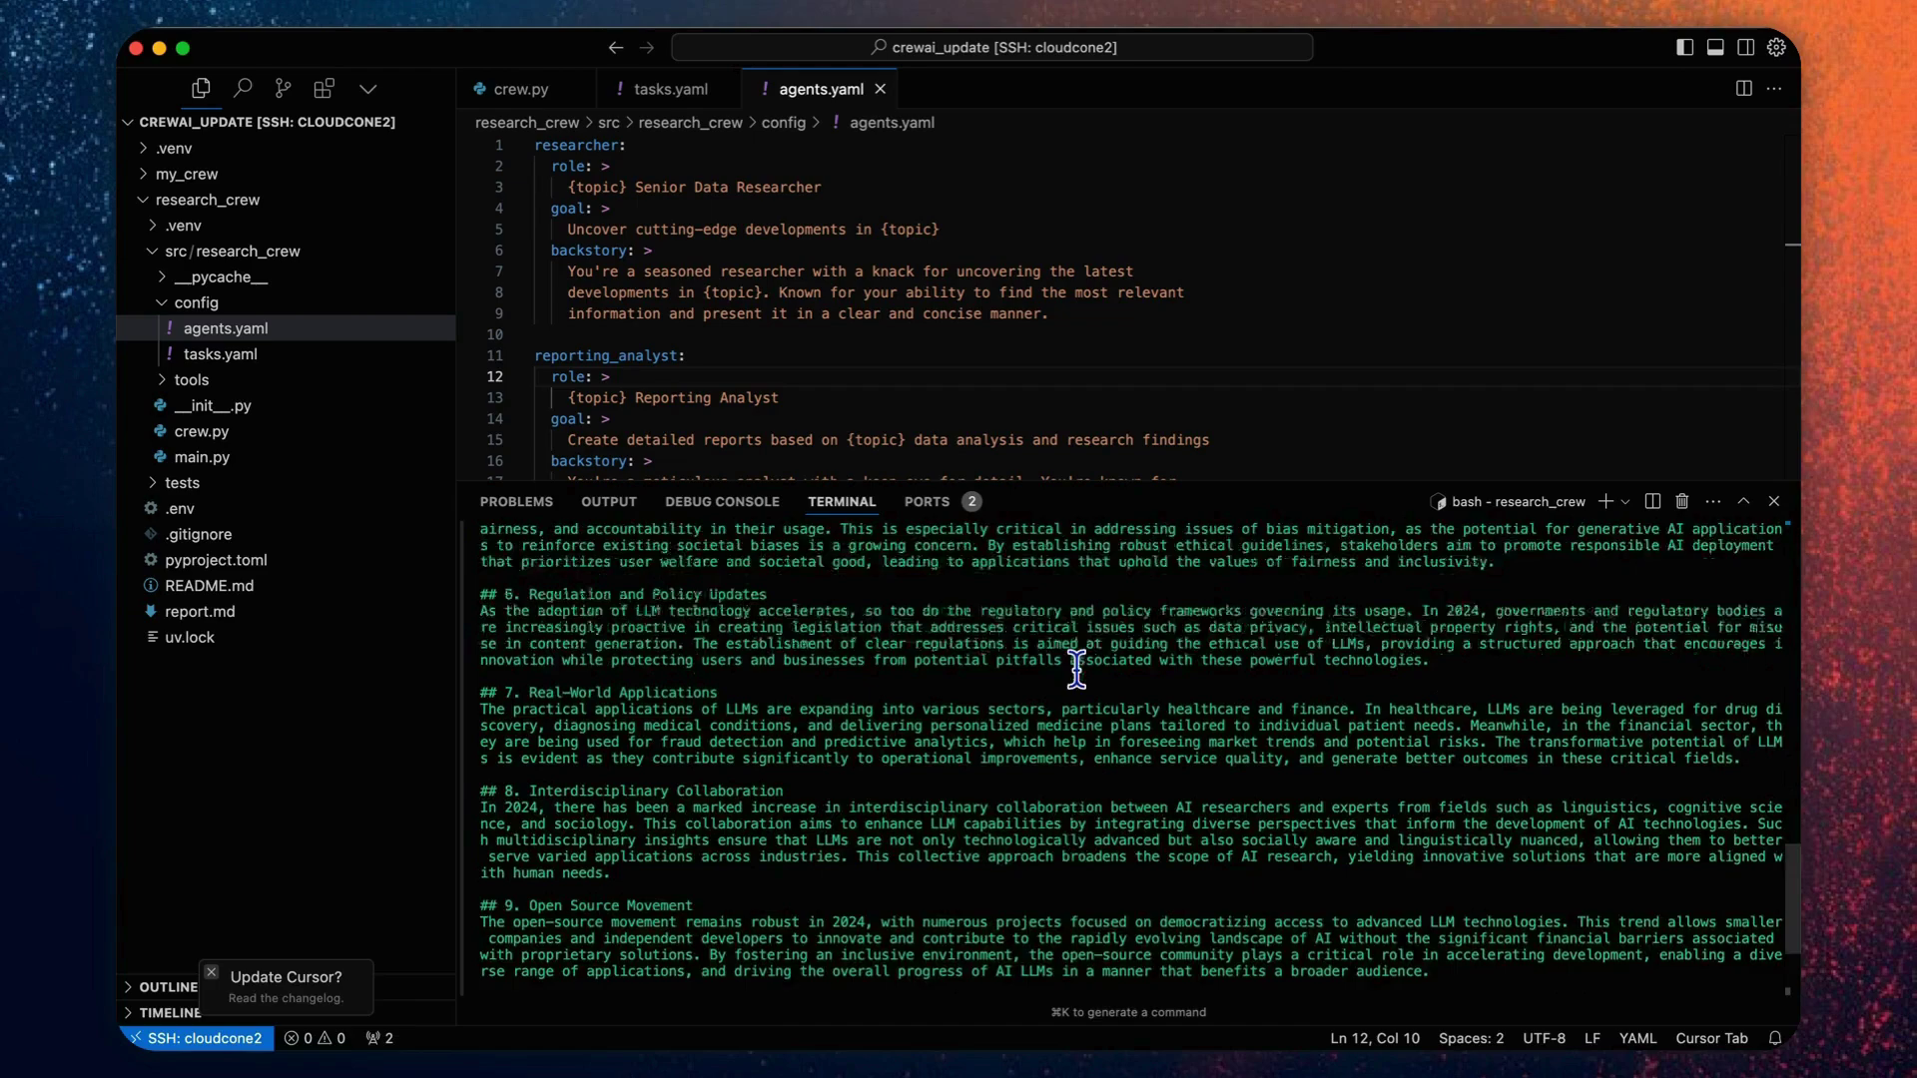
pyautogui.scroll(5, 1076, 668)
pyautogui.scroll(5, 1075, 670)
pyautogui.scroll(5, 1075, 670)
pyautogui.scroll(5, 1075, 670)
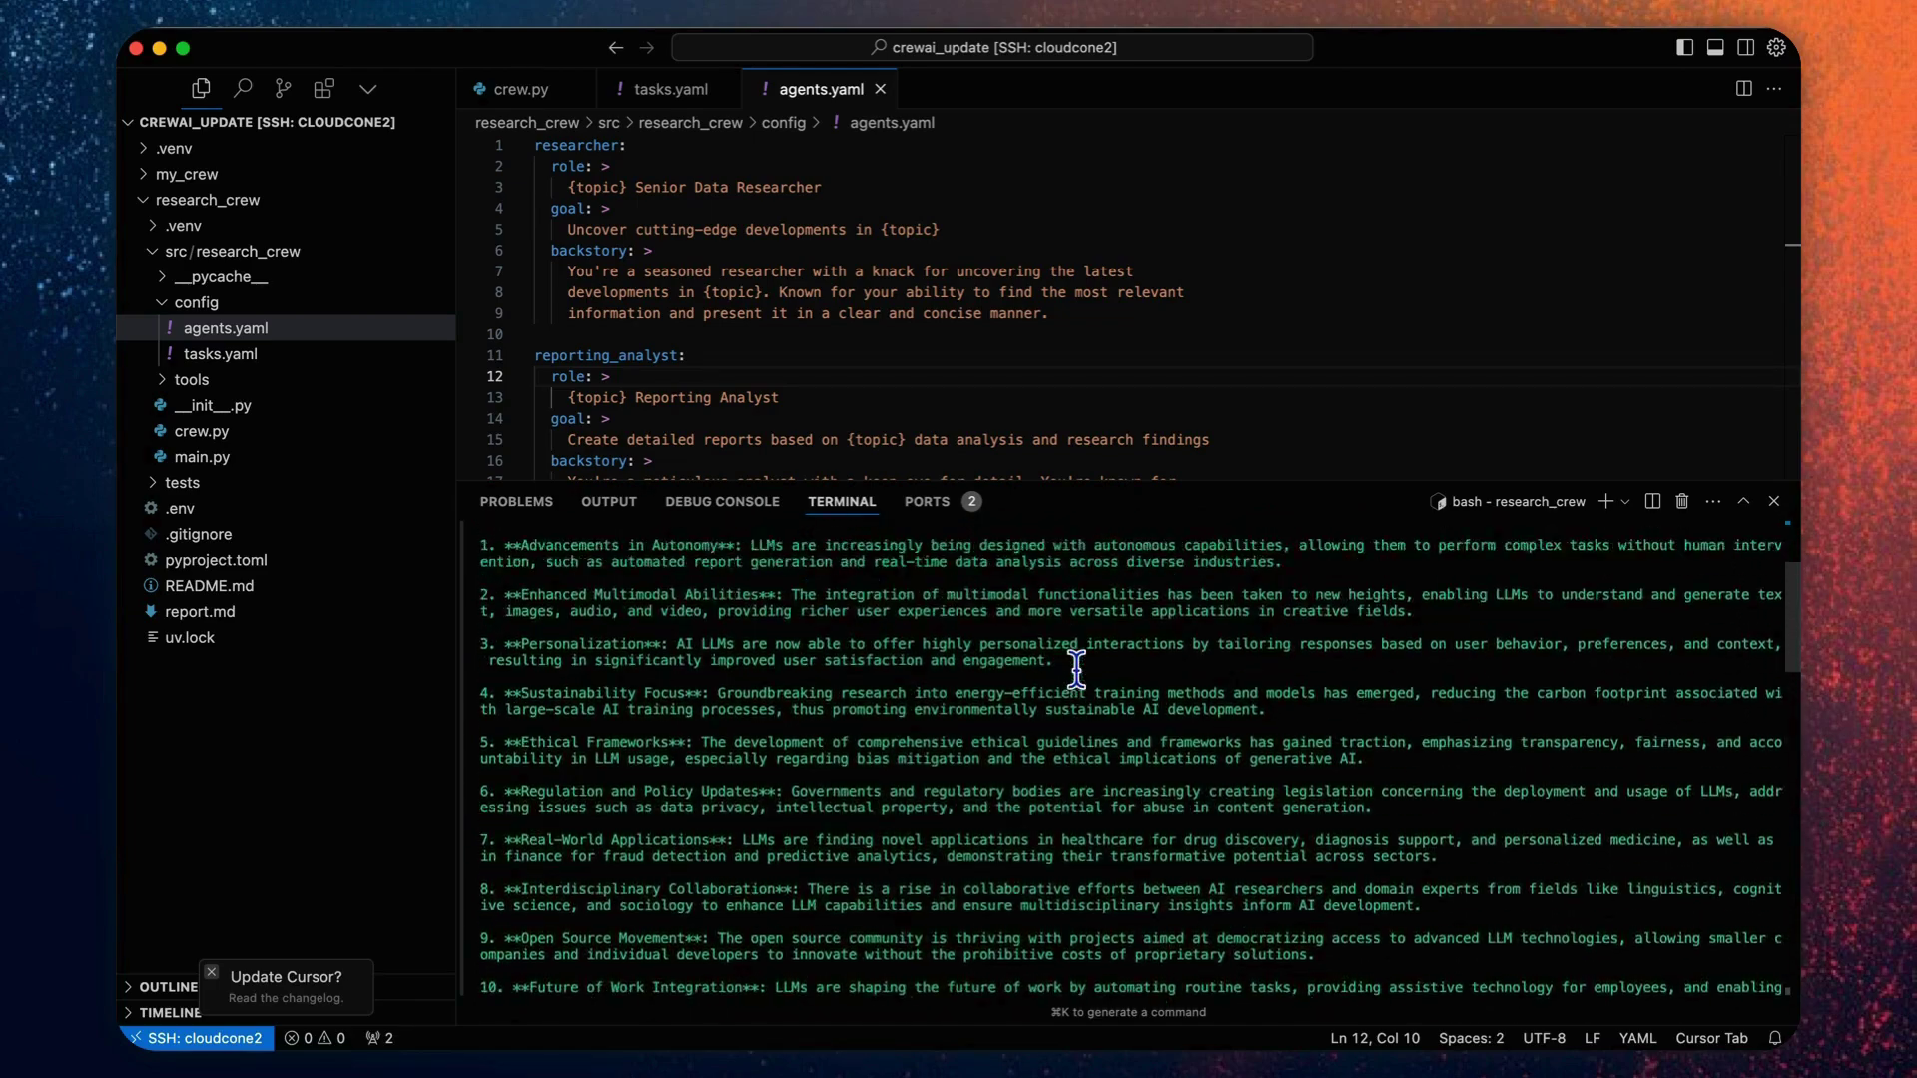
pyautogui.scroll(5, 1076, 670)
pyautogui.scroll(-1, 1075, 670)
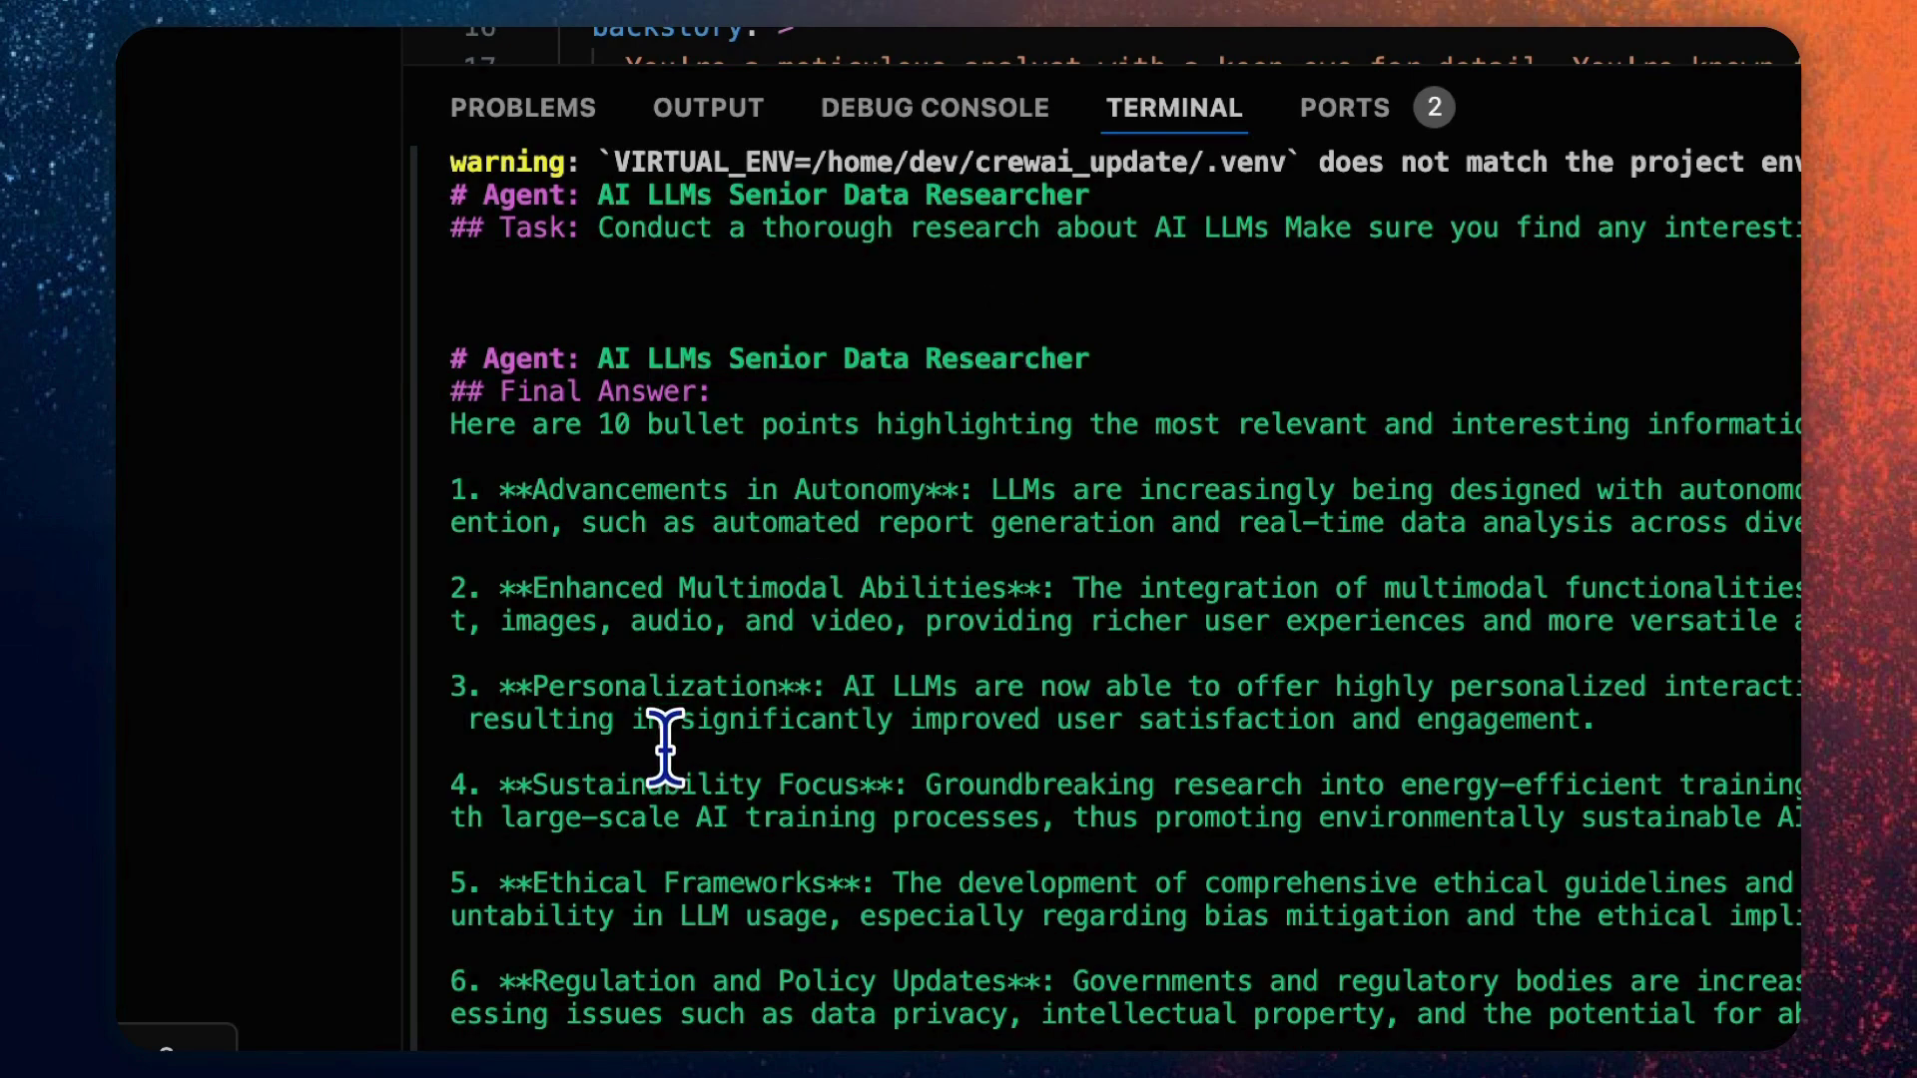
pyautogui.scroll(-1, 666, 746)
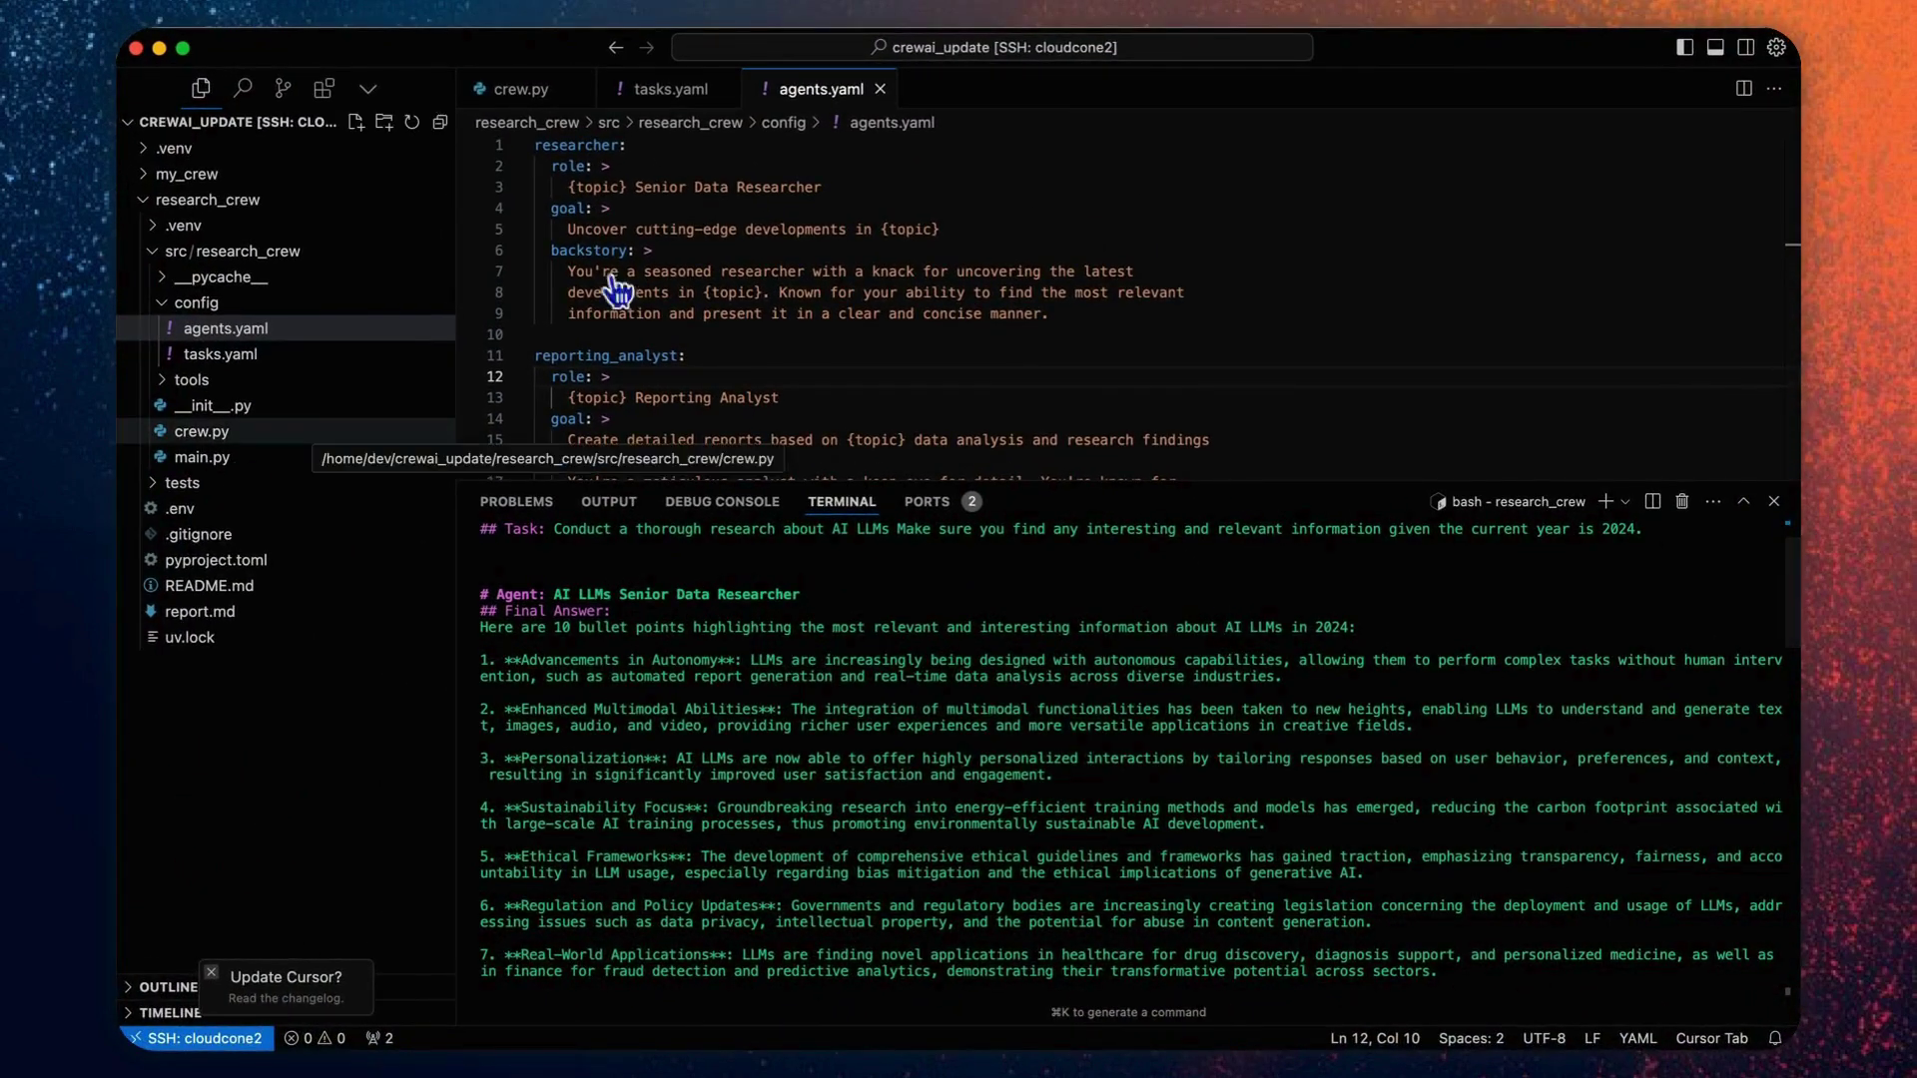
# Open main.py and inspect the 'AI LLMs' topic passed to the crew
pyautogui.click(200, 456)
pyautogui.scroll(-2, 822, 322)
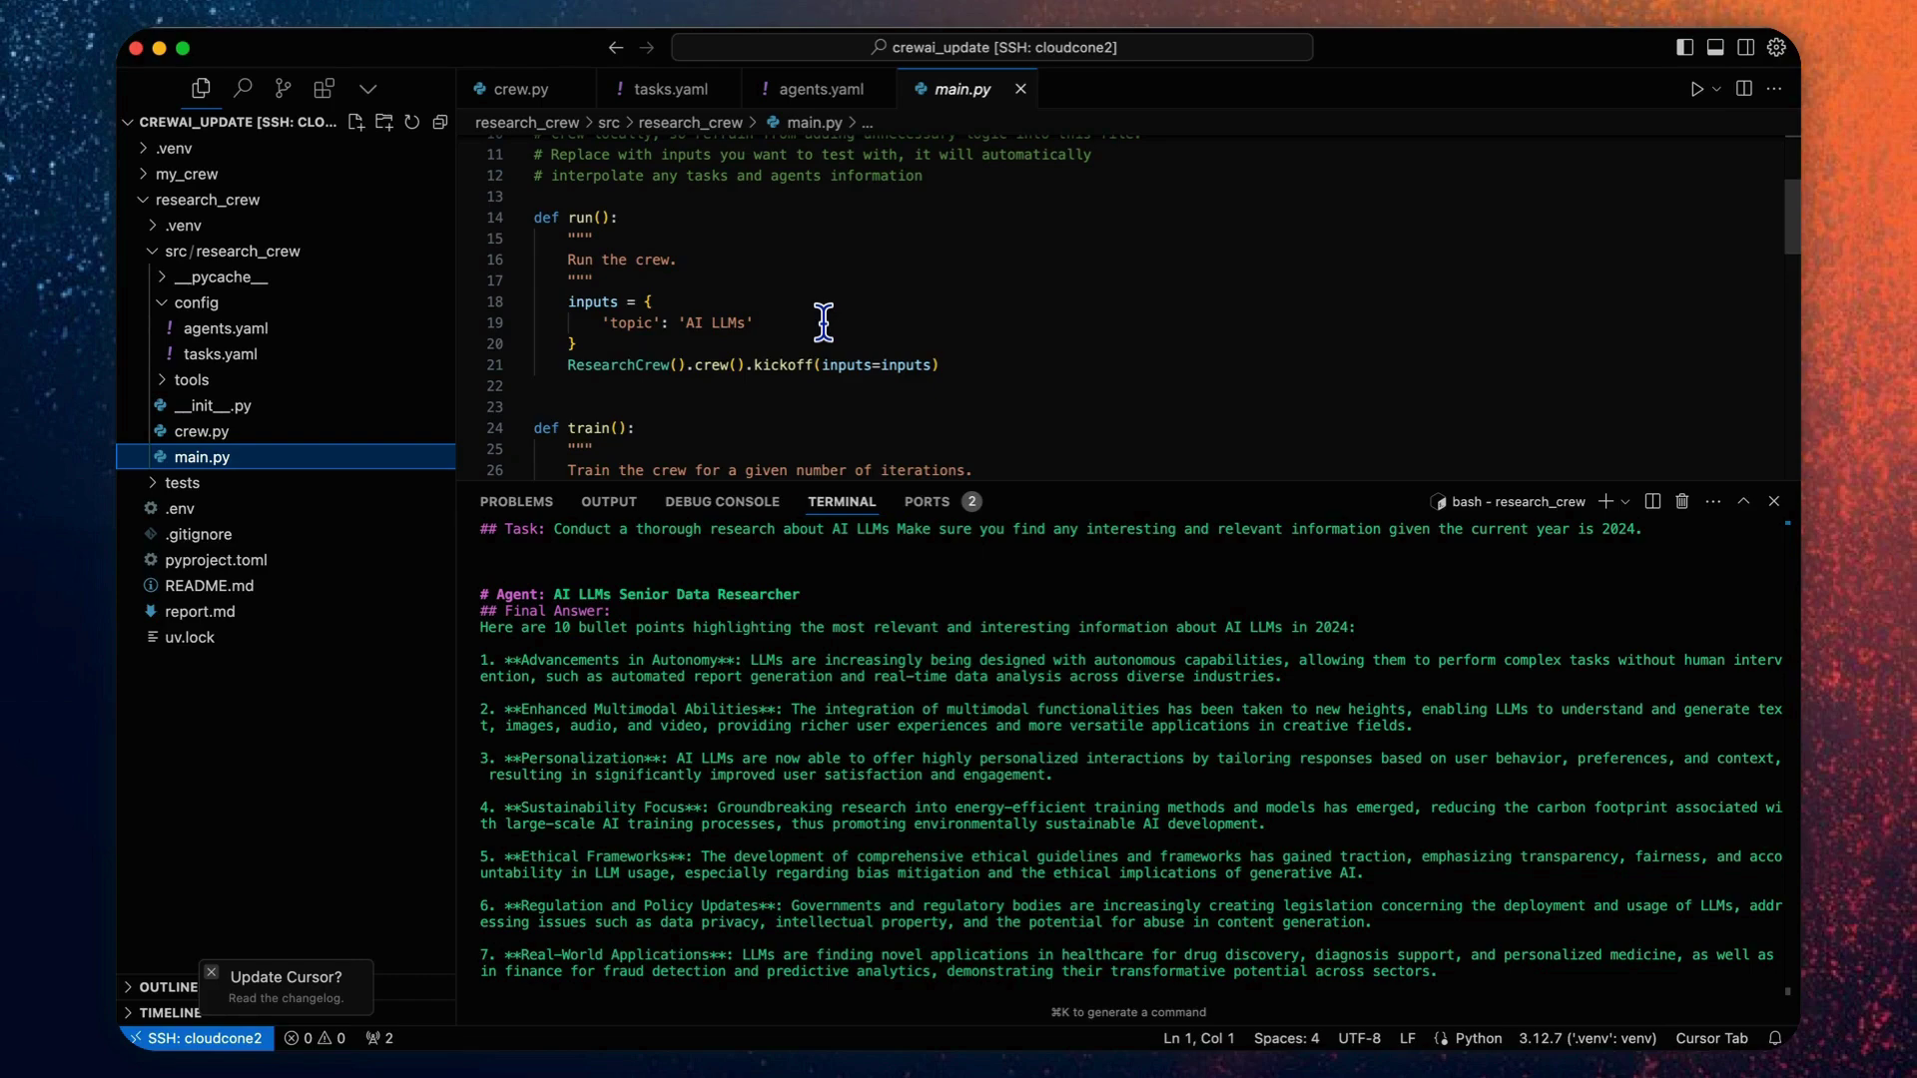
pyautogui.click(823, 322)
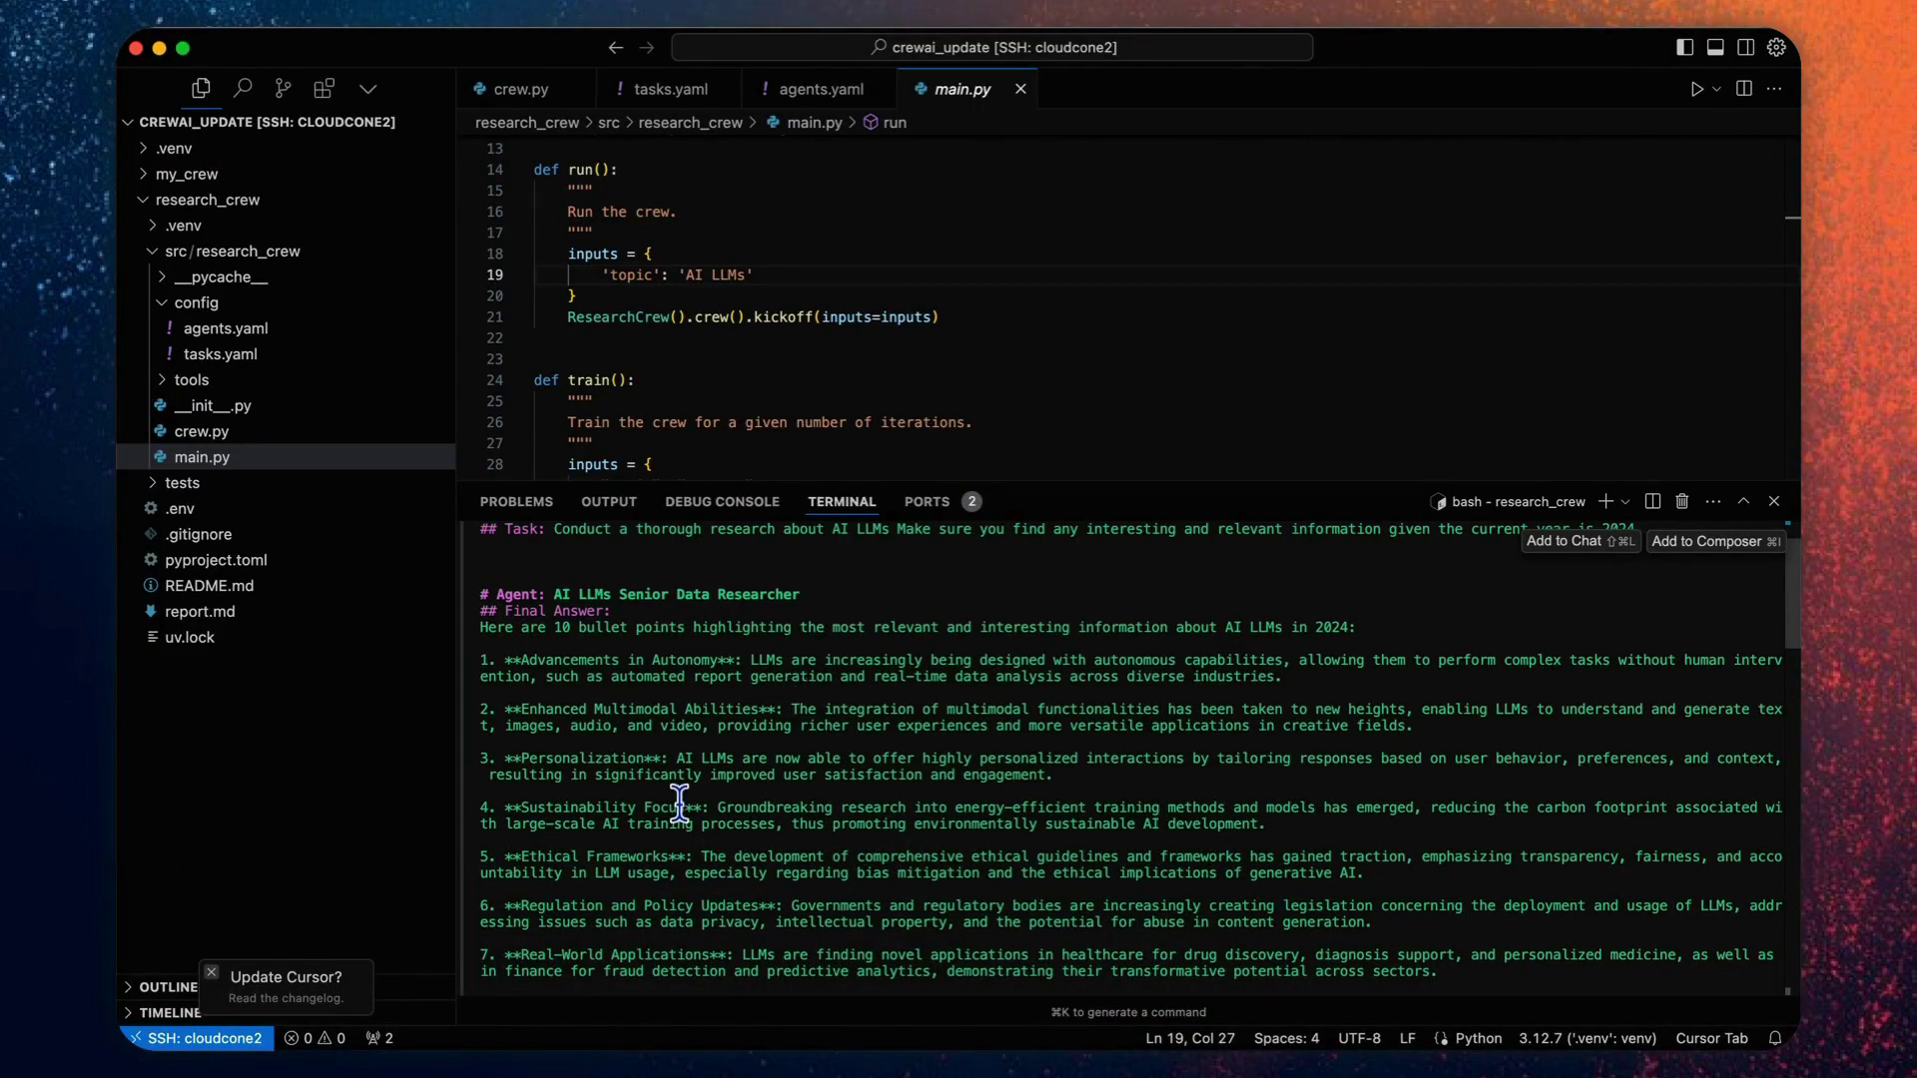
pyautogui.scroll(-3, 677, 805)
pyautogui.scroll(-3, 679, 805)
pyautogui.scroll(-3, 679, 804)
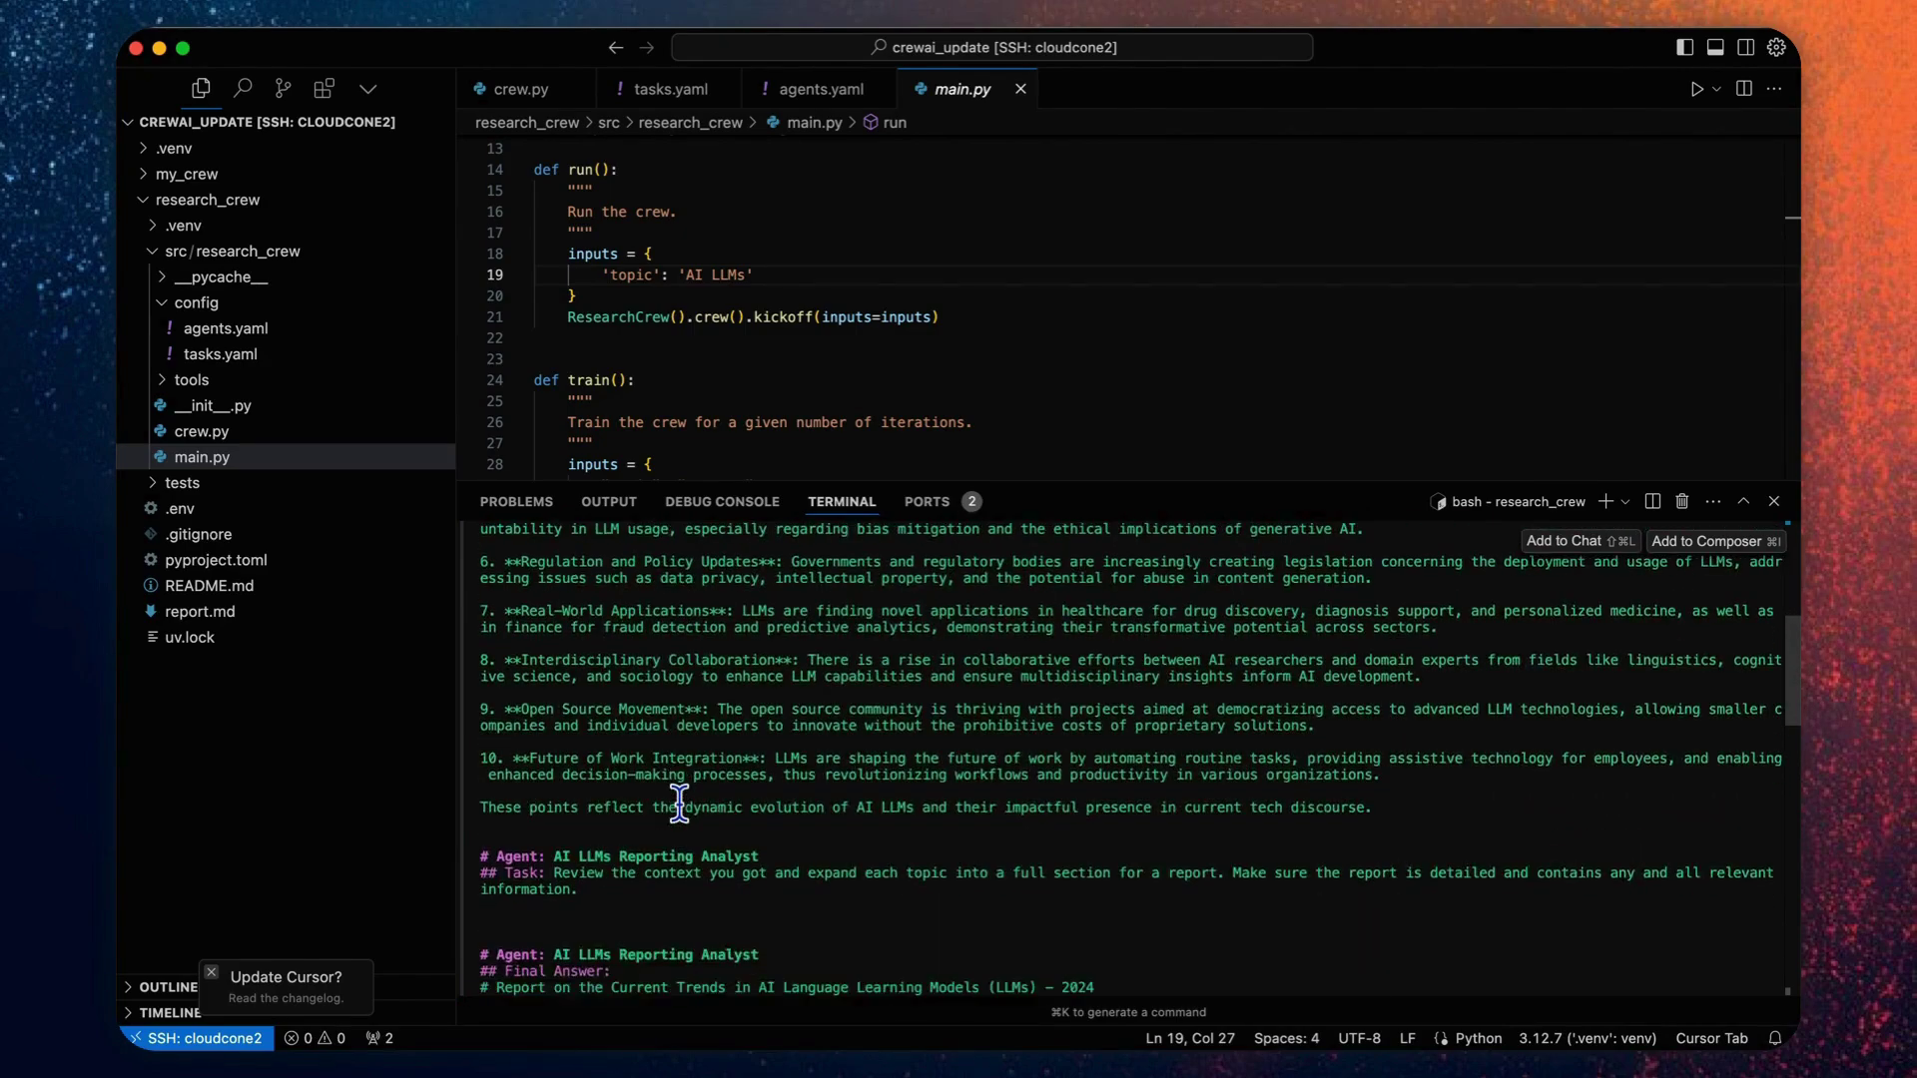
pyautogui.scroll(-3, 679, 805)
pyautogui.scroll(-3, 678, 805)
pyautogui.scroll(-3, 749, 673)
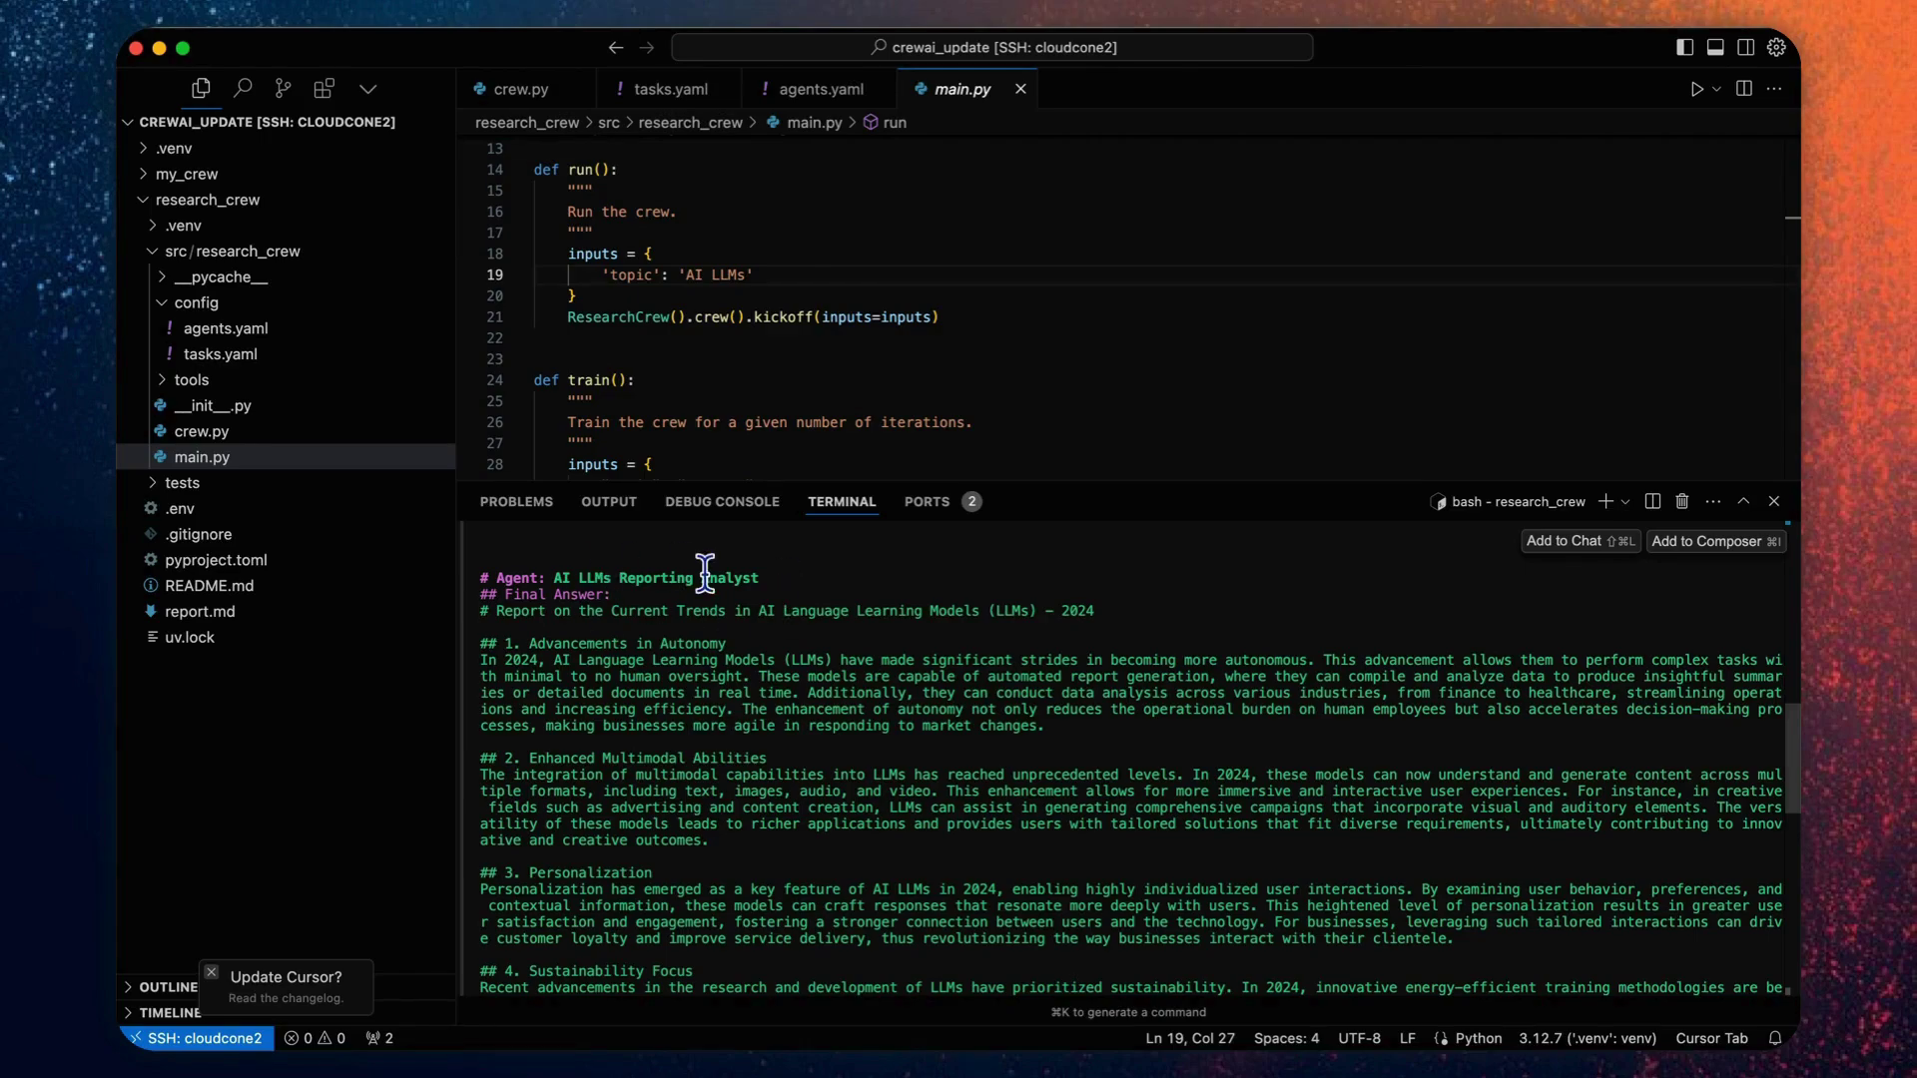
pyautogui.scroll(-3, 754, 713)
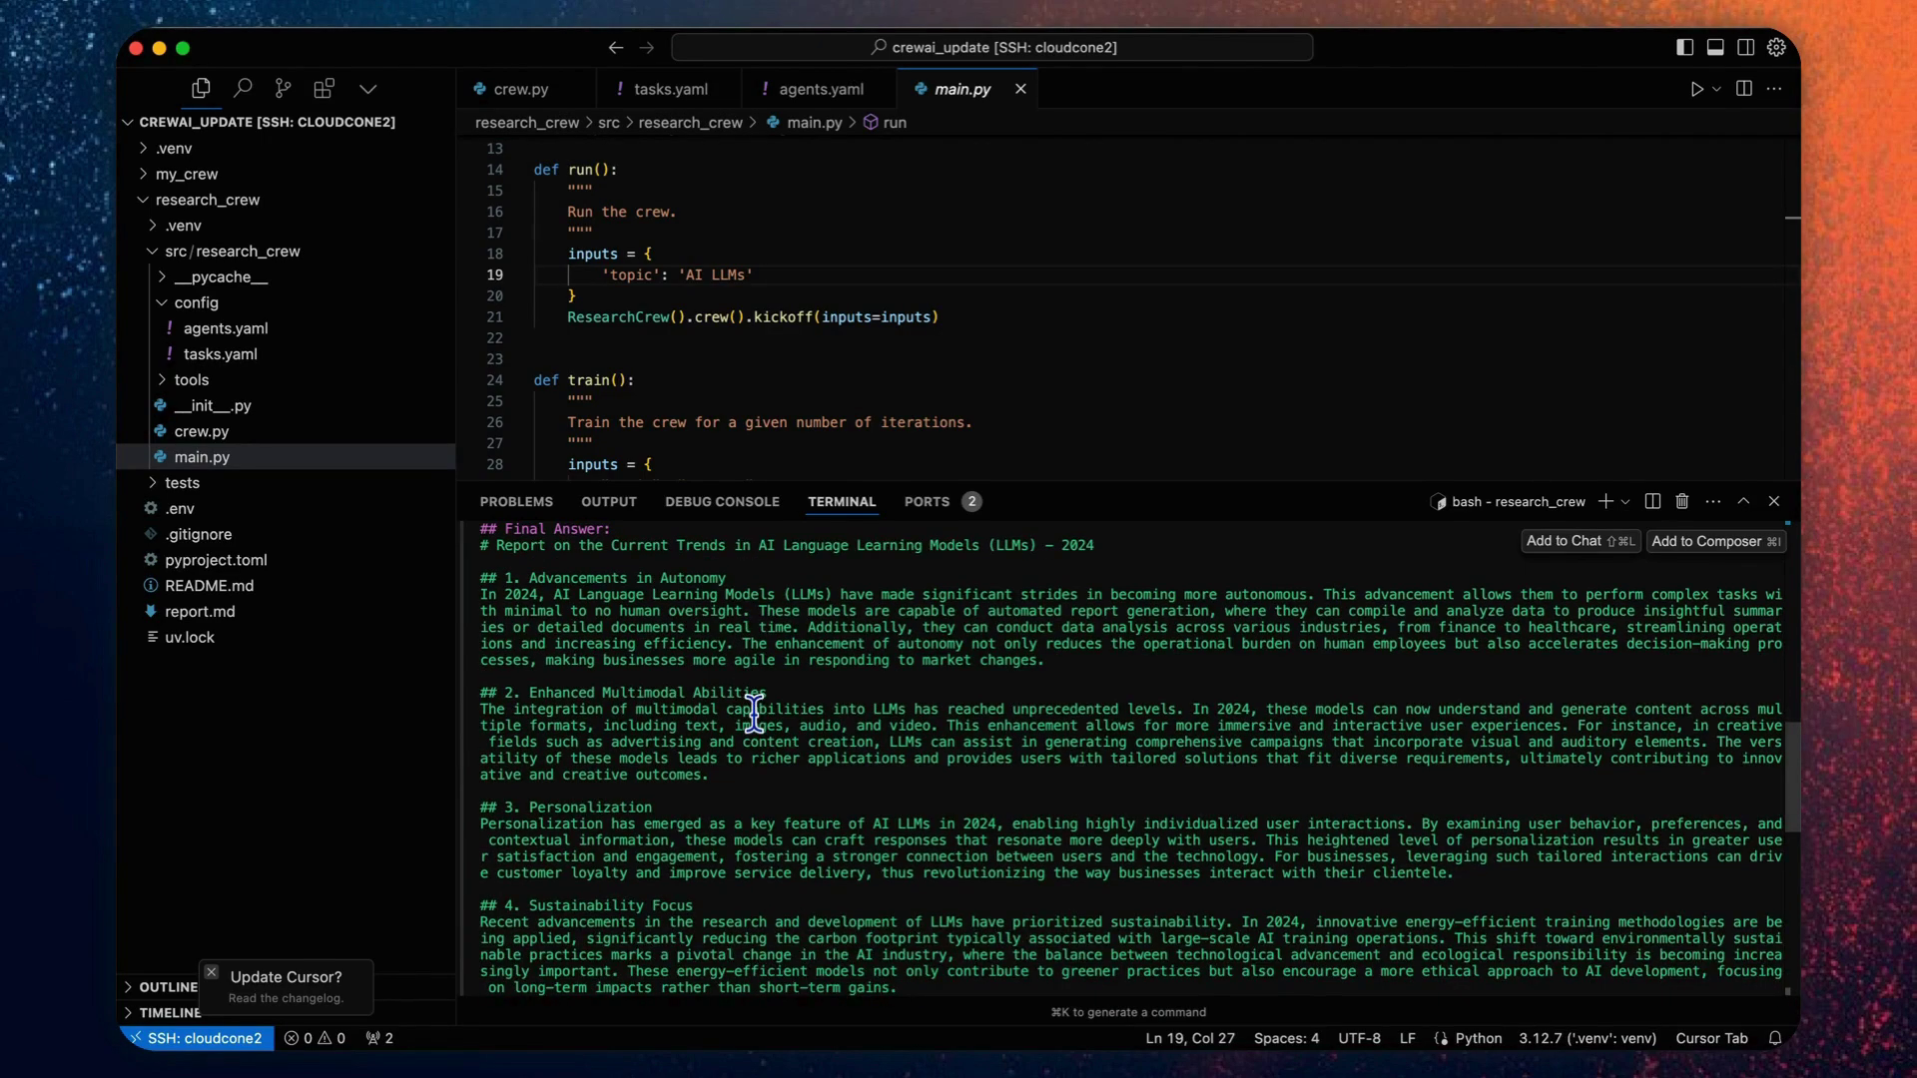
pyautogui.scroll(-3, 755, 712)
pyautogui.scroll(-3, 755, 713)
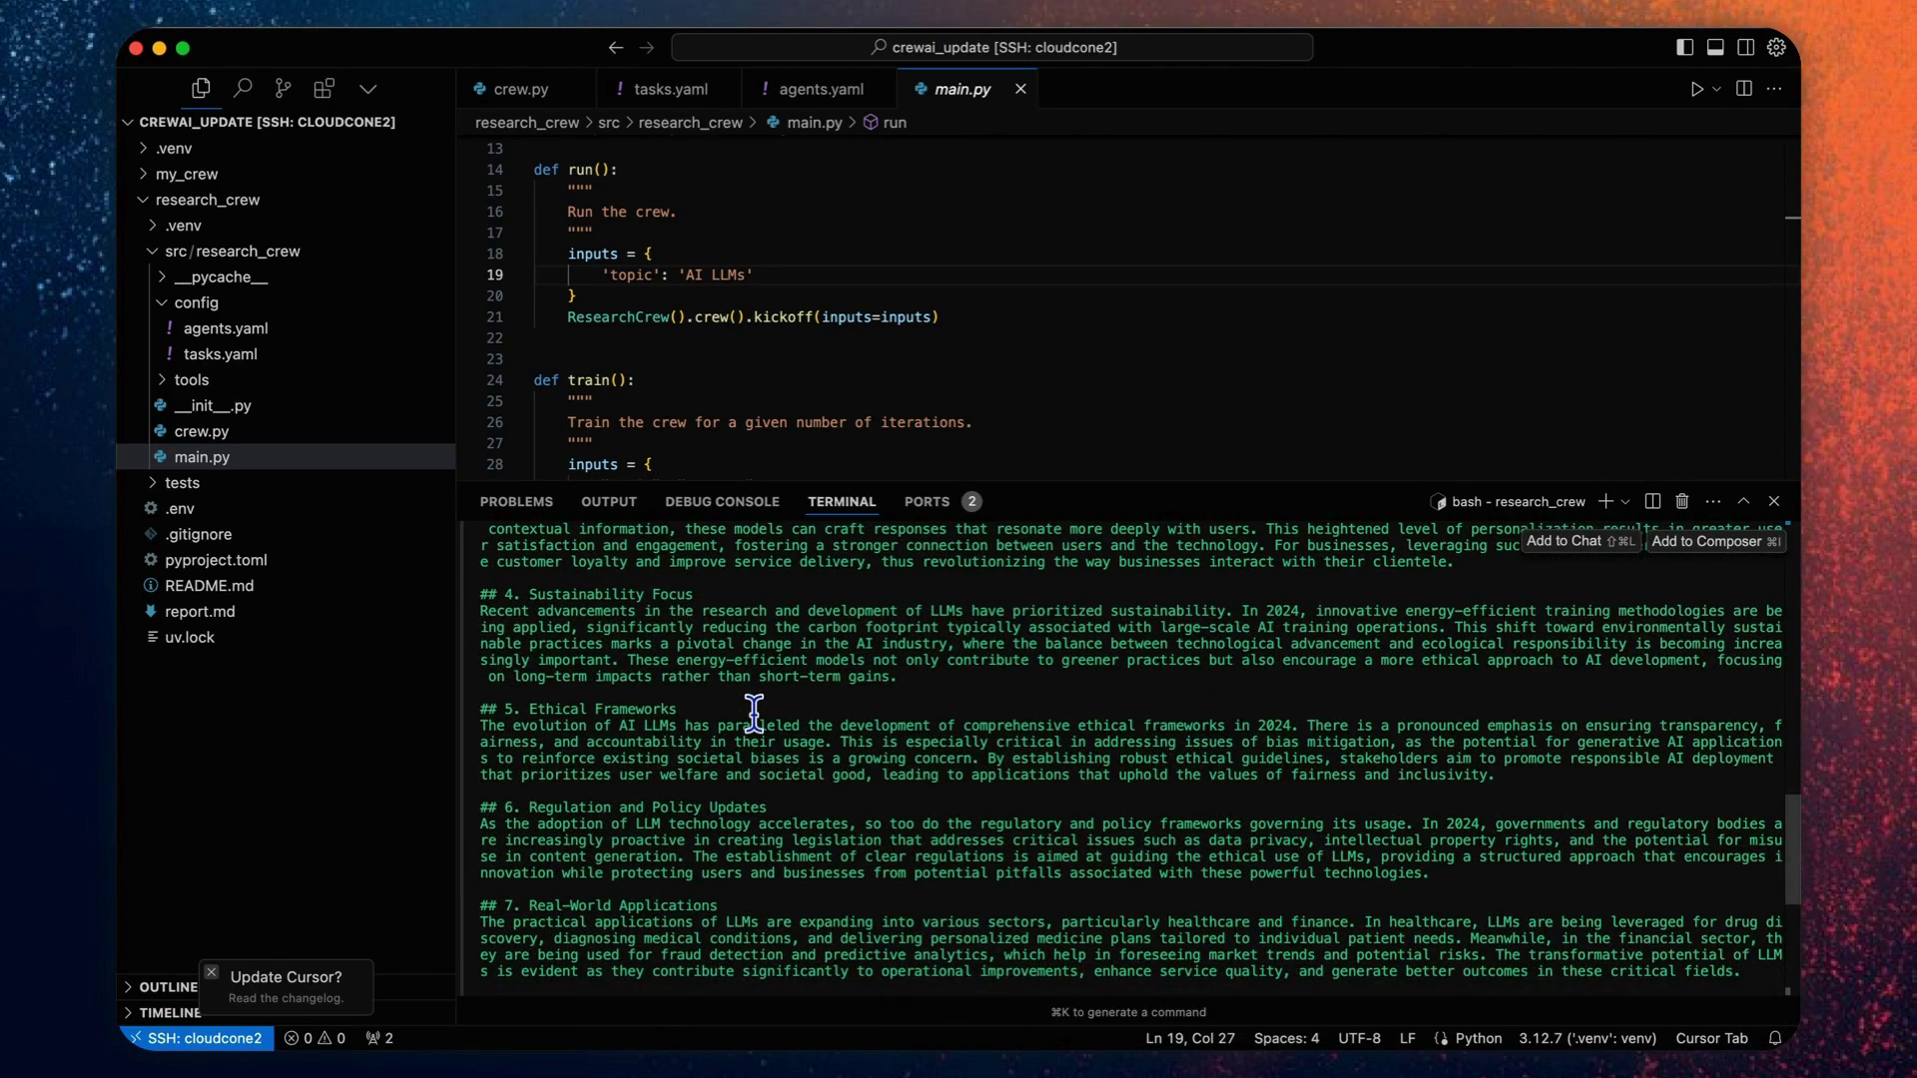
pyautogui.scroll(-3, 756, 713)
pyautogui.scroll(-3, 755, 712)
pyautogui.scroll(-1, 755, 713)
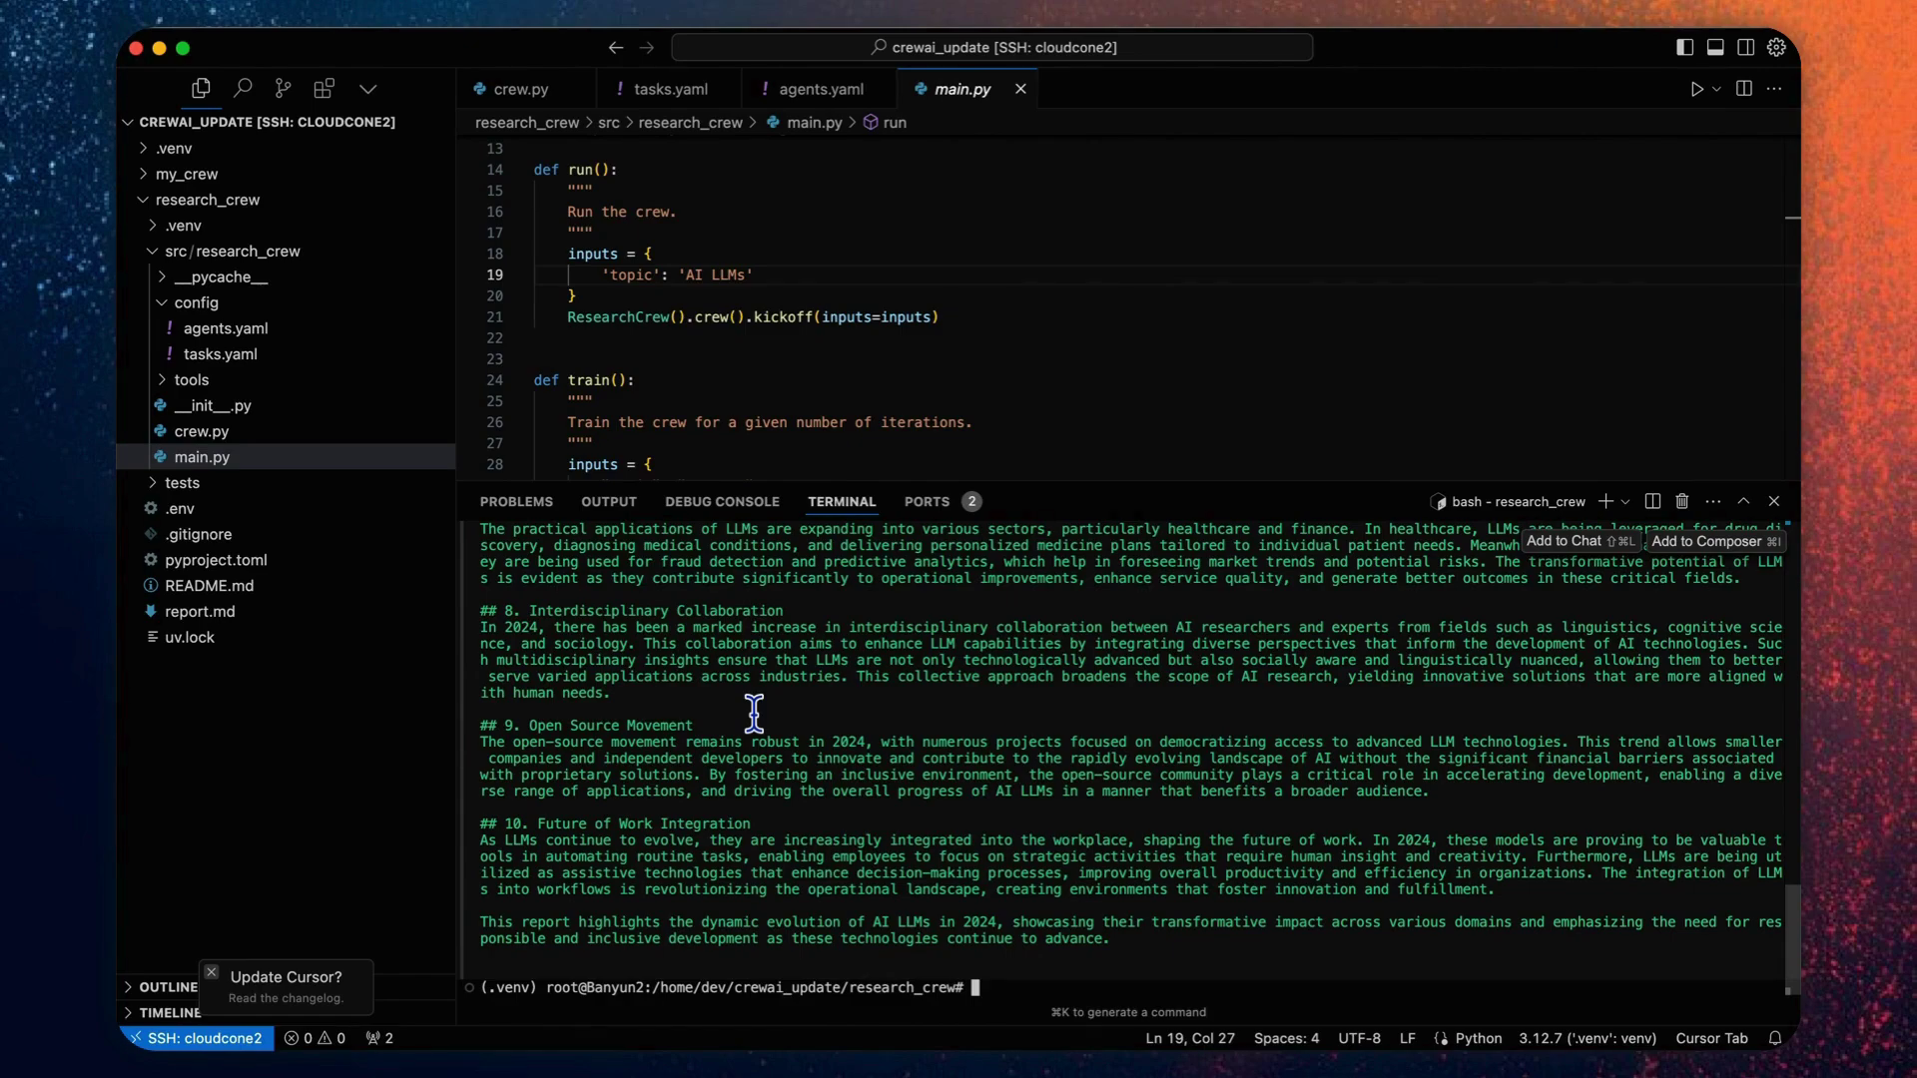
pyautogui.scroll(3, 755, 713)
pyautogui.scroll(3, 755, 712)
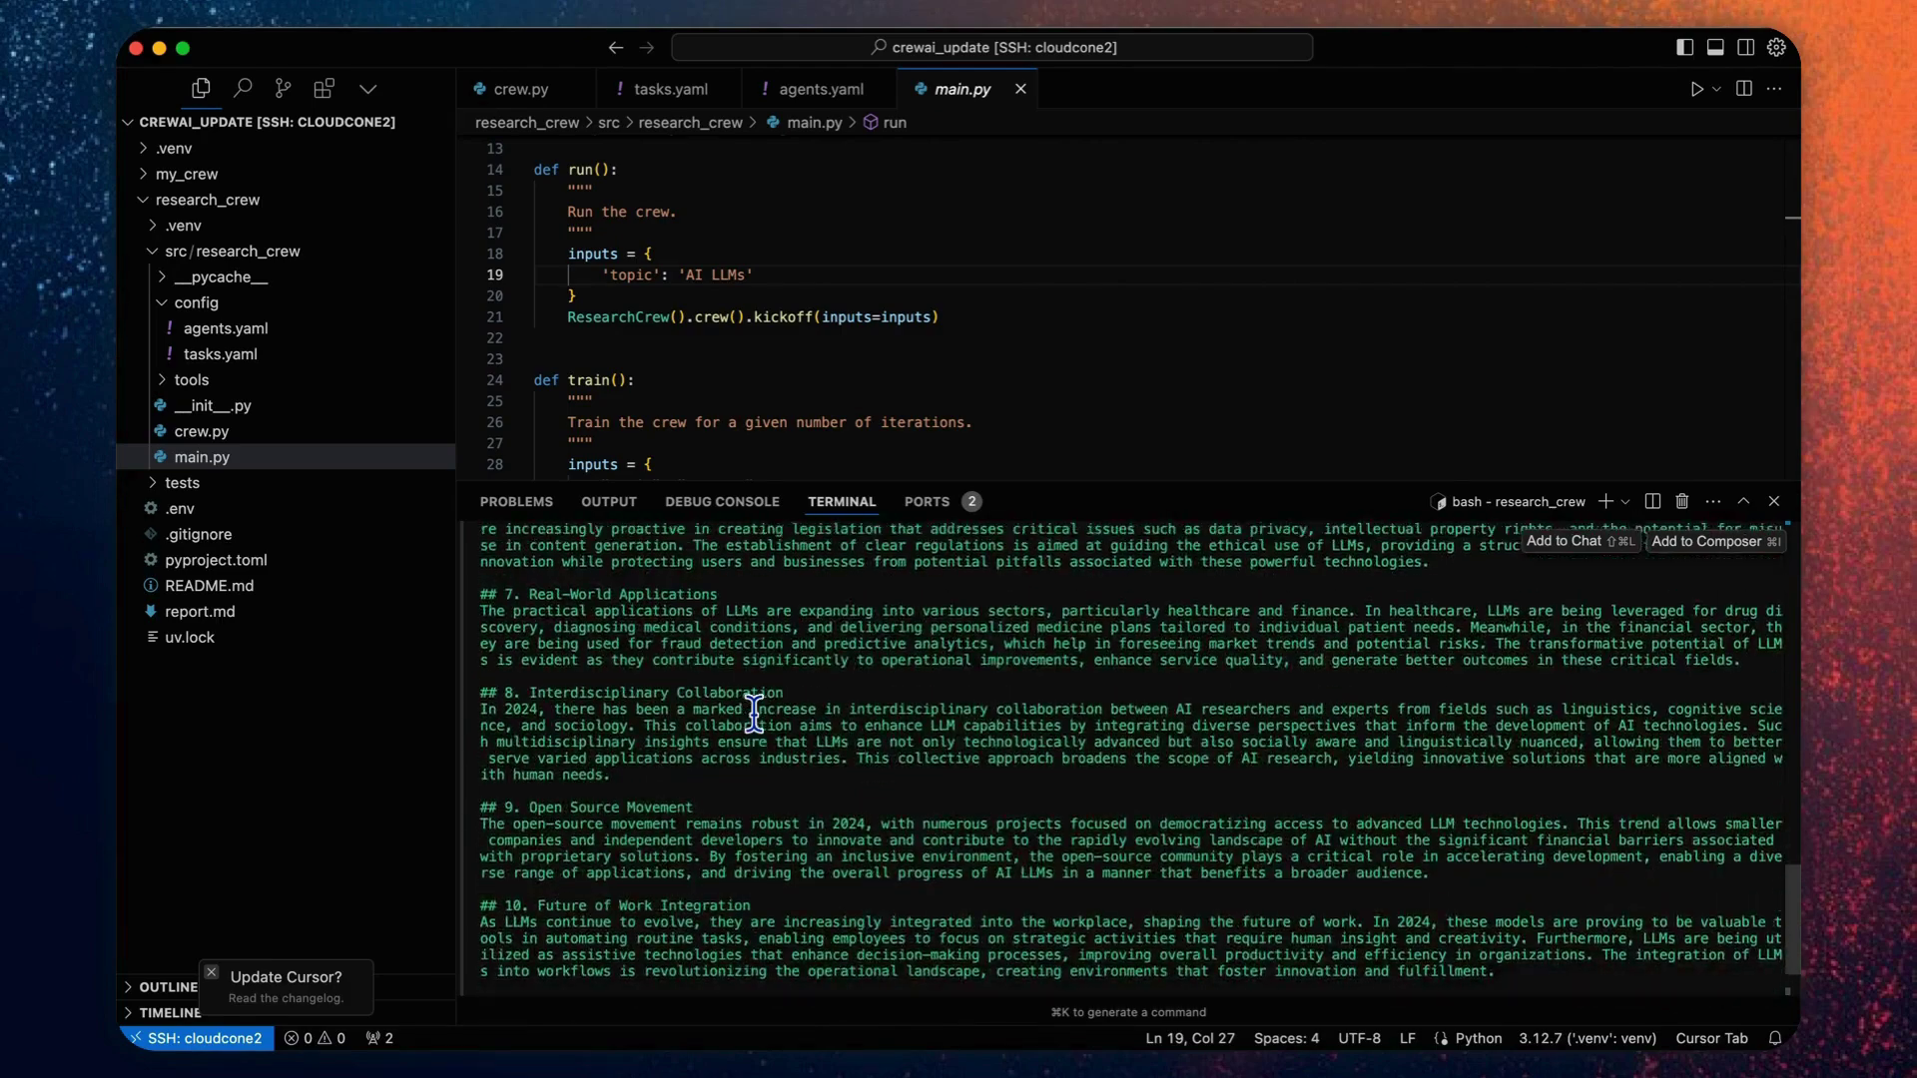
pyautogui.scroll(3, 755, 713)
pyautogui.scroll(2, 756, 712)
pyautogui.scroll(3, 754, 712)
pyautogui.scroll(3, 755, 713)
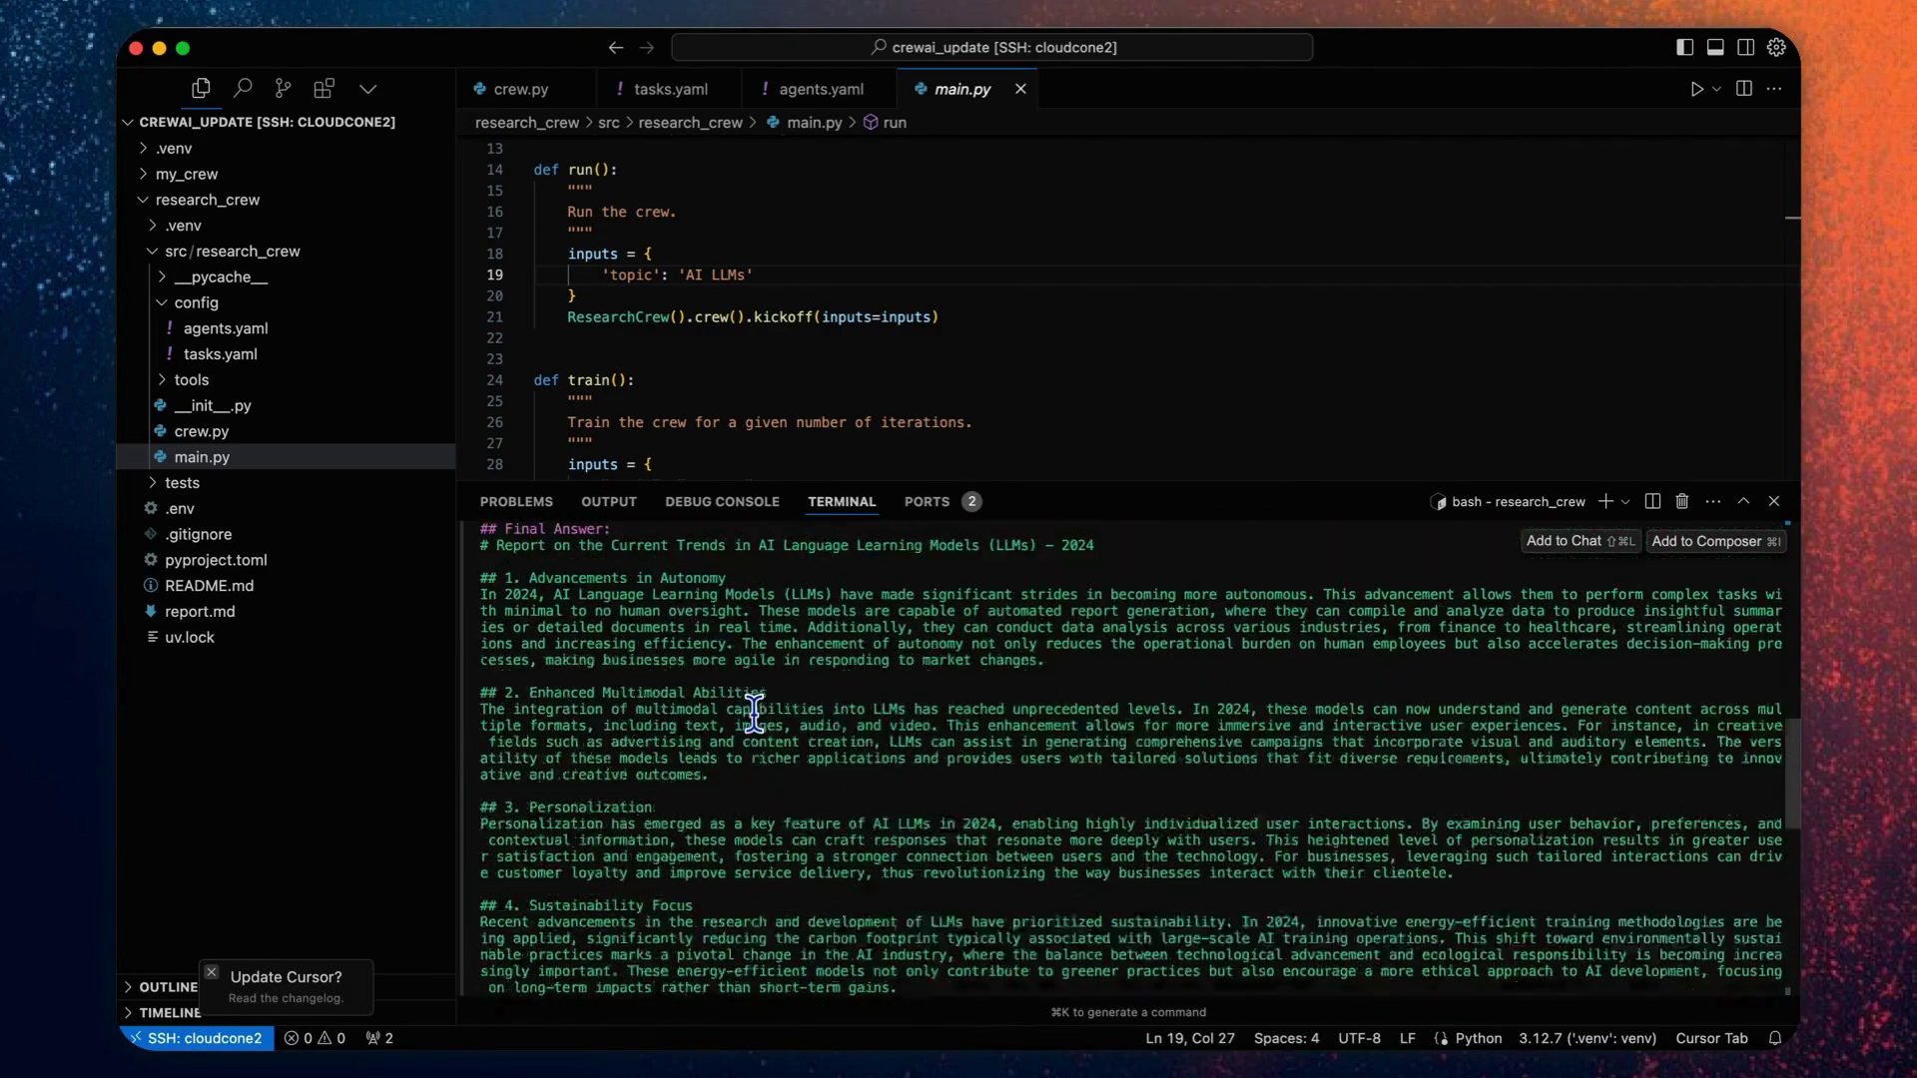
pyautogui.scroll(2, 755, 714)
pyautogui.scroll(1, 755, 714)
pyautogui.scroll(3, 755, 713)
pyautogui.scroll(3, 754, 713)
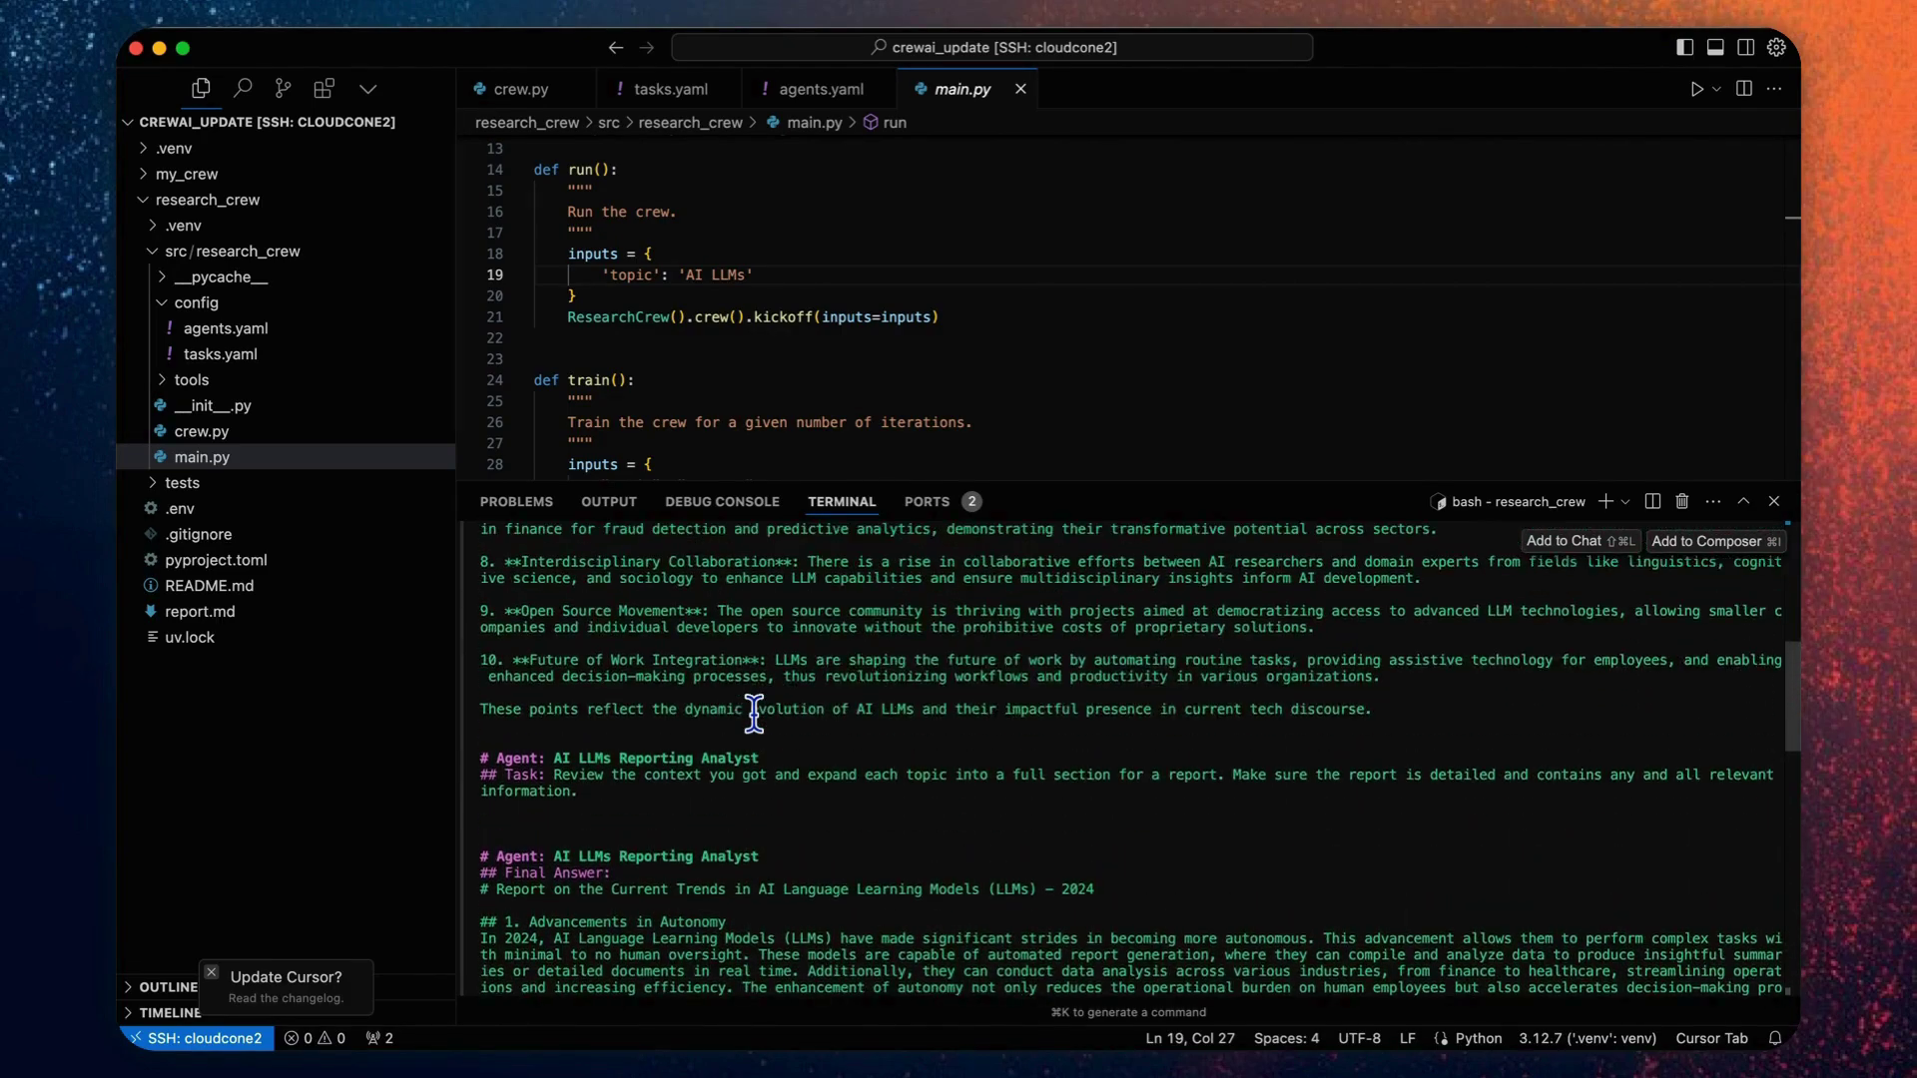
pyautogui.scroll(2, 756, 713)
pyautogui.scroll(1, 754, 714)
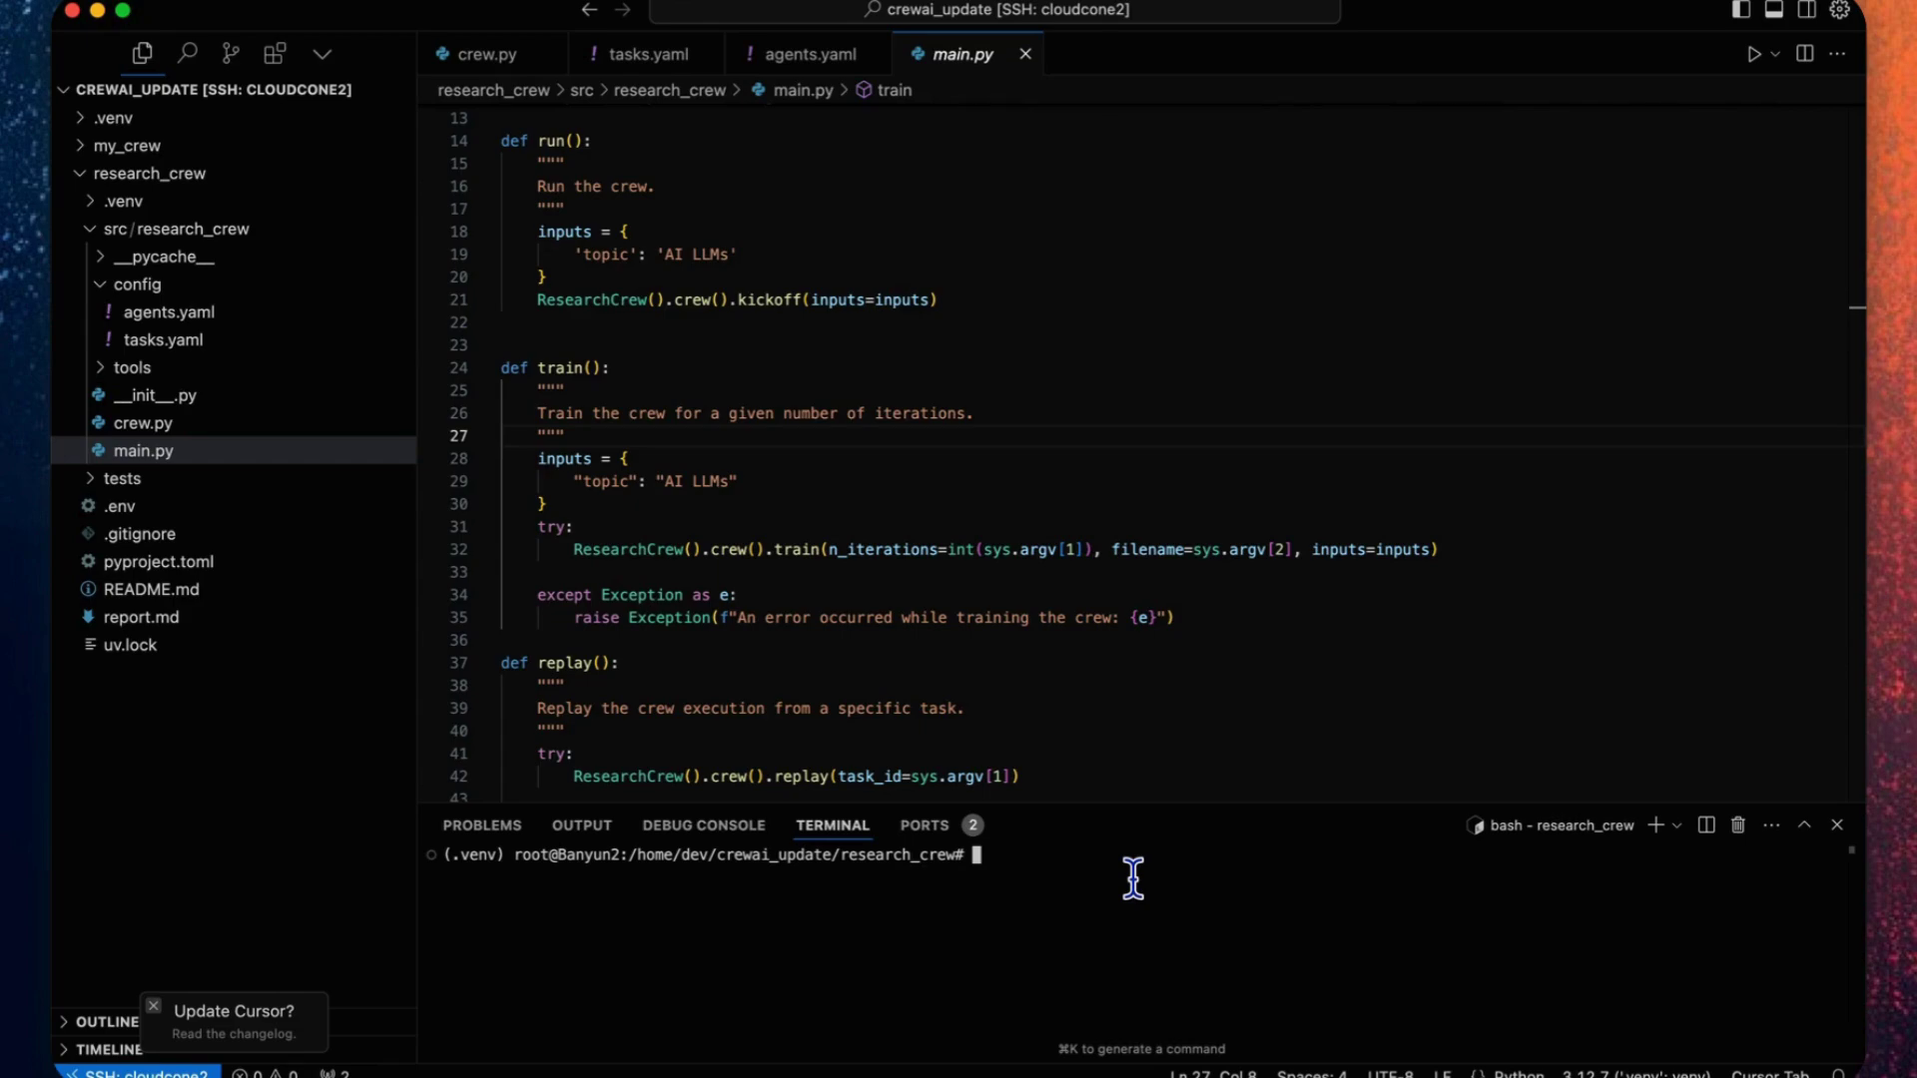
pyautogui.write('pip inst')
pyautogui.write('all panel')
# Run pip install panel in the terminal
pyautogui.press('Return')
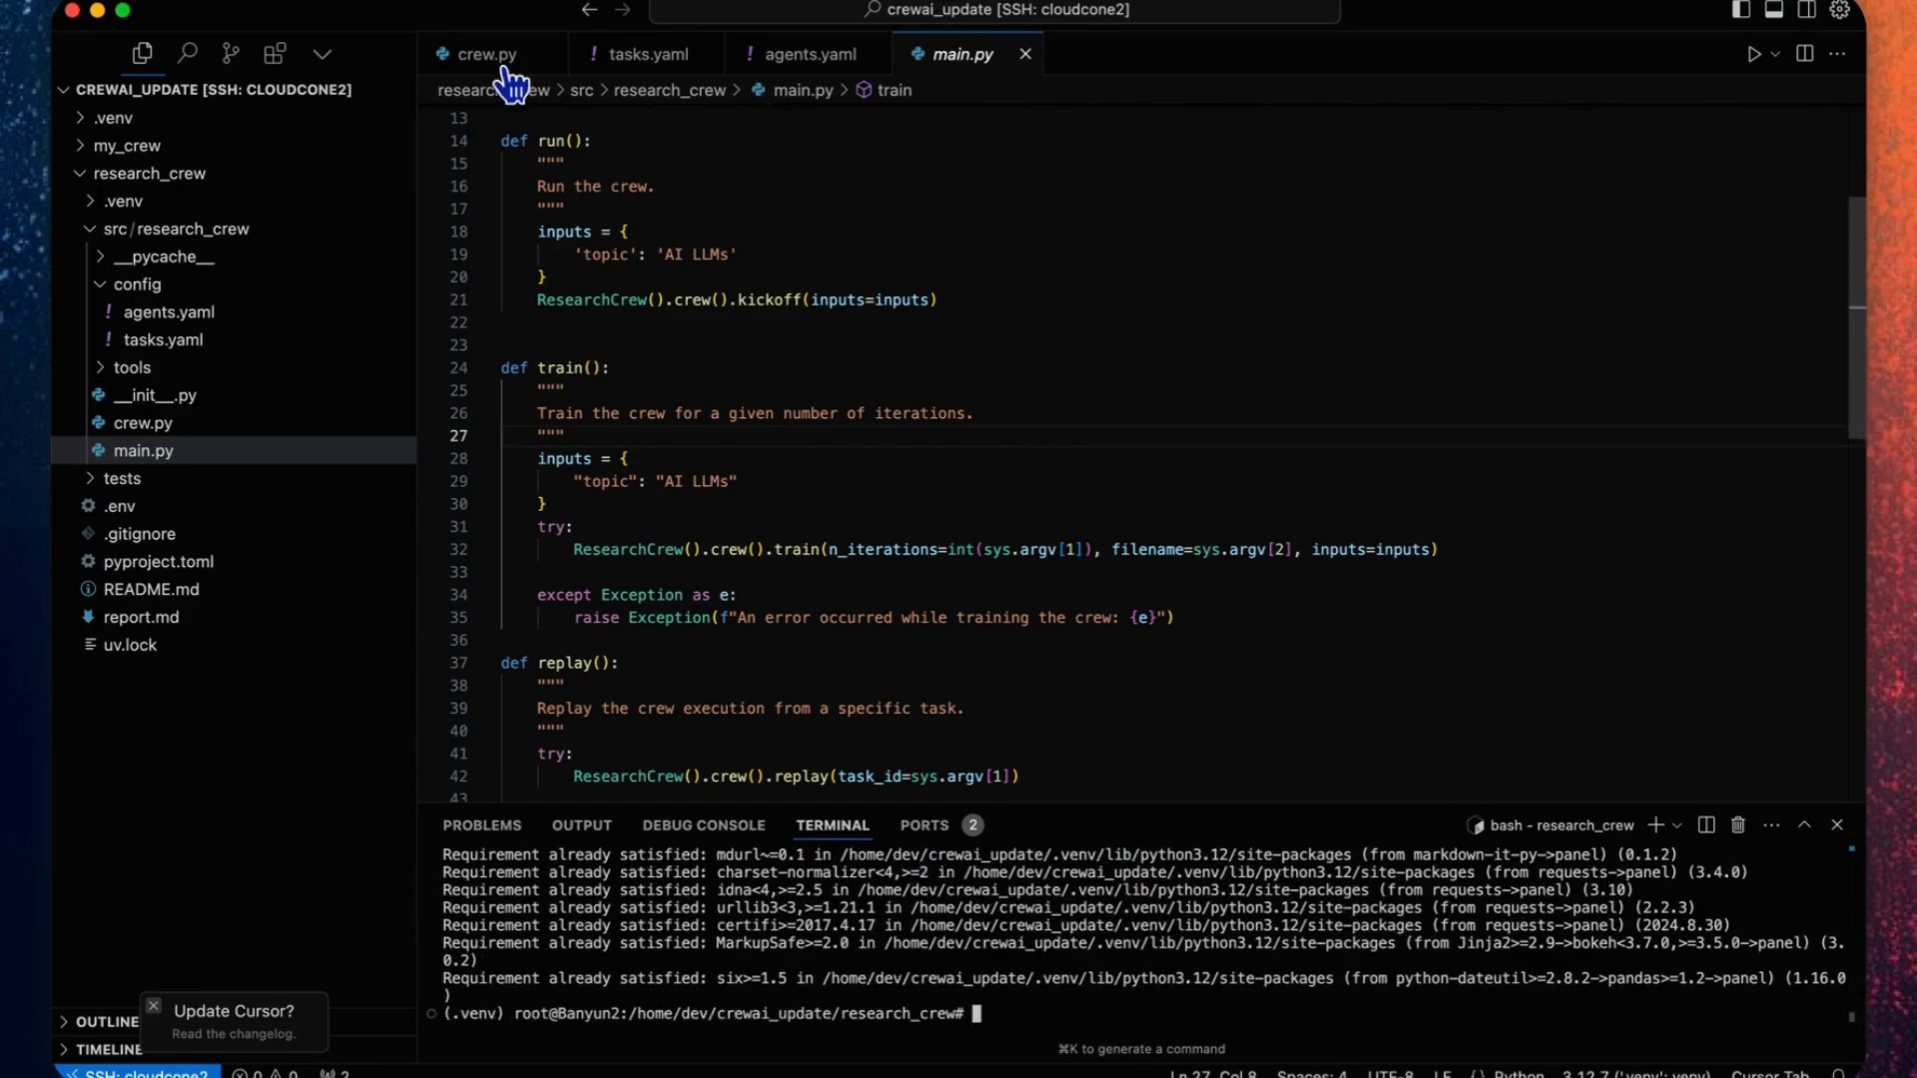
# Paste the Panel import, ChatInterface creation and print_output function into crew.py above CrewBase
pyautogui.click(142, 423)
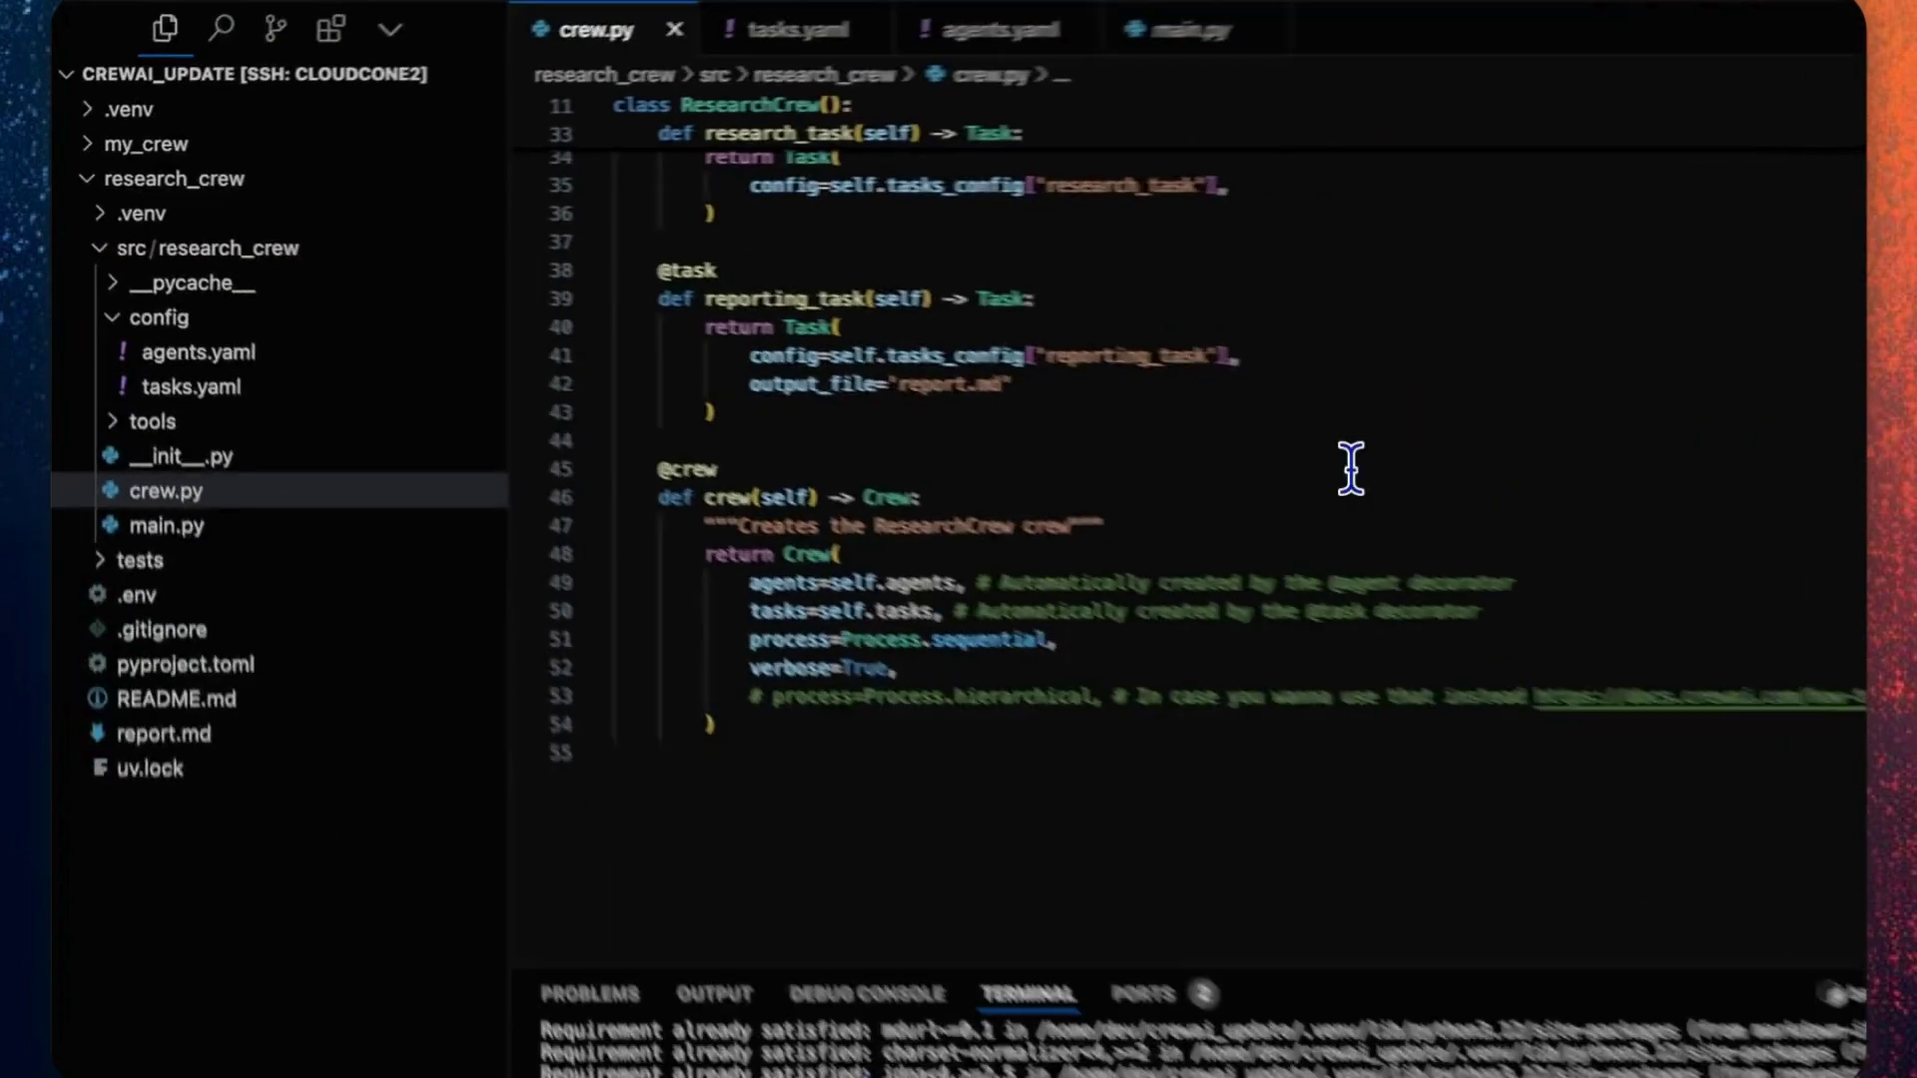
pyautogui.scroll(10, 1098, 407)
pyautogui.click(589, 304)
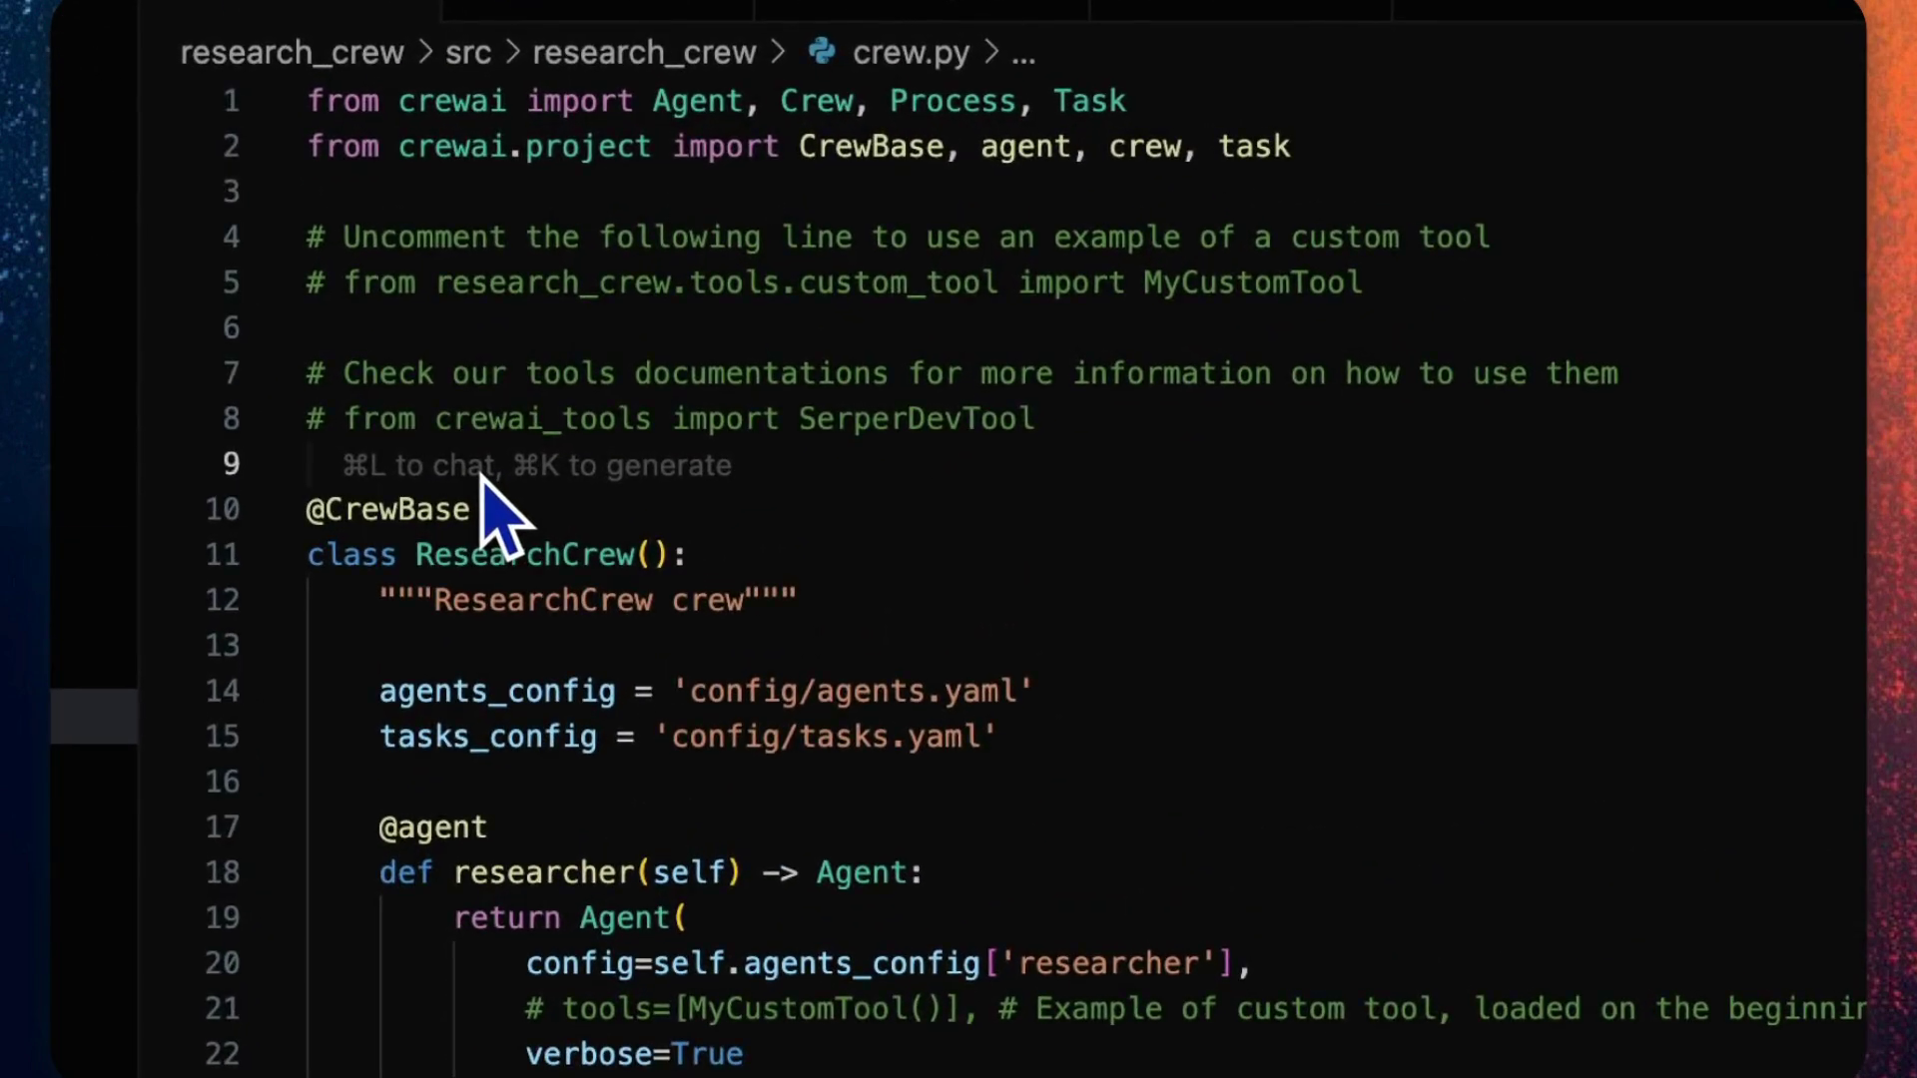
pyautogui.write('import panel as pn  chat_interface = pn.chat.ChatInterface()')
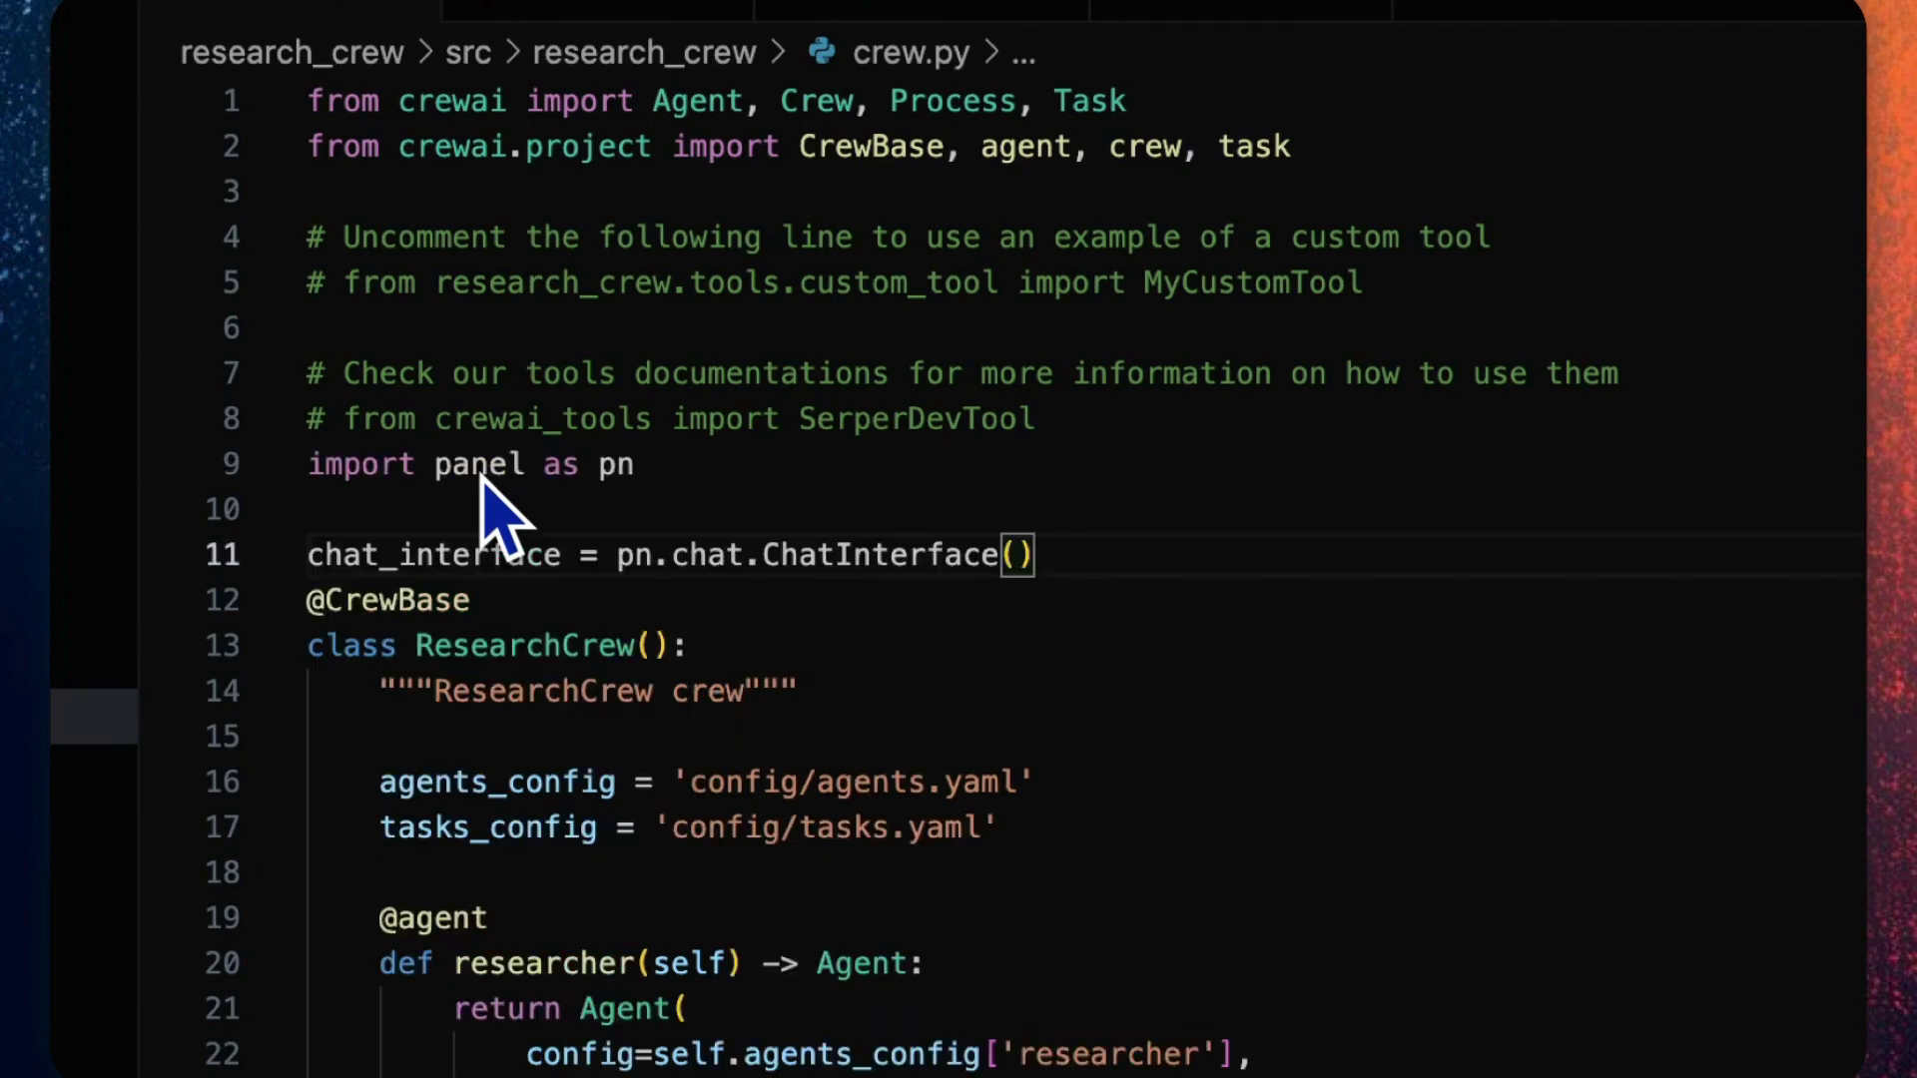
pyautogui.press('Return')
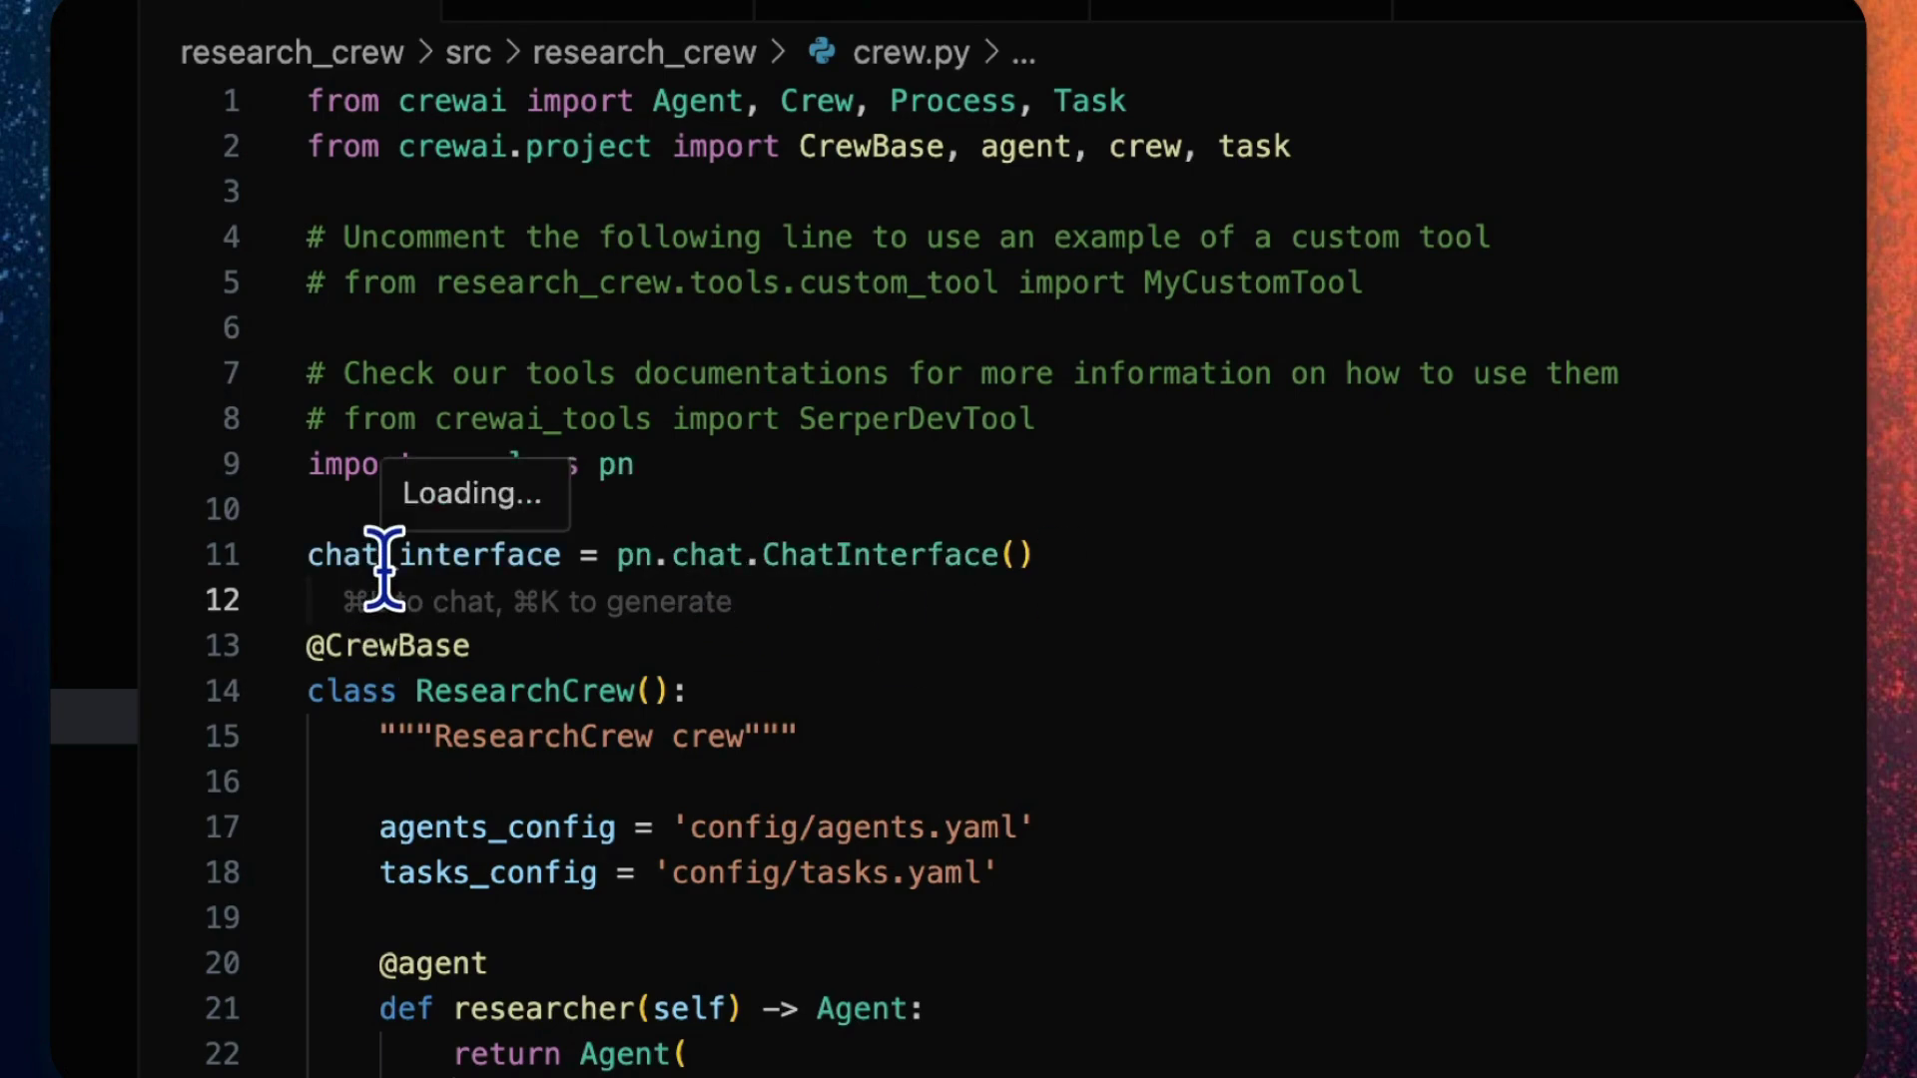
pyautogui.press('Return')
pyautogui.press('Return')
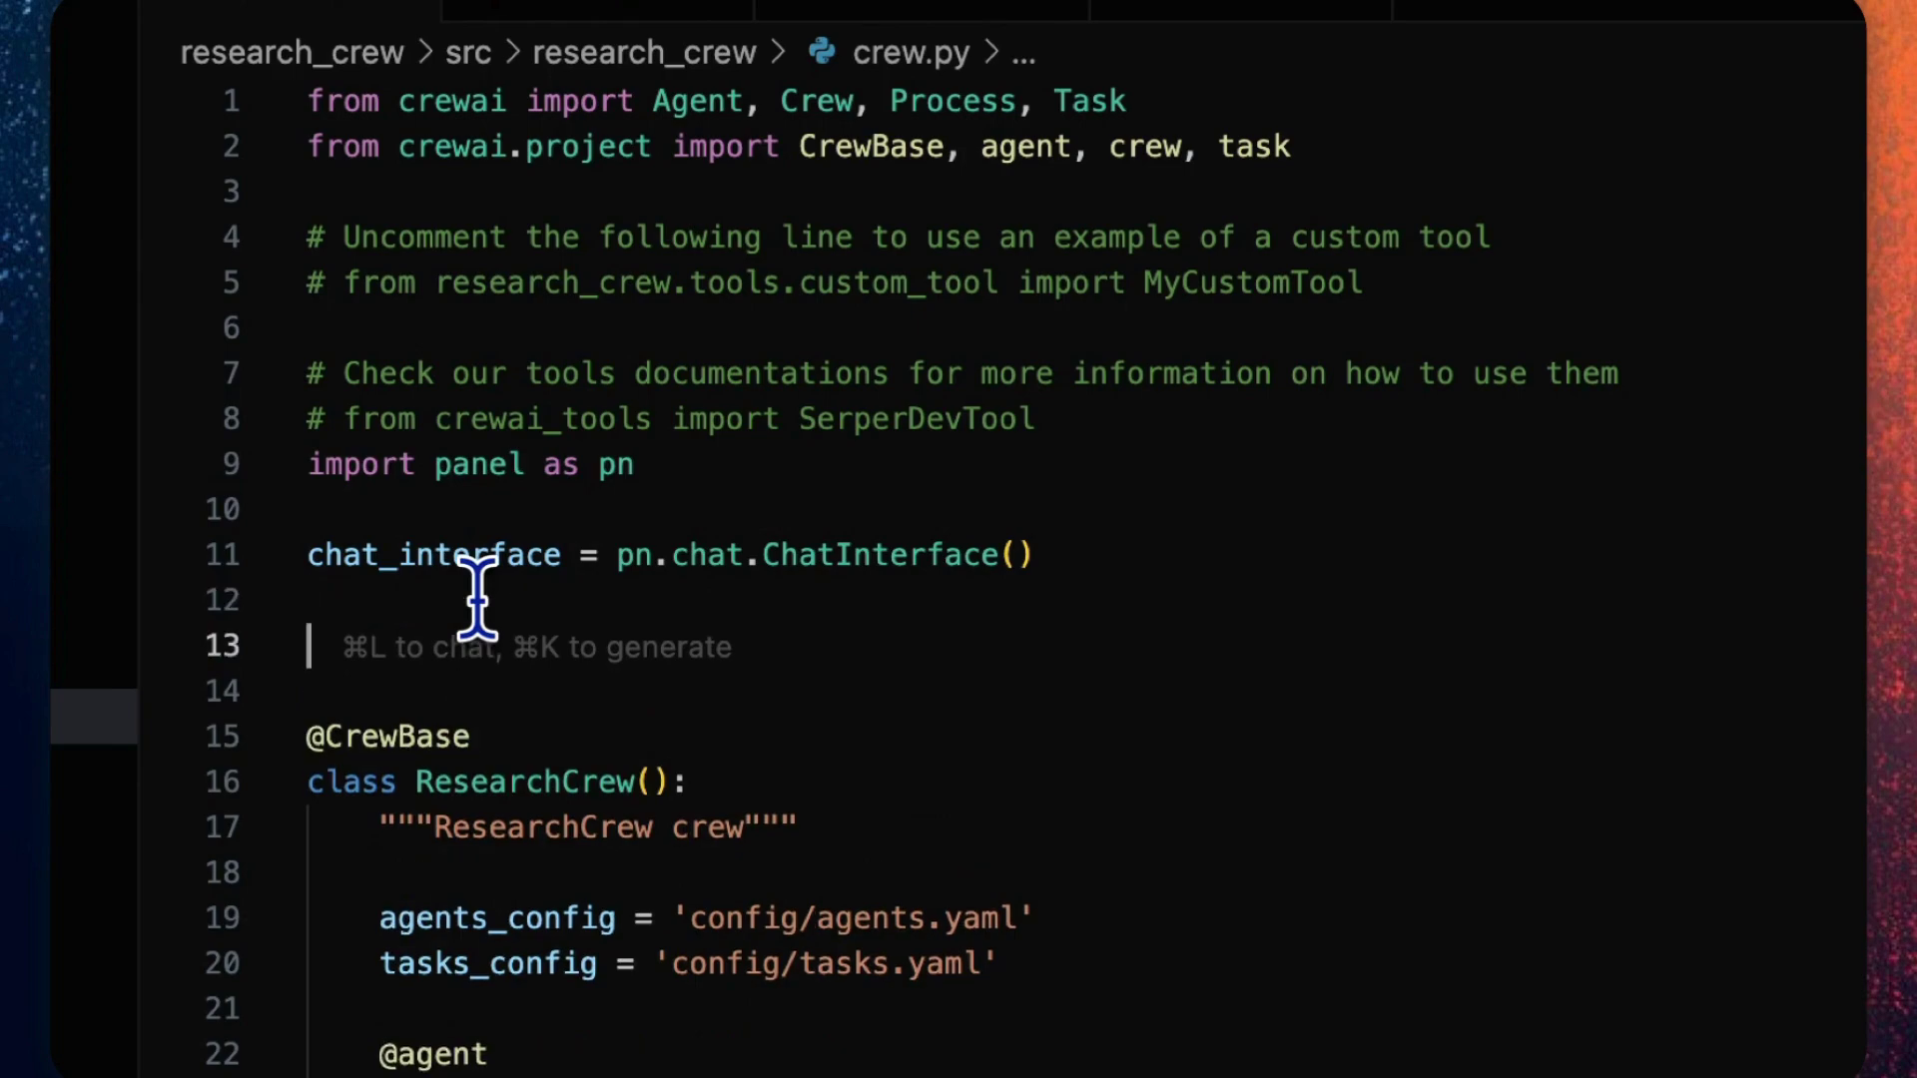
pyautogui.write('from crewai.tasks.task_output import TaskOutput  def print_output(output: TaskOutput):      message = output.raw     chat_interface.send(message, user=output.agent, respond=False)')
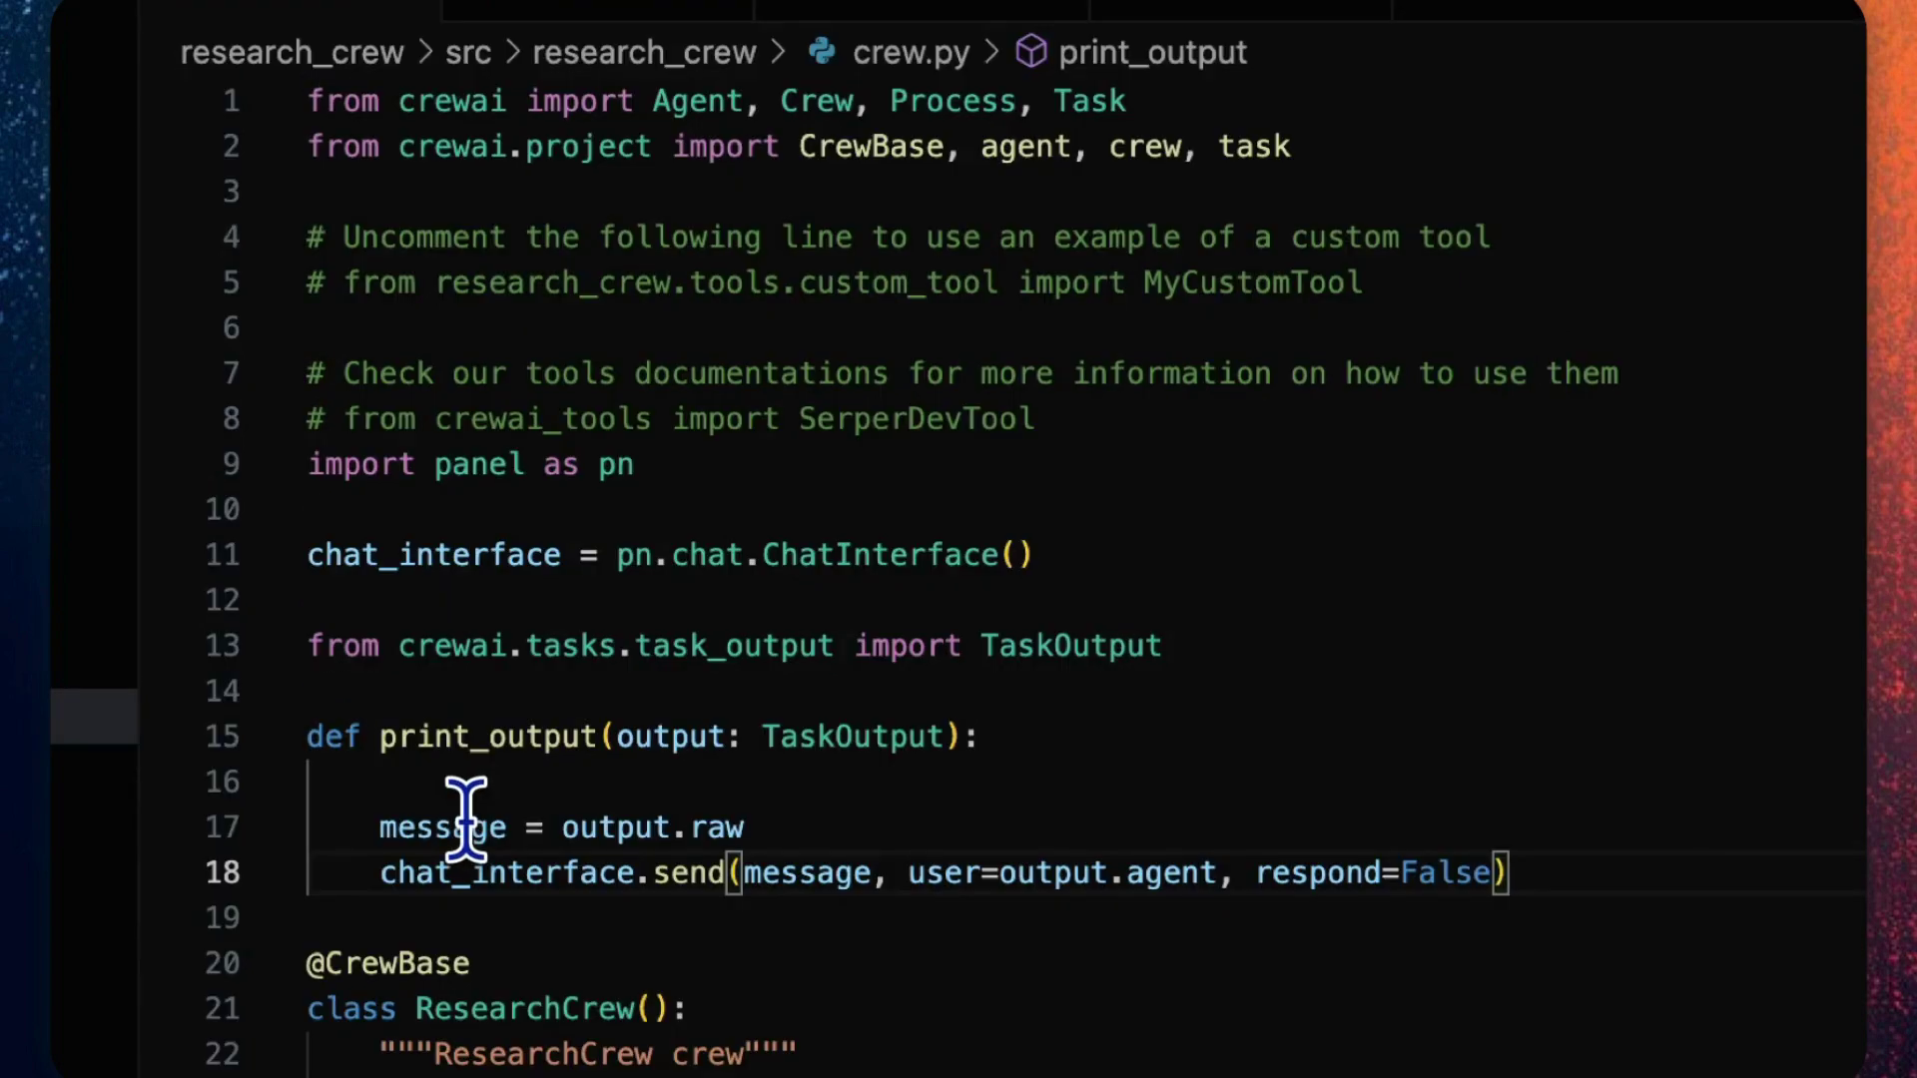
pyautogui.scroll(-1, 466, 824)
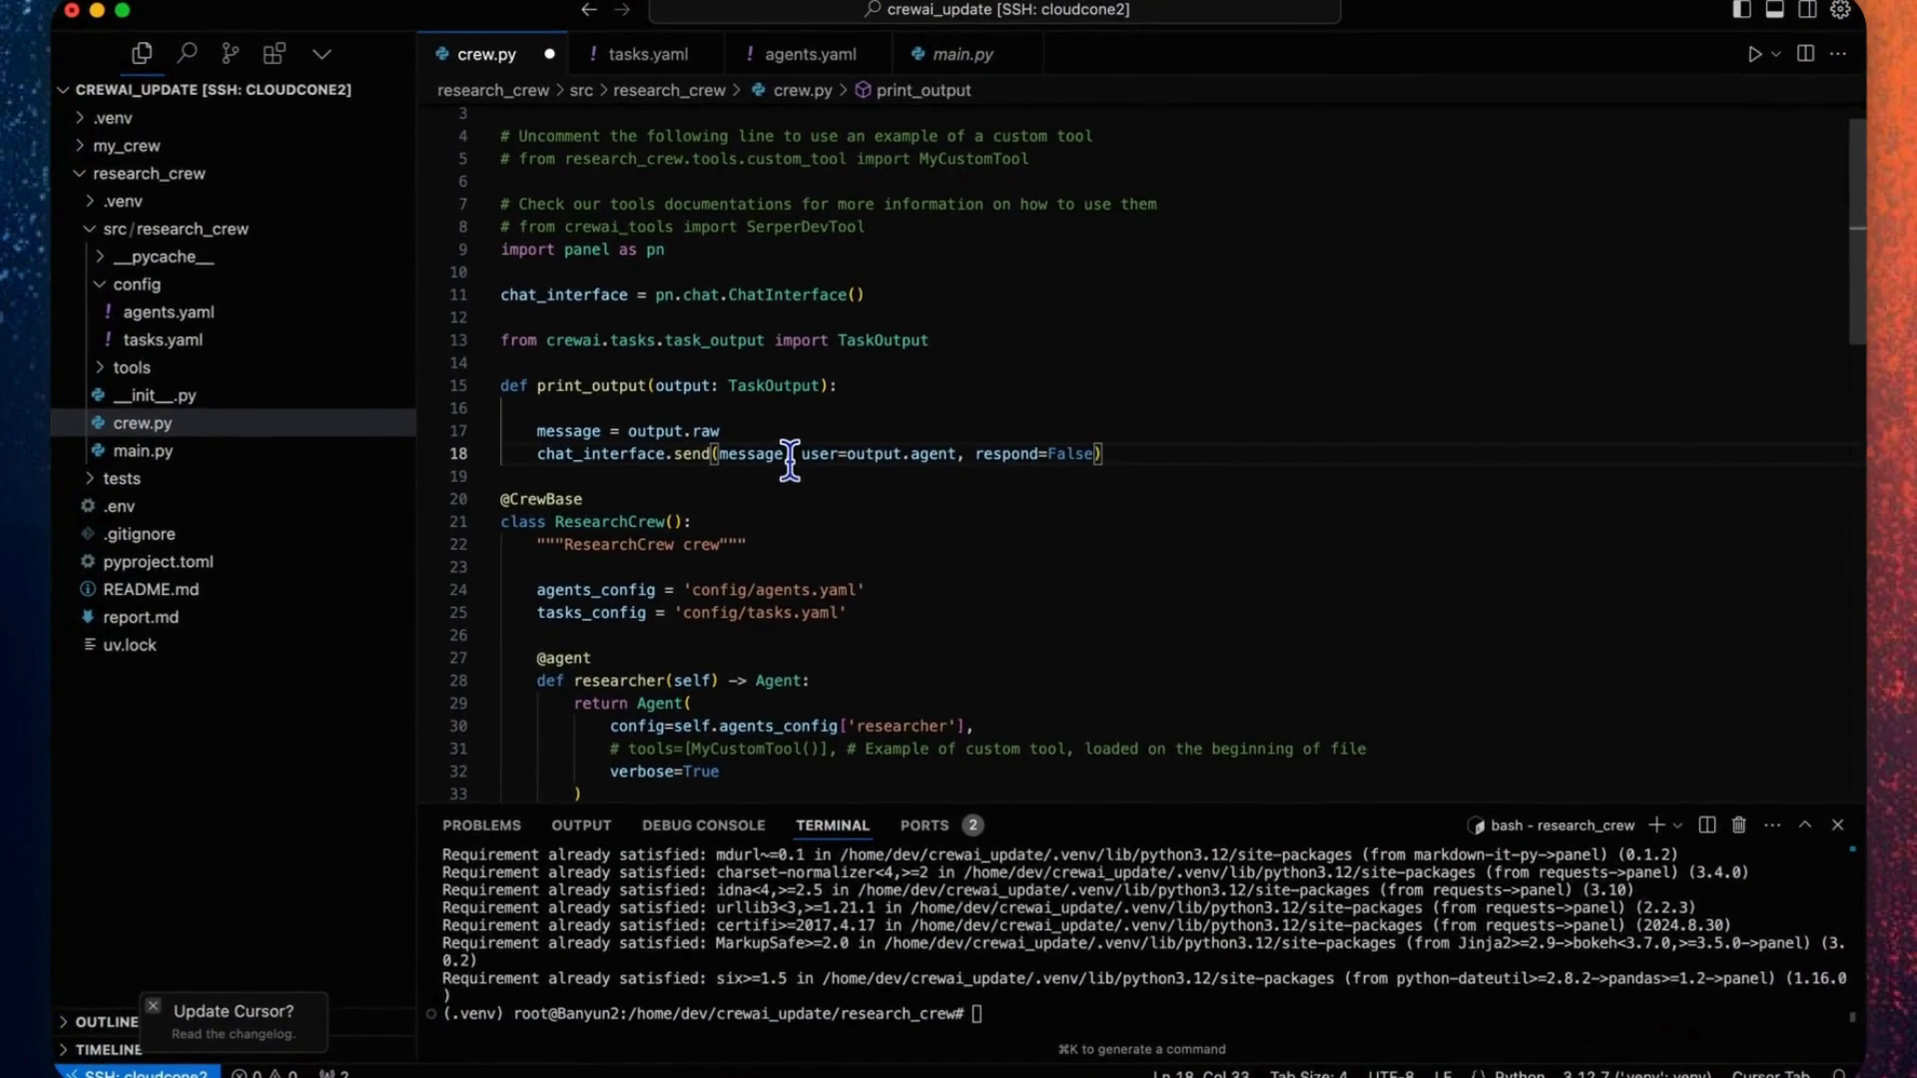
# Add callback=print_output to research_task
pyautogui.click(963, 527)
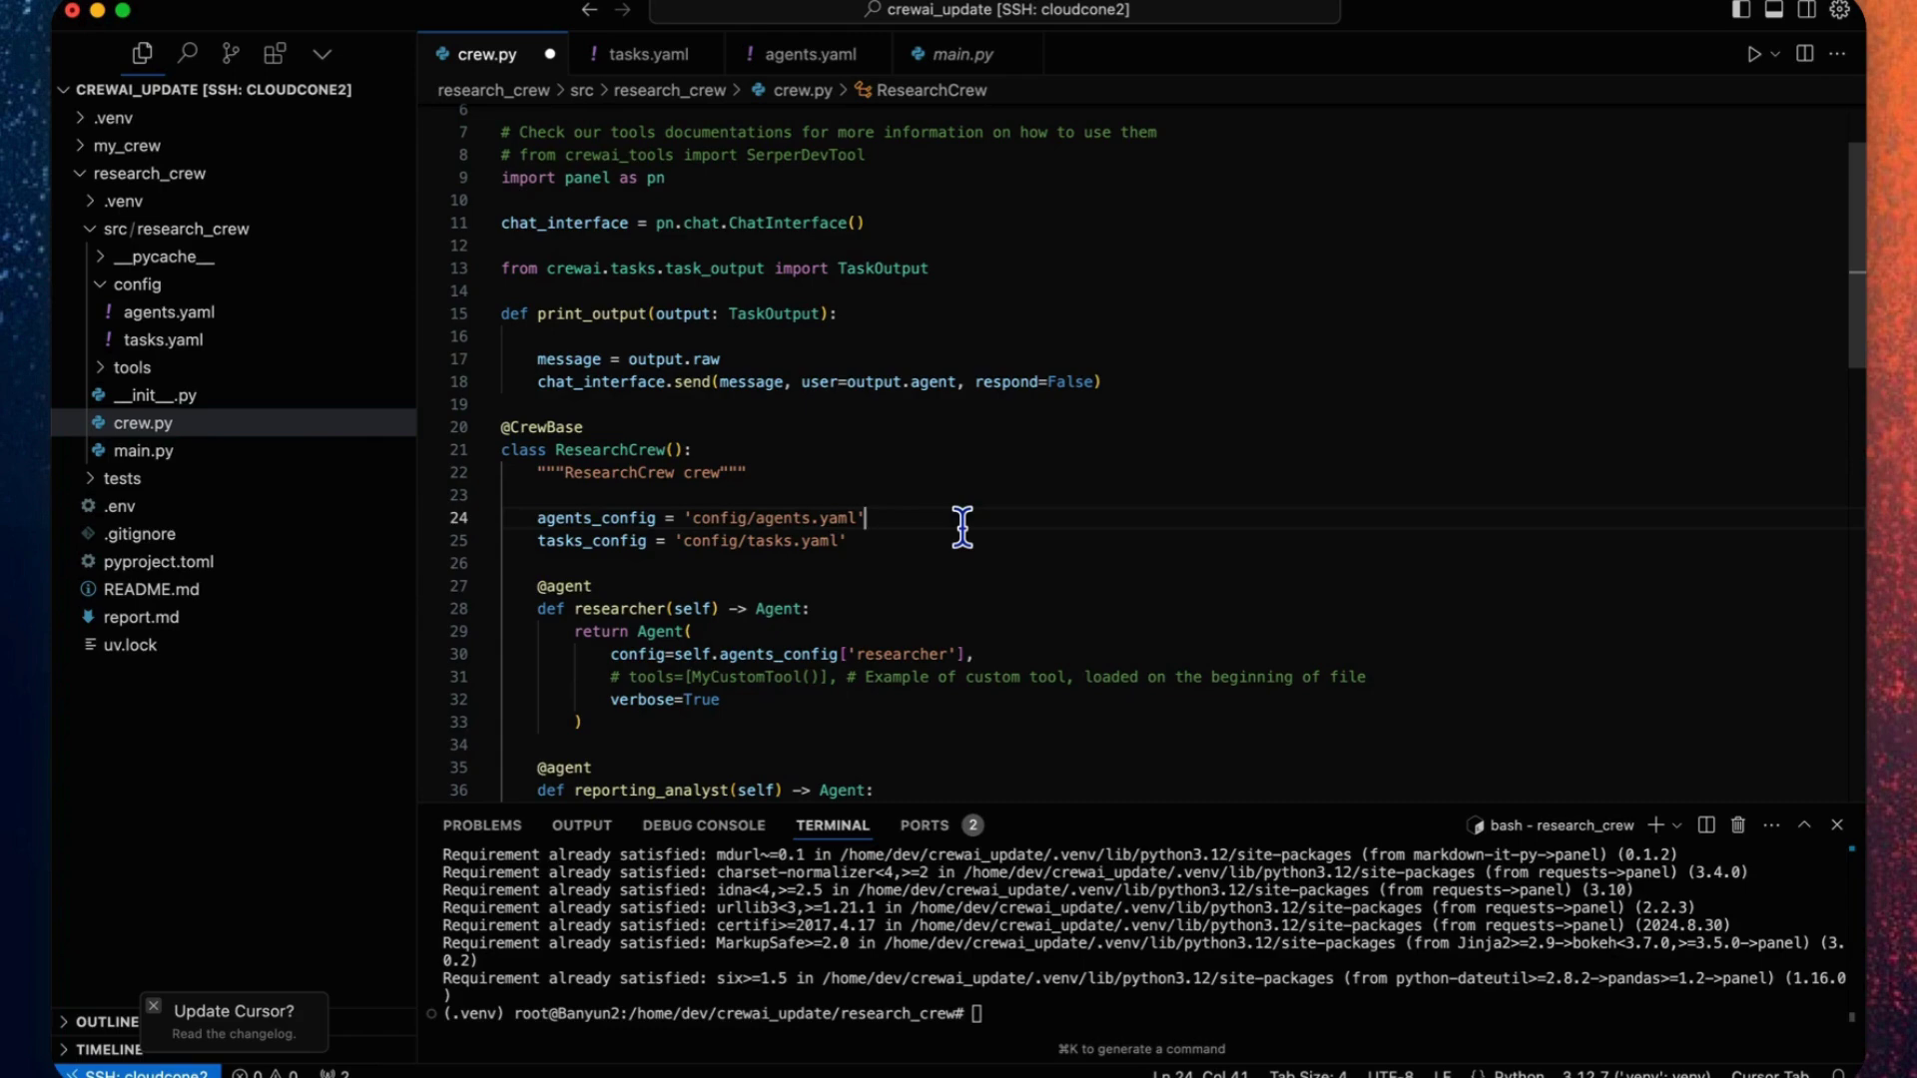
pyautogui.scroll(-3, 961, 527)
pyautogui.scroll(-3, 962, 528)
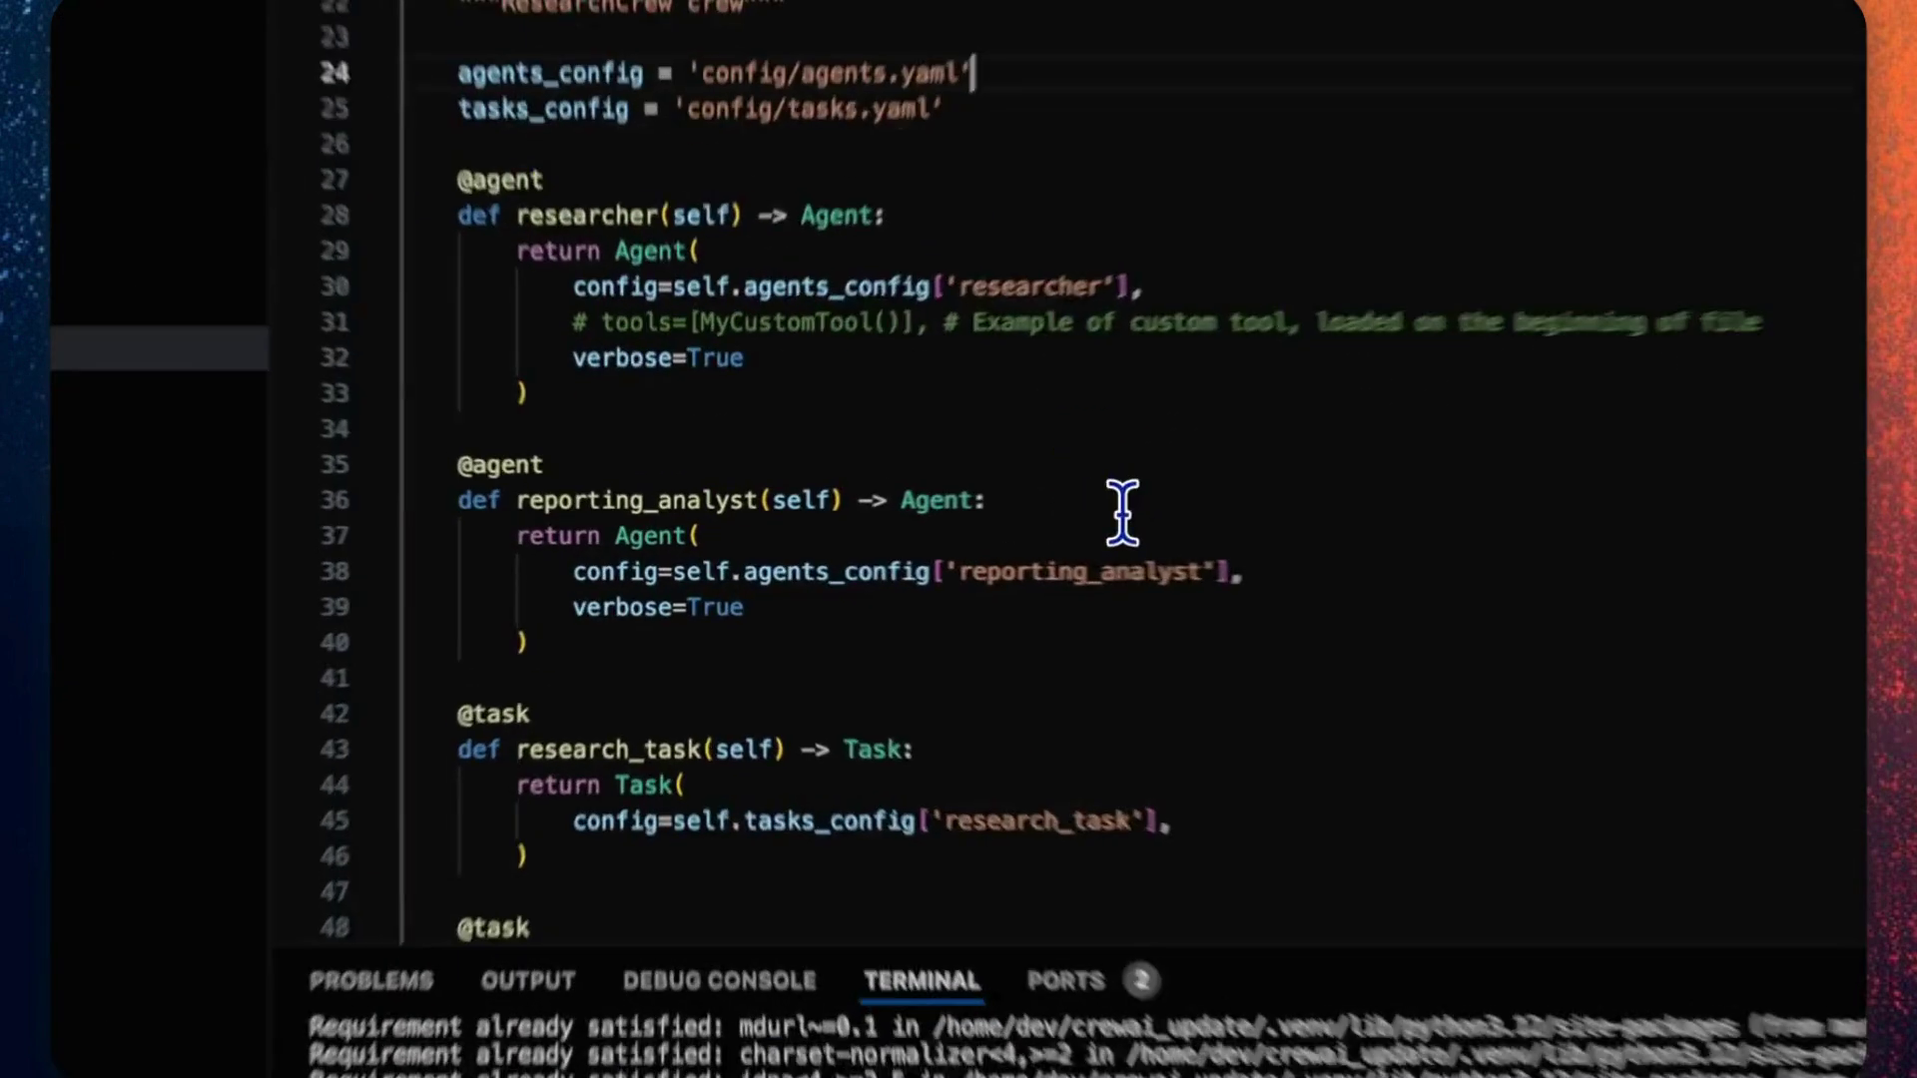
pyautogui.scroll(-2, 469, 766)
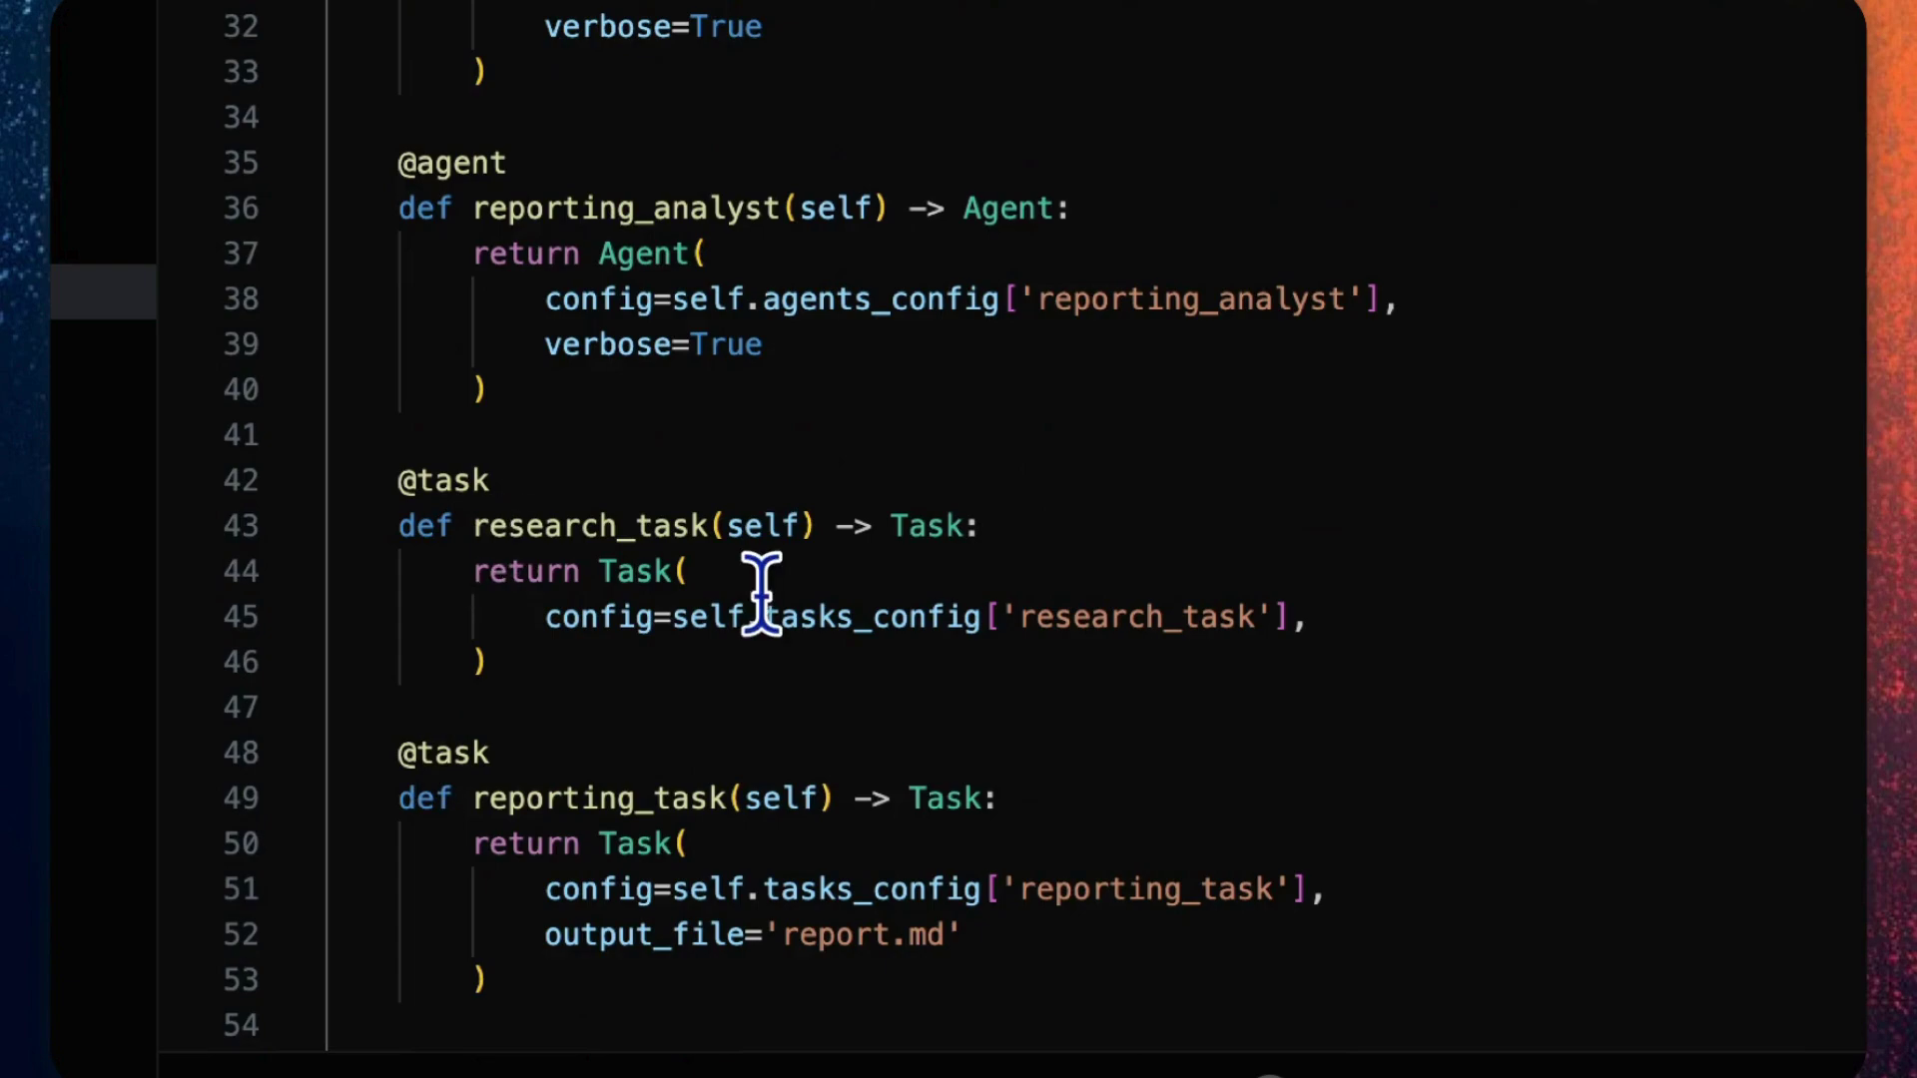
pyautogui.click(1397, 619)
pyautogui.press('Return')
pyautogui.write('callback=print_output')
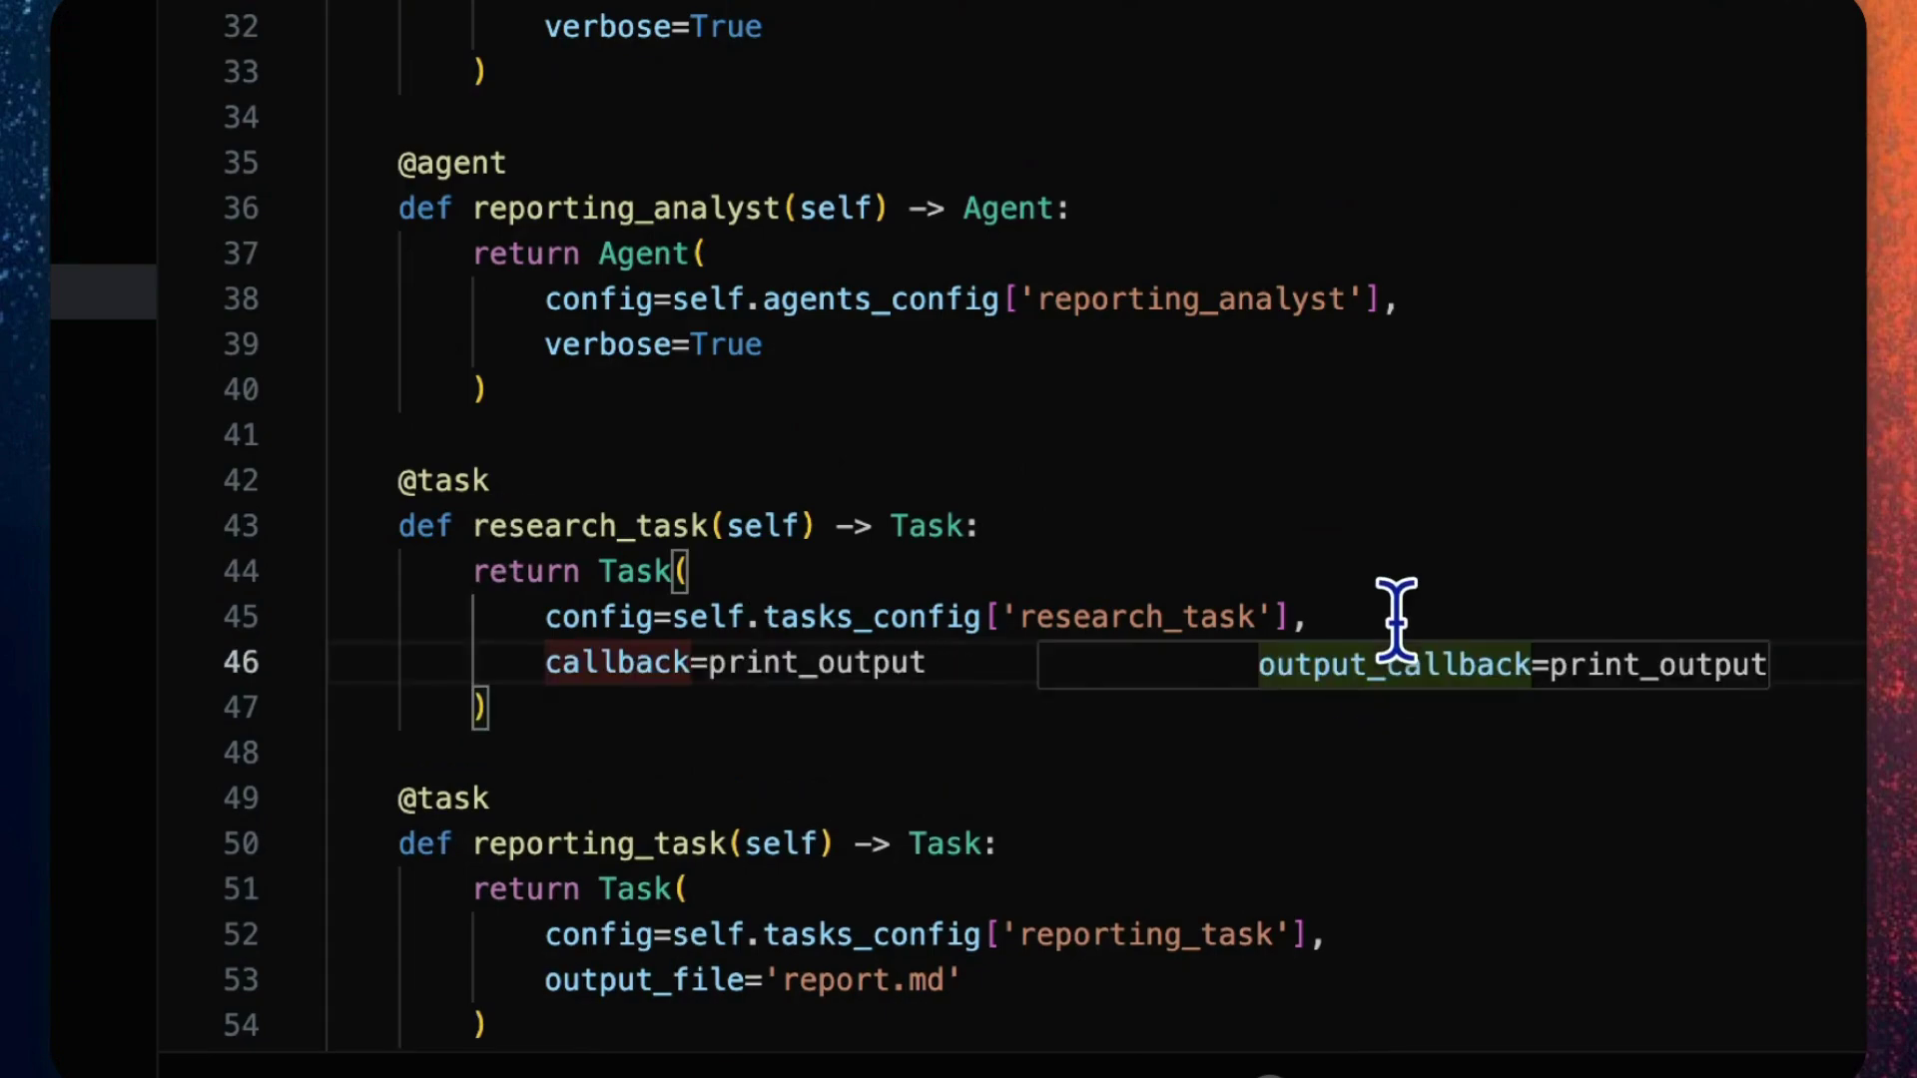
pyautogui.write(',')
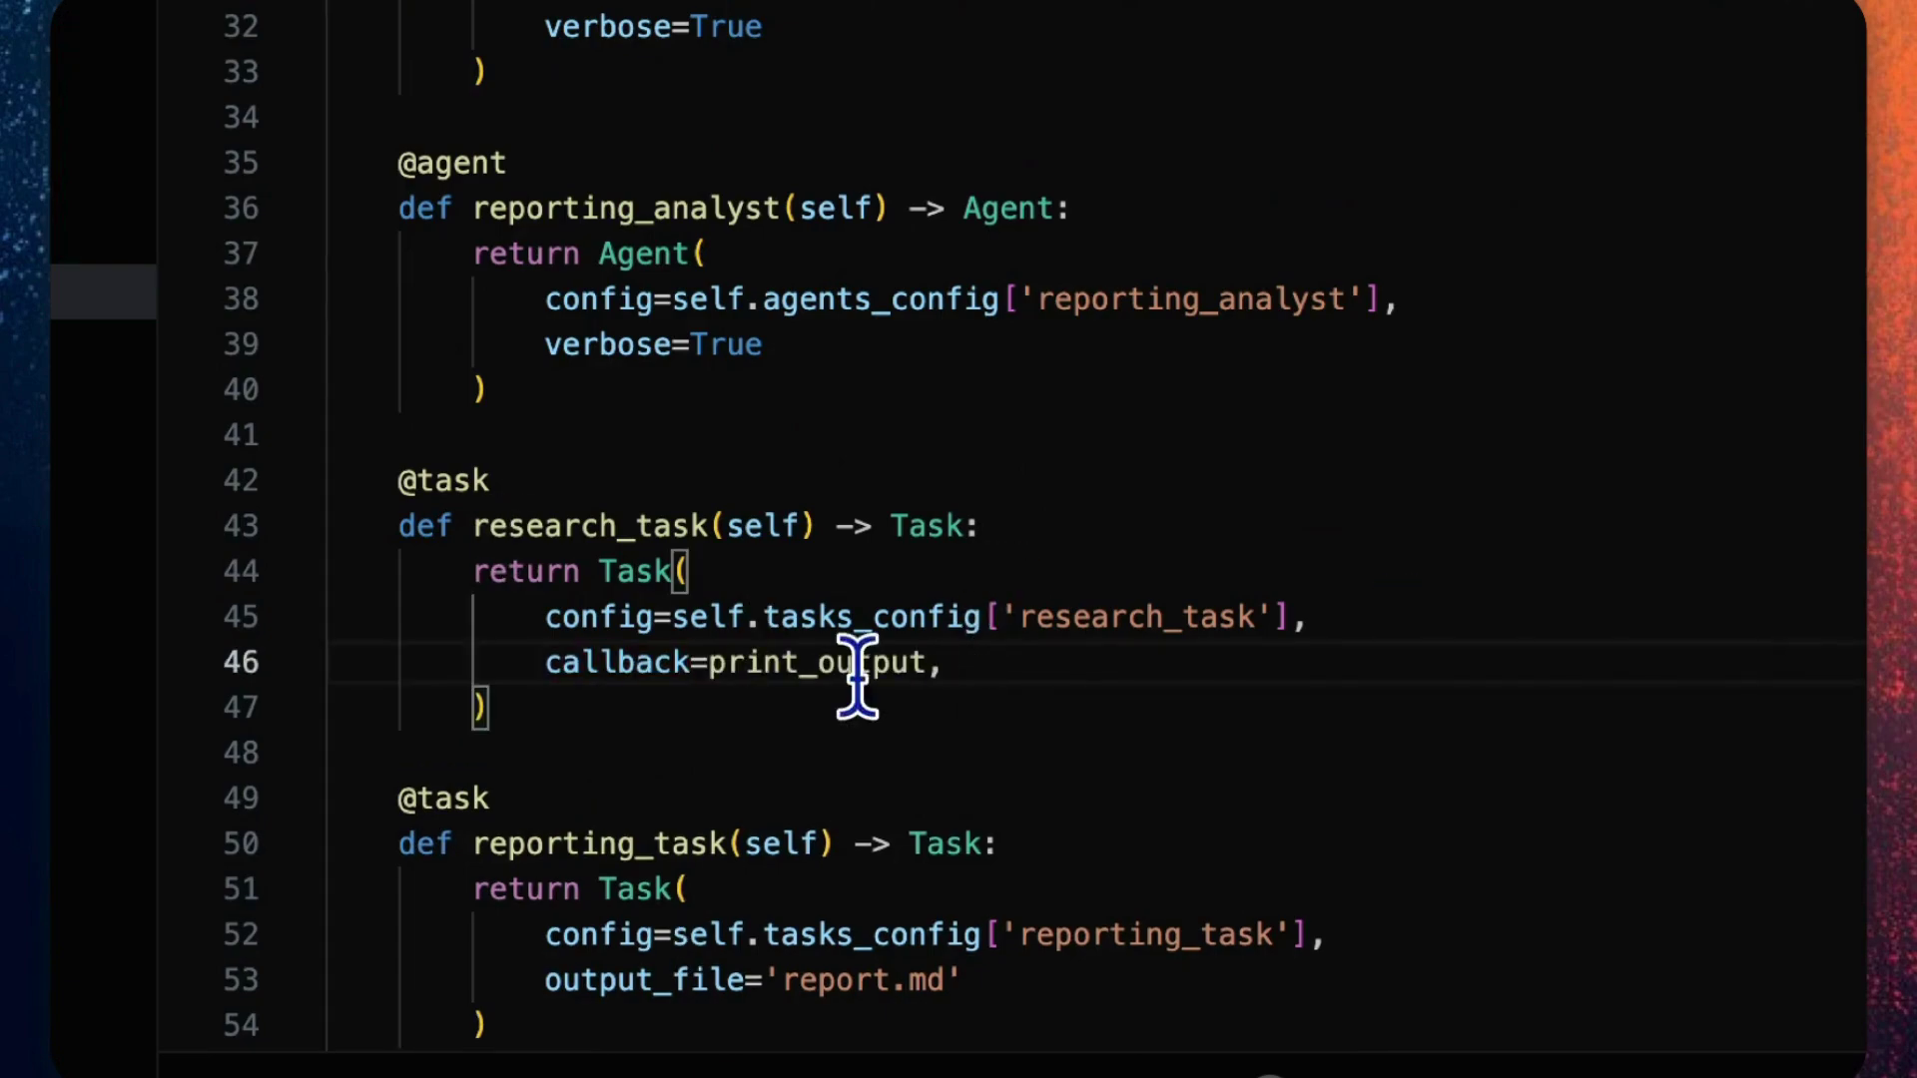
pyautogui.scroll(-3, 943, 660)
# Give reporting_task the print_output callback and human_input=True
pyautogui.click(1026, 607)
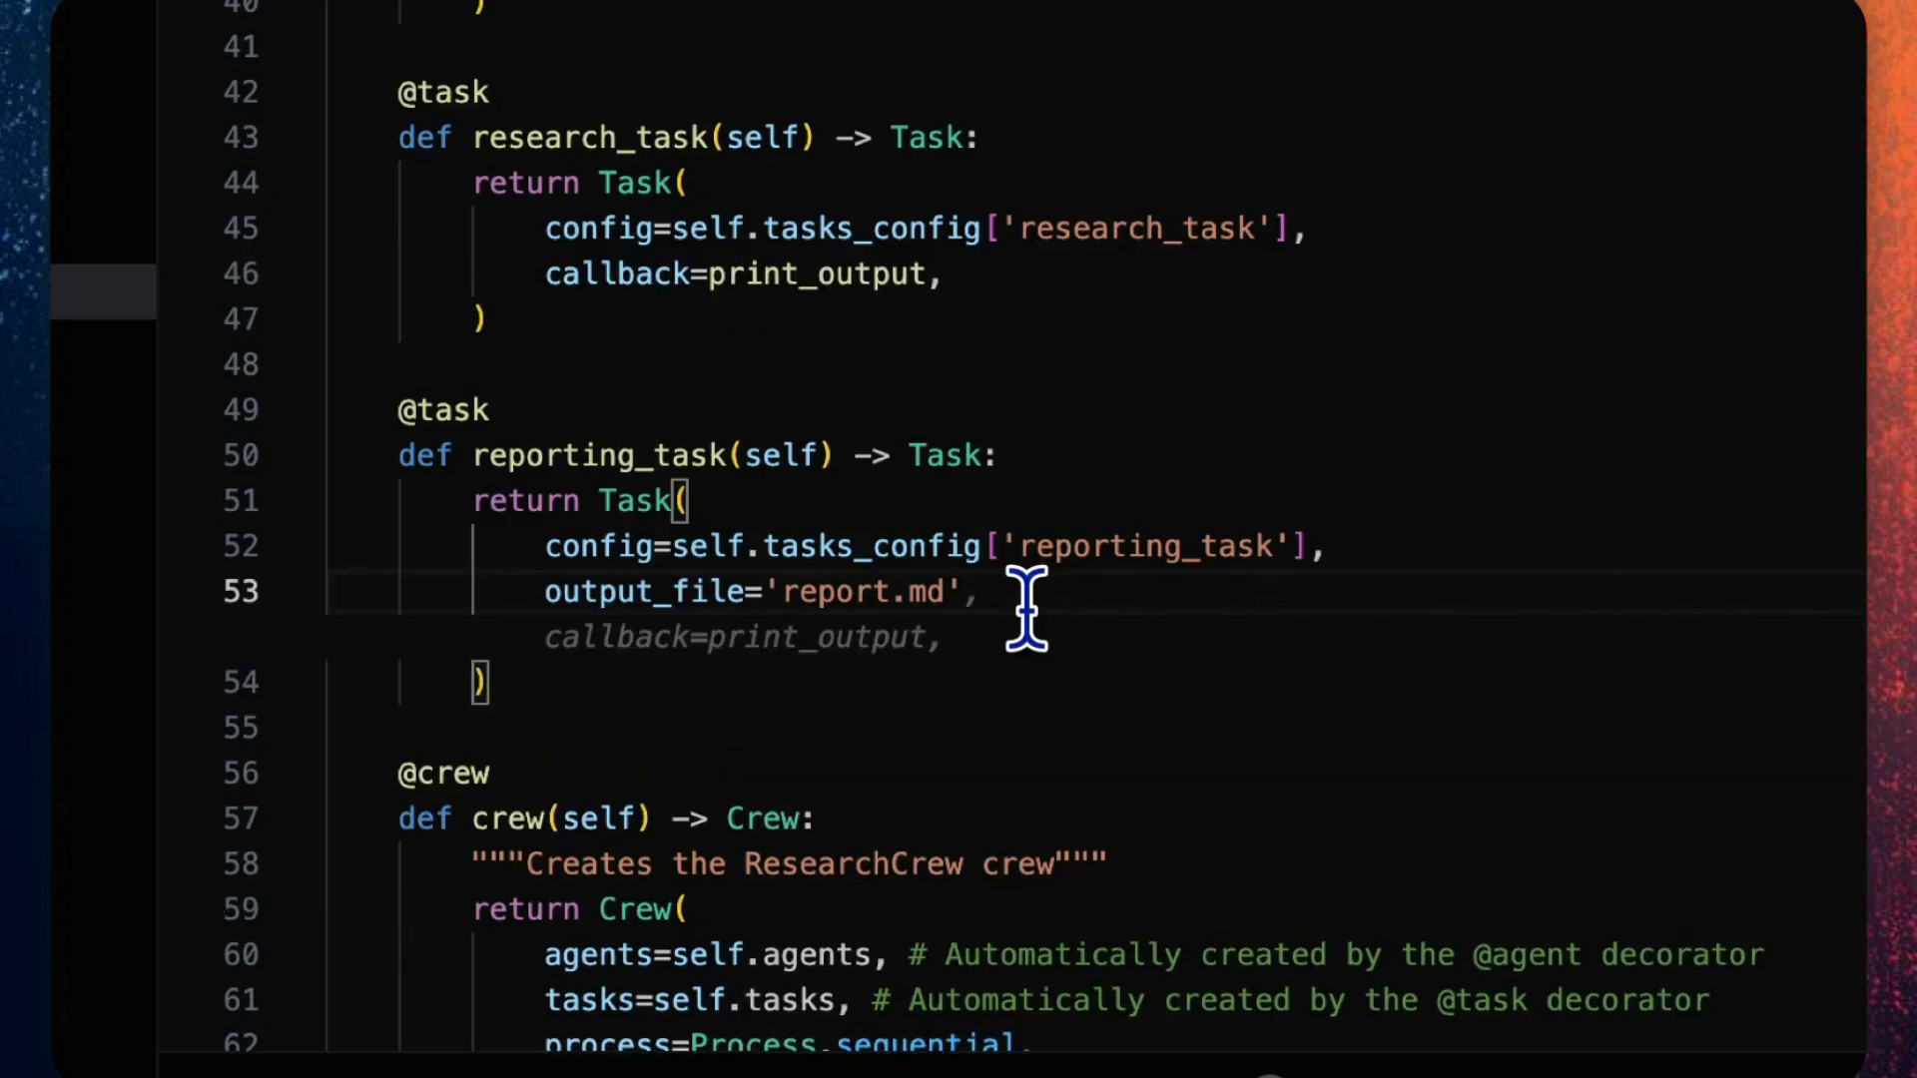
pyautogui.write(',')
pyautogui.press('Tab')
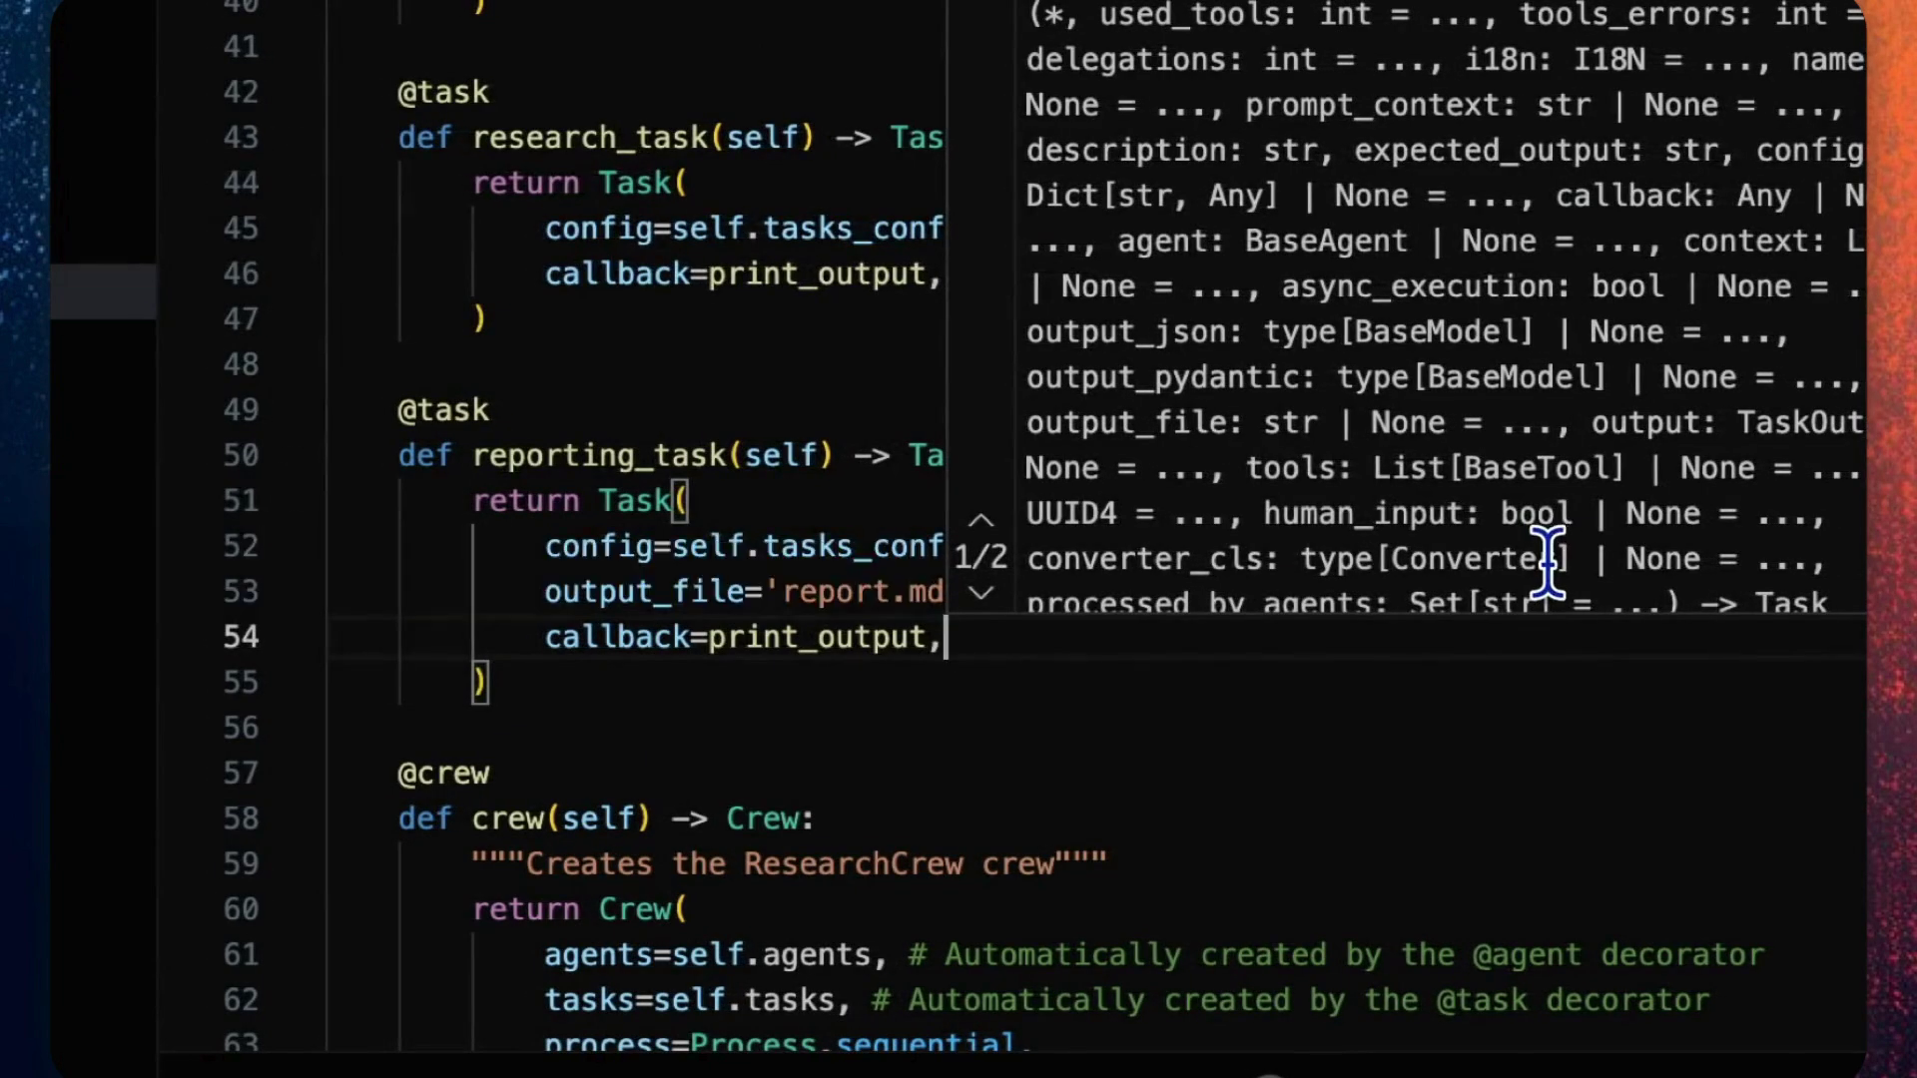
pyautogui.click(1547, 413)
pyautogui.click(919, 572)
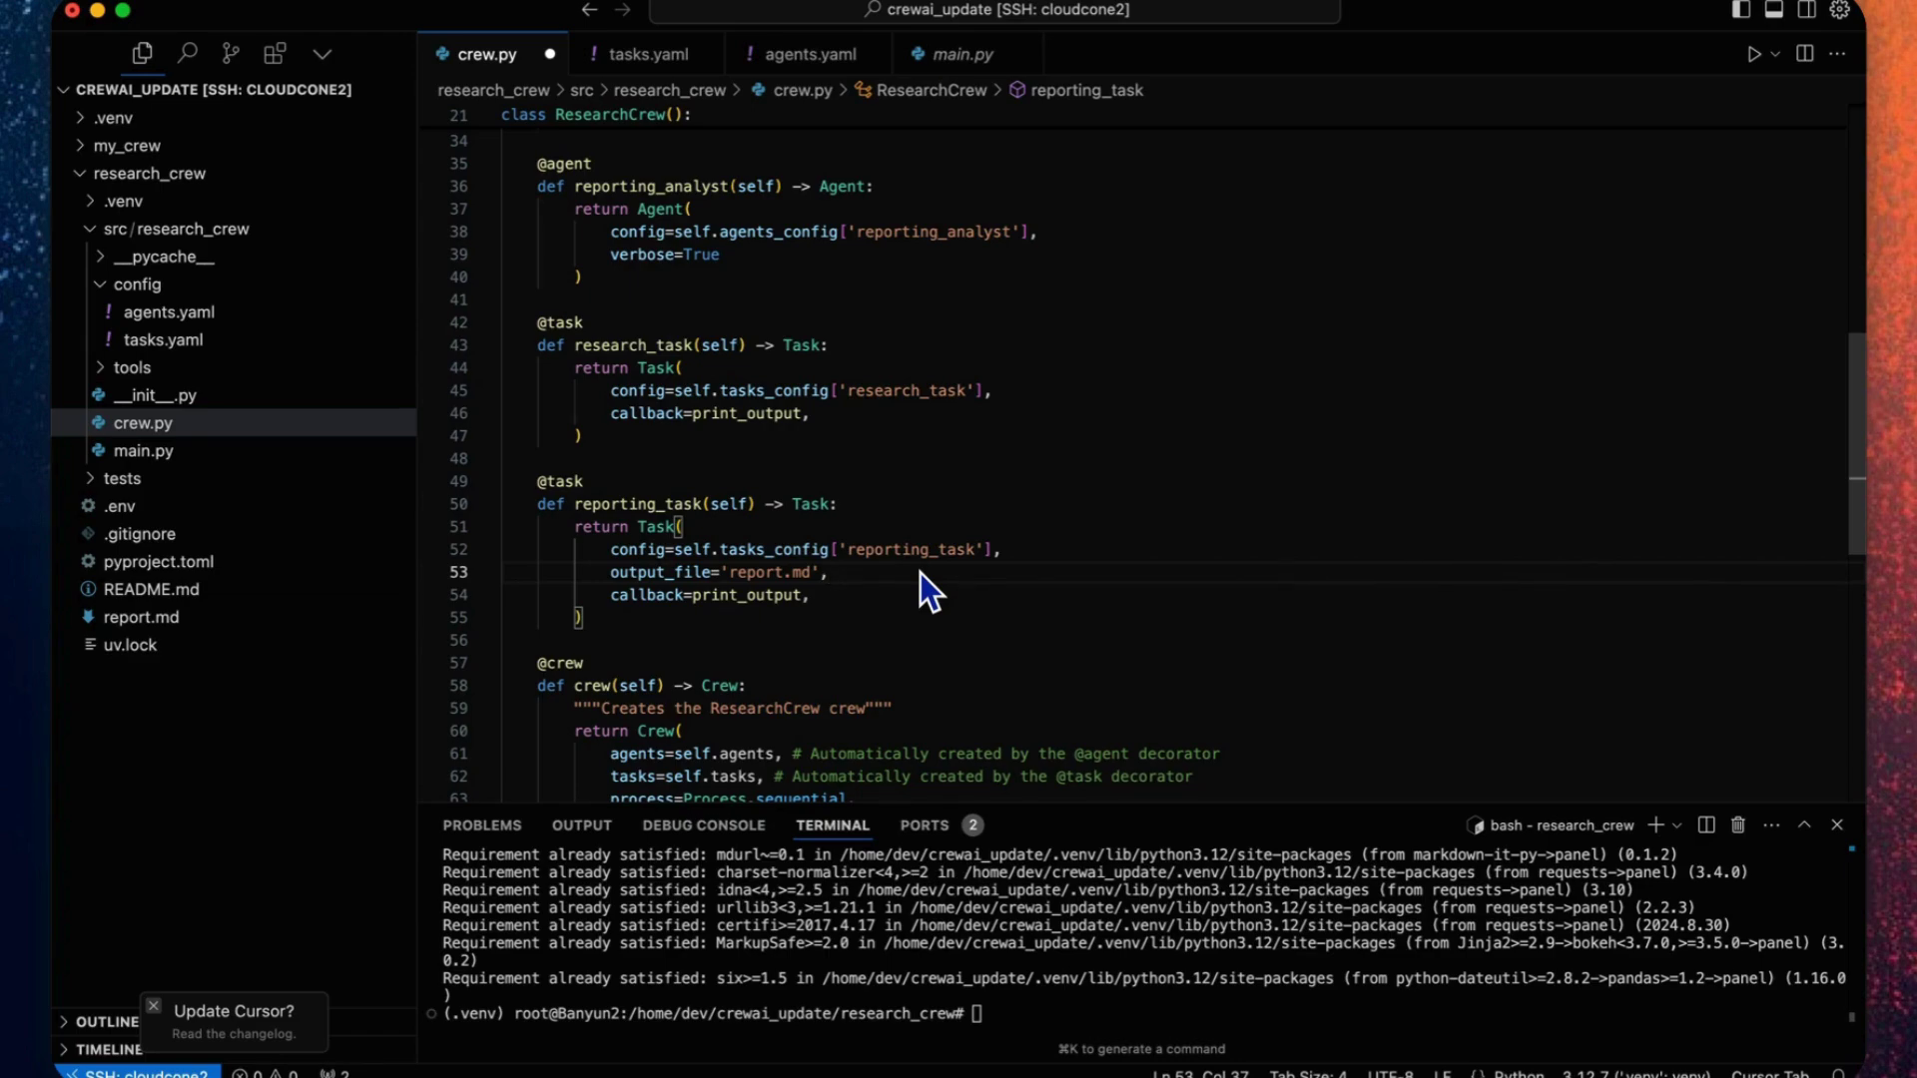
pyautogui.click(841, 595)
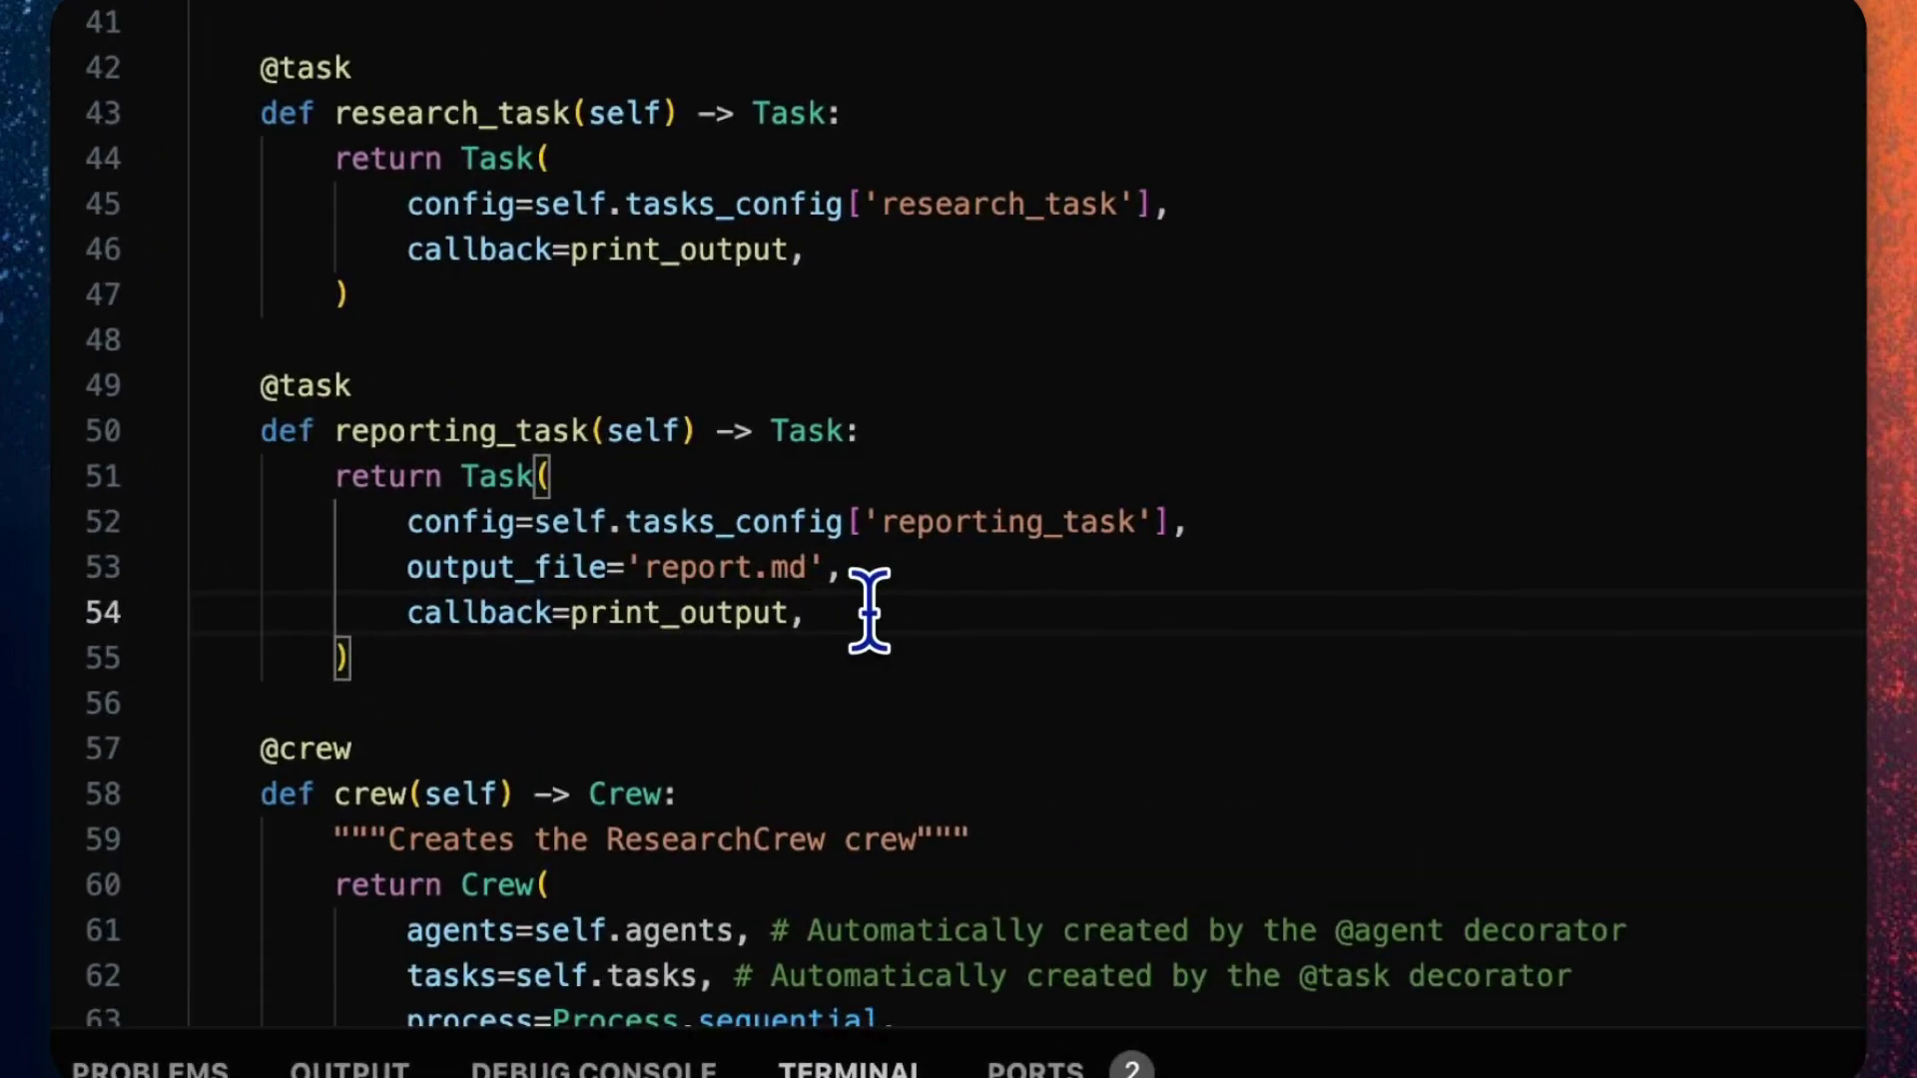
pyautogui.press('Return')
pyautogui.write('human_input=True,')
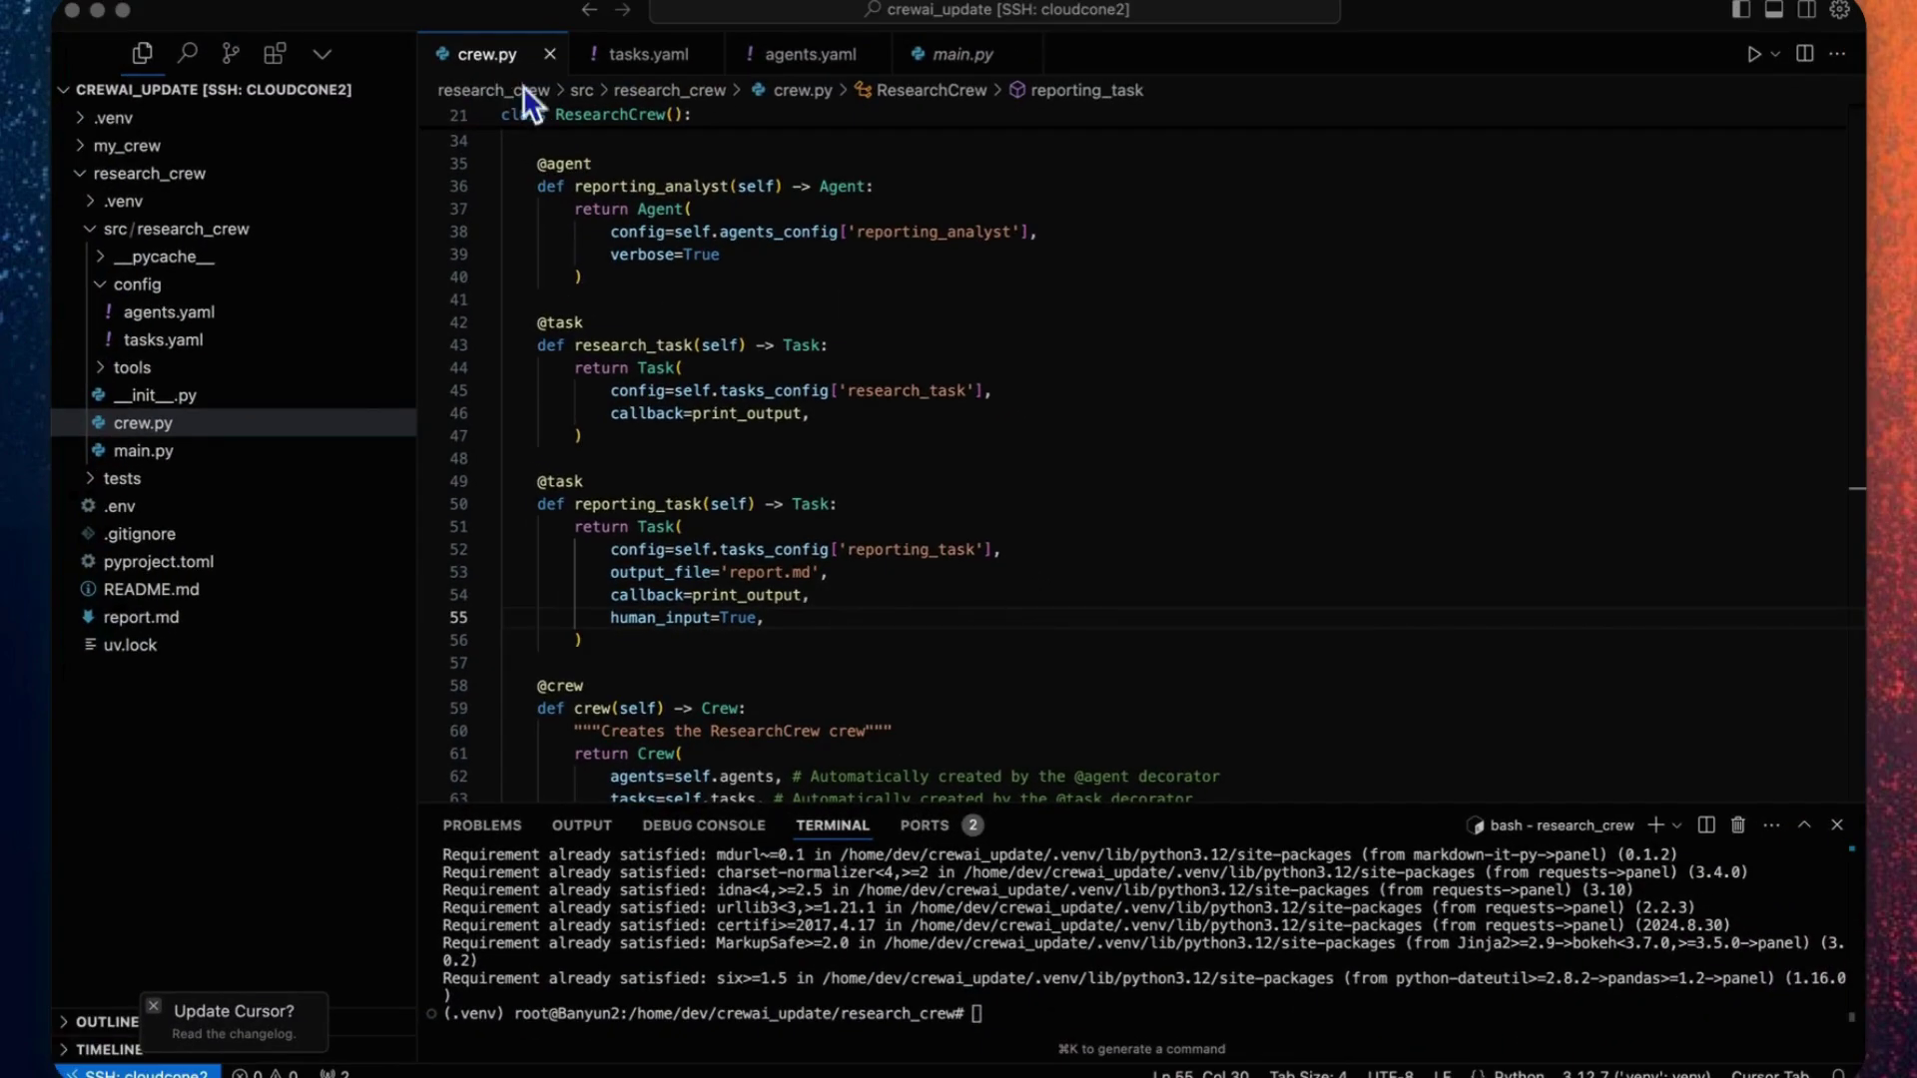
# Delete all of main.py's existing run, train and replay code
pyautogui.click(950, 64)
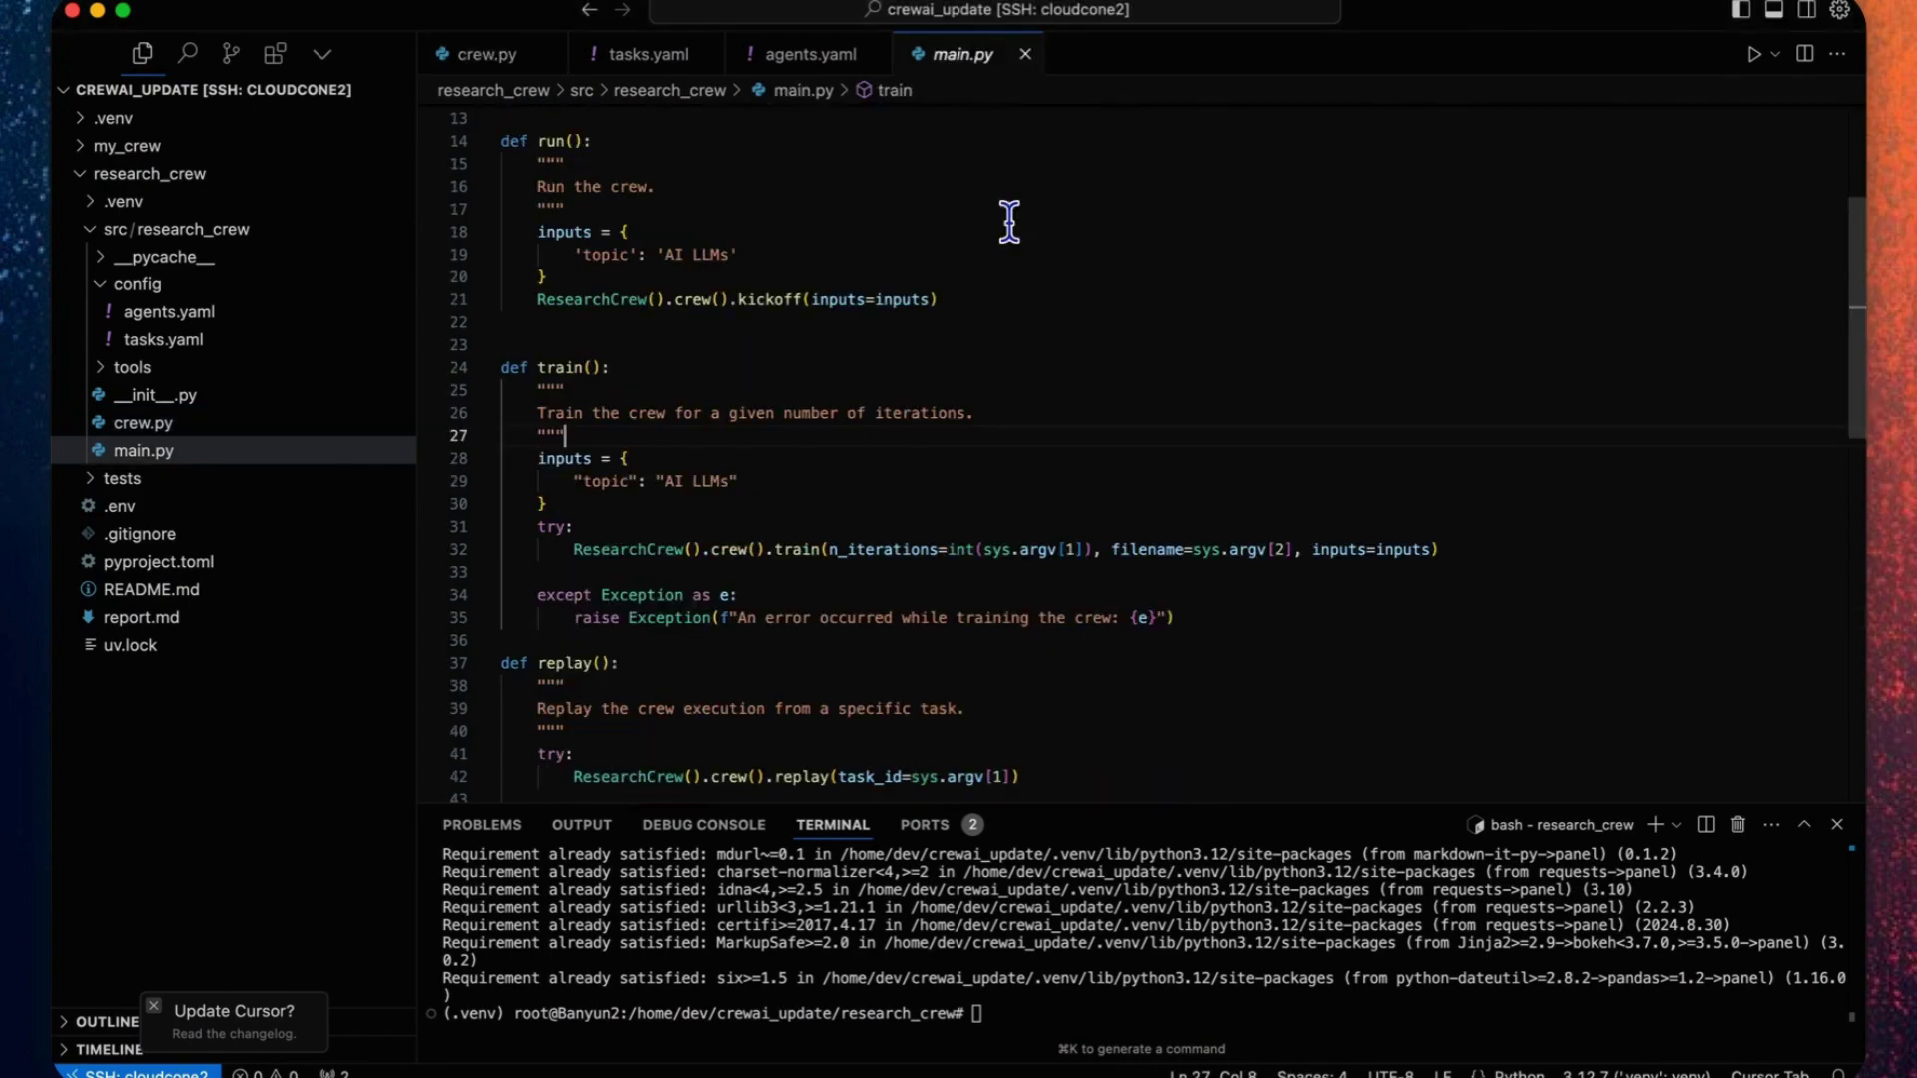
pyautogui.scroll(5, 1009, 222)
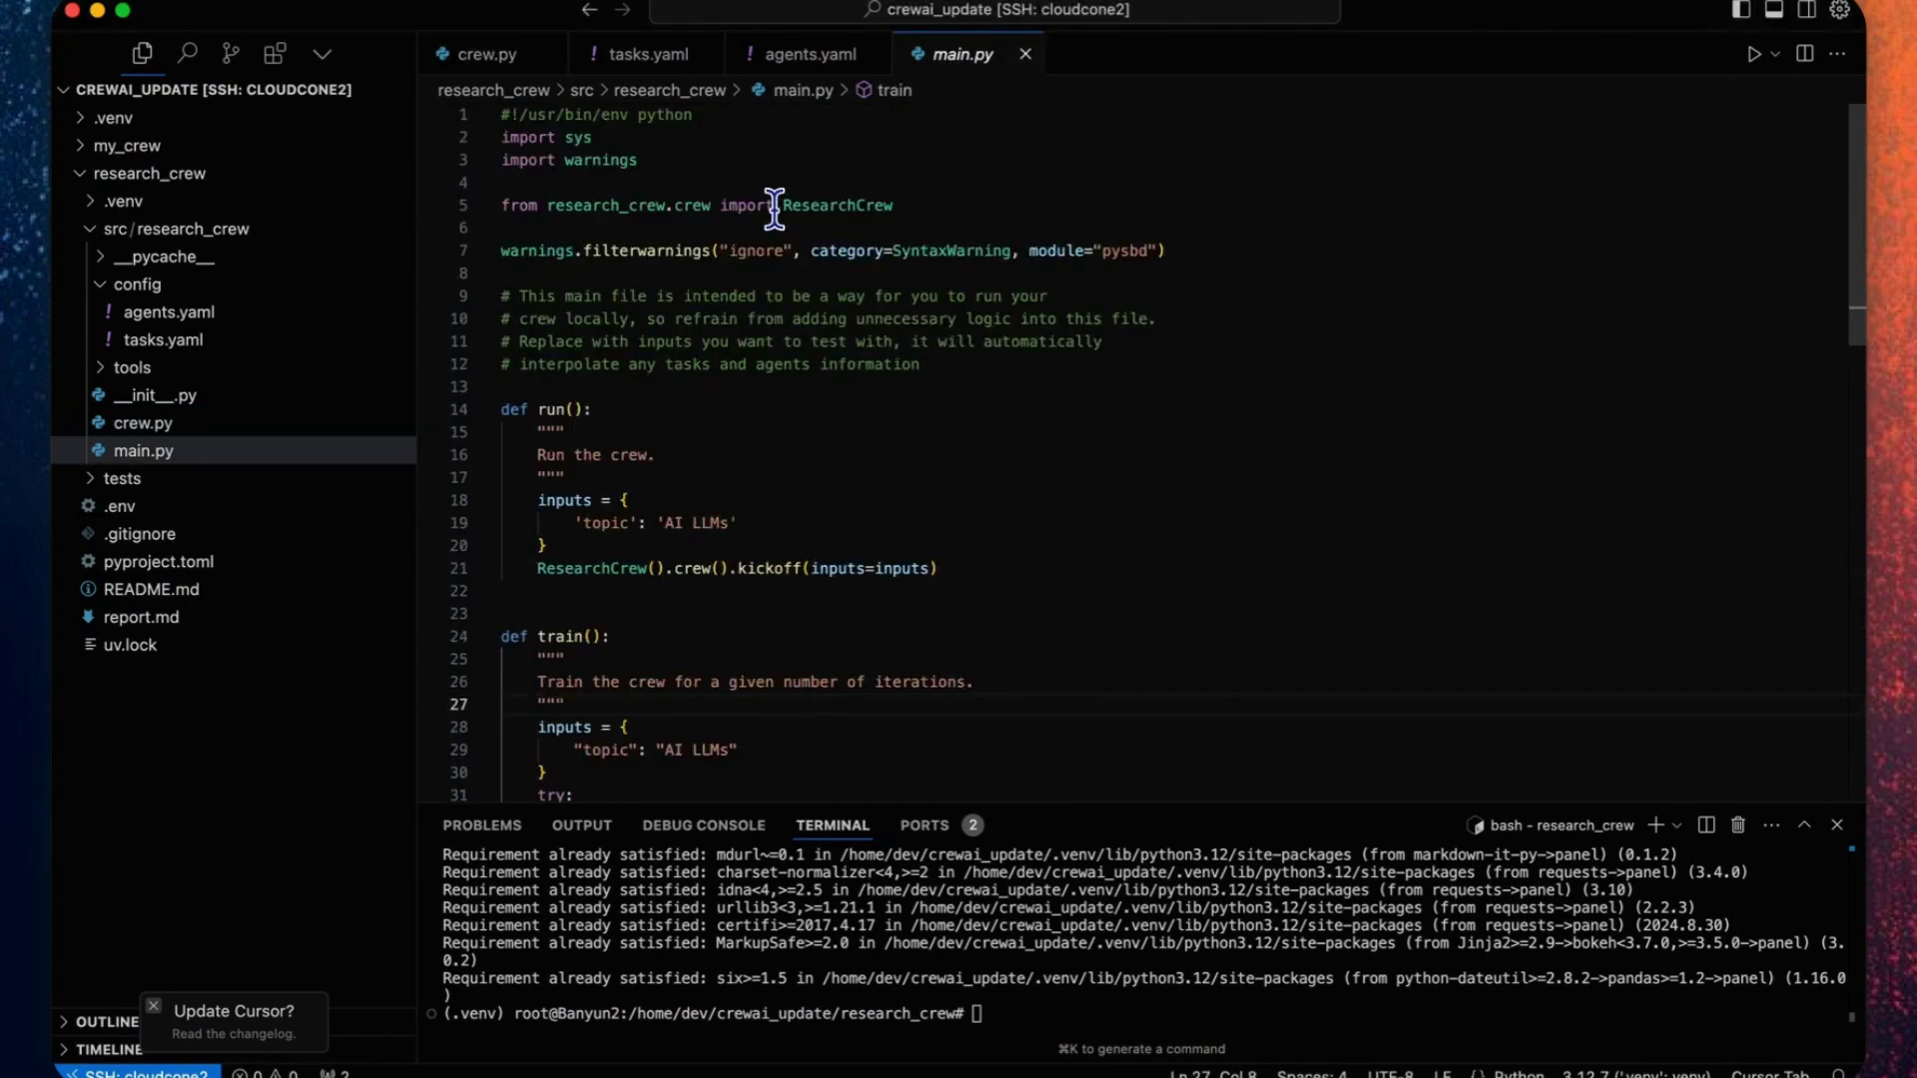
pyautogui.hotkey('ctrl', 'a')
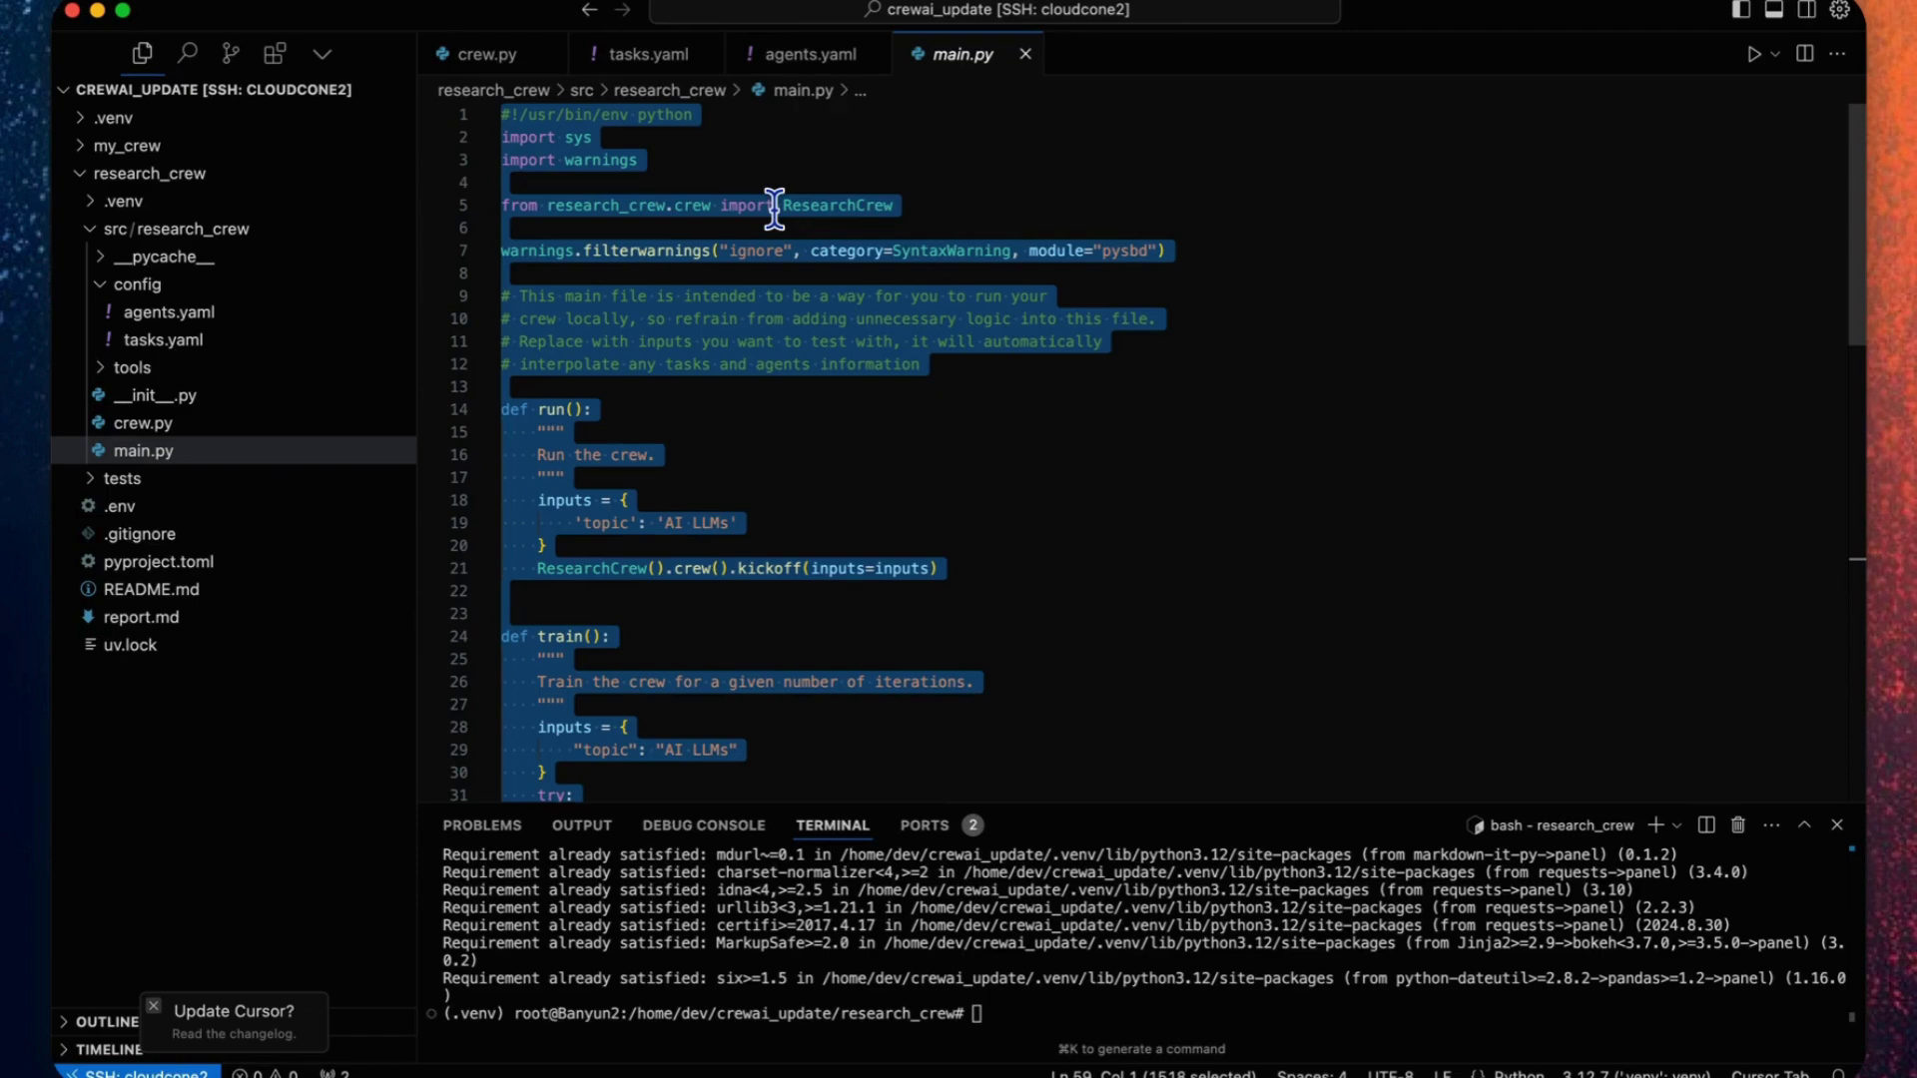
pyautogui.press('BackSpace')
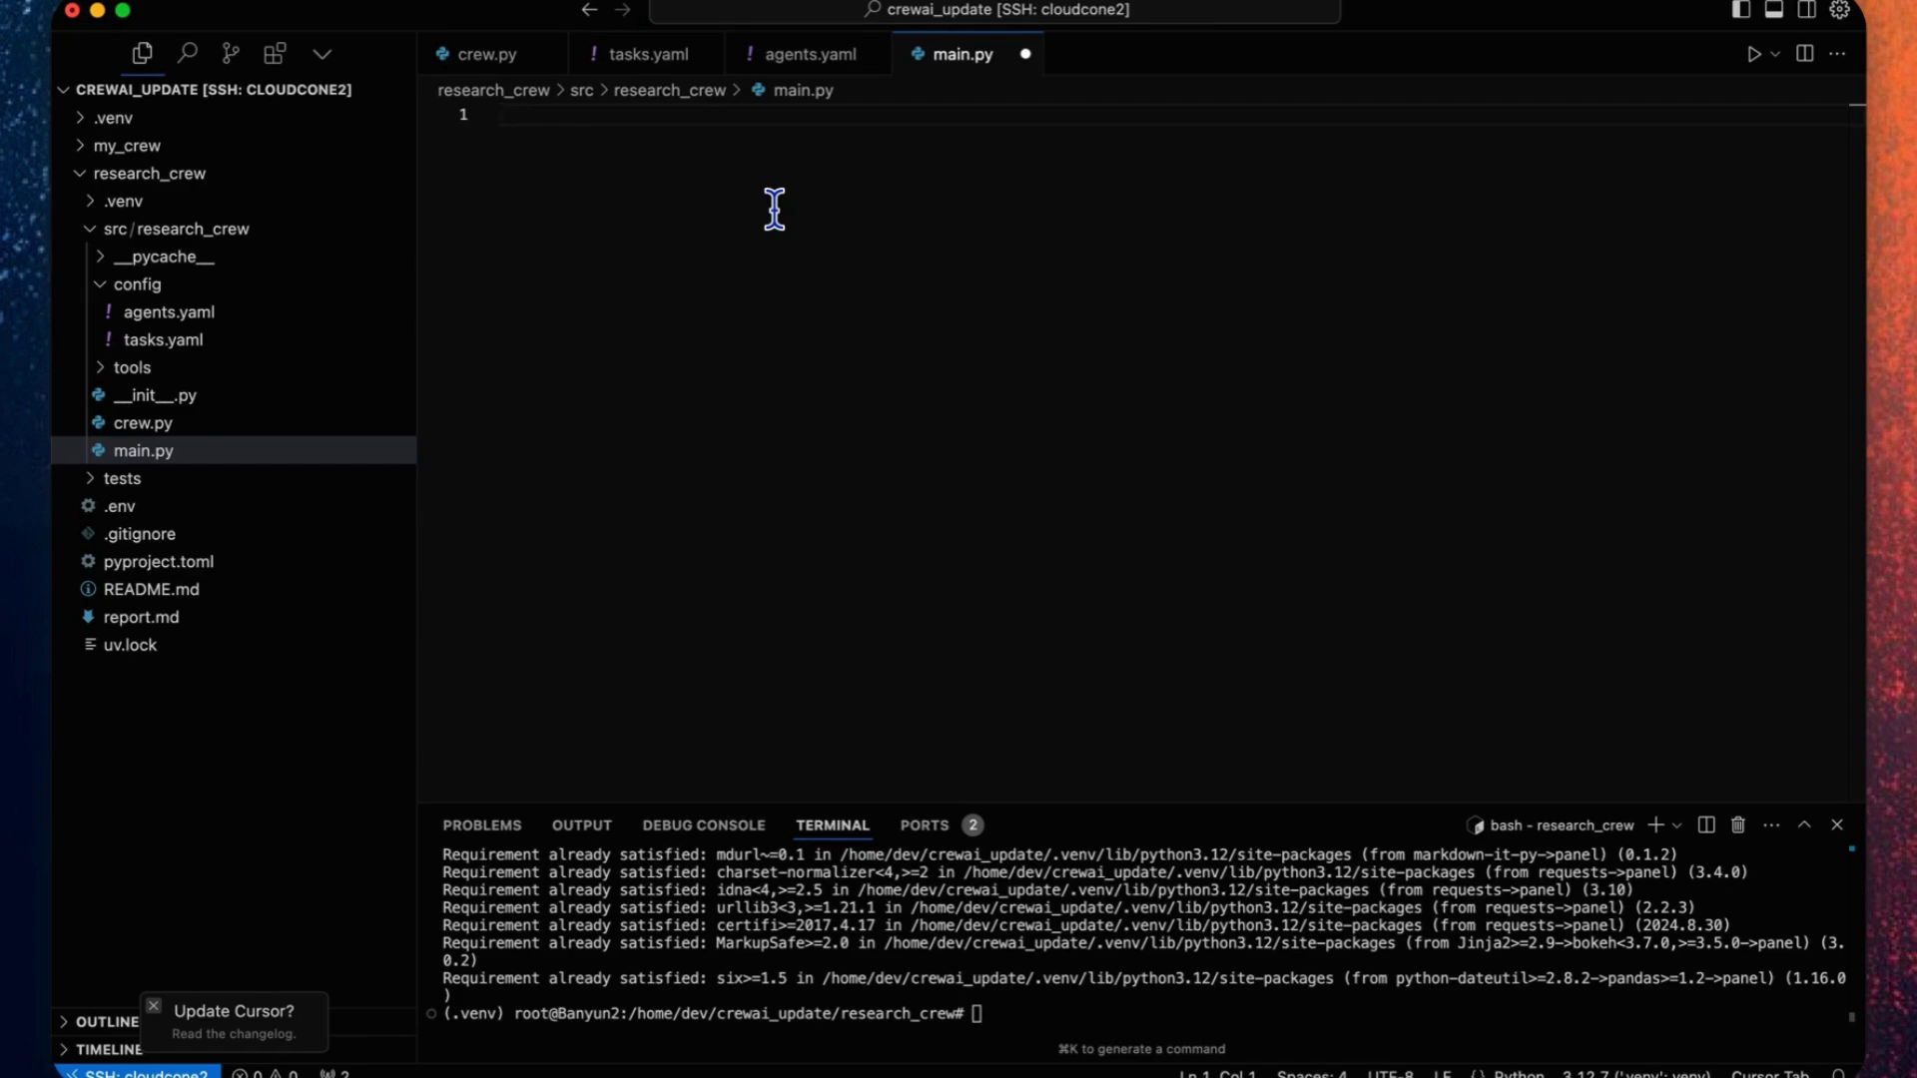
# Paste dotenv loading, a material-themed Panel chat, initiate_chat and a threaded crew callback into main.py
pyautogui.write('import os from dotenv import load_dotenv load_dotenv()')
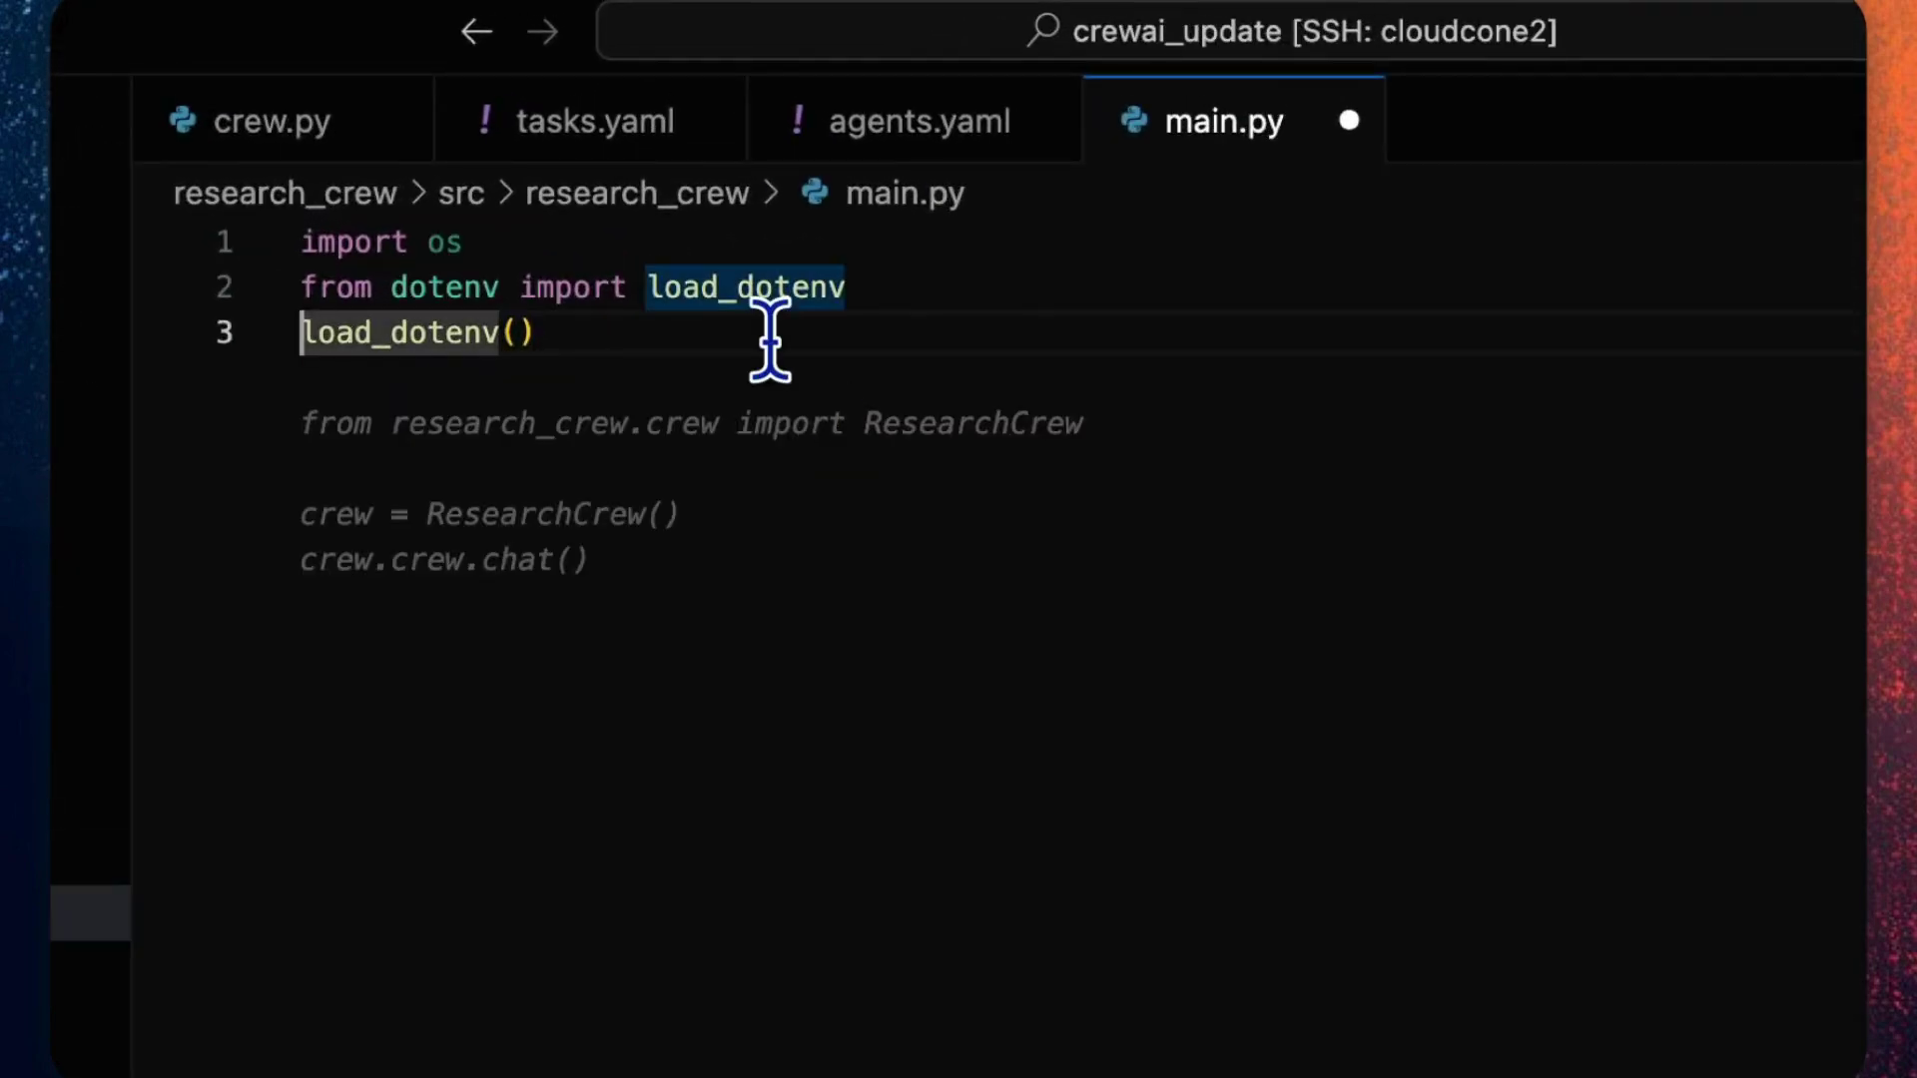
pyautogui.press('Return')
pyautogui.write("pn.extension(theme='material')")
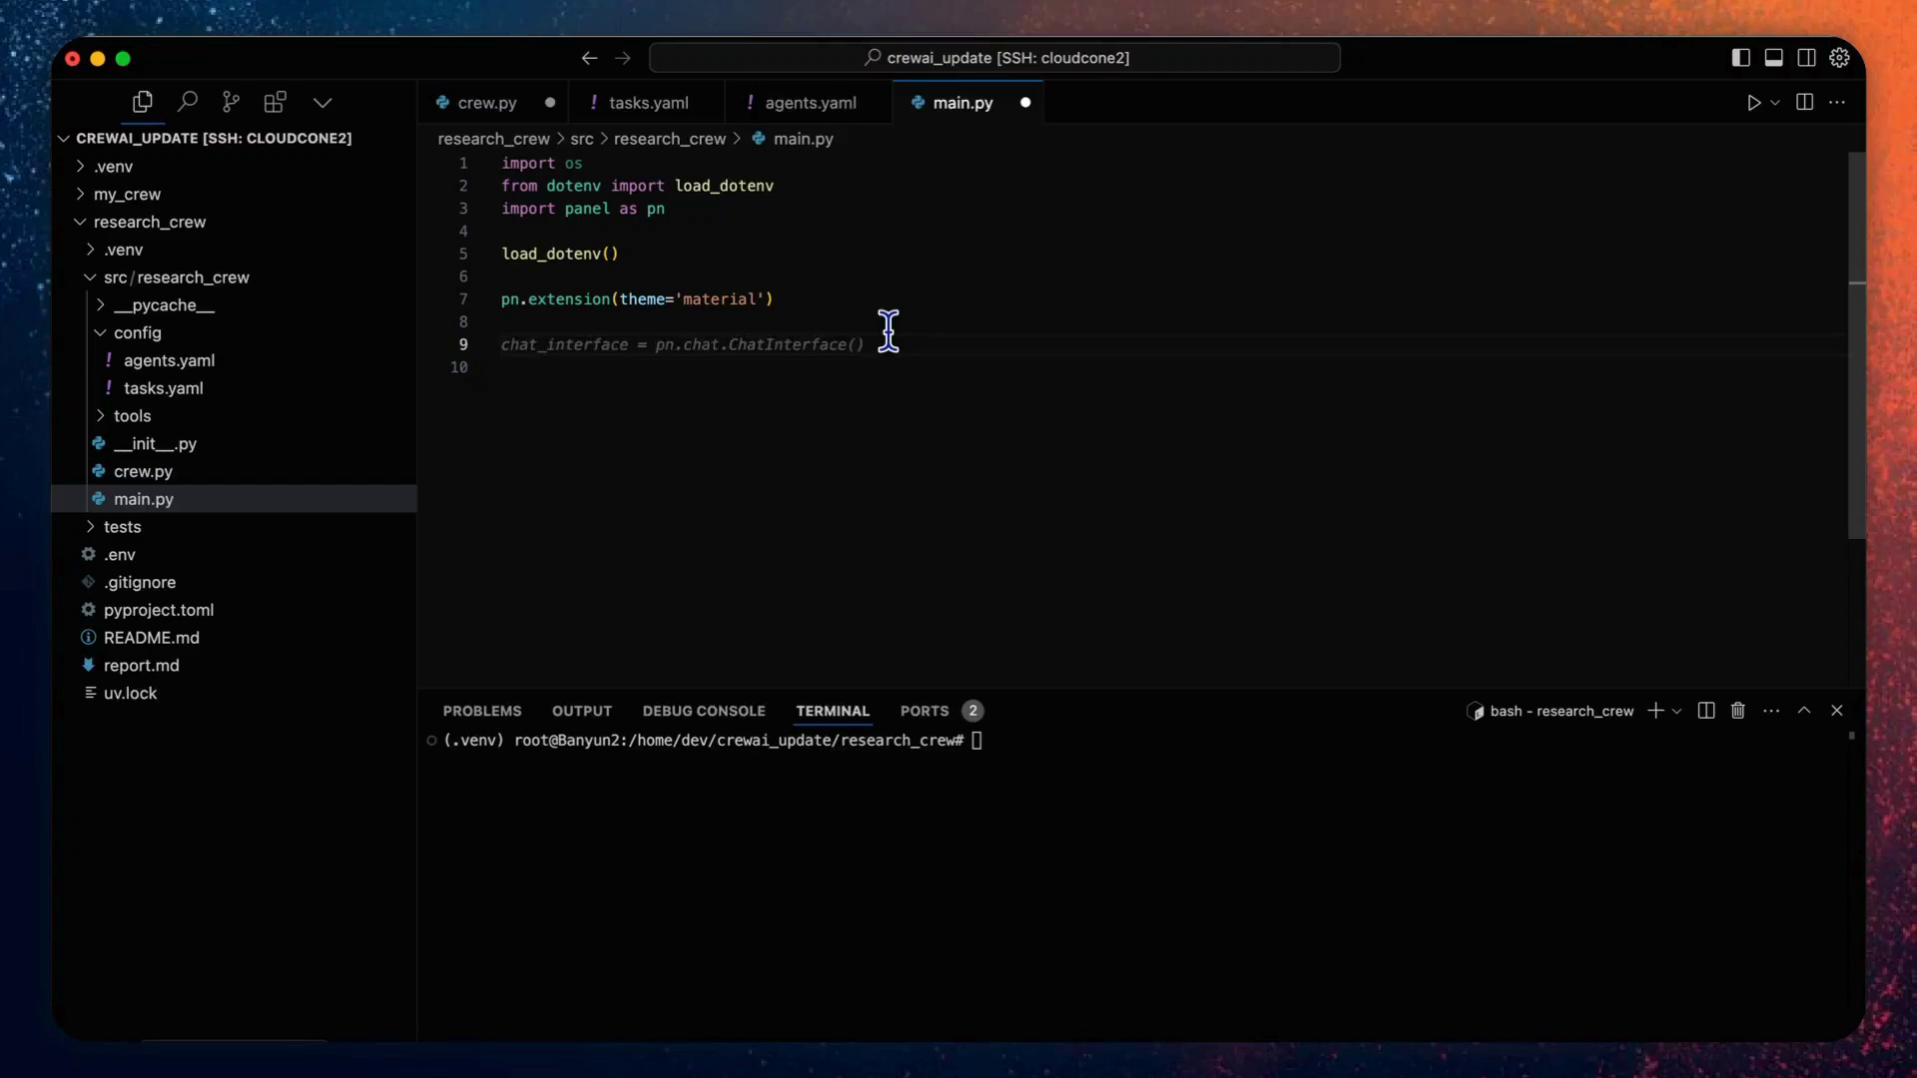
pyautogui.press('super+v')
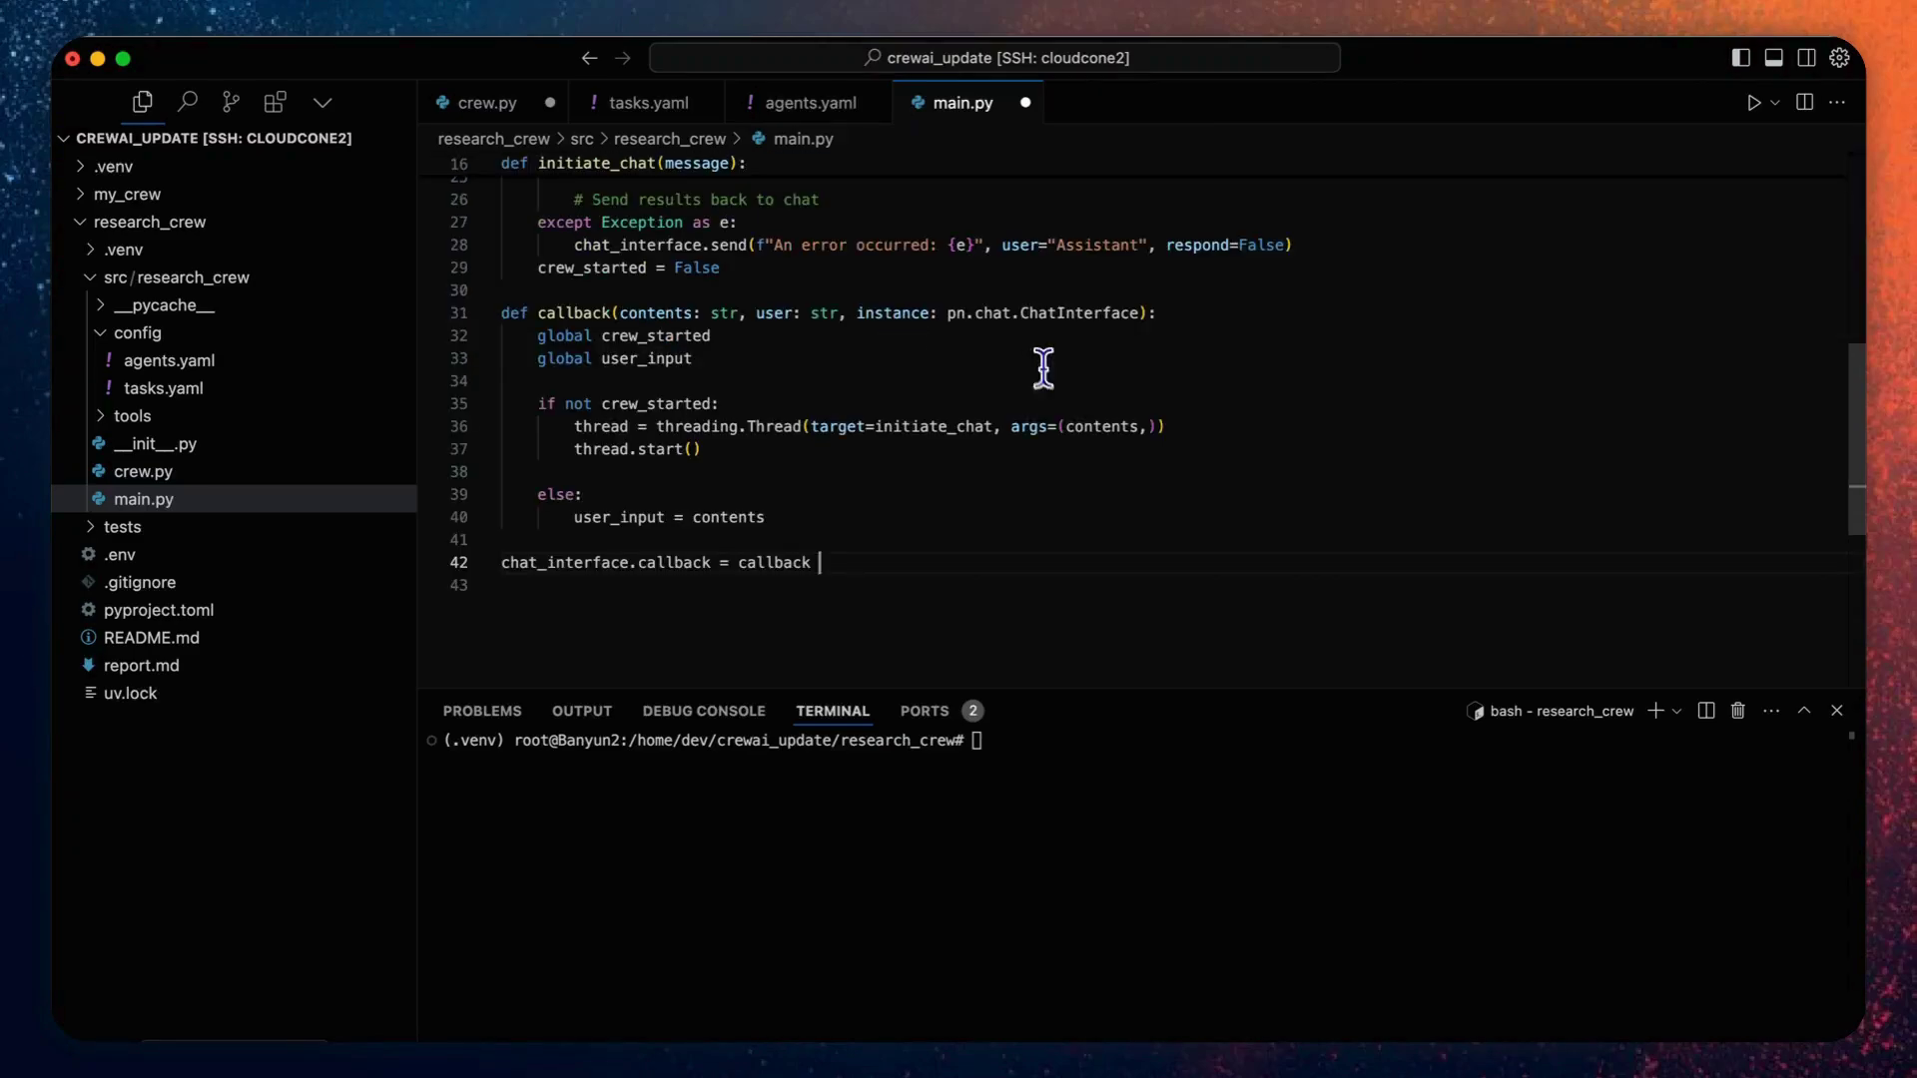
pyautogui.scroll(10, 888, 331)
pyautogui.click(1004, 251)
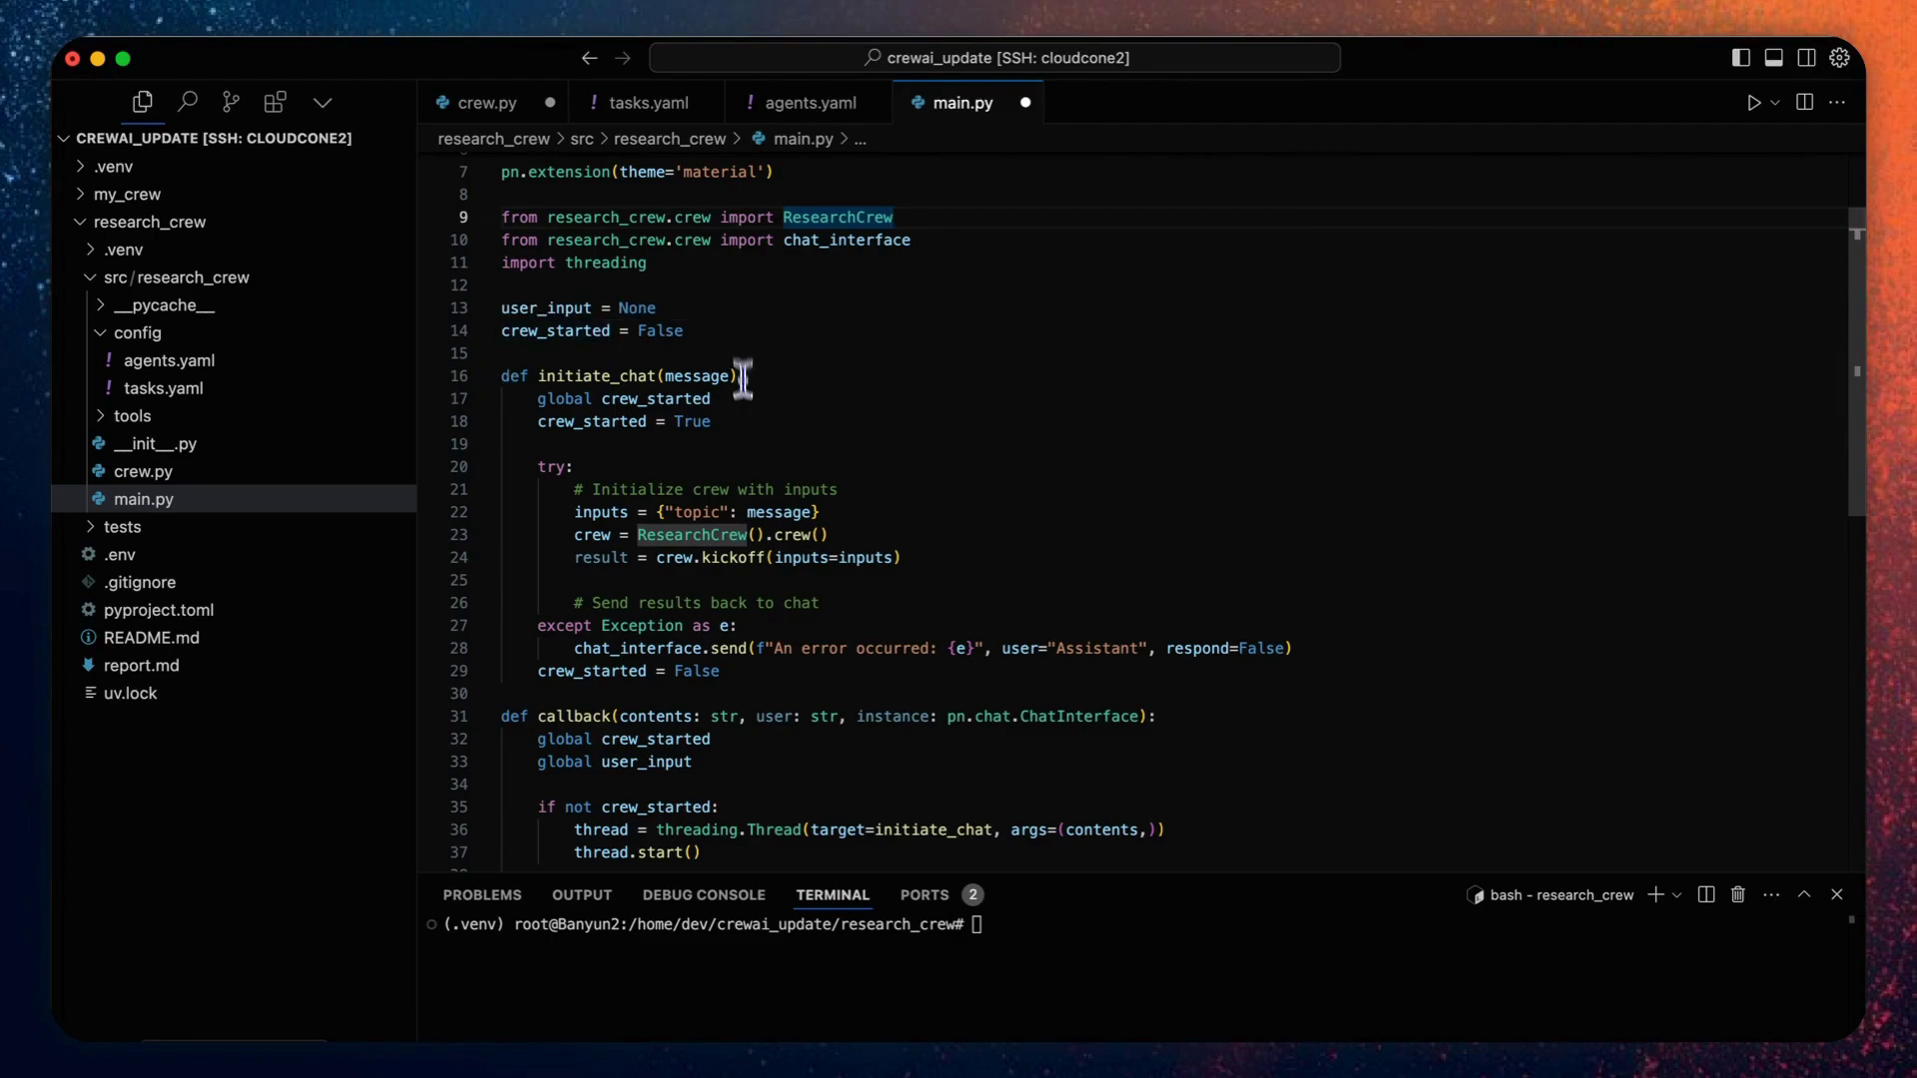
pyautogui.scroll(-4, 826, 497)
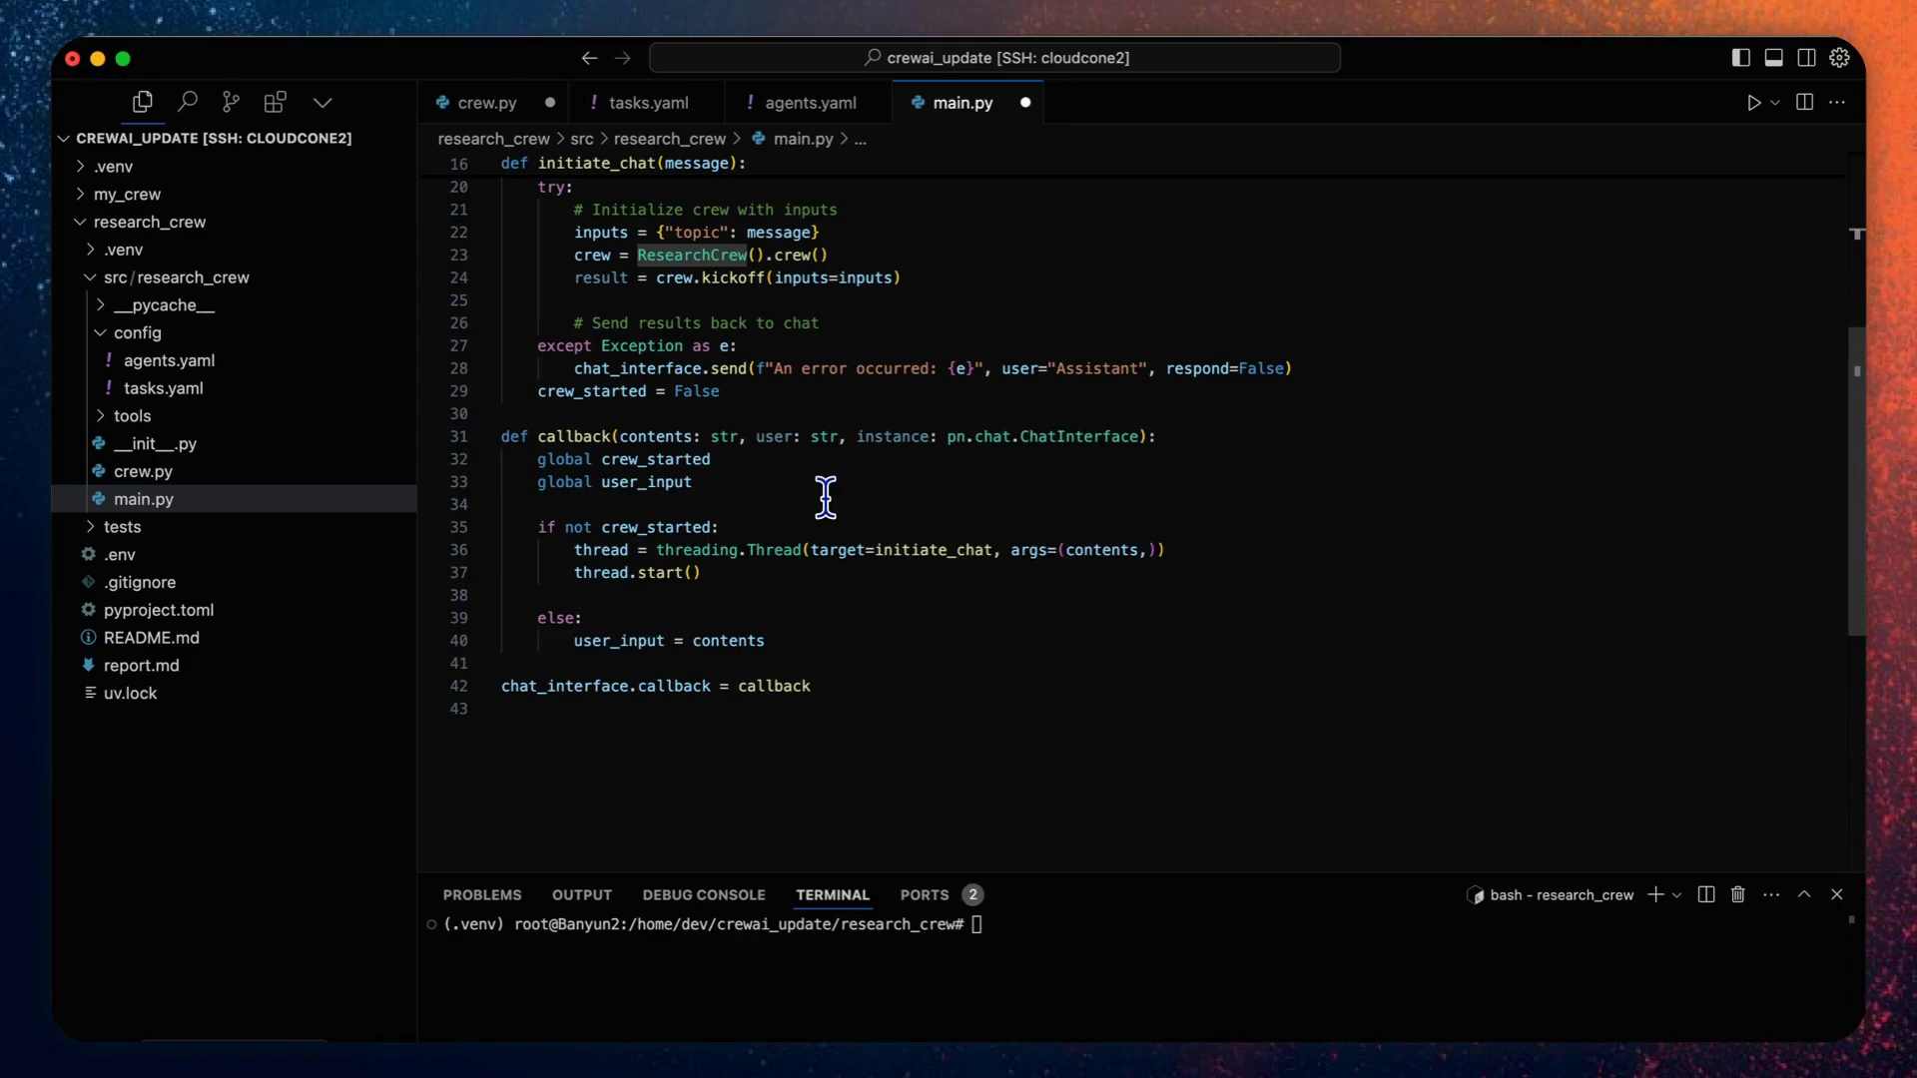
pyautogui.scroll(1, 825, 497)
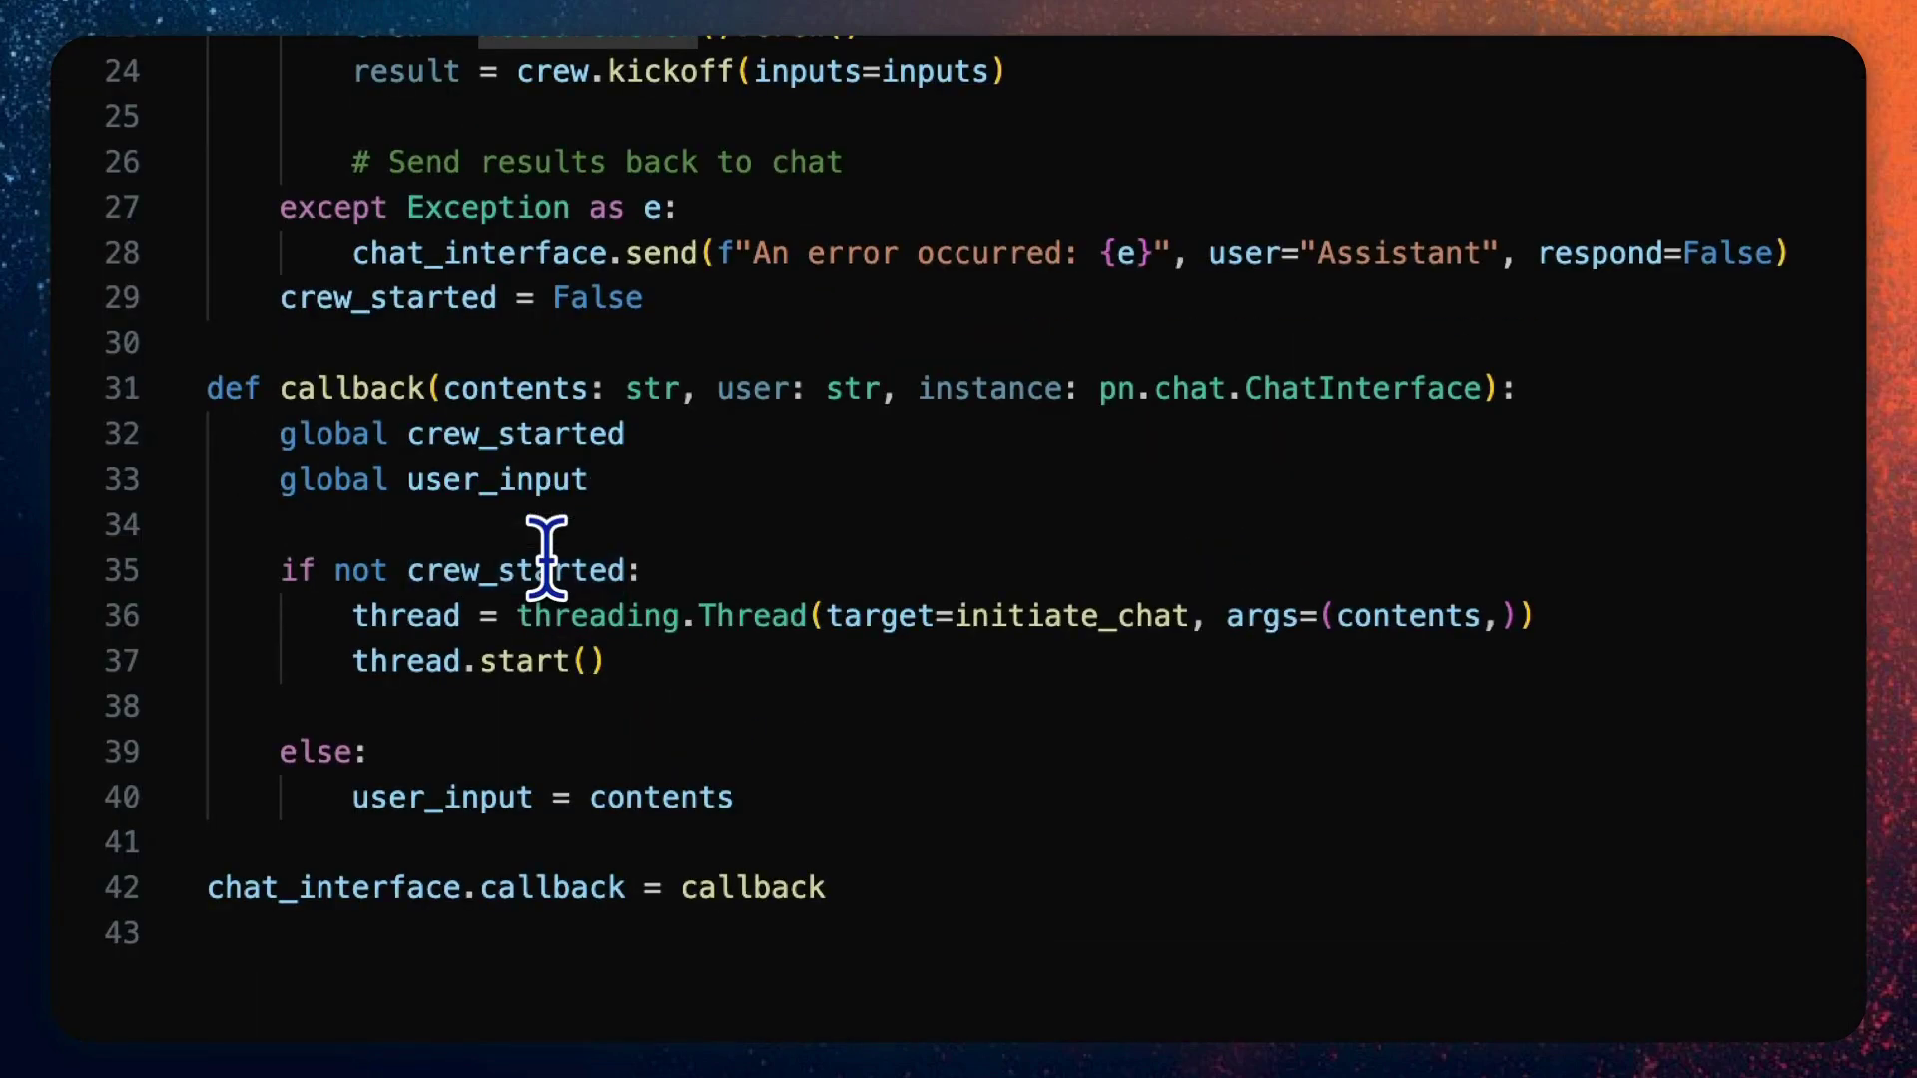
pyautogui.moveTo(782, 430)
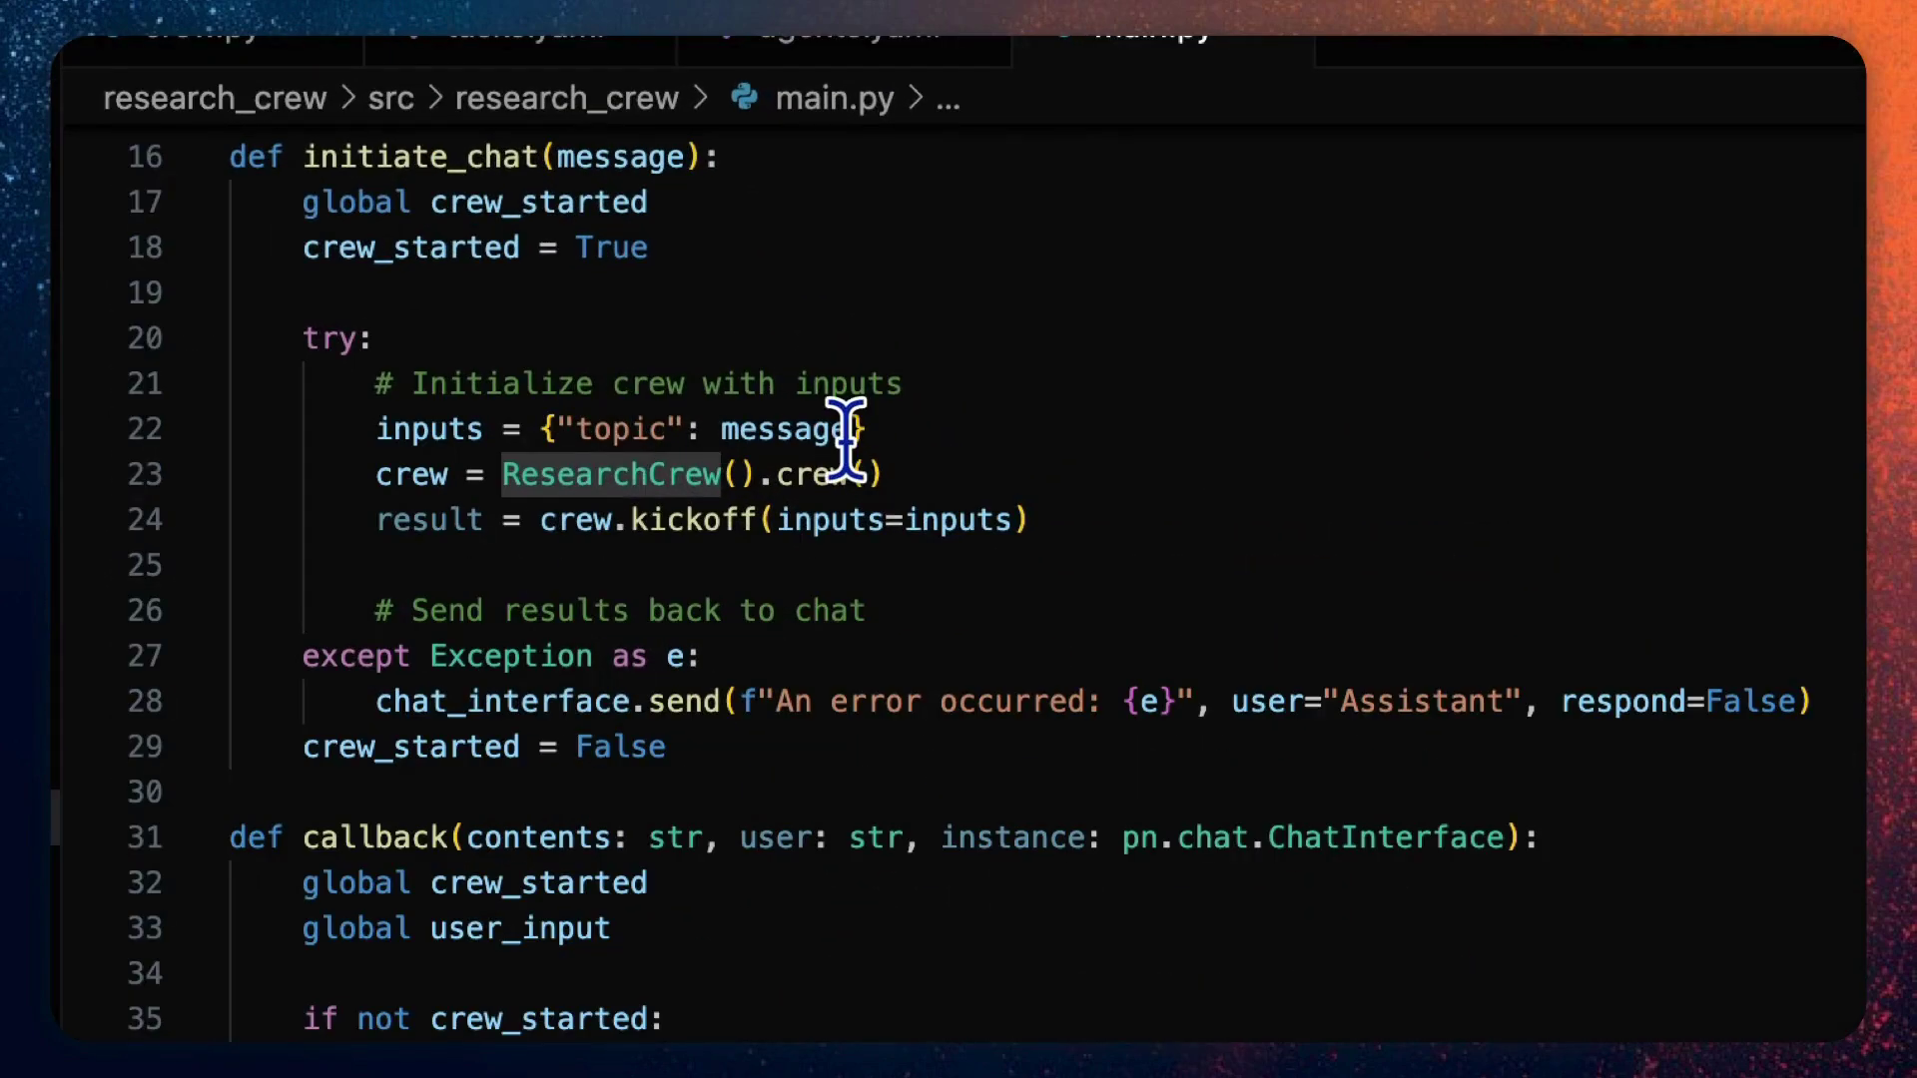
pyautogui.moveTo(777, 233)
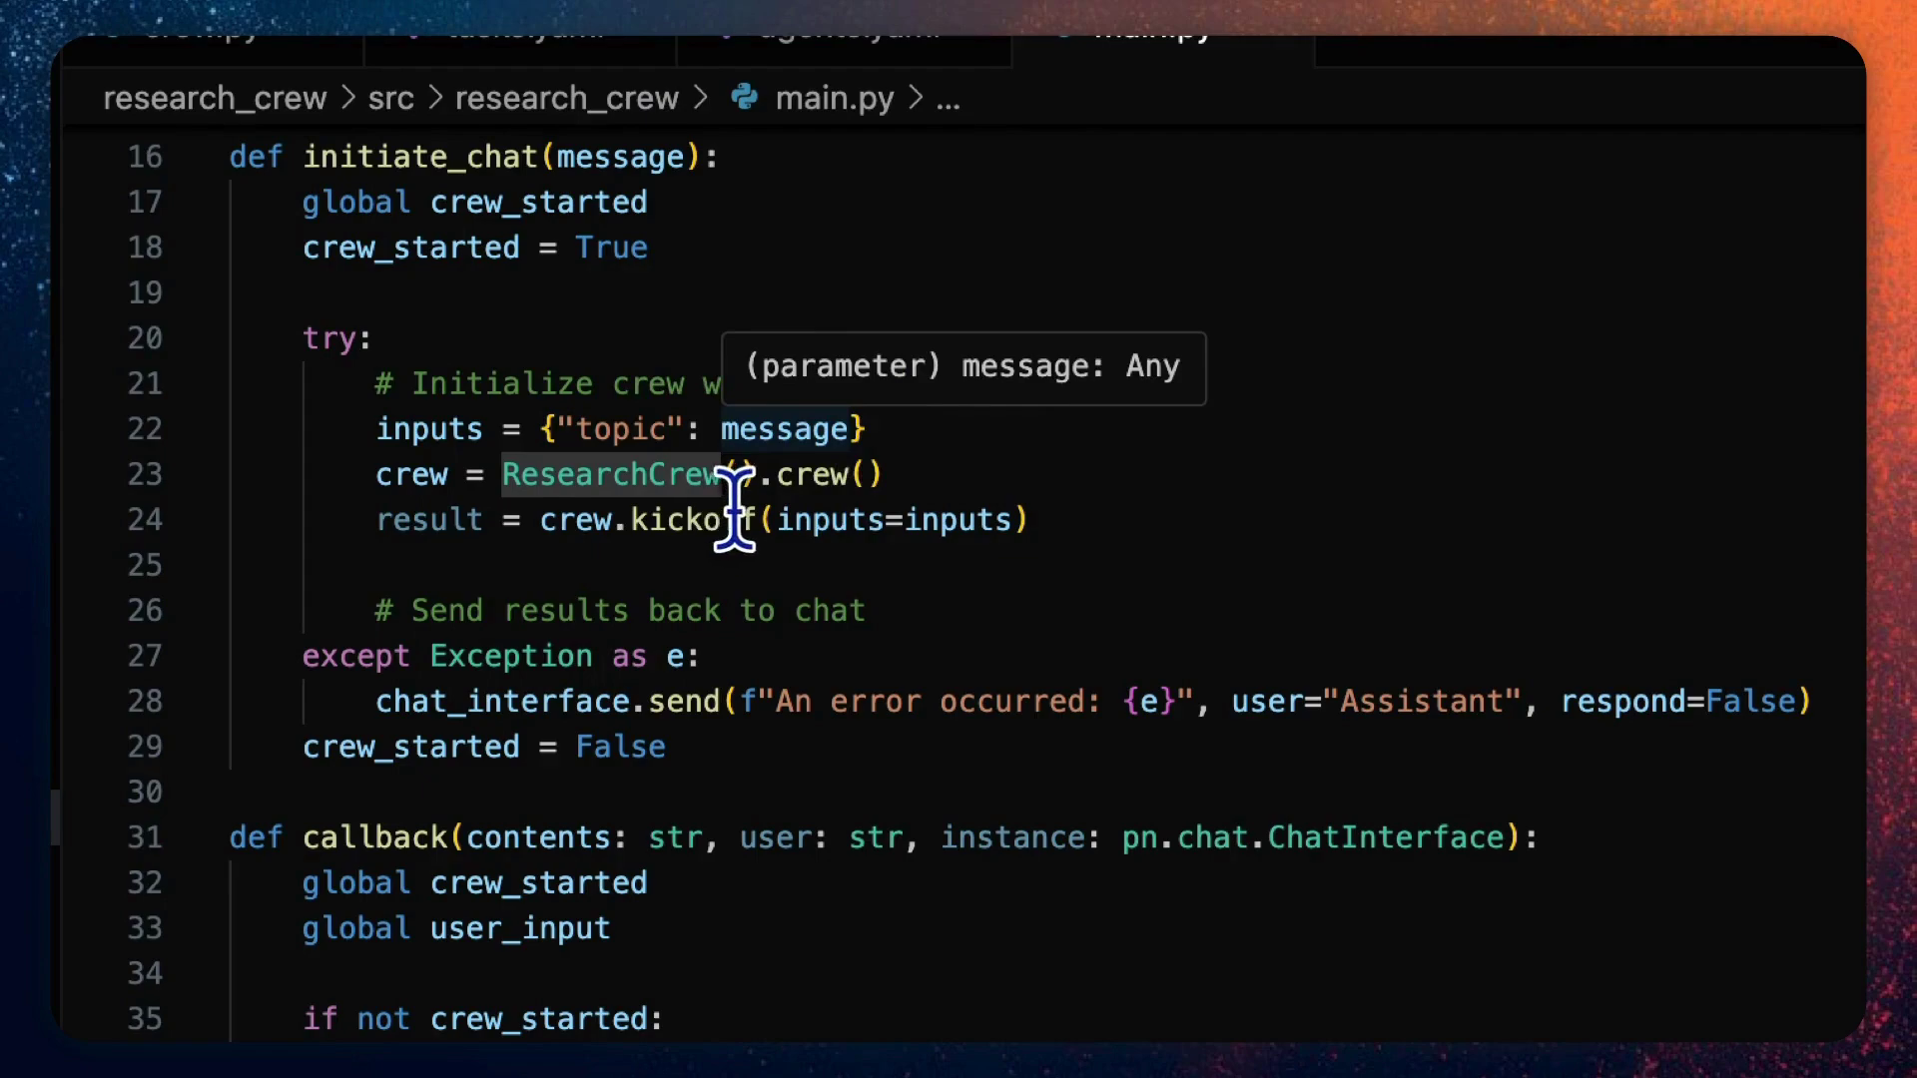
pyautogui.click(1202, 520)
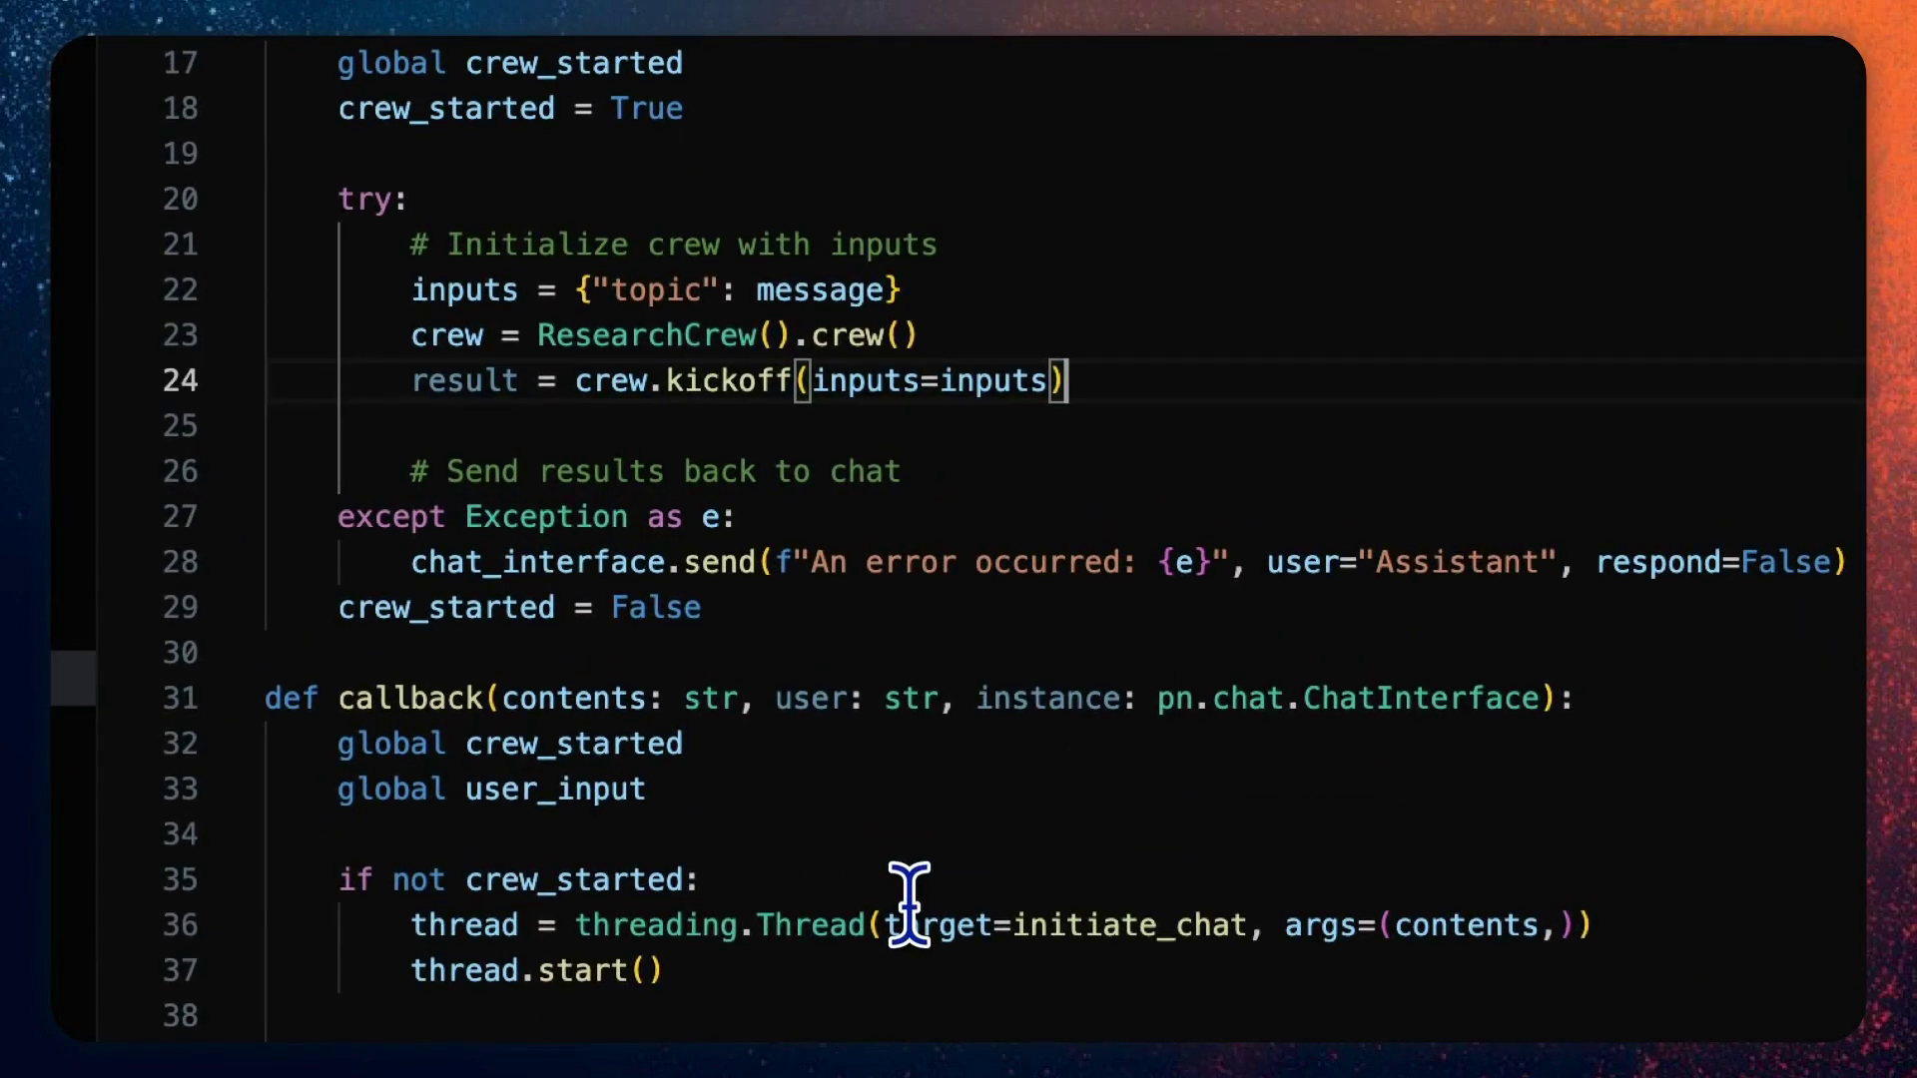
pyautogui.scroll(2, 1273, 928)
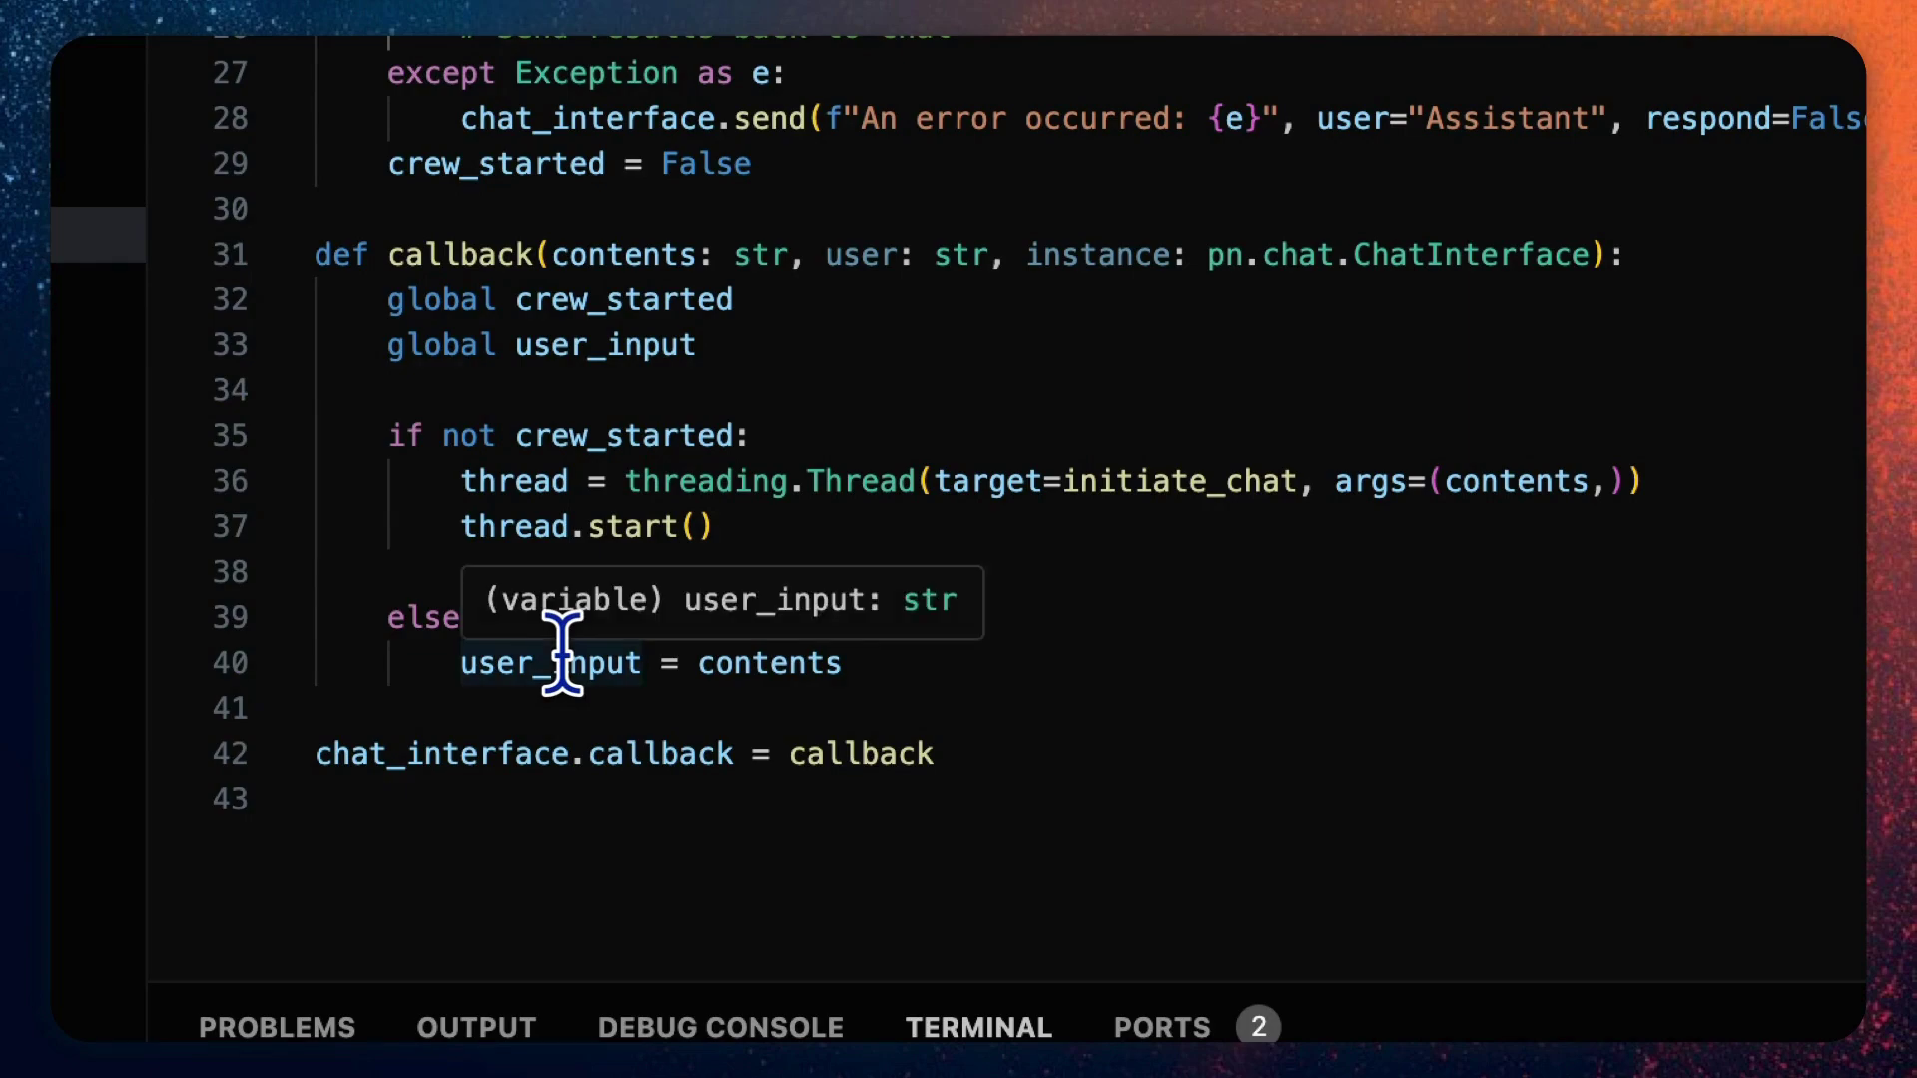
pyautogui.click(813, 753)
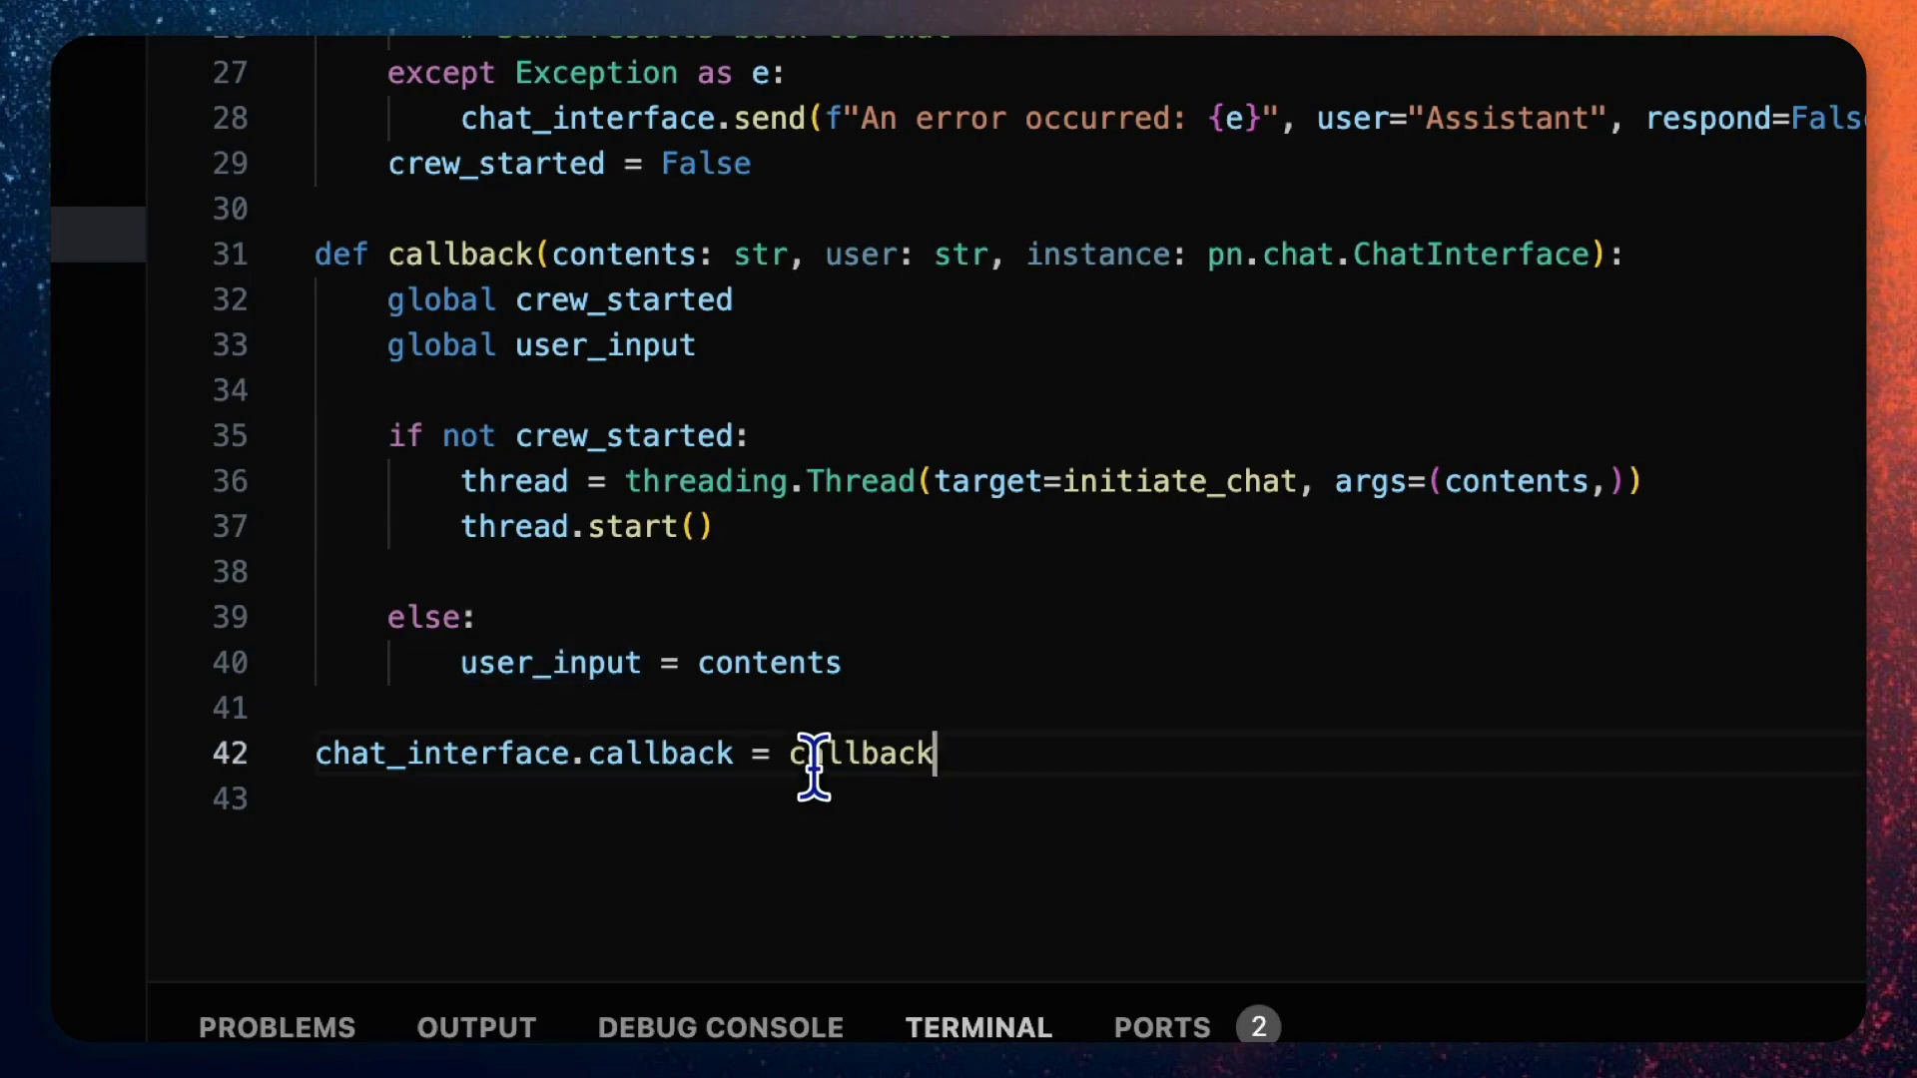
pyautogui.moveTo(861, 754)
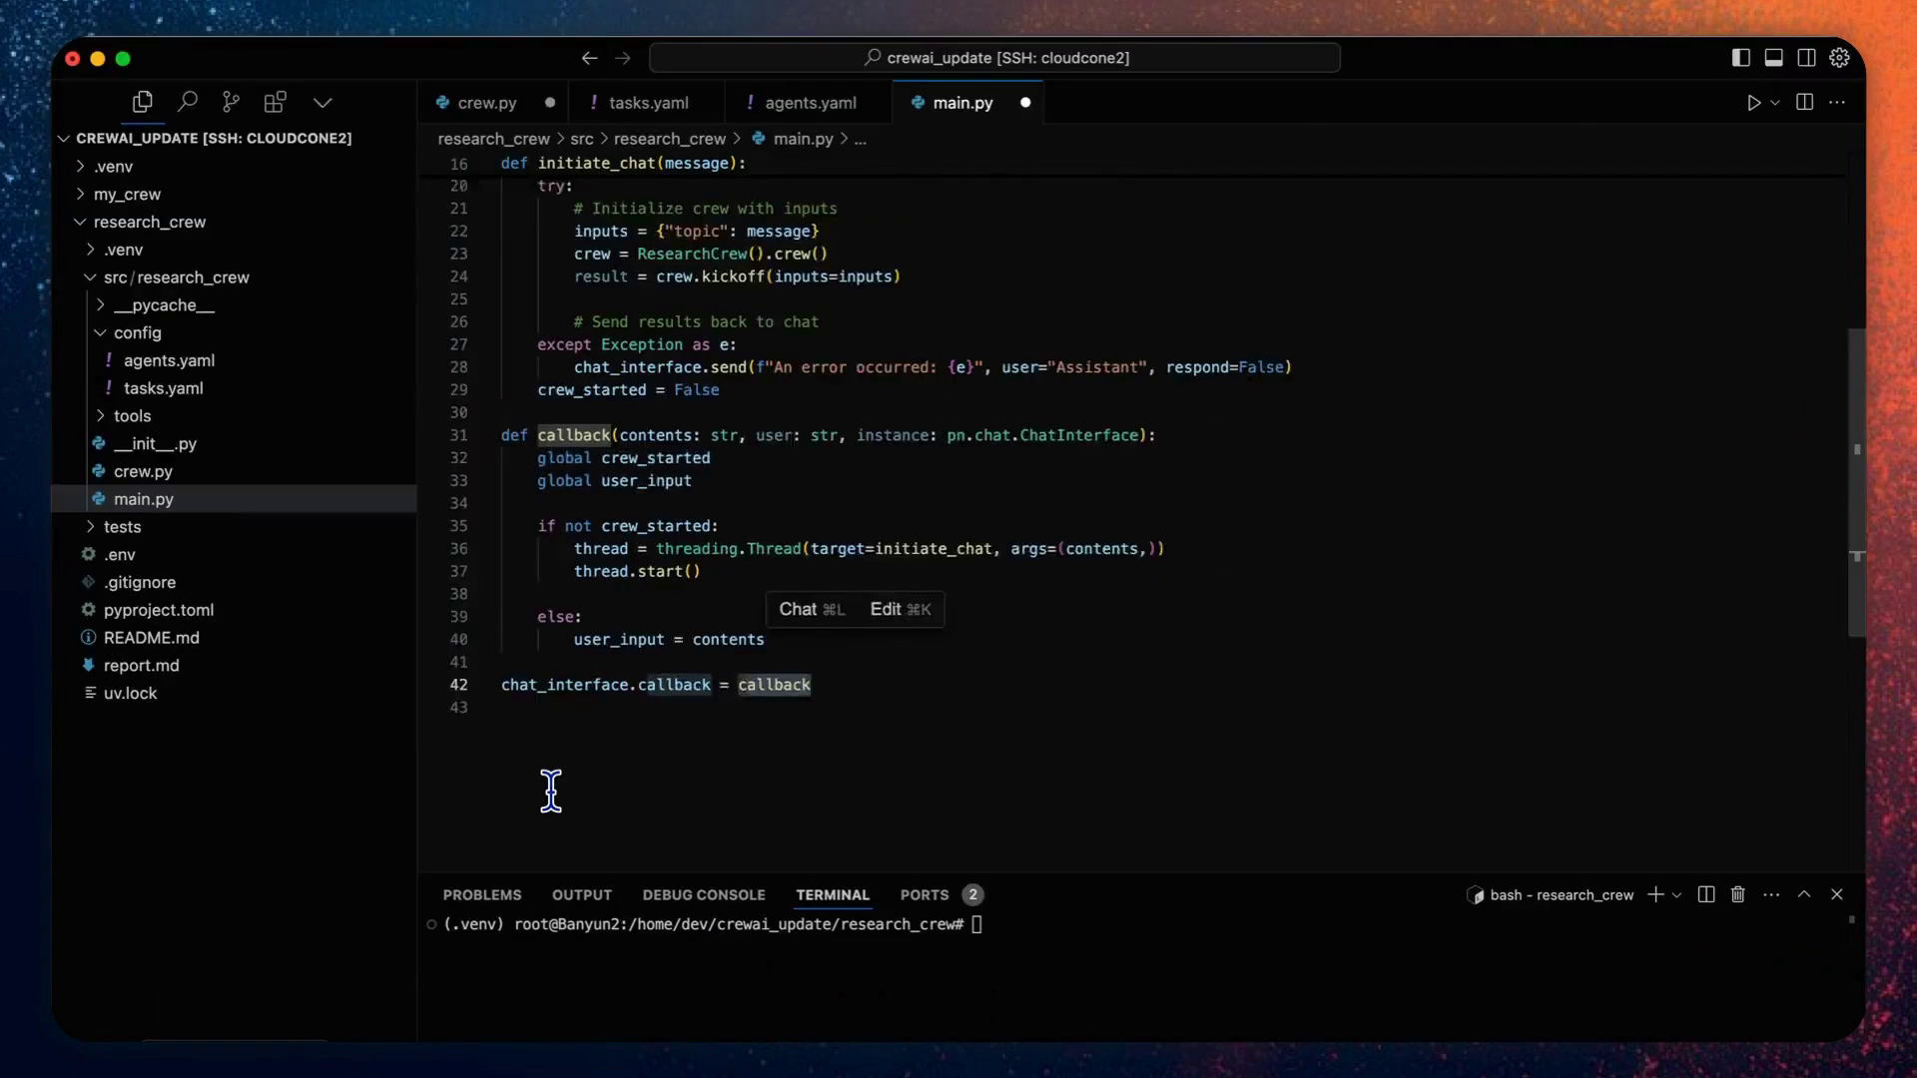
pyautogui.scroll(-3, 552, 791)
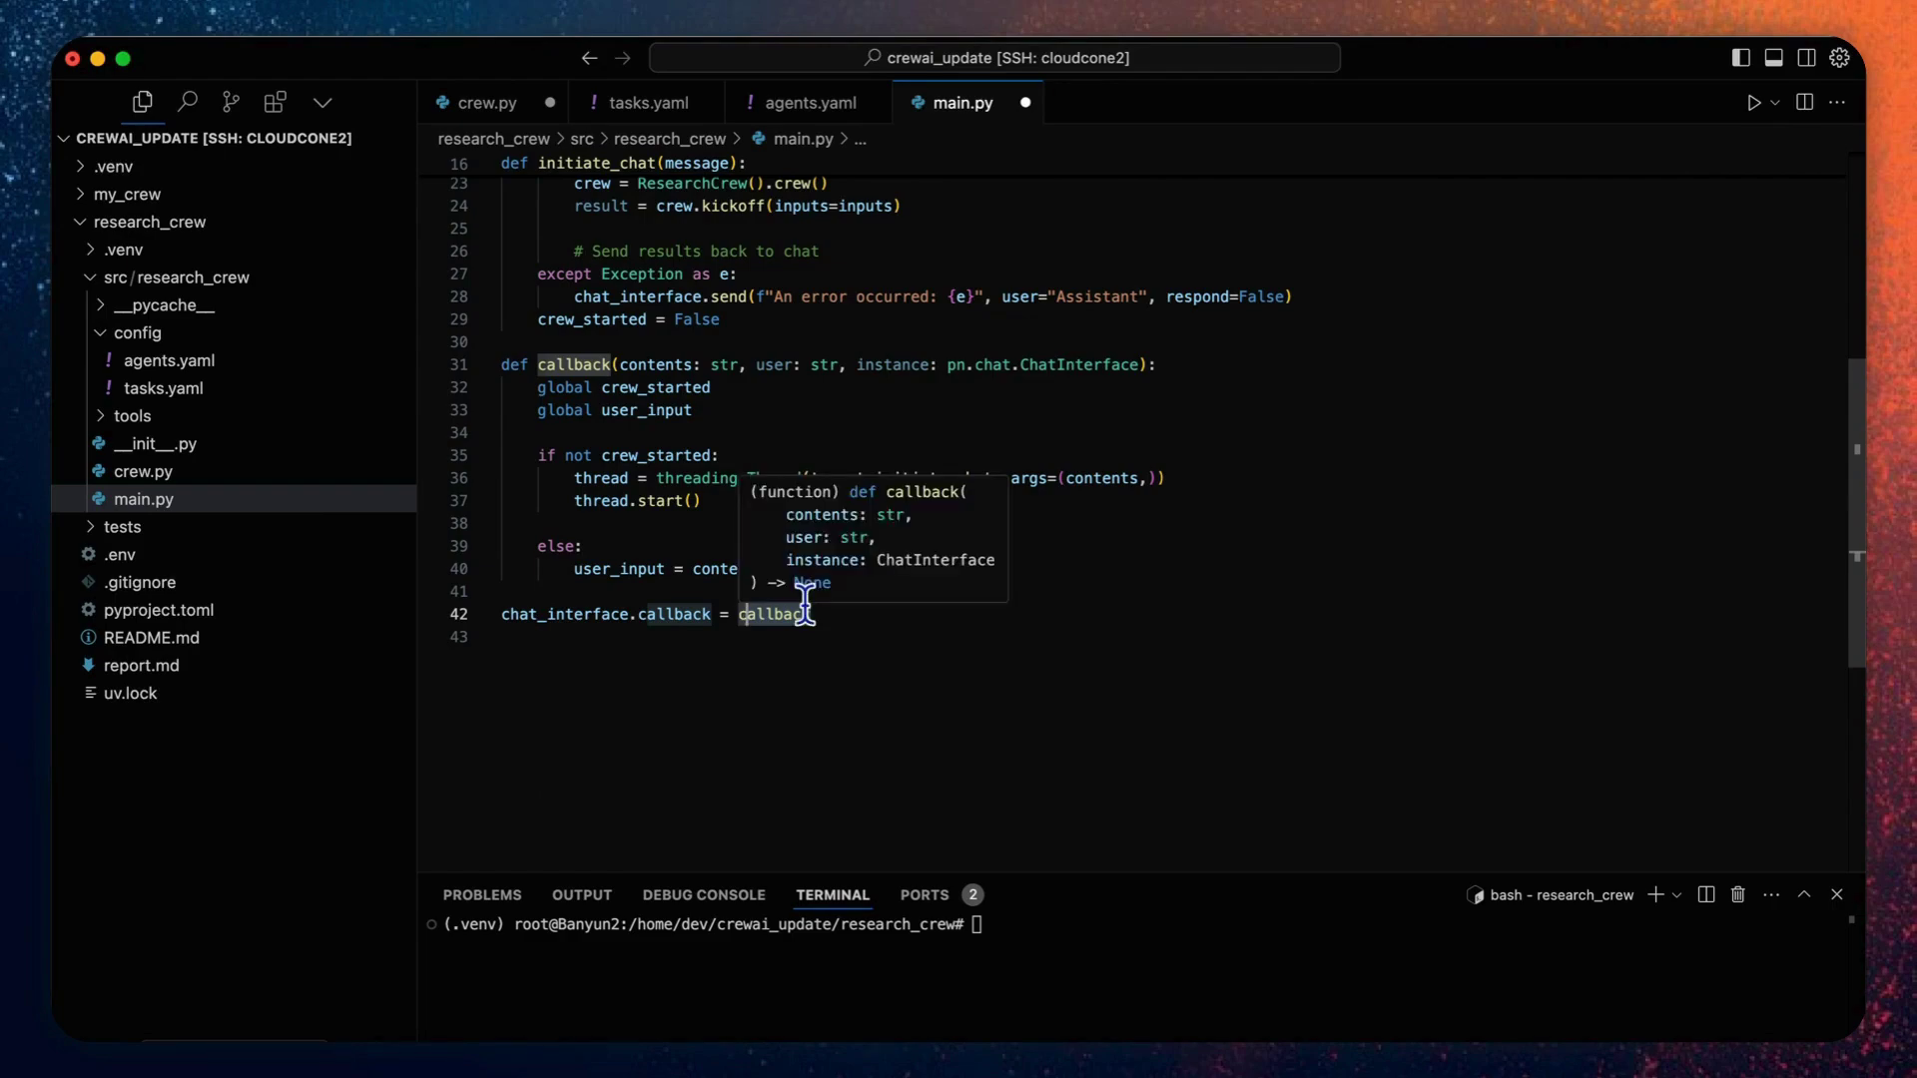
pyautogui.scroll(8, 804, 603)
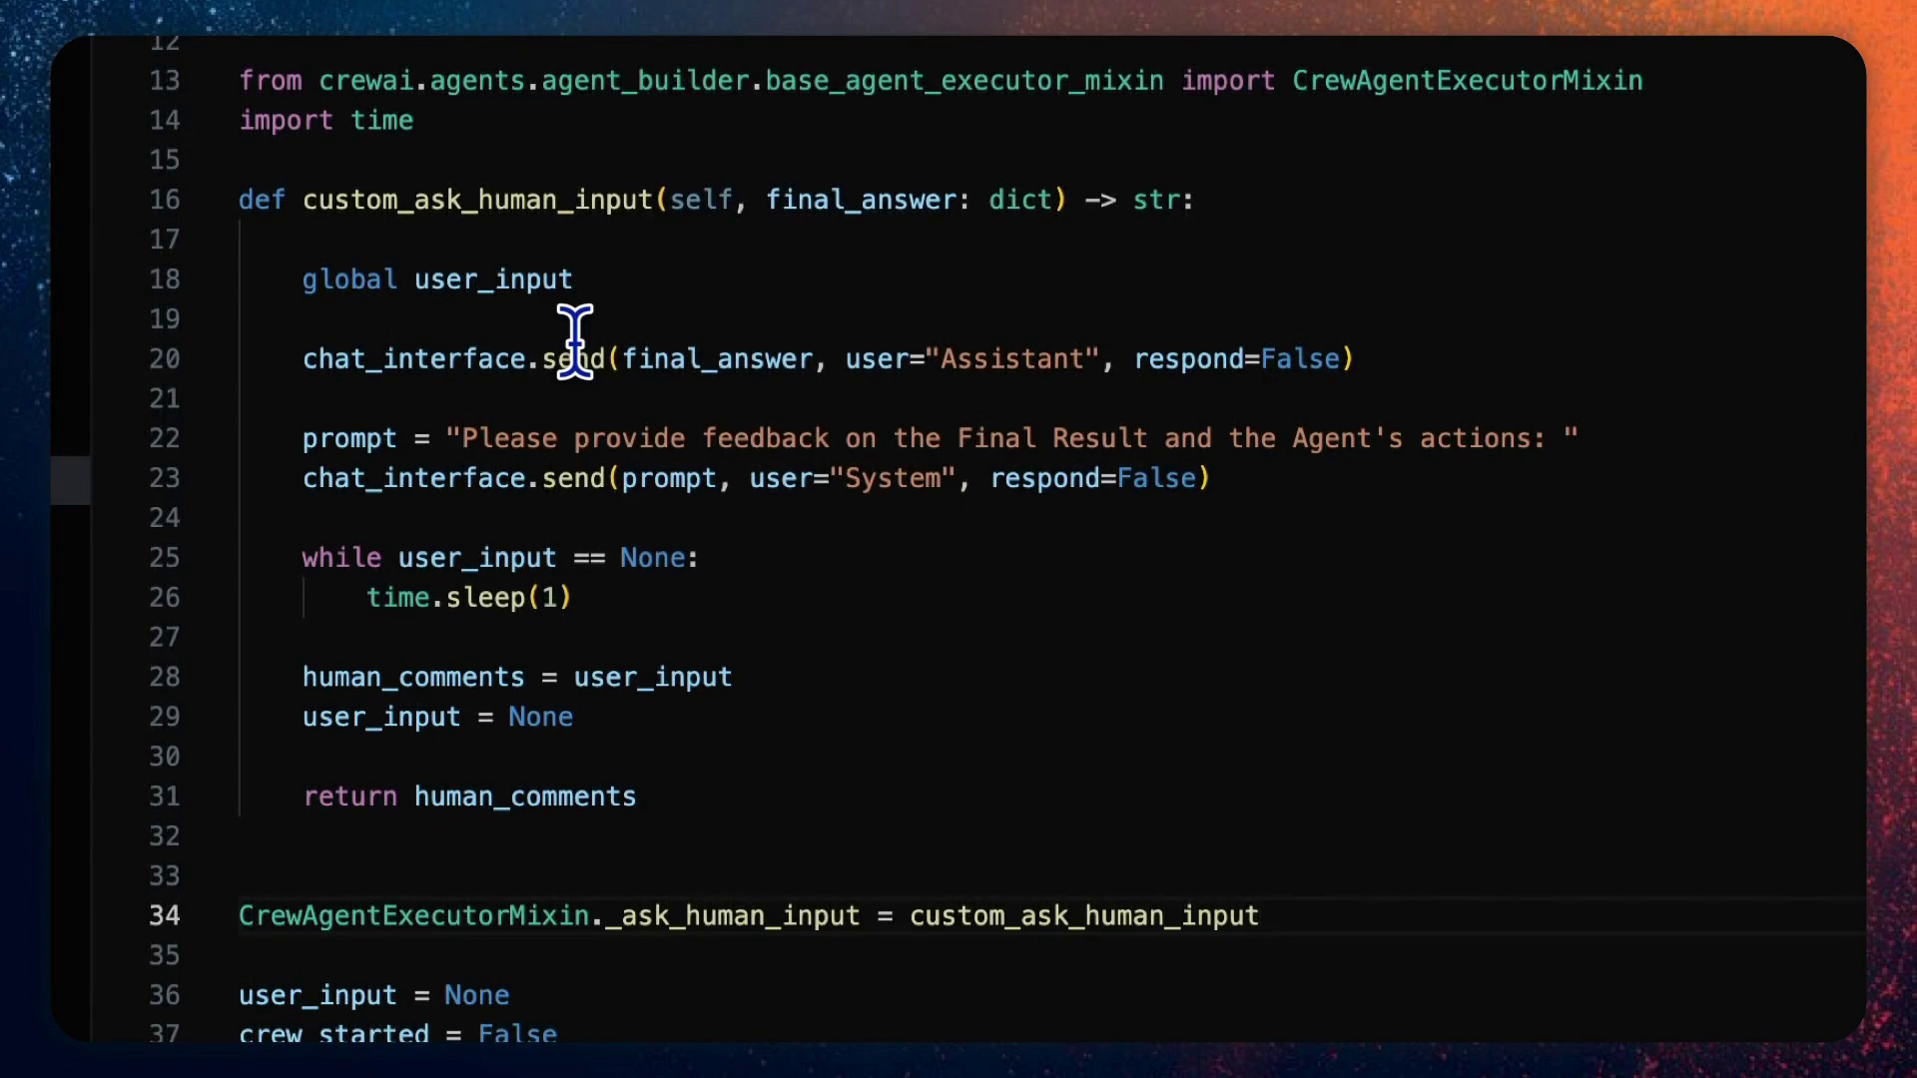
# Highlight final_answer in the pasted custom_ask_human_input code, then clear the selection
pyautogui.doubleClick(719, 359)
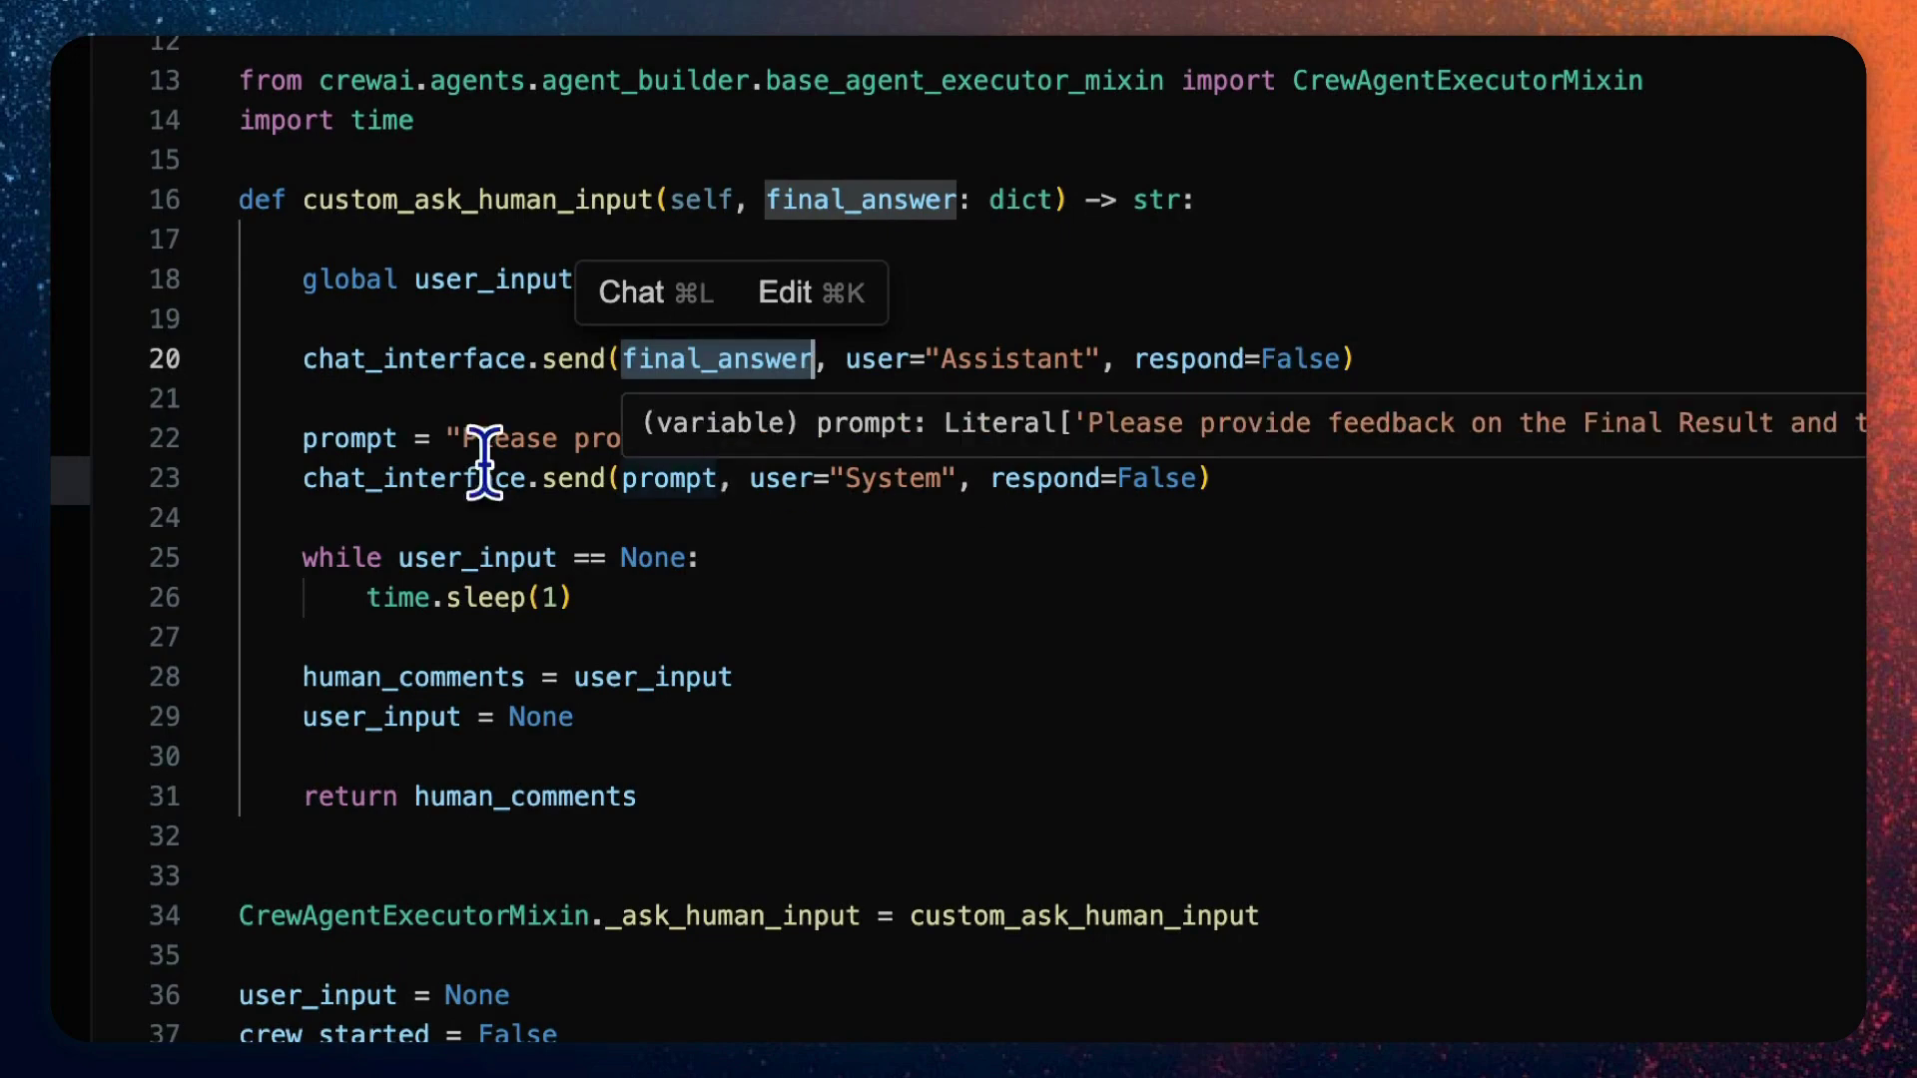
pyautogui.click(464, 437)
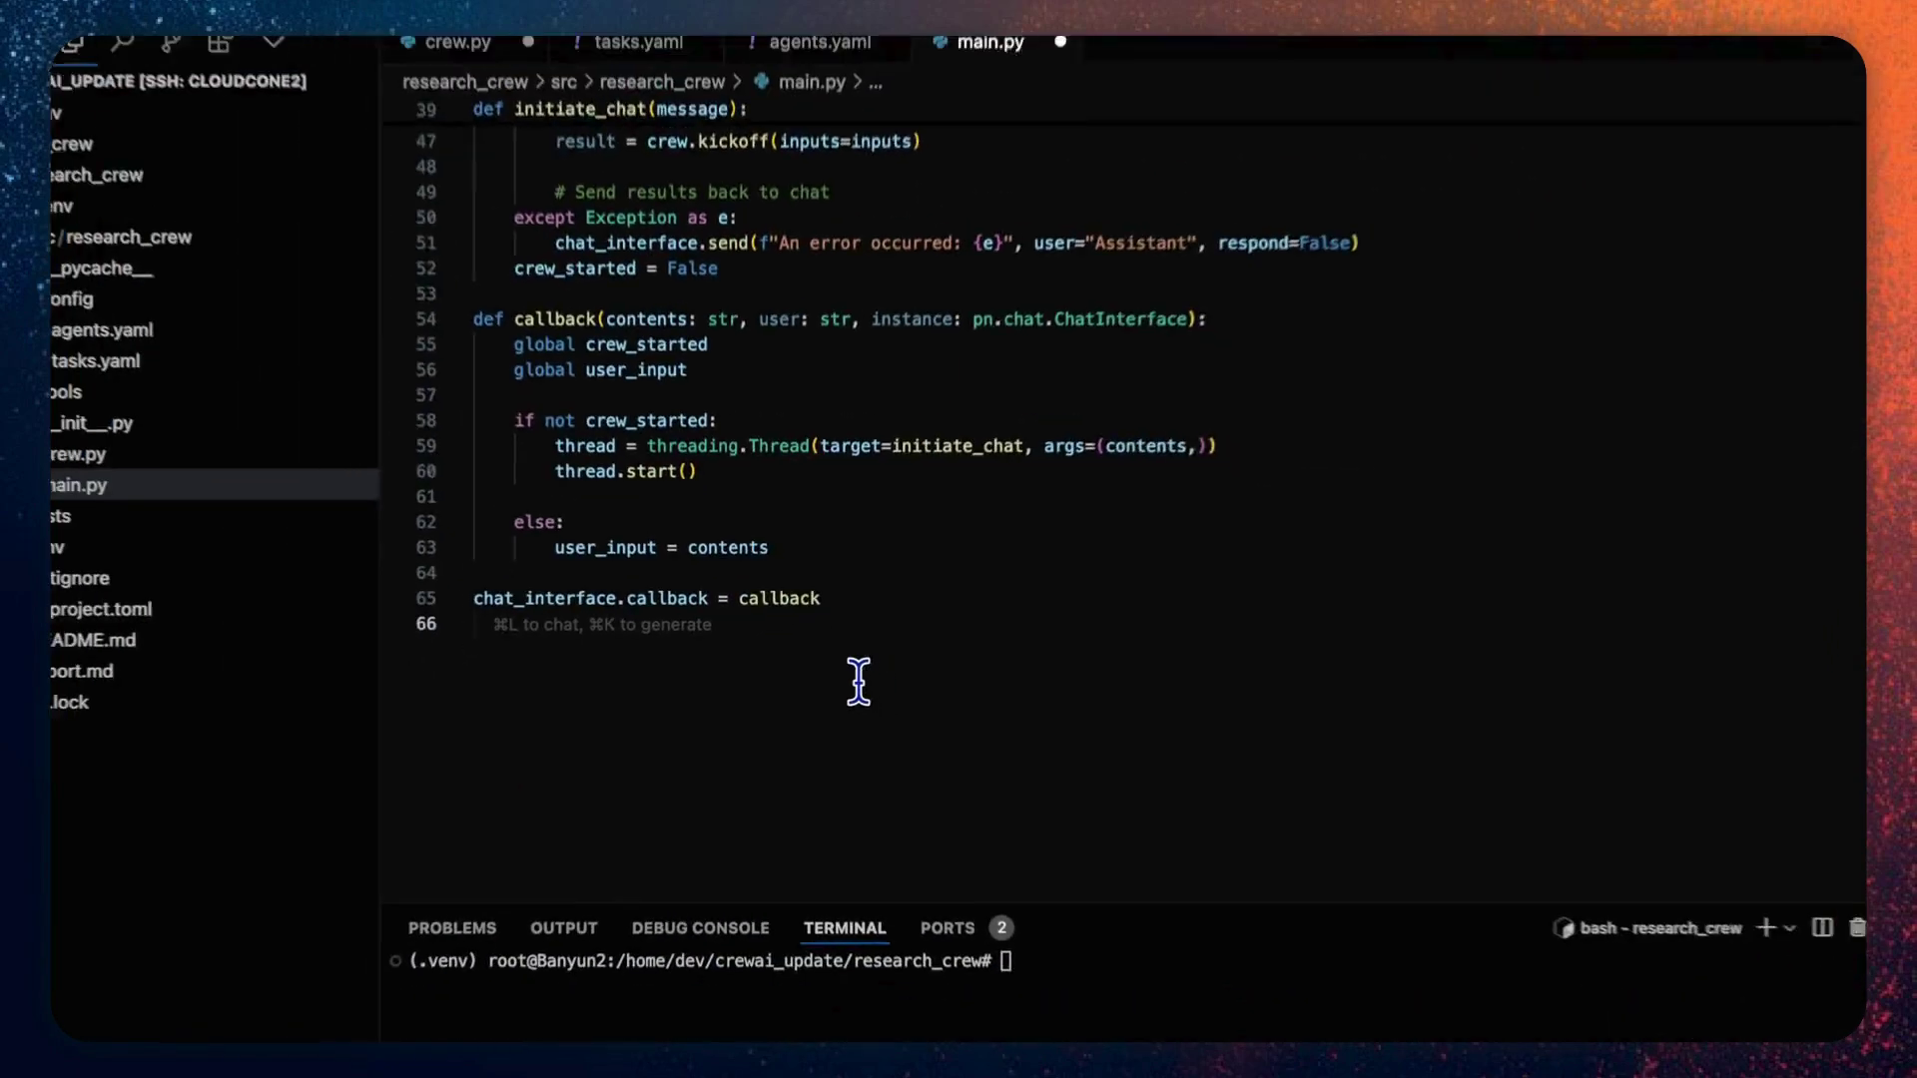
pyautogui.scroll(-1, 846, 673)
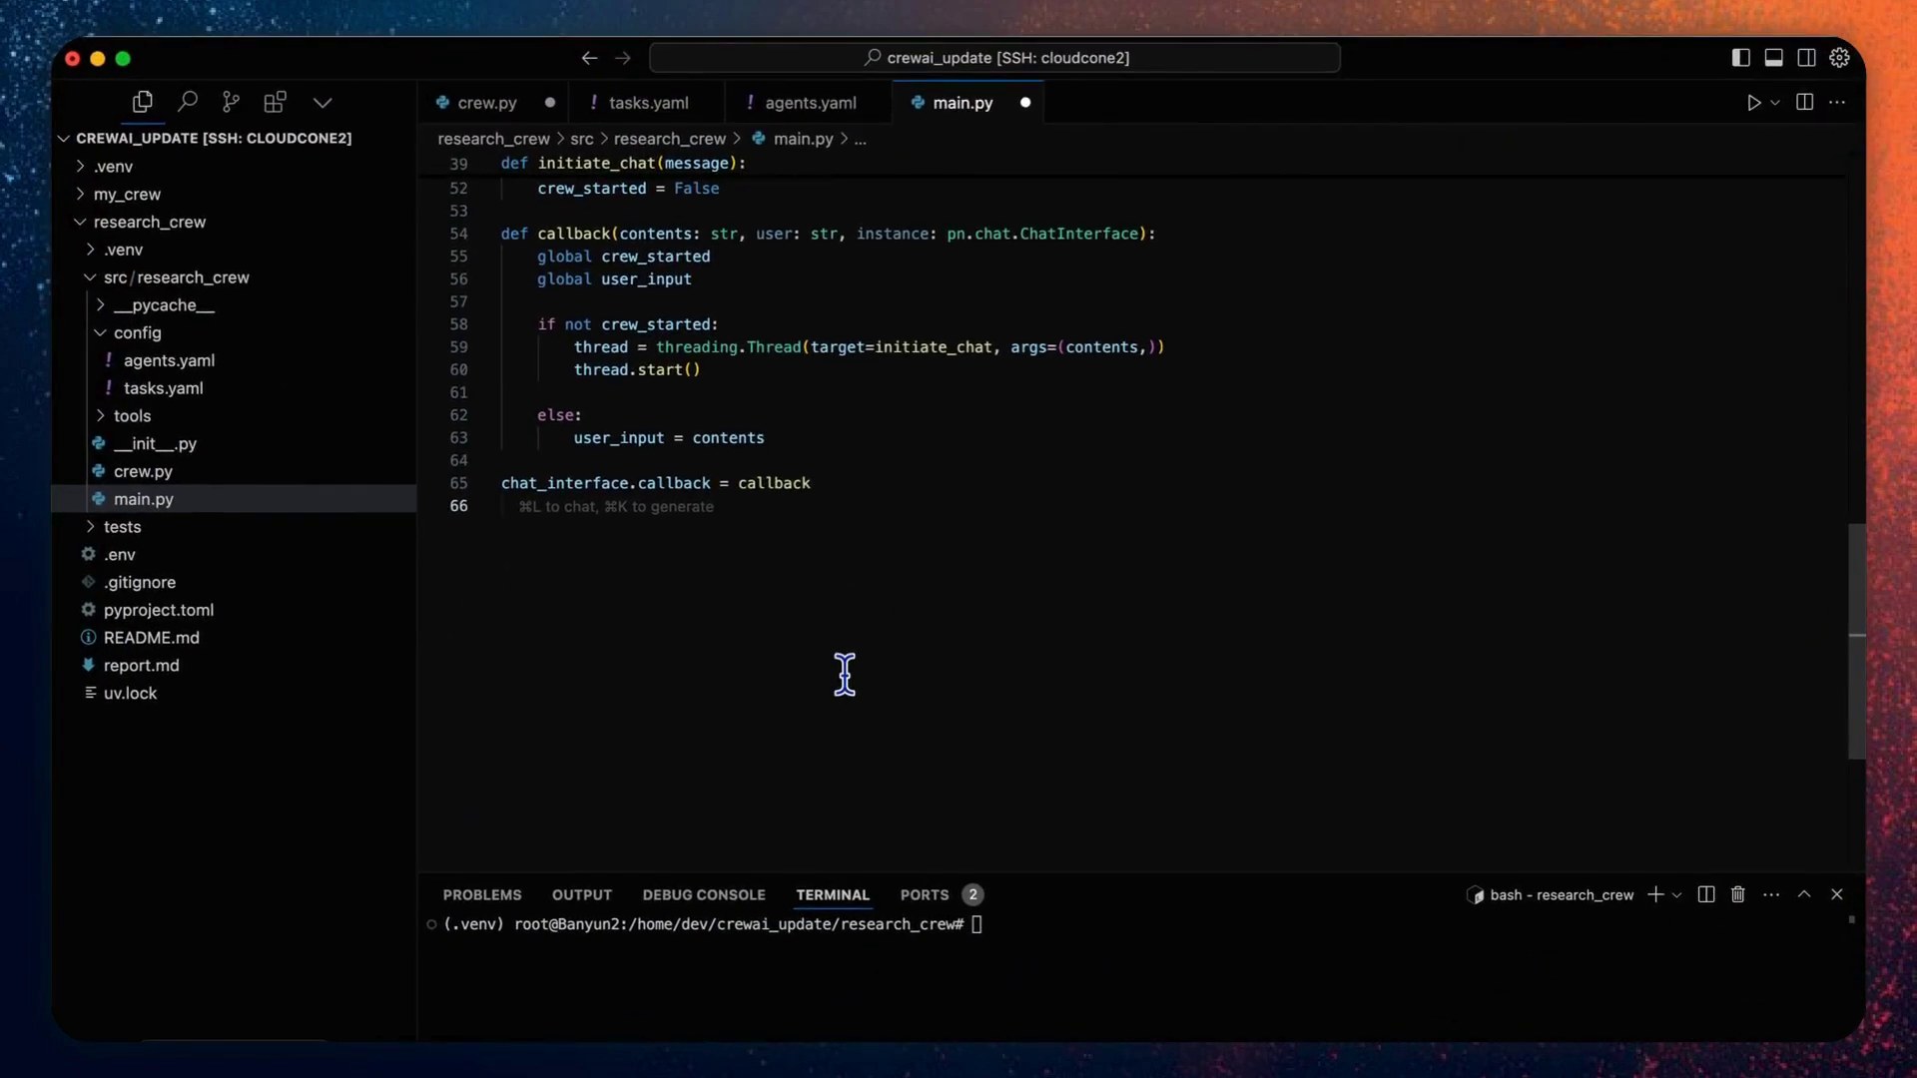
# Append the chat welcome message and servable call to main.py, then view tasks.yaml
pyautogui.press('Return')
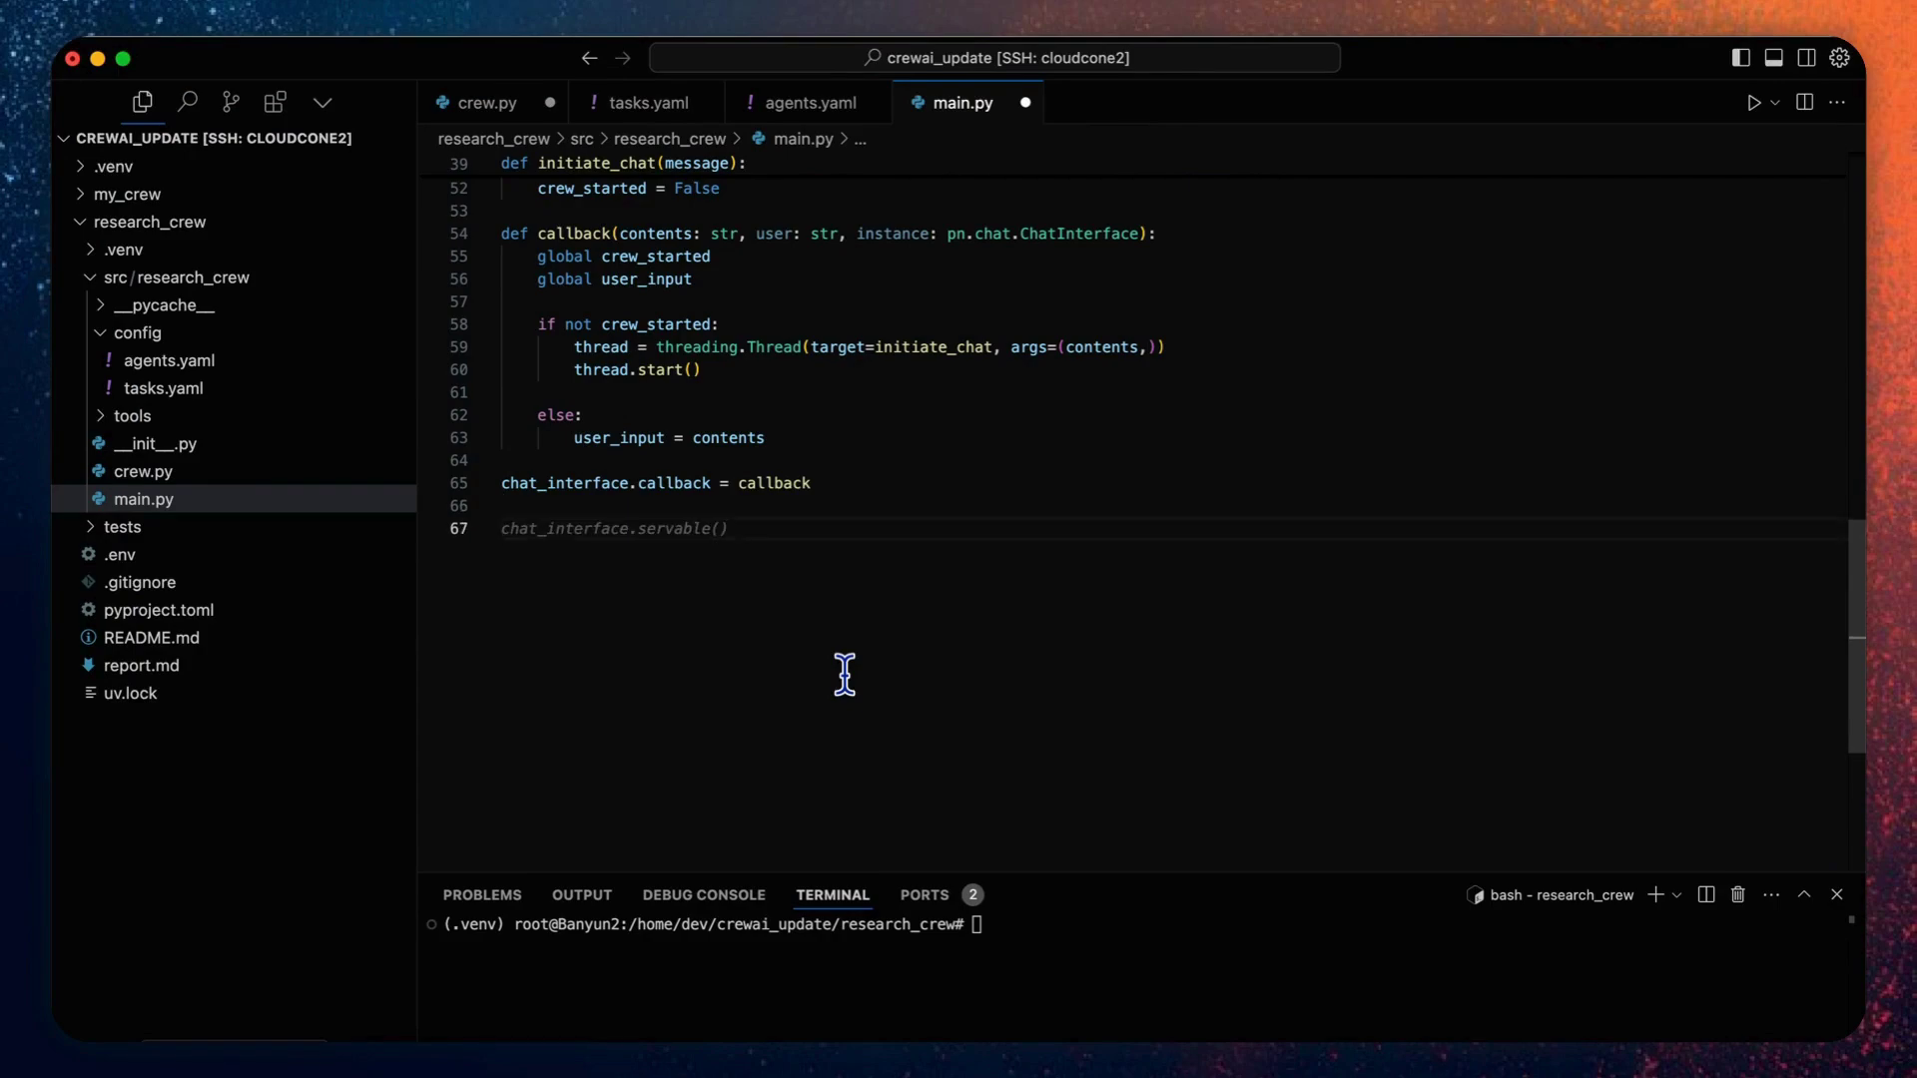
pyautogui.write('# Send welcome message chat_interface.send(     "Welcome! I\'m your AI Research Assistant. What topic would you like me to research?",     user="Assistant",     respond=False )  # Make it servable chat_interface.servable()')
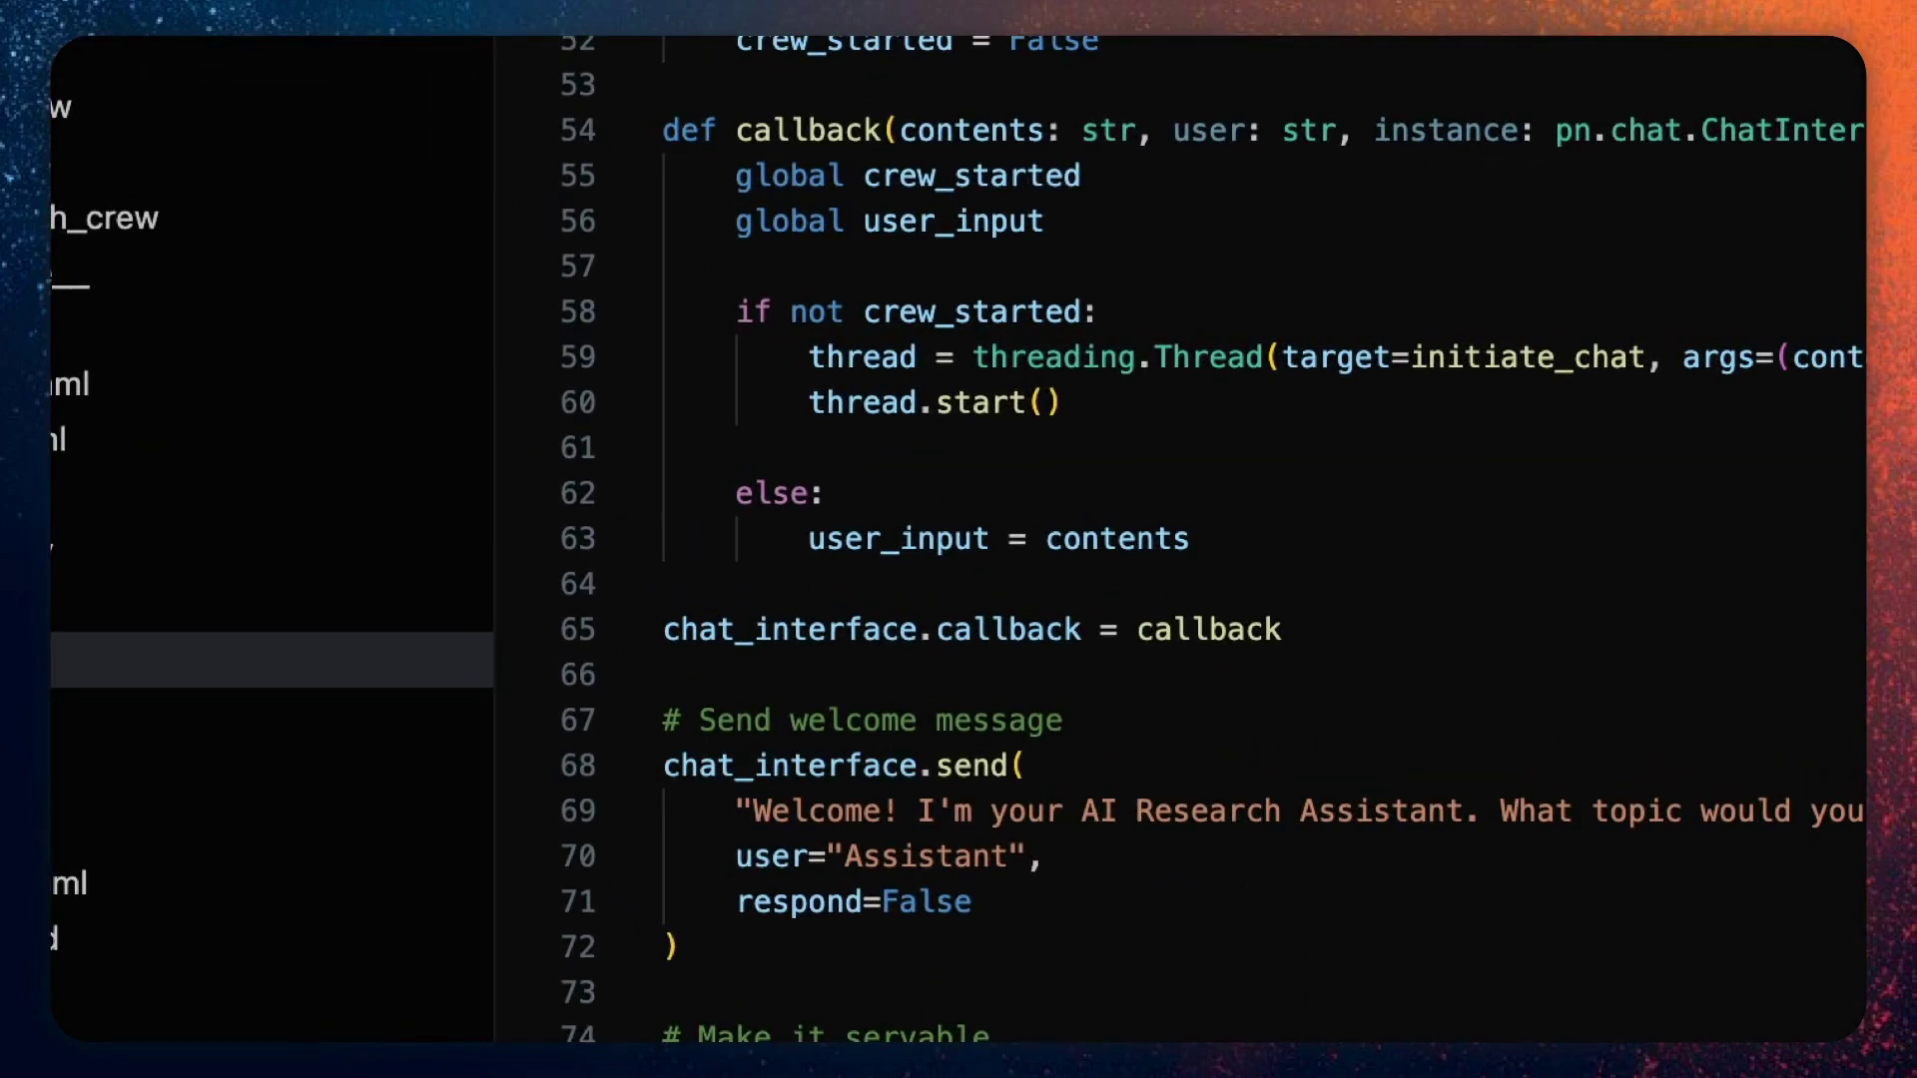
pyautogui.scroll(-3, 821, 599)
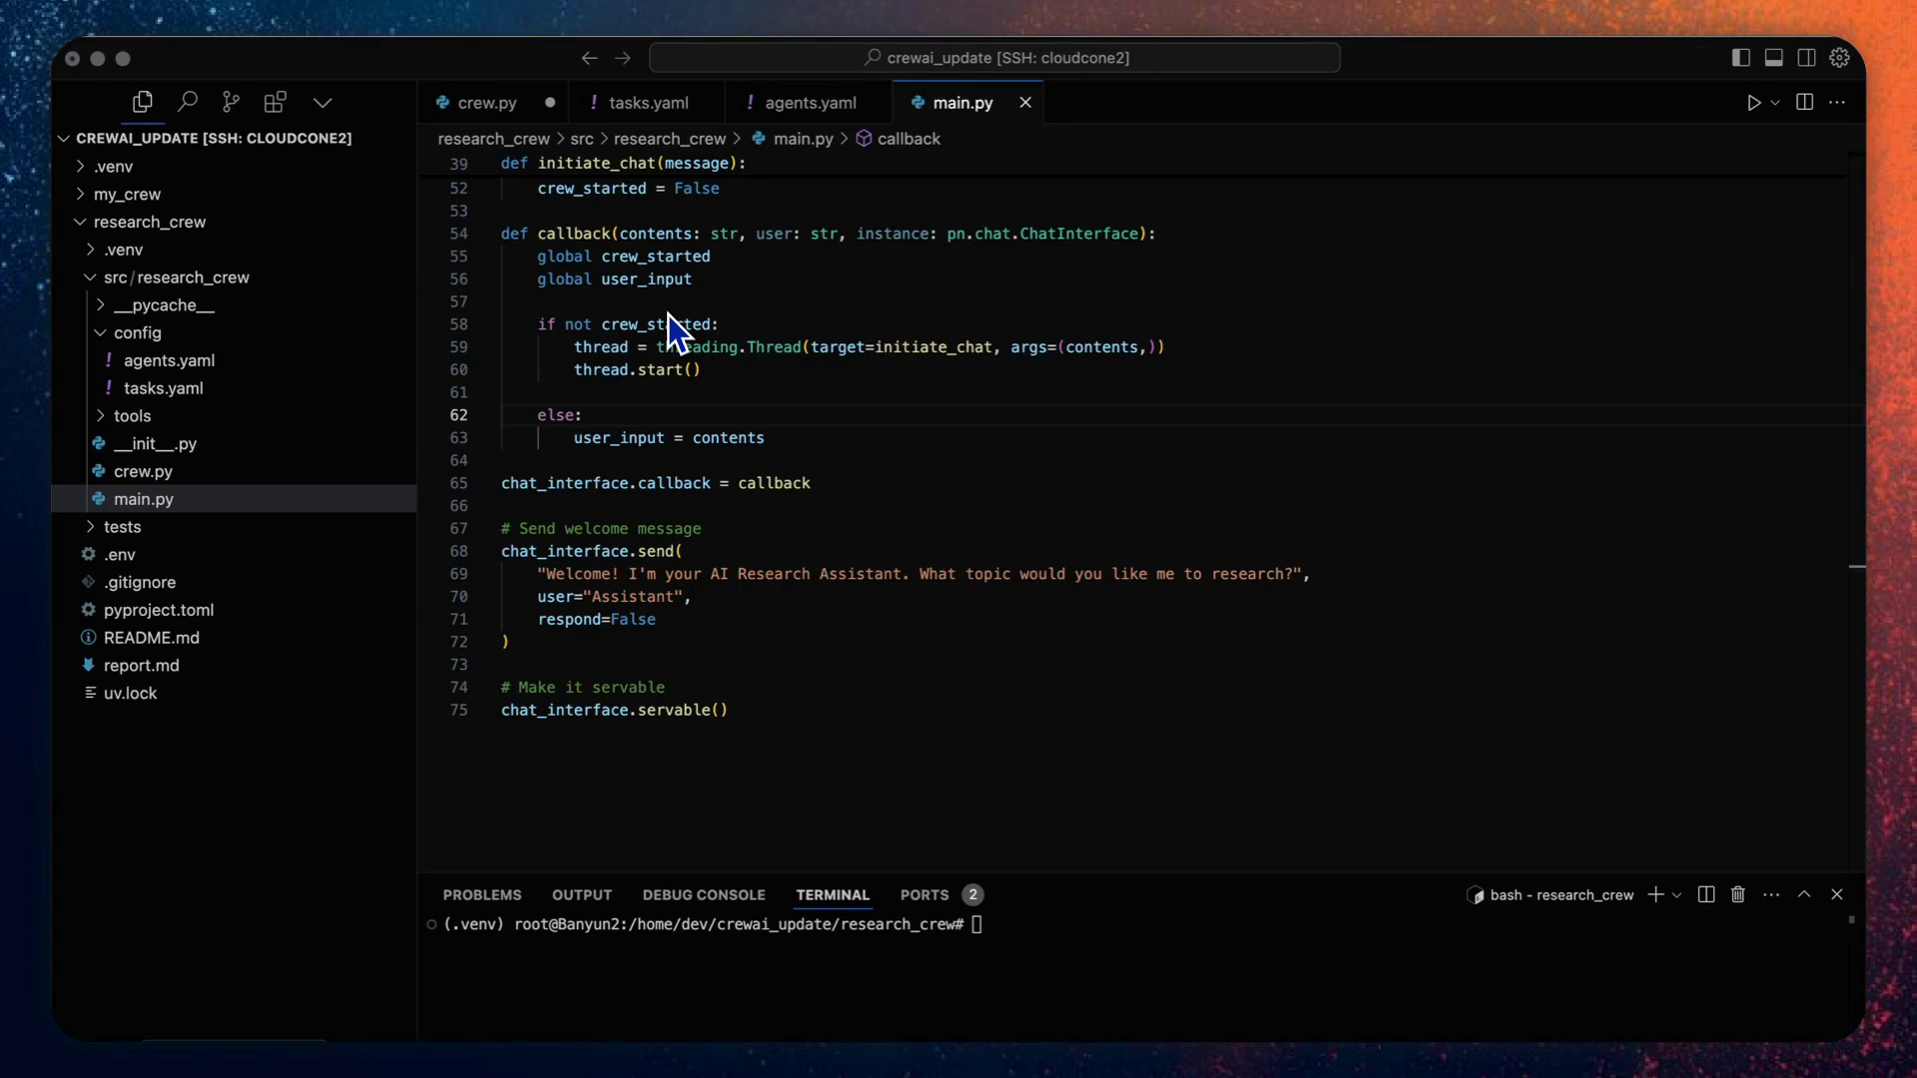
pyautogui.click(648, 105)
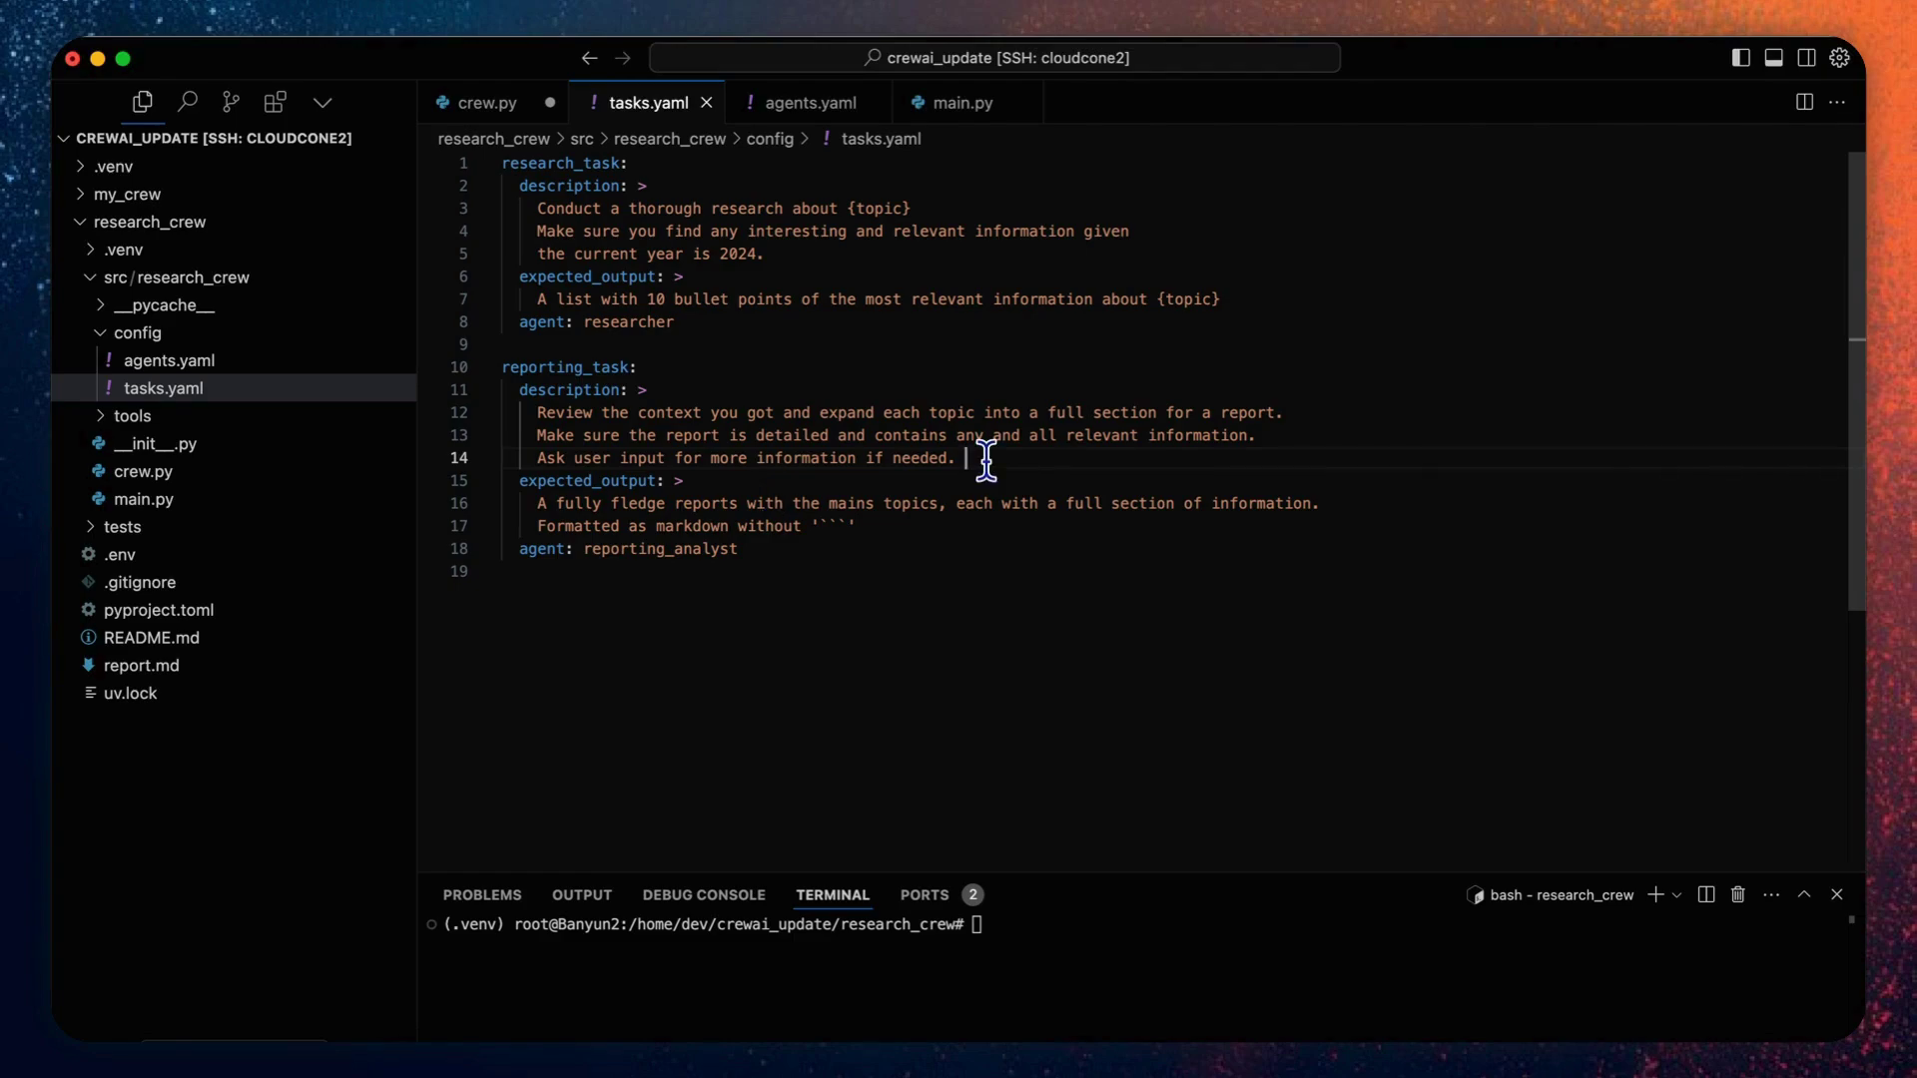
# Highlight the user-input instruction on line 14 of tasks.yaml, then enlarge the terminal panel
pyautogui.moveTo(971, 458); pyautogui.dragTo(532, 458)
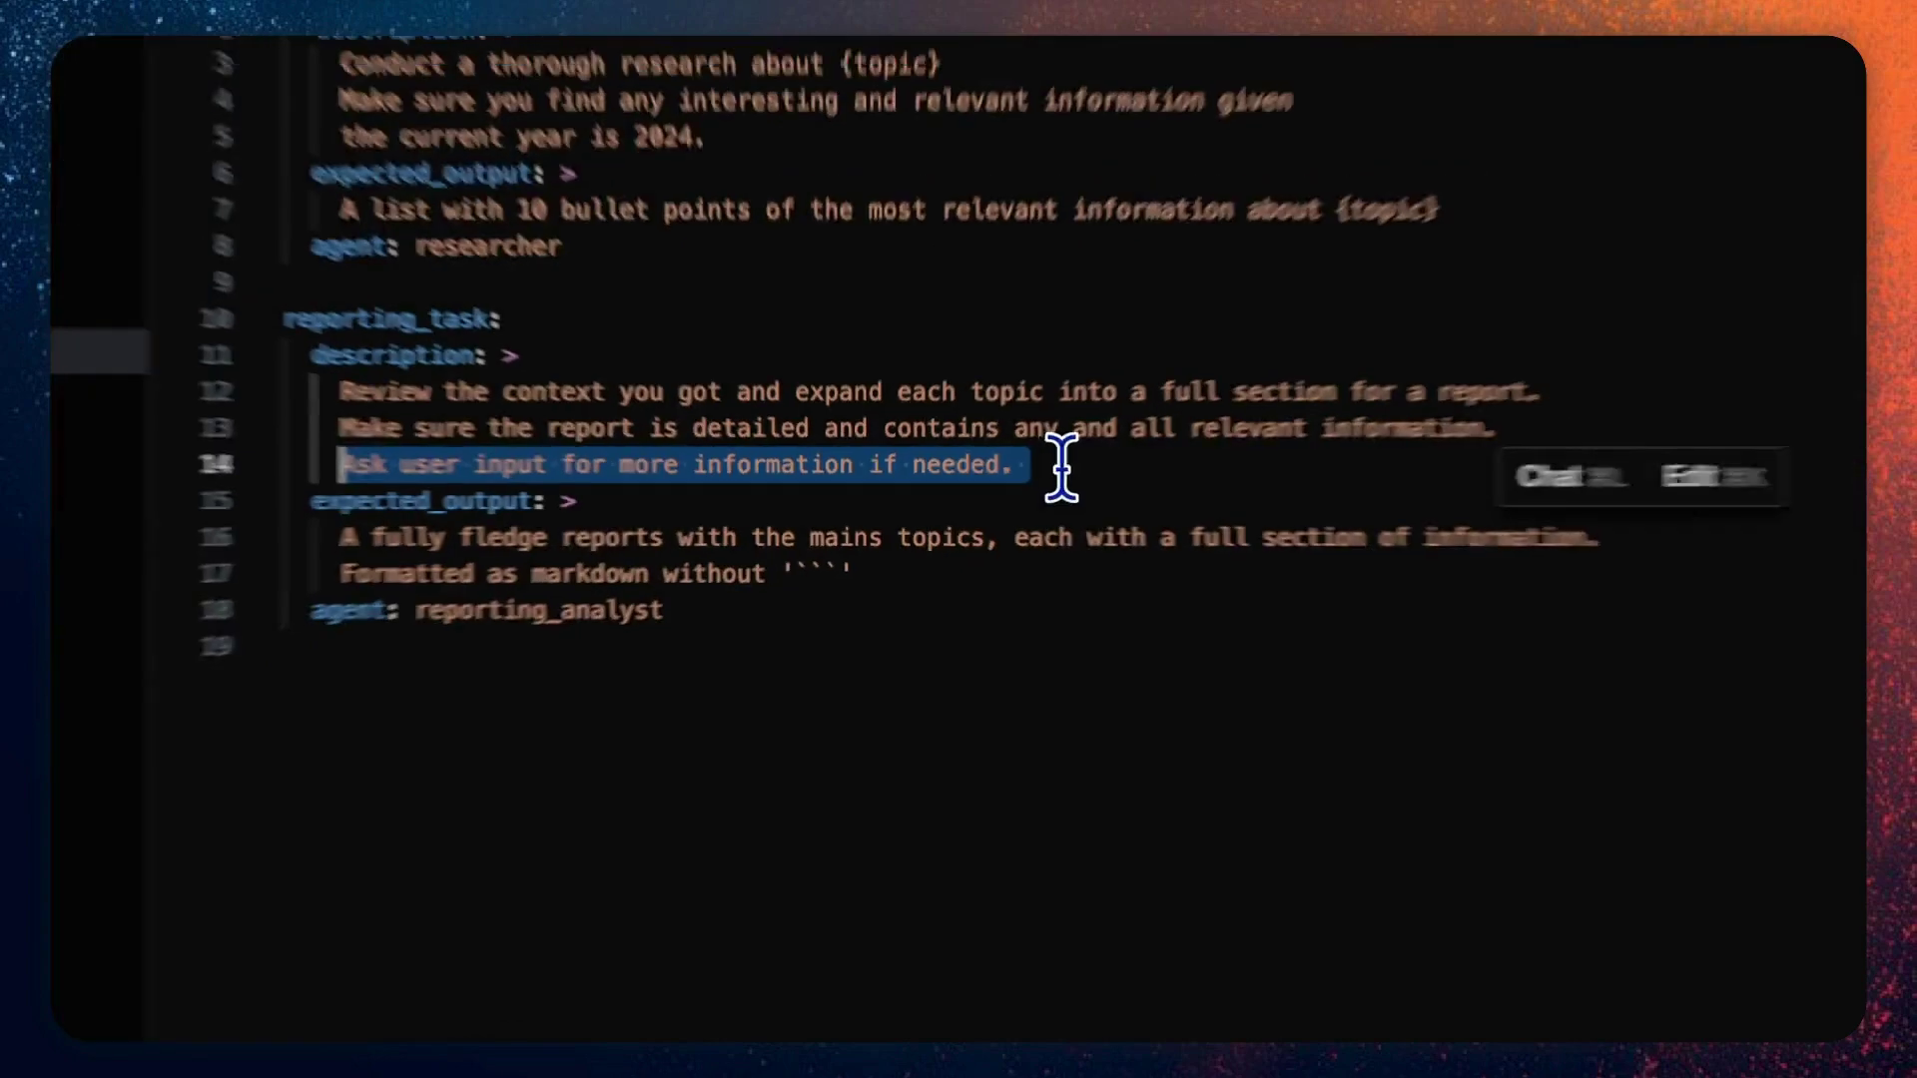
pyautogui.click(989, 458)
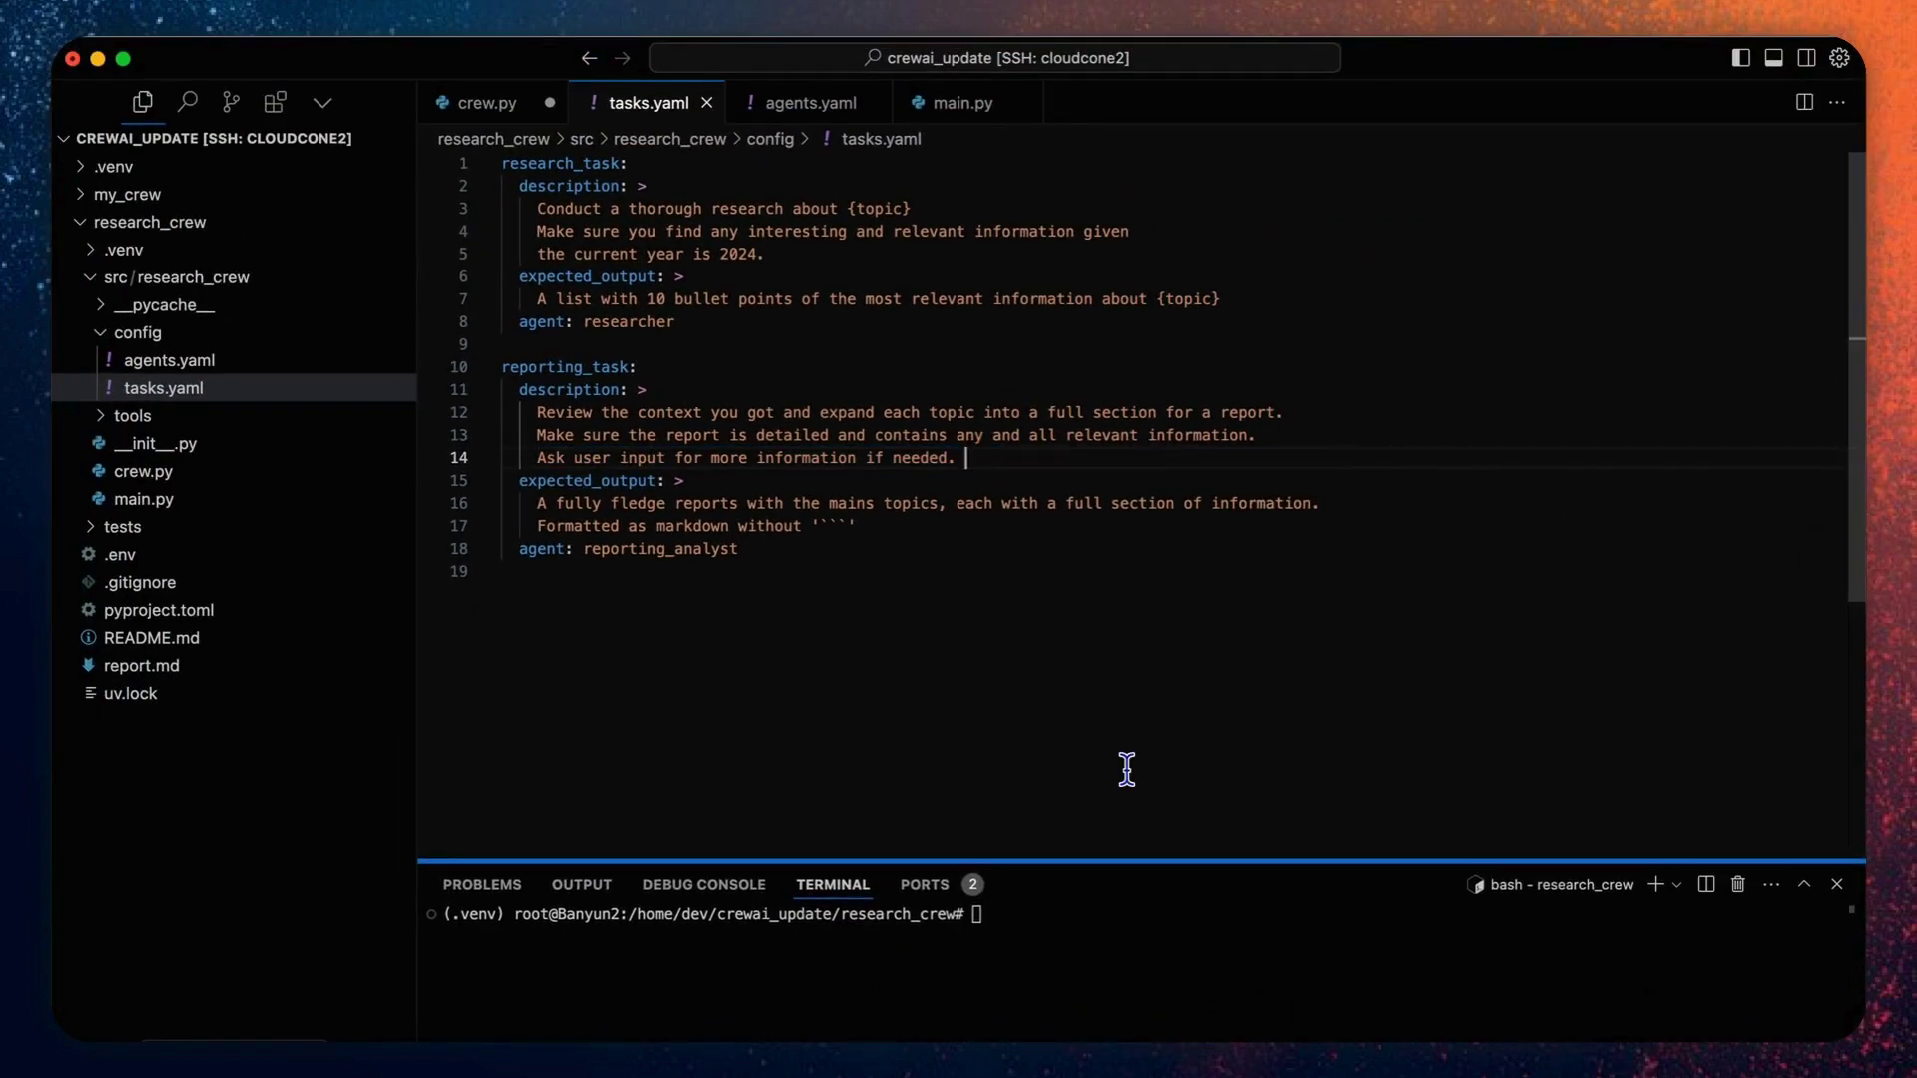
pyautogui.moveTo(1126, 863); pyautogui.dragTo(1077, 617)
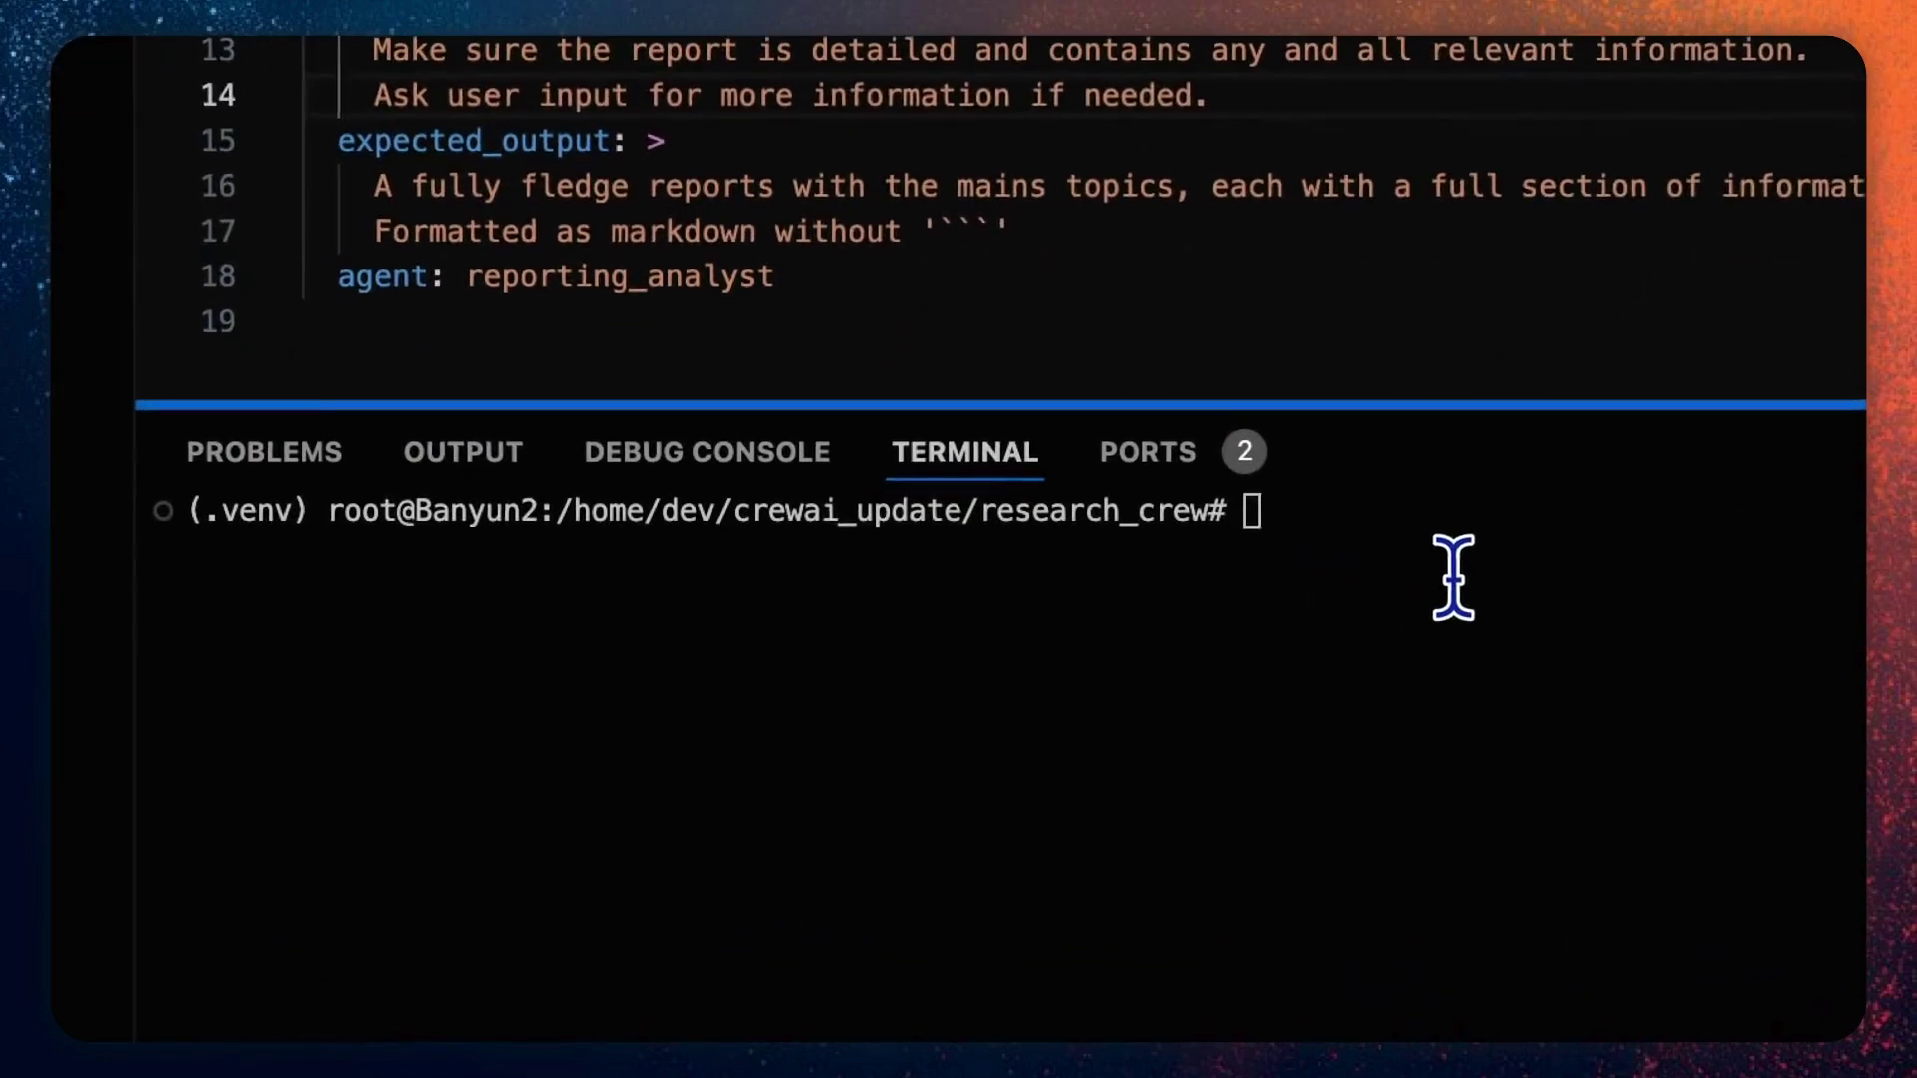
# Install the research_crew project in editable mode with 'pip install -e .'
pyautogui.click(1453, 577)
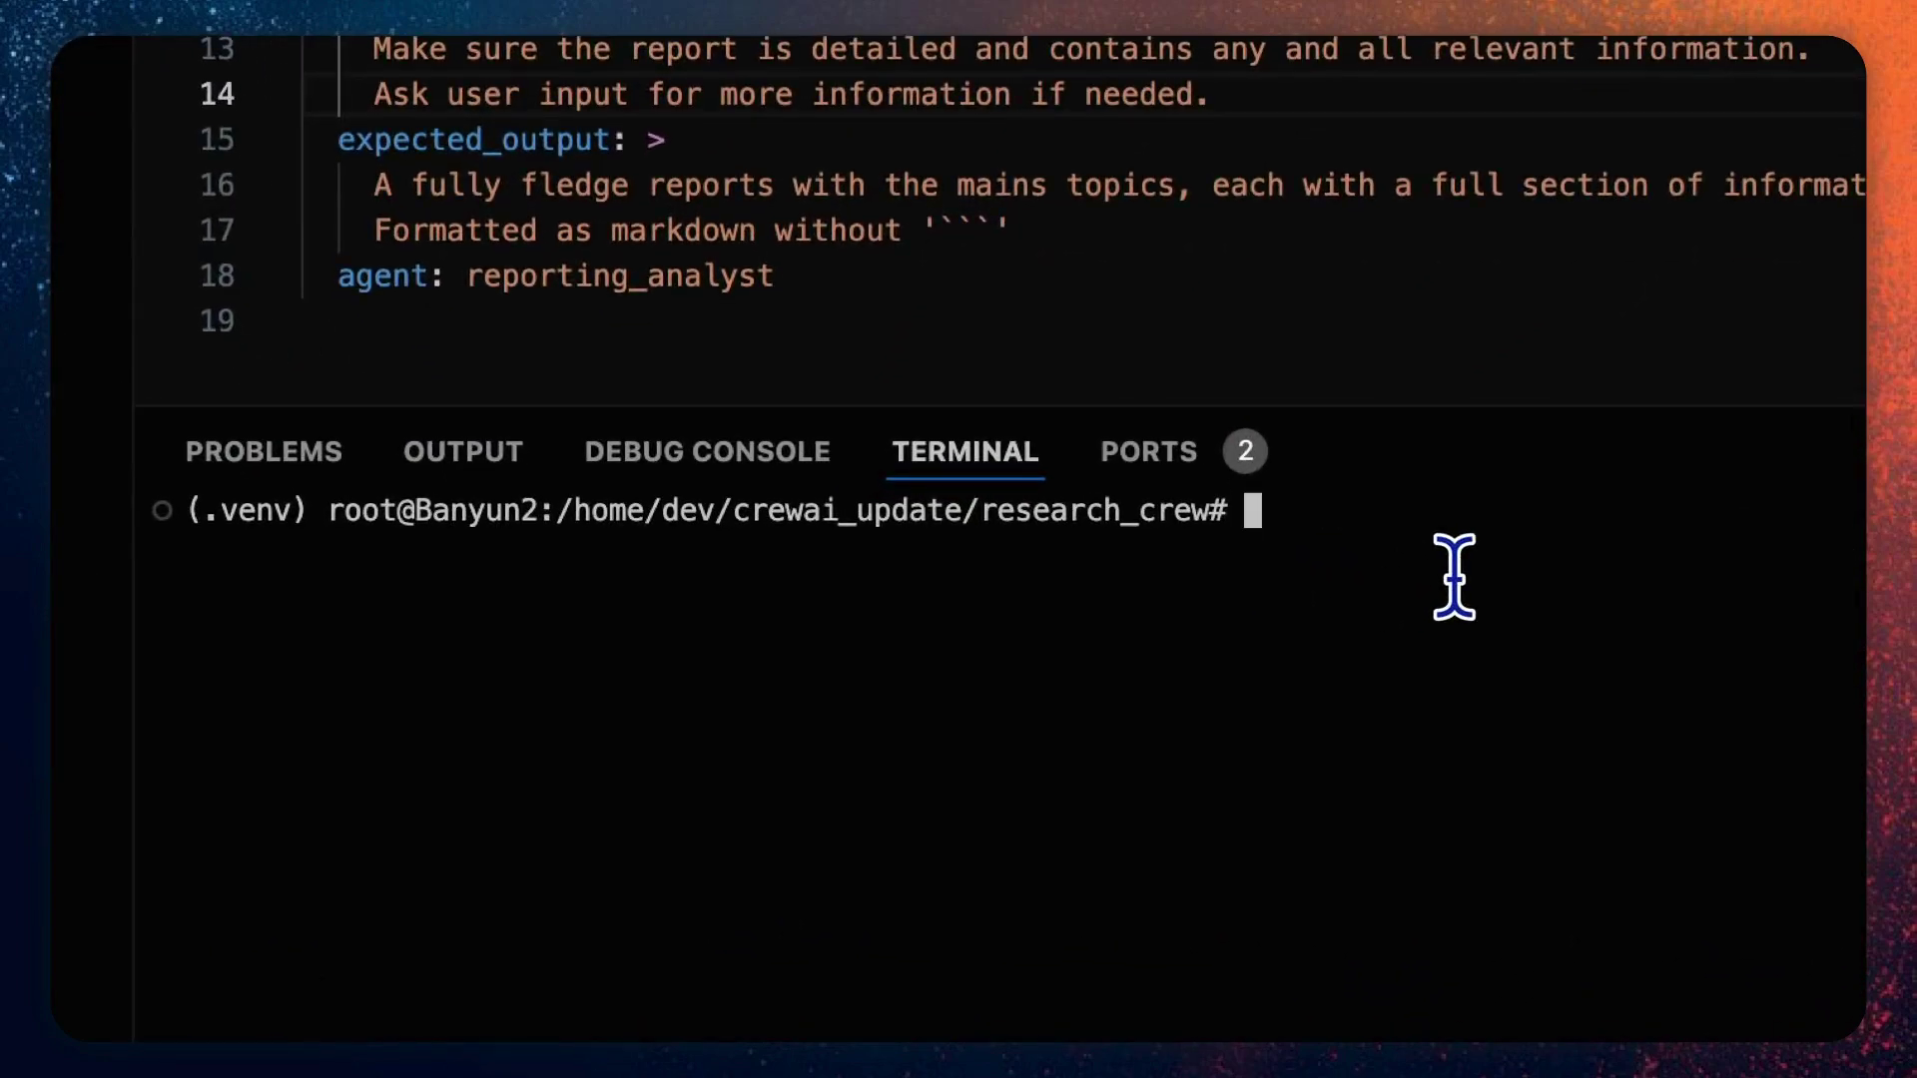
pyautogui.write('pip insta')
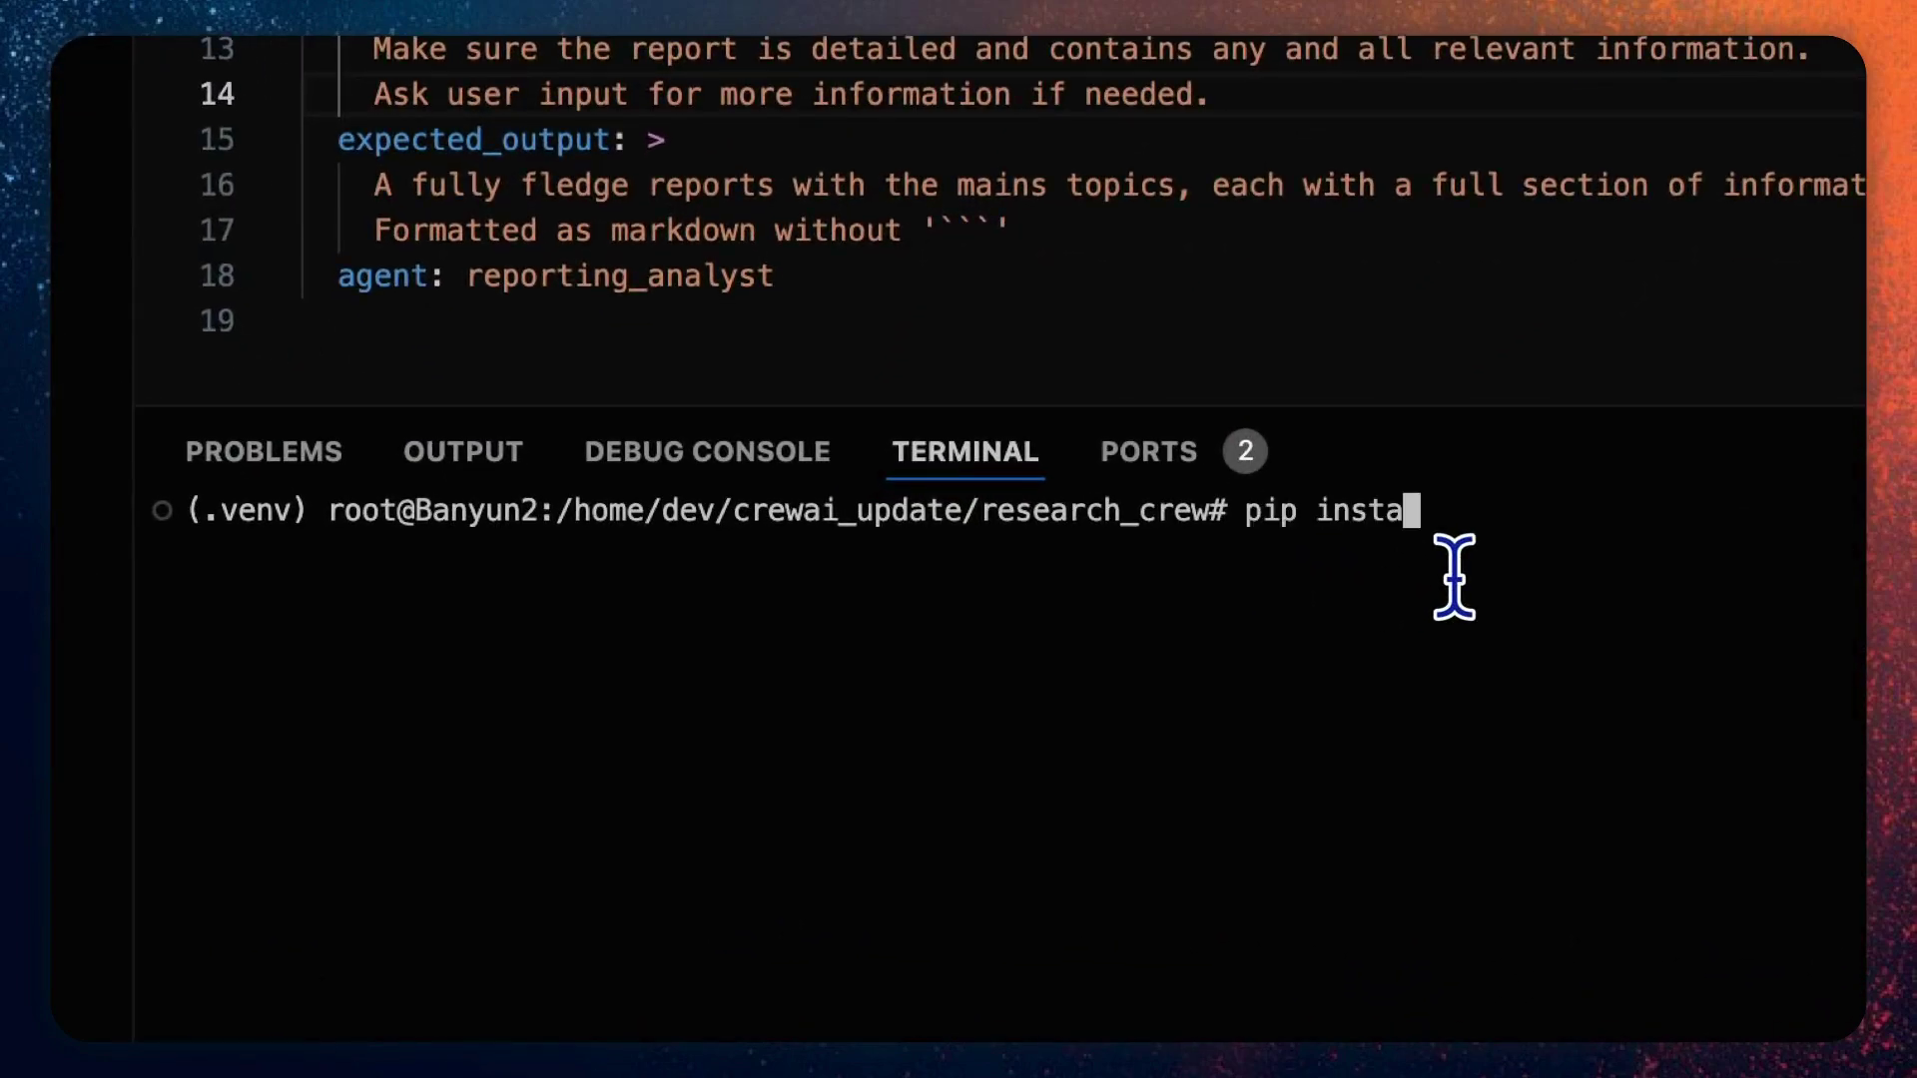
pyautogui.write('ll -e ')
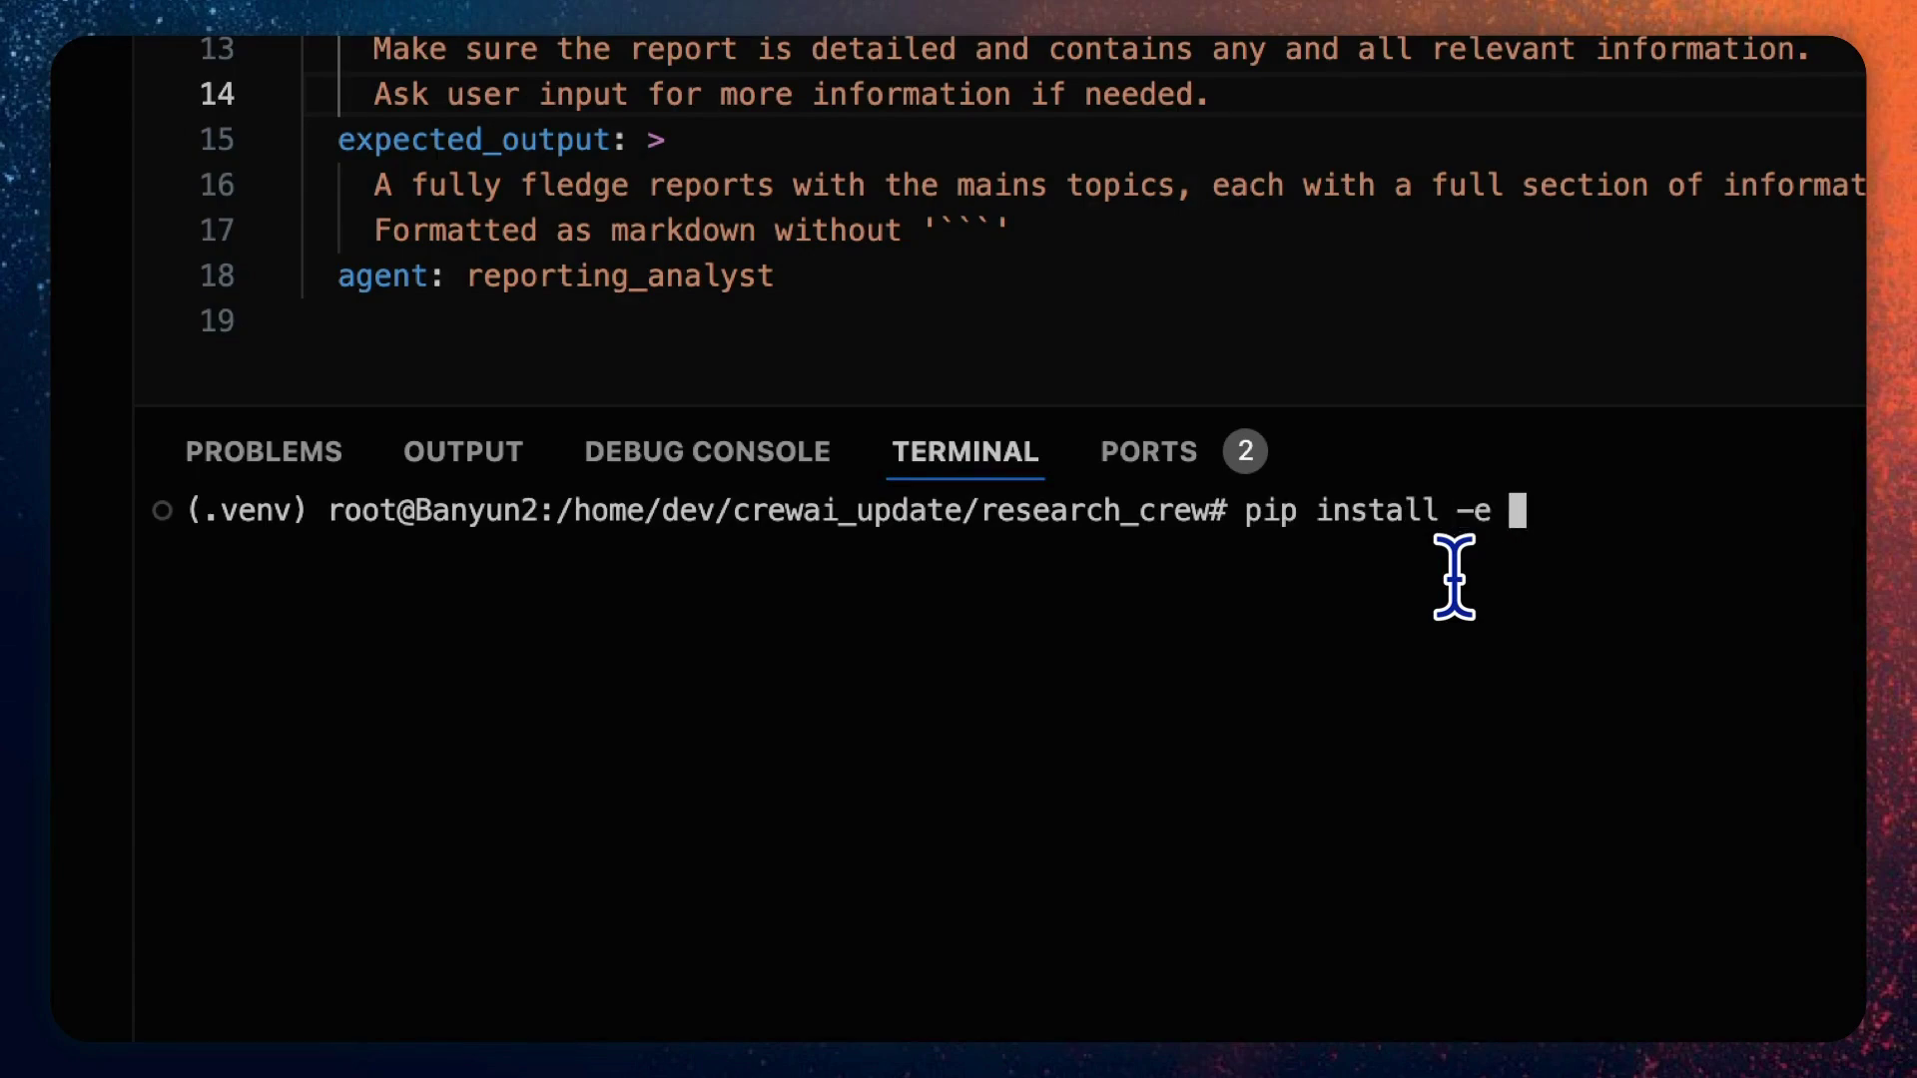
pyautogui.write('.')
pyautogui.press('Return')
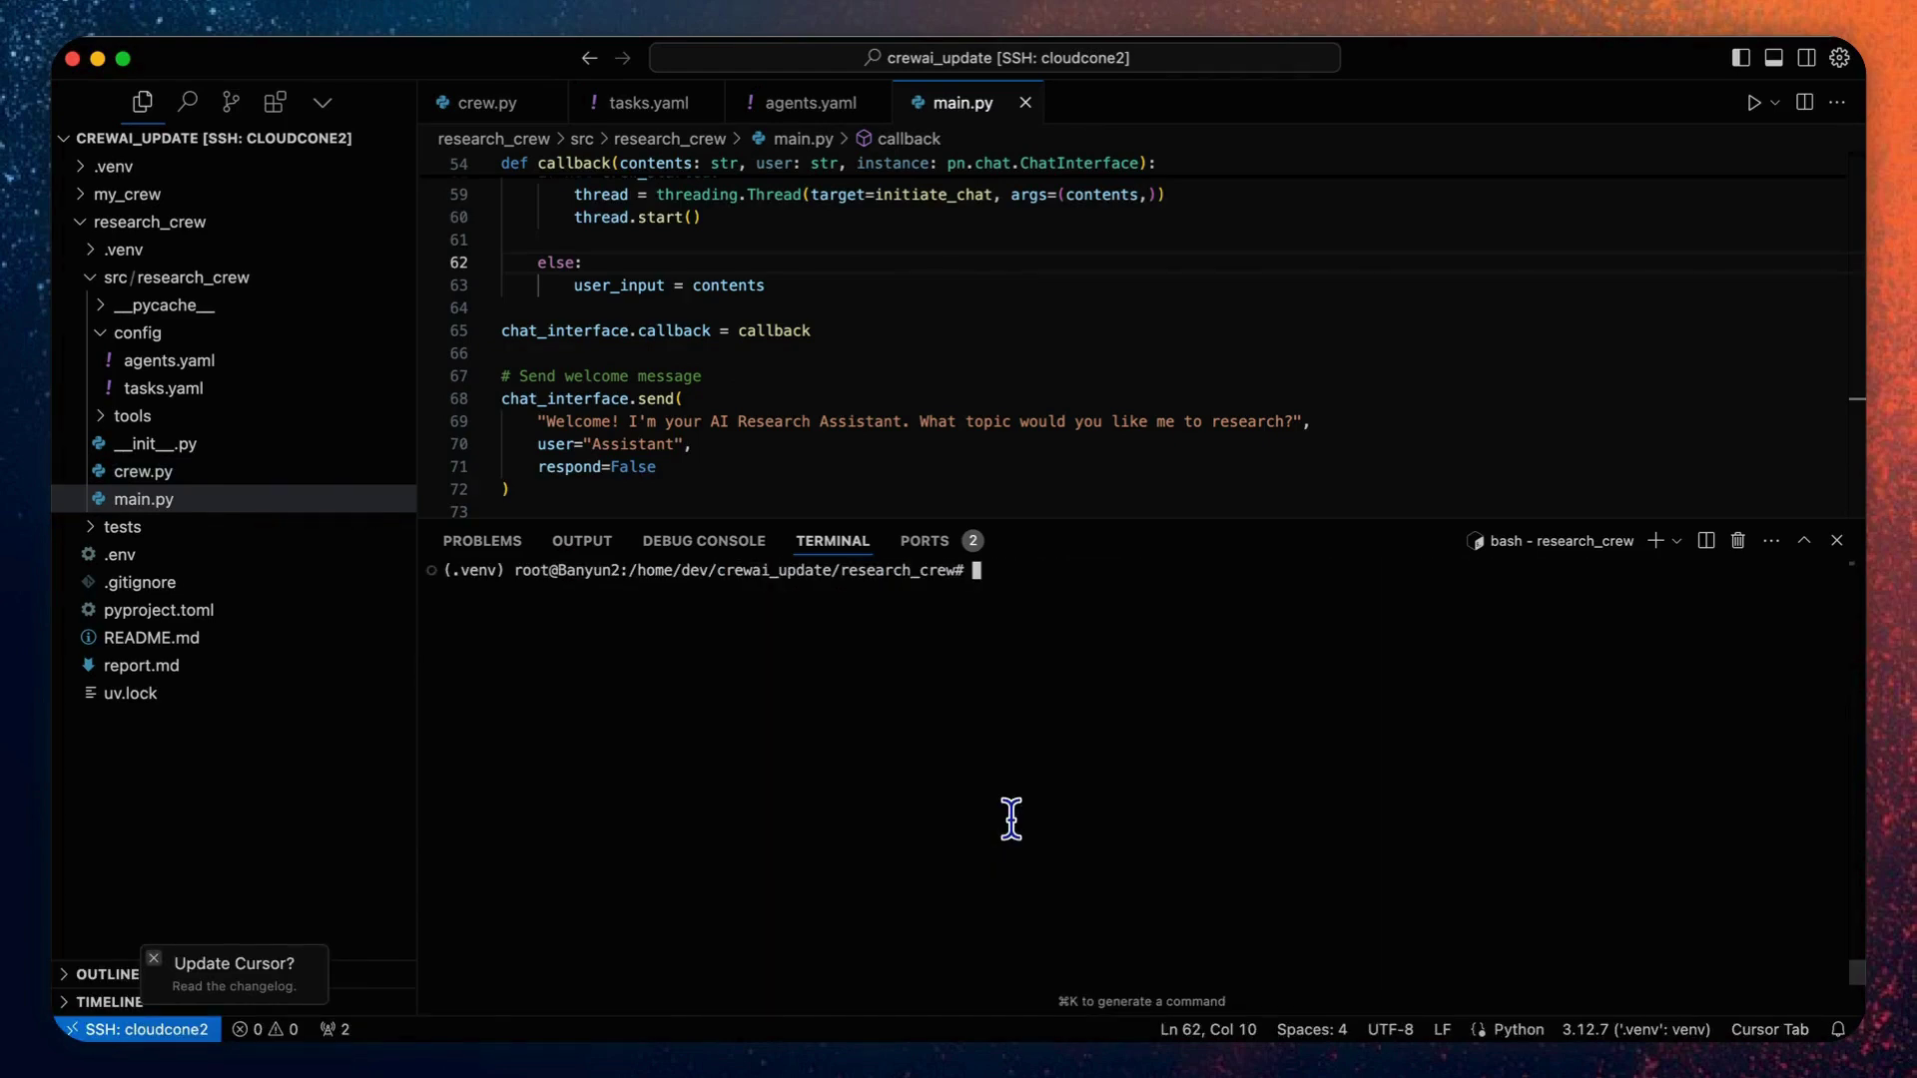
pyautogui.write('panel serve src/')
pyautogui.write('re')
# Run 'panel serve src/research_crew/main.py' to start the app on localhost:5006
pyautogui.press('Tab')
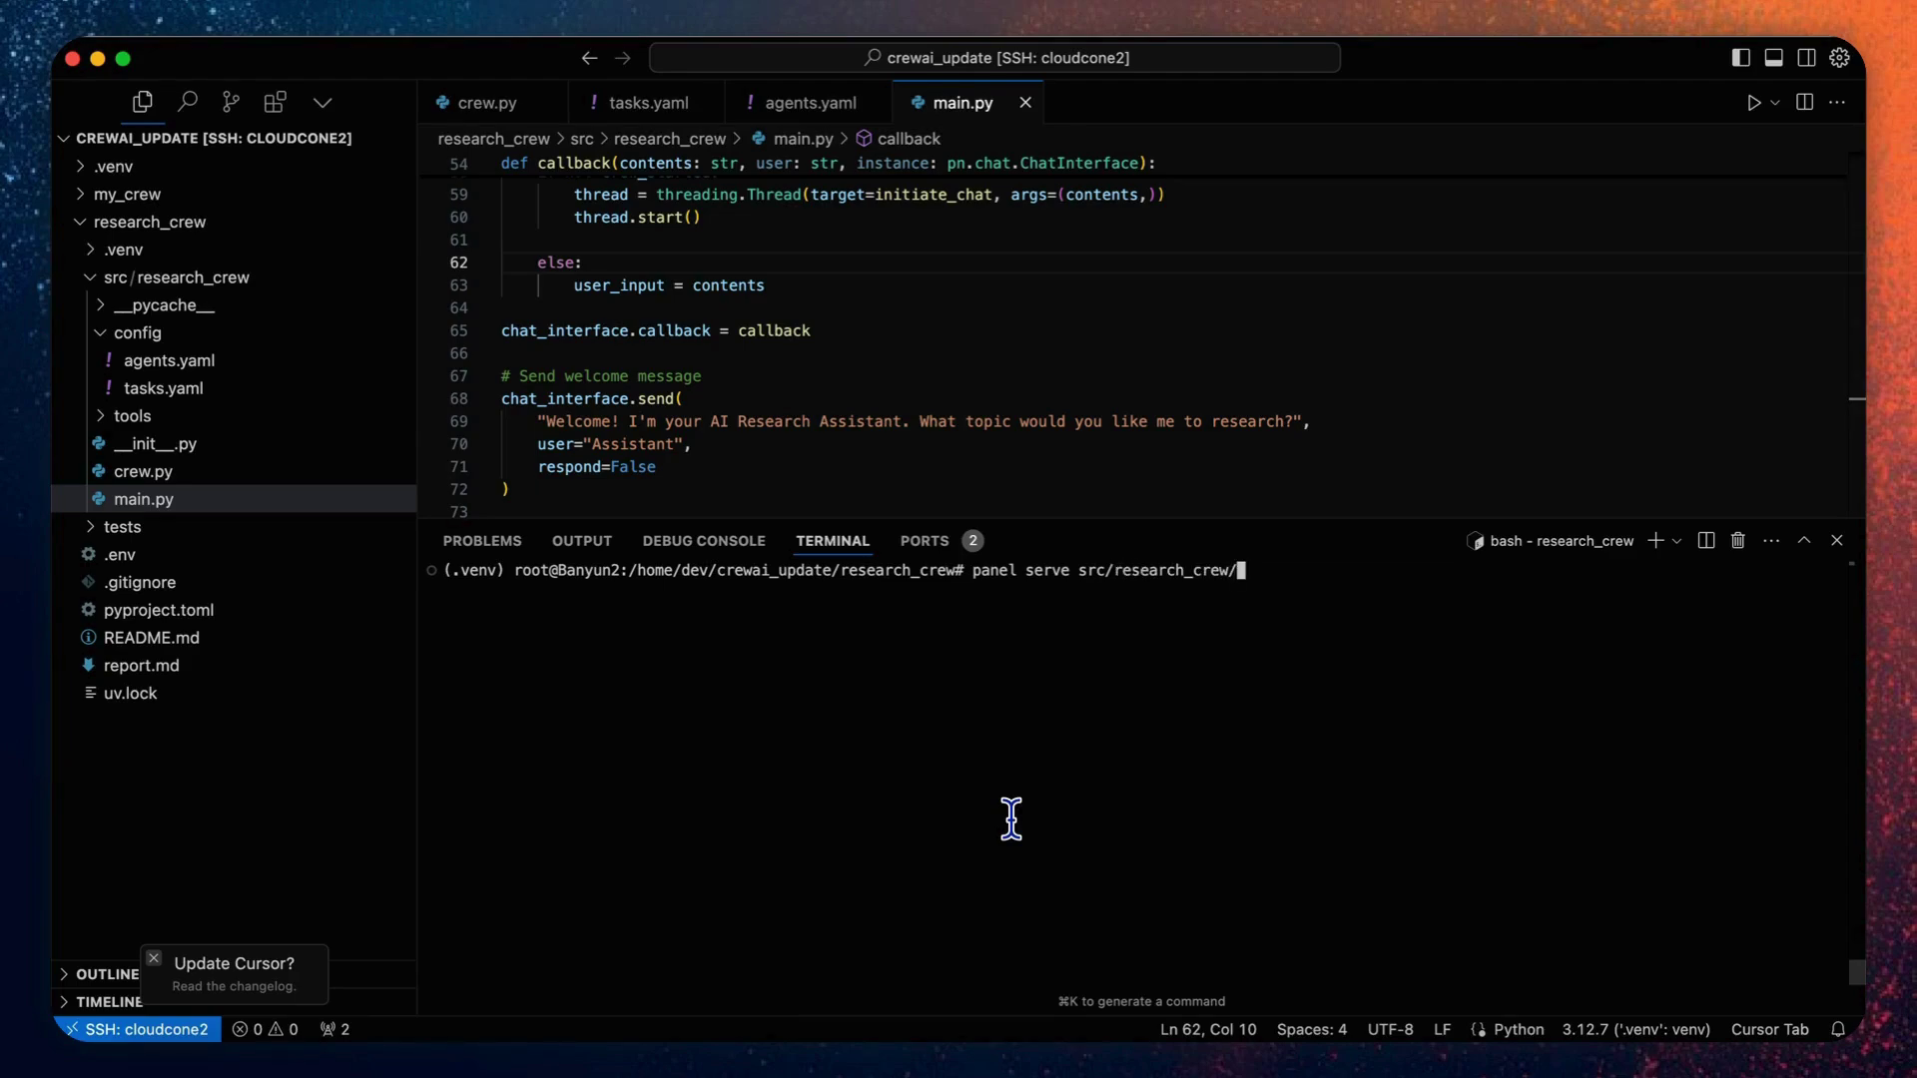
pyautogui.write('ma')
pyautogui.press('Tab')
pyautogui.press('Return')
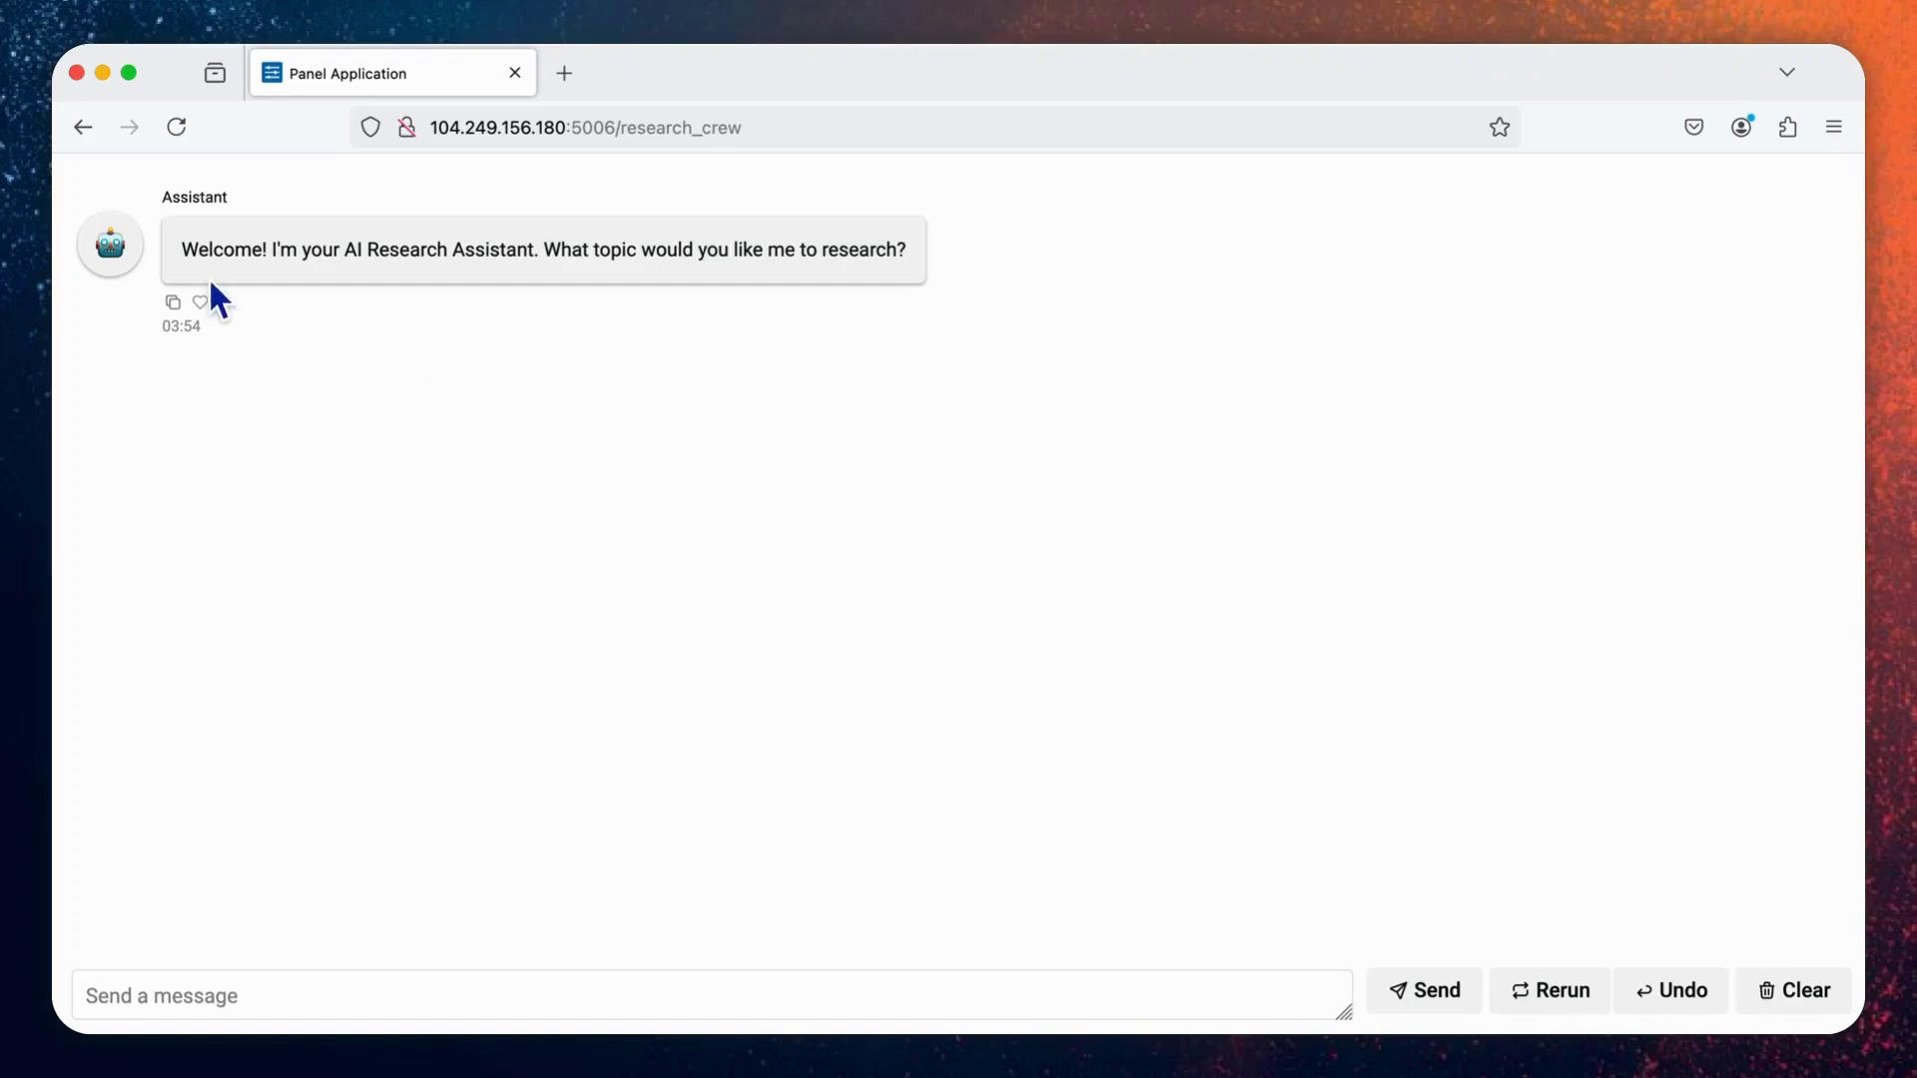
# Send 'LLM' as the research topic in the Panel chat
pyautogui.click(190, 994)
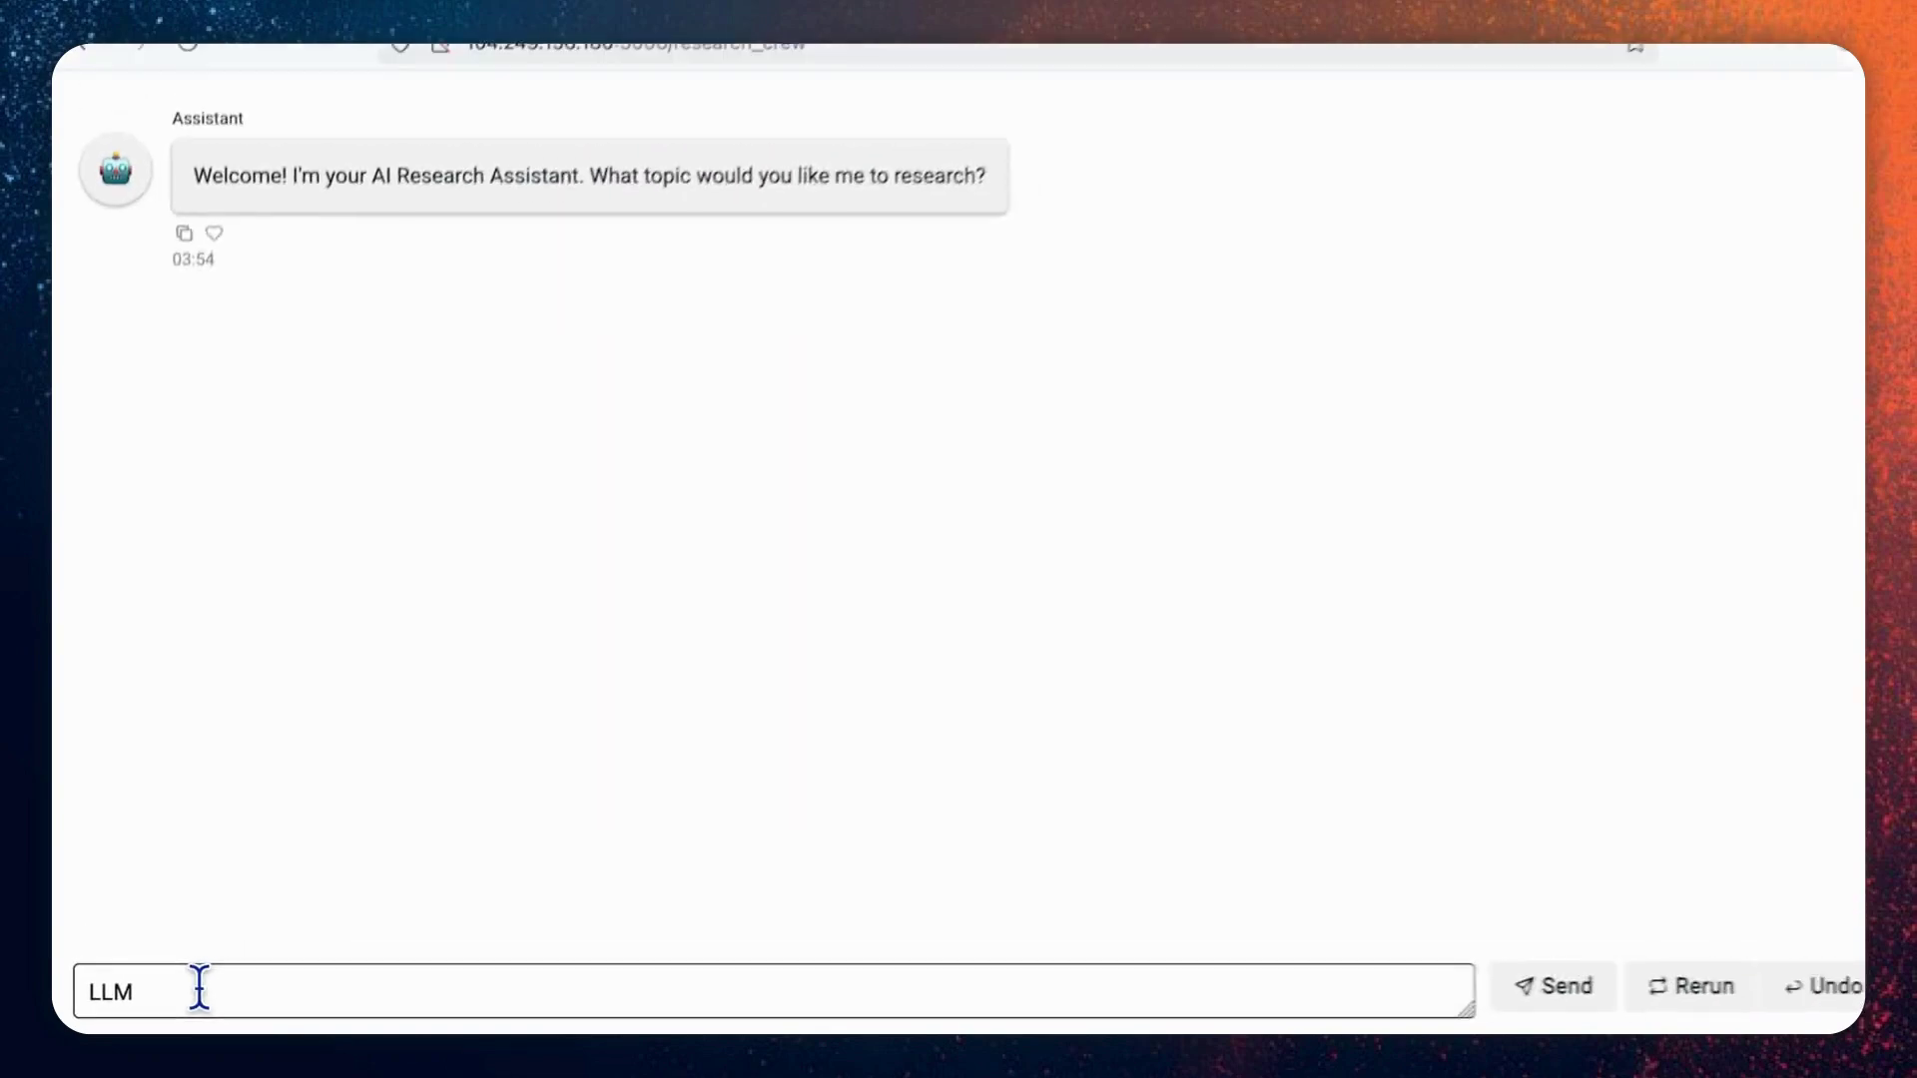
pyautogui.press('Return')
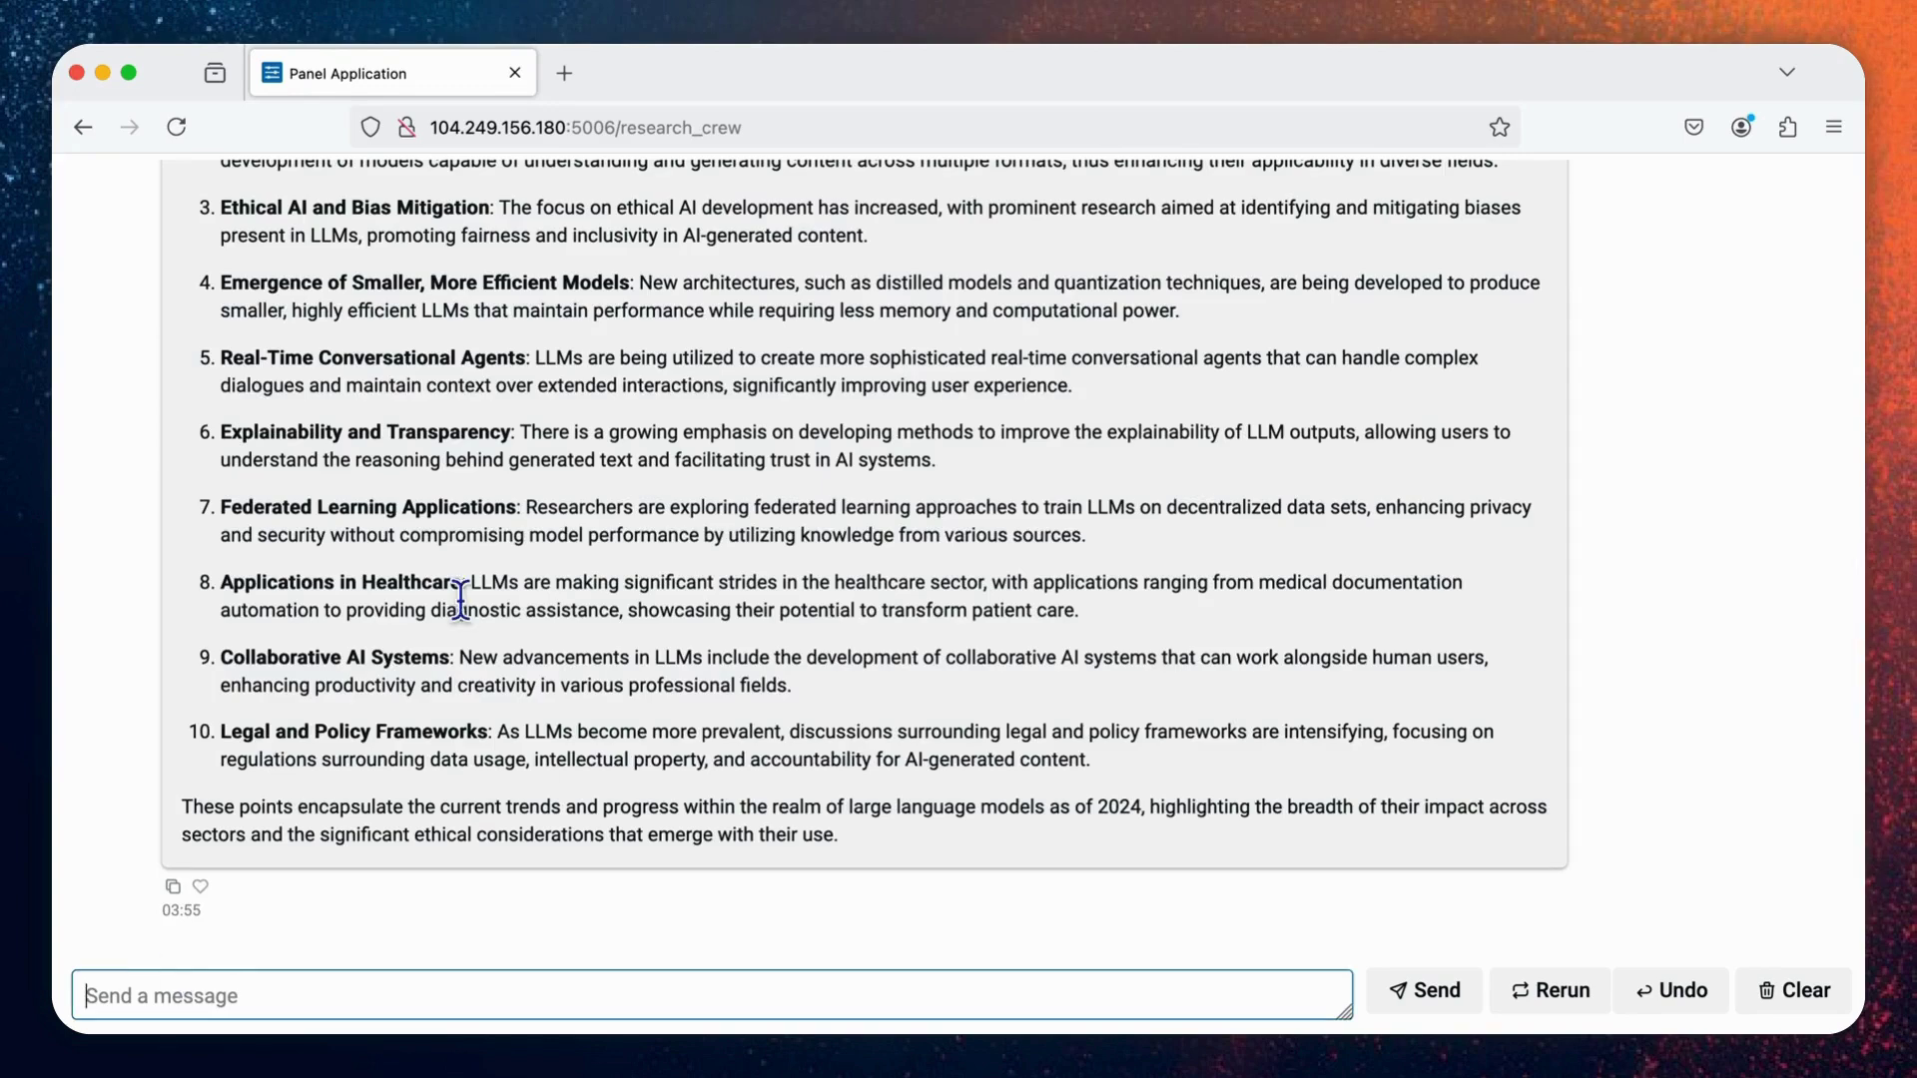
pyautogui.scroll(4, 462, 597)
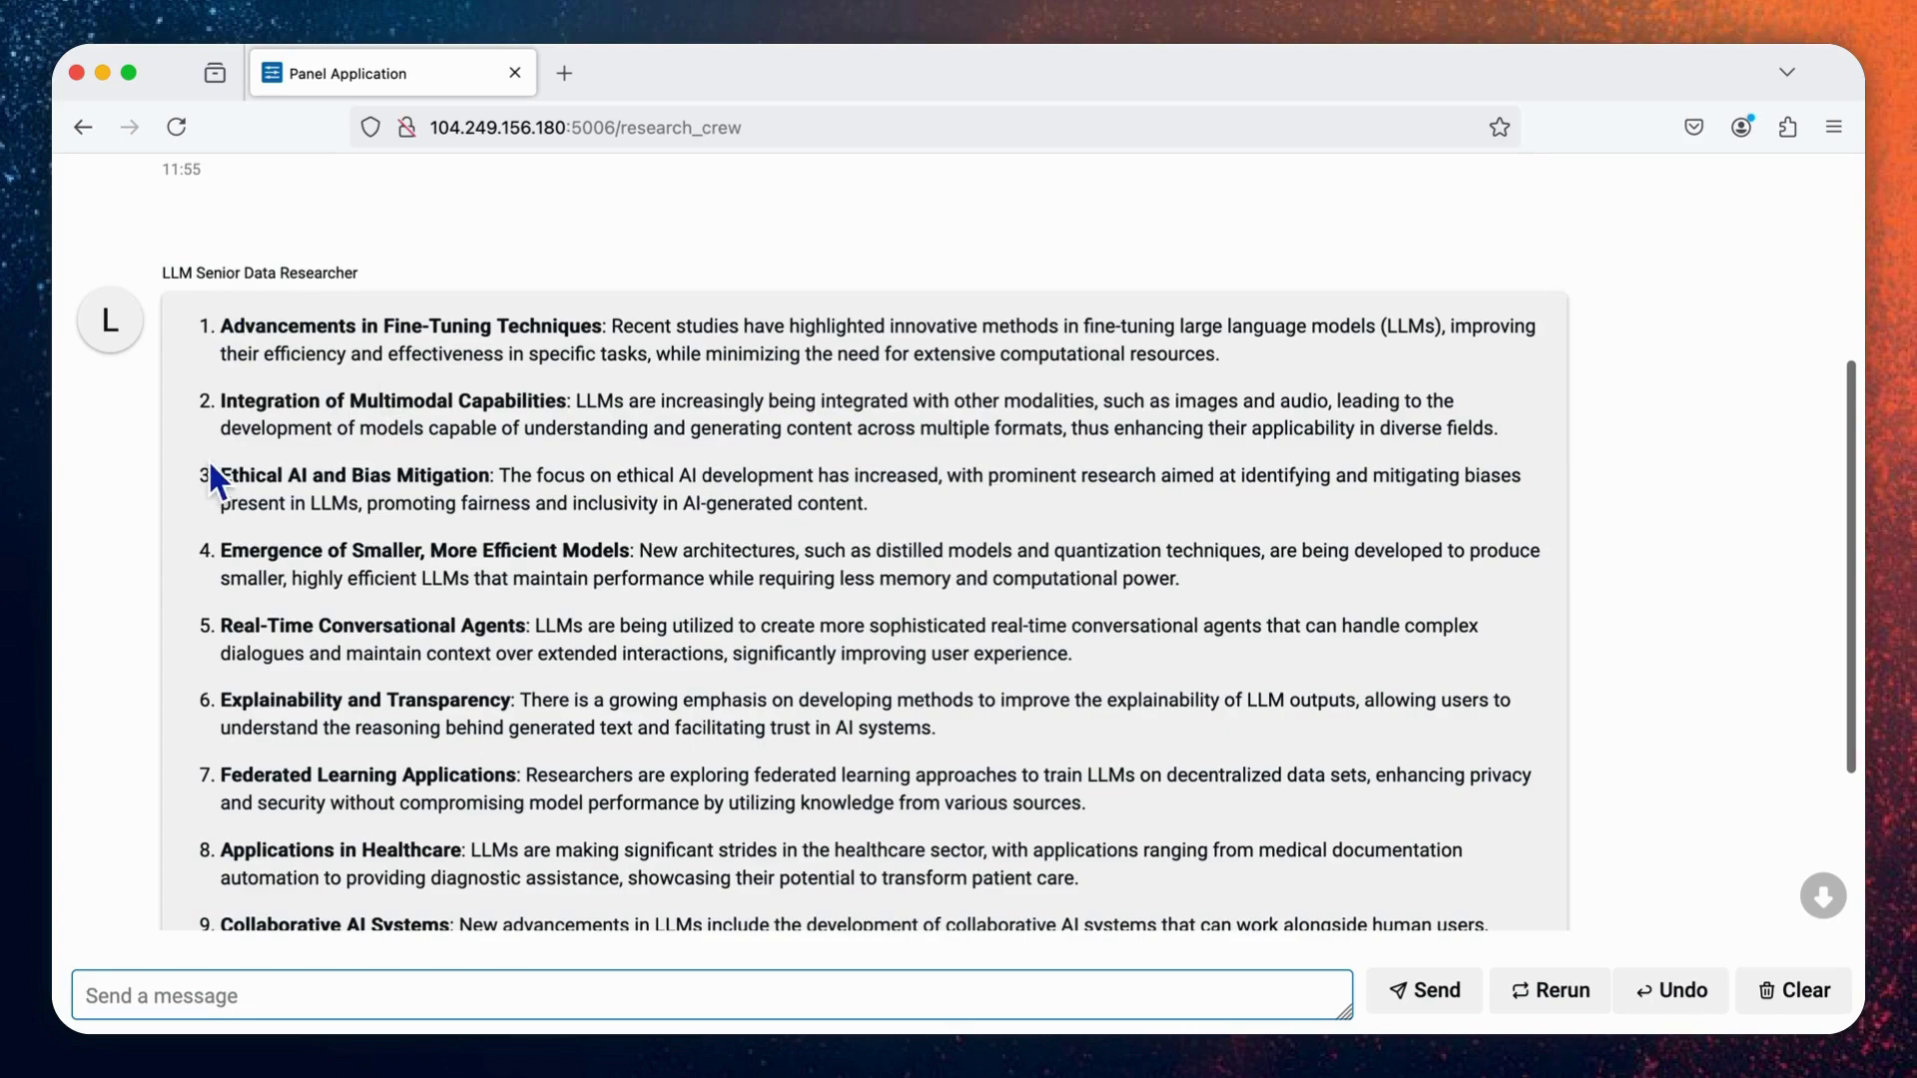
pyautogui.scroll(-2, 211, 476)
pyautogui.scroll(4, 210, 476)
pyautogui.scroll(-1, 210, 478)
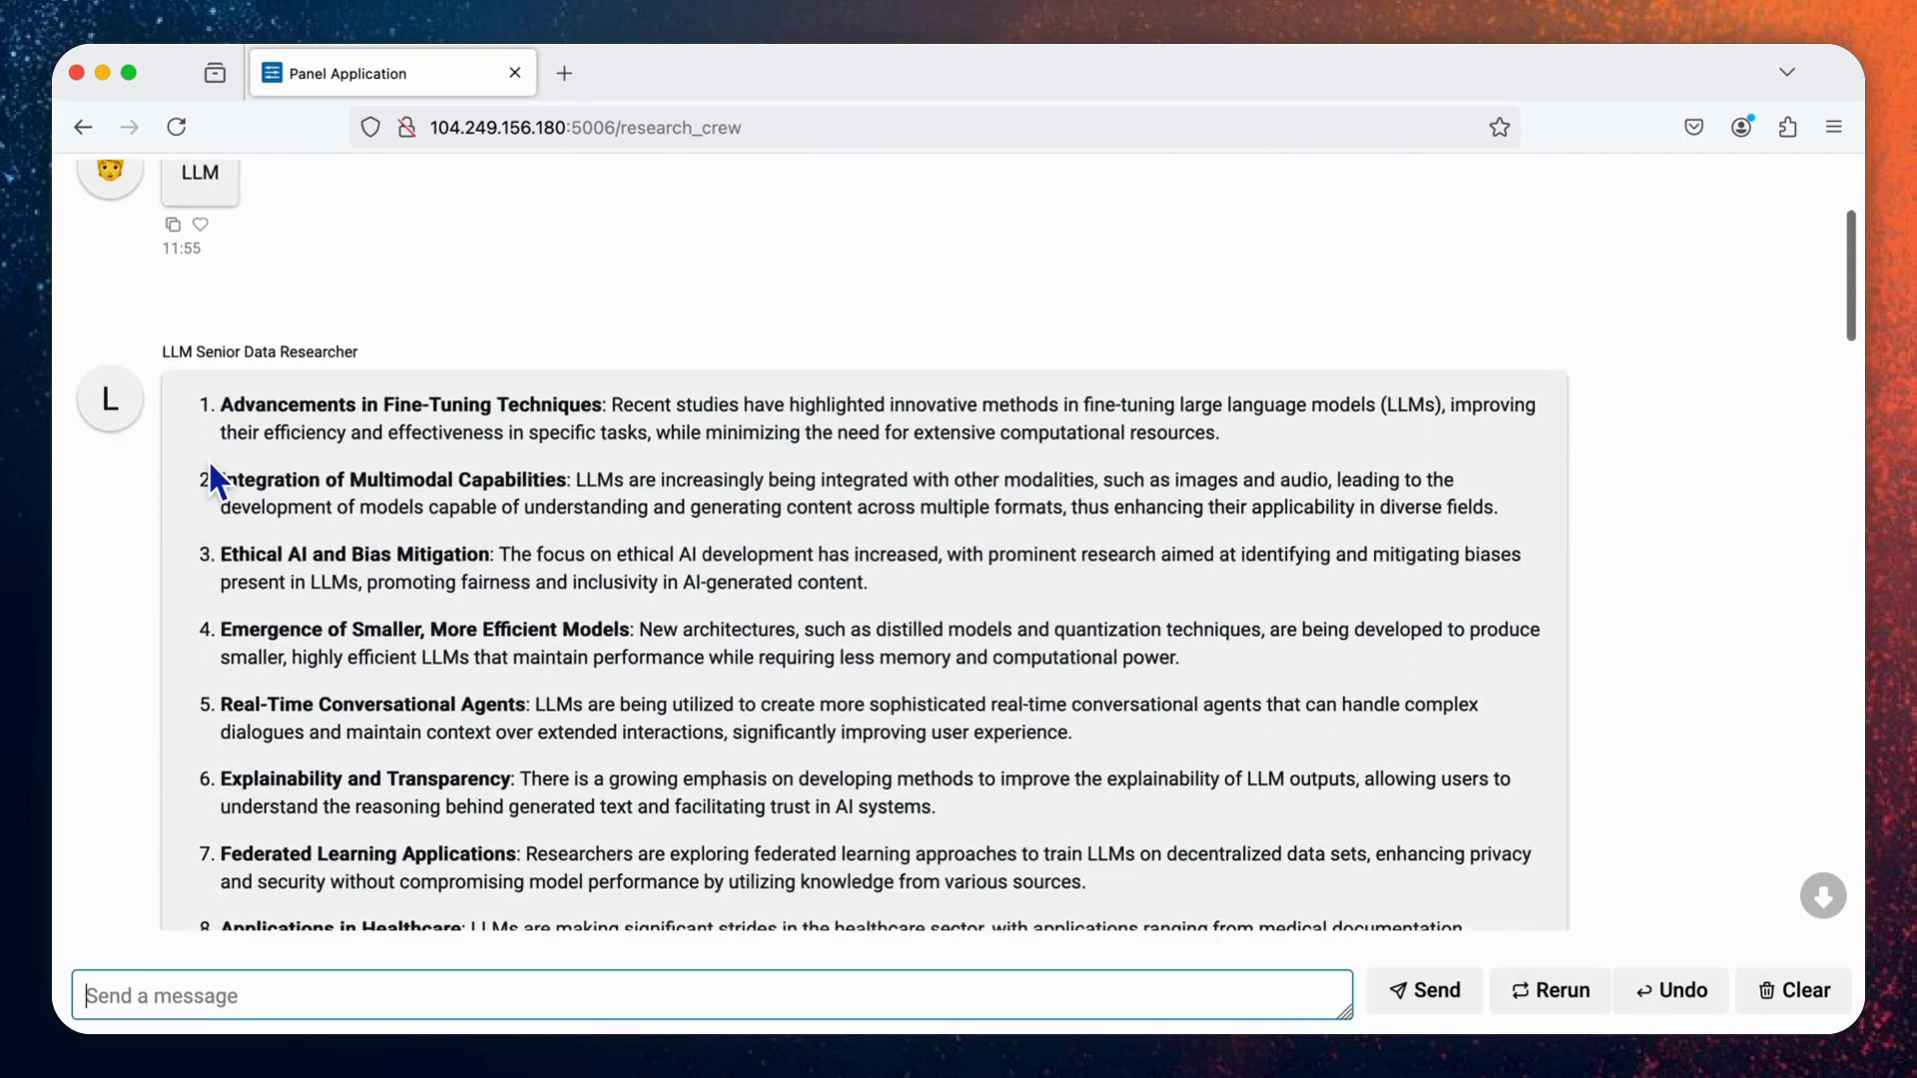
pyautogui.scroll(-10, 209, 476)
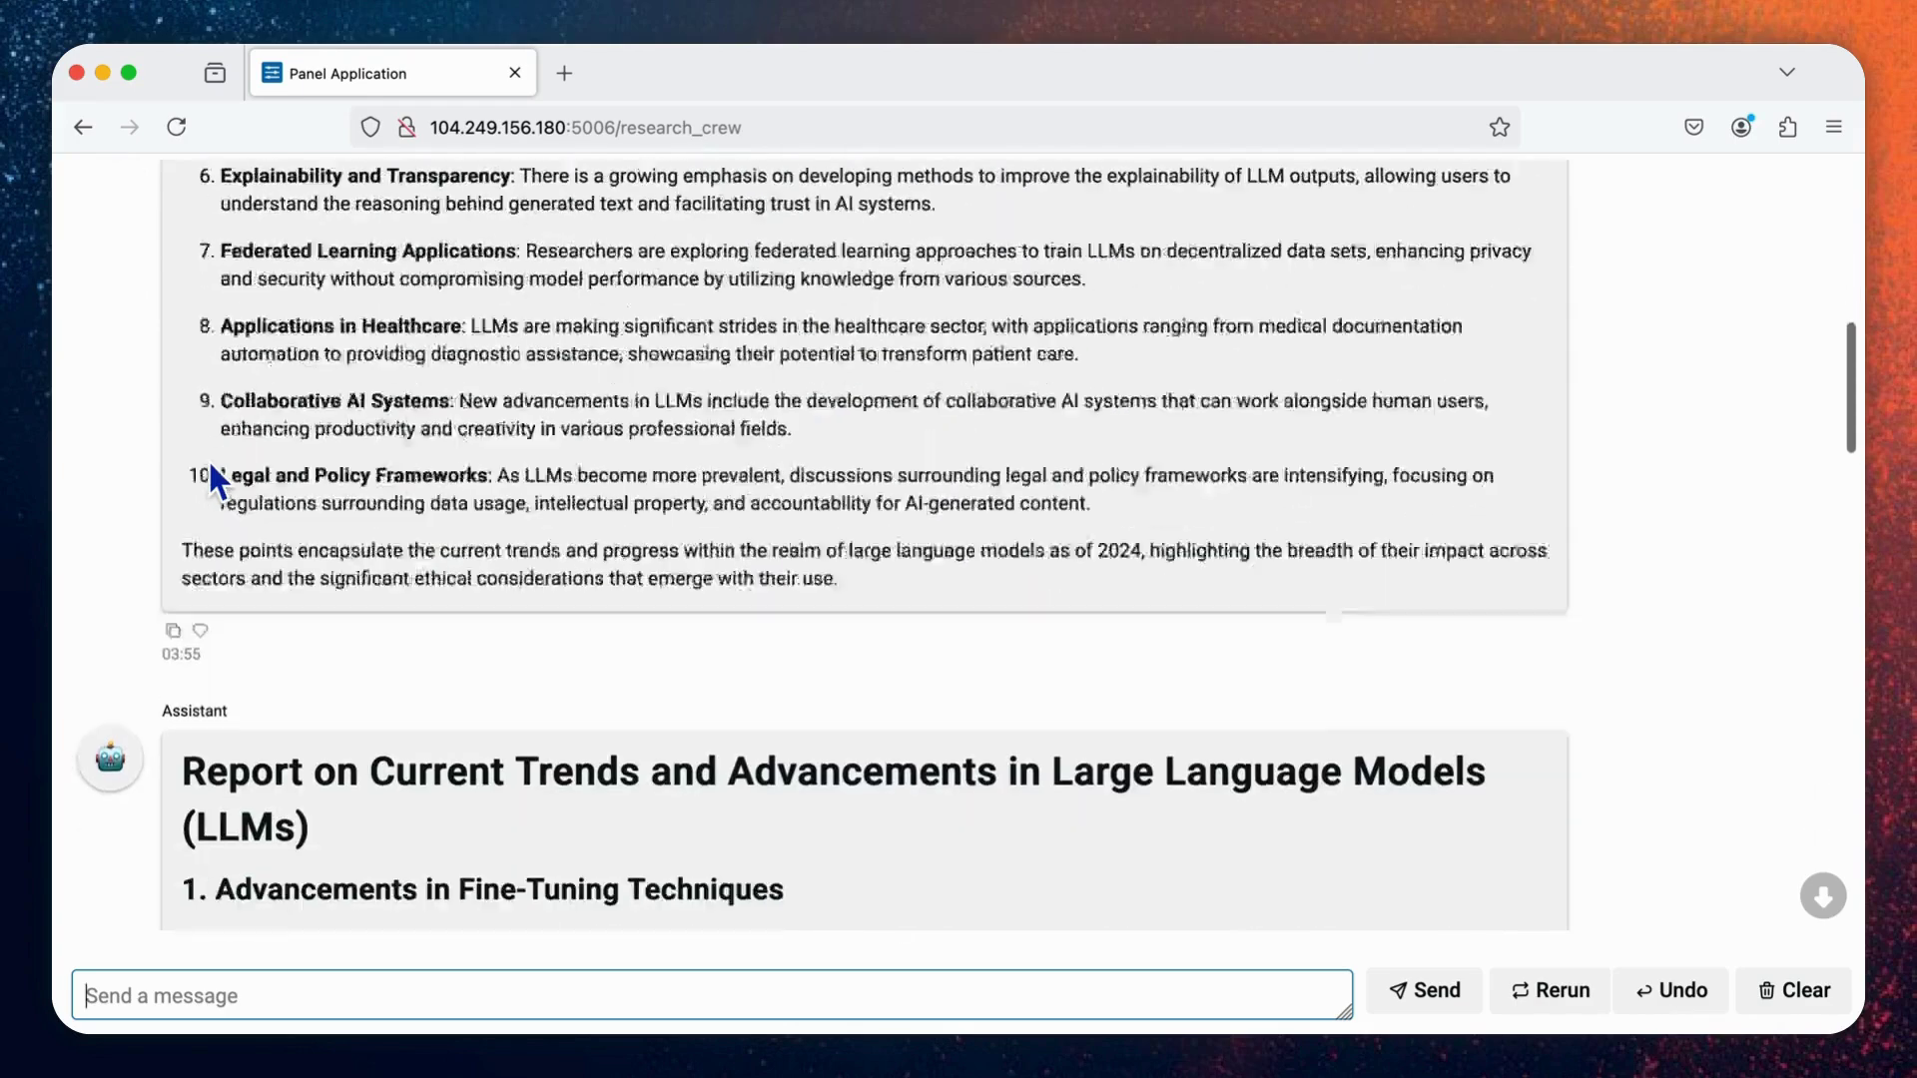
pyautogui.scroll(-1, 210, 476)
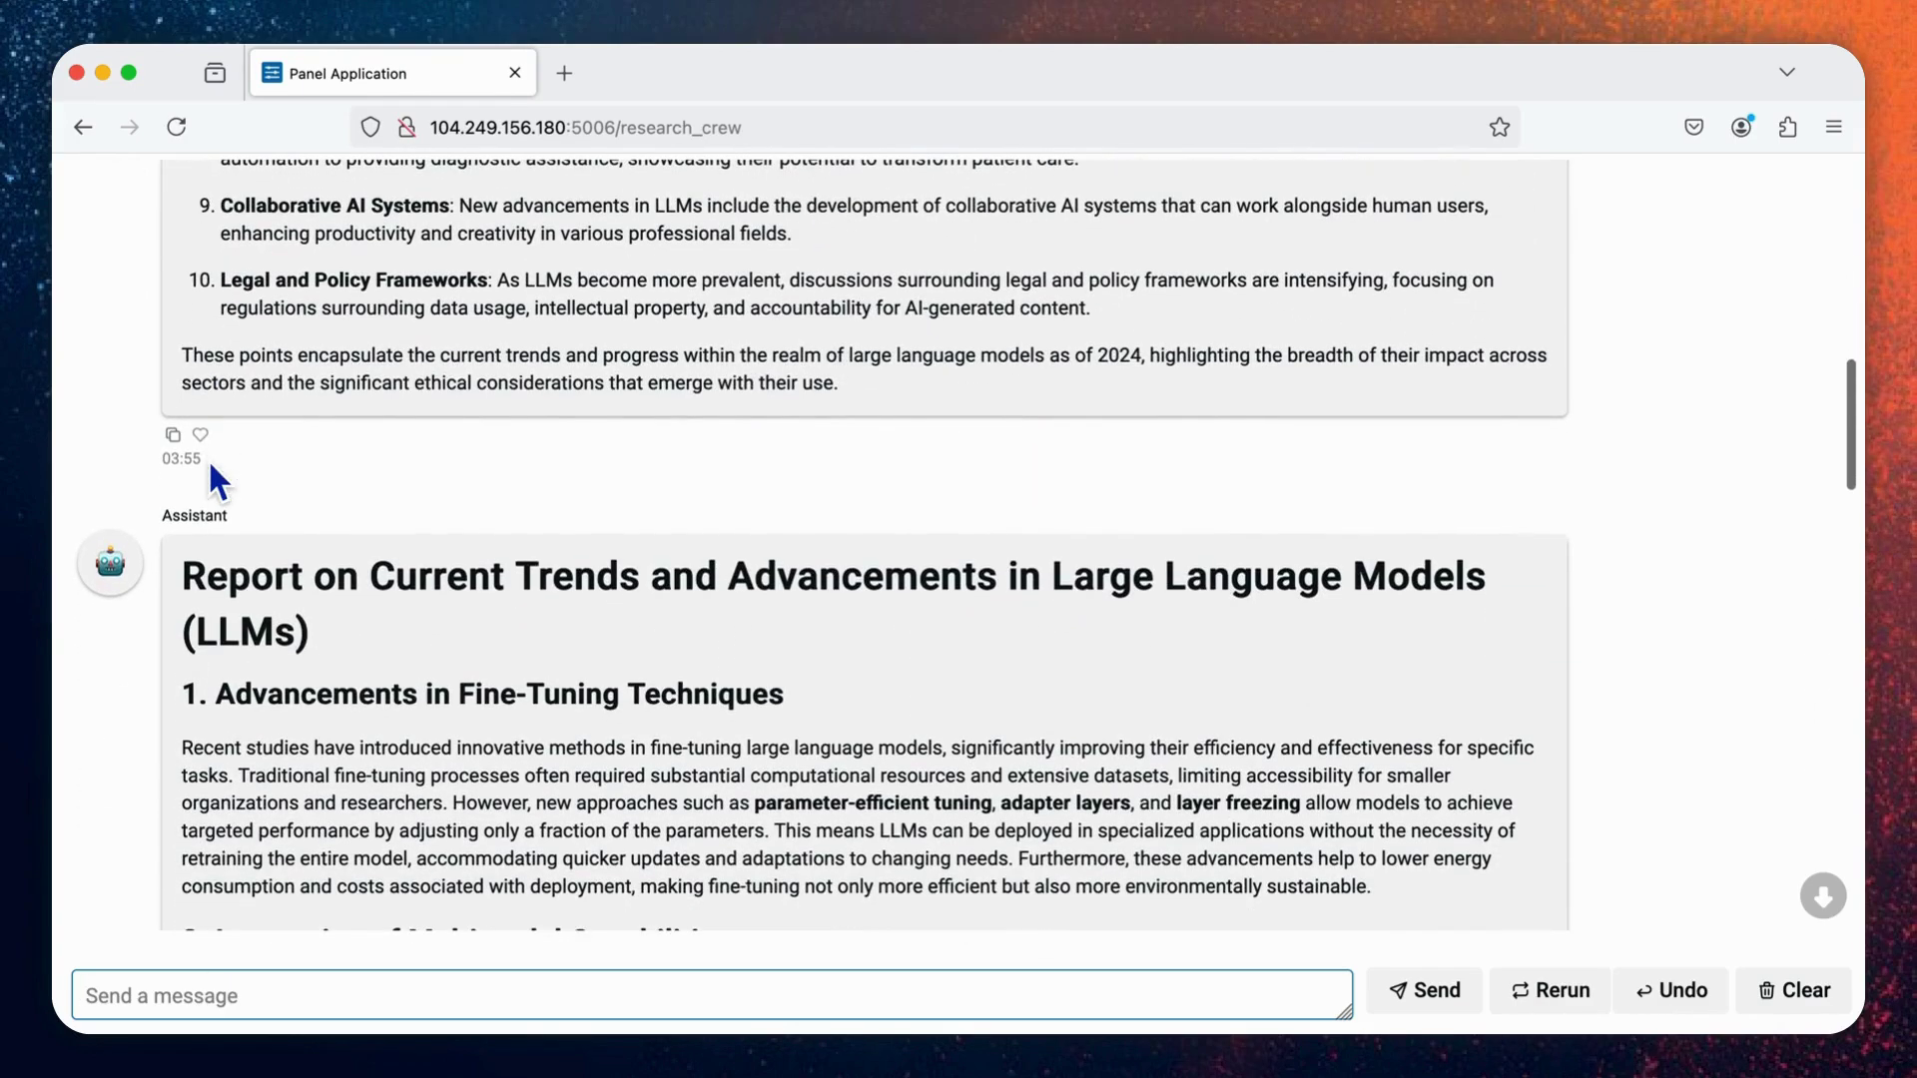
pyautogui.scroll(-3, 209, 477)
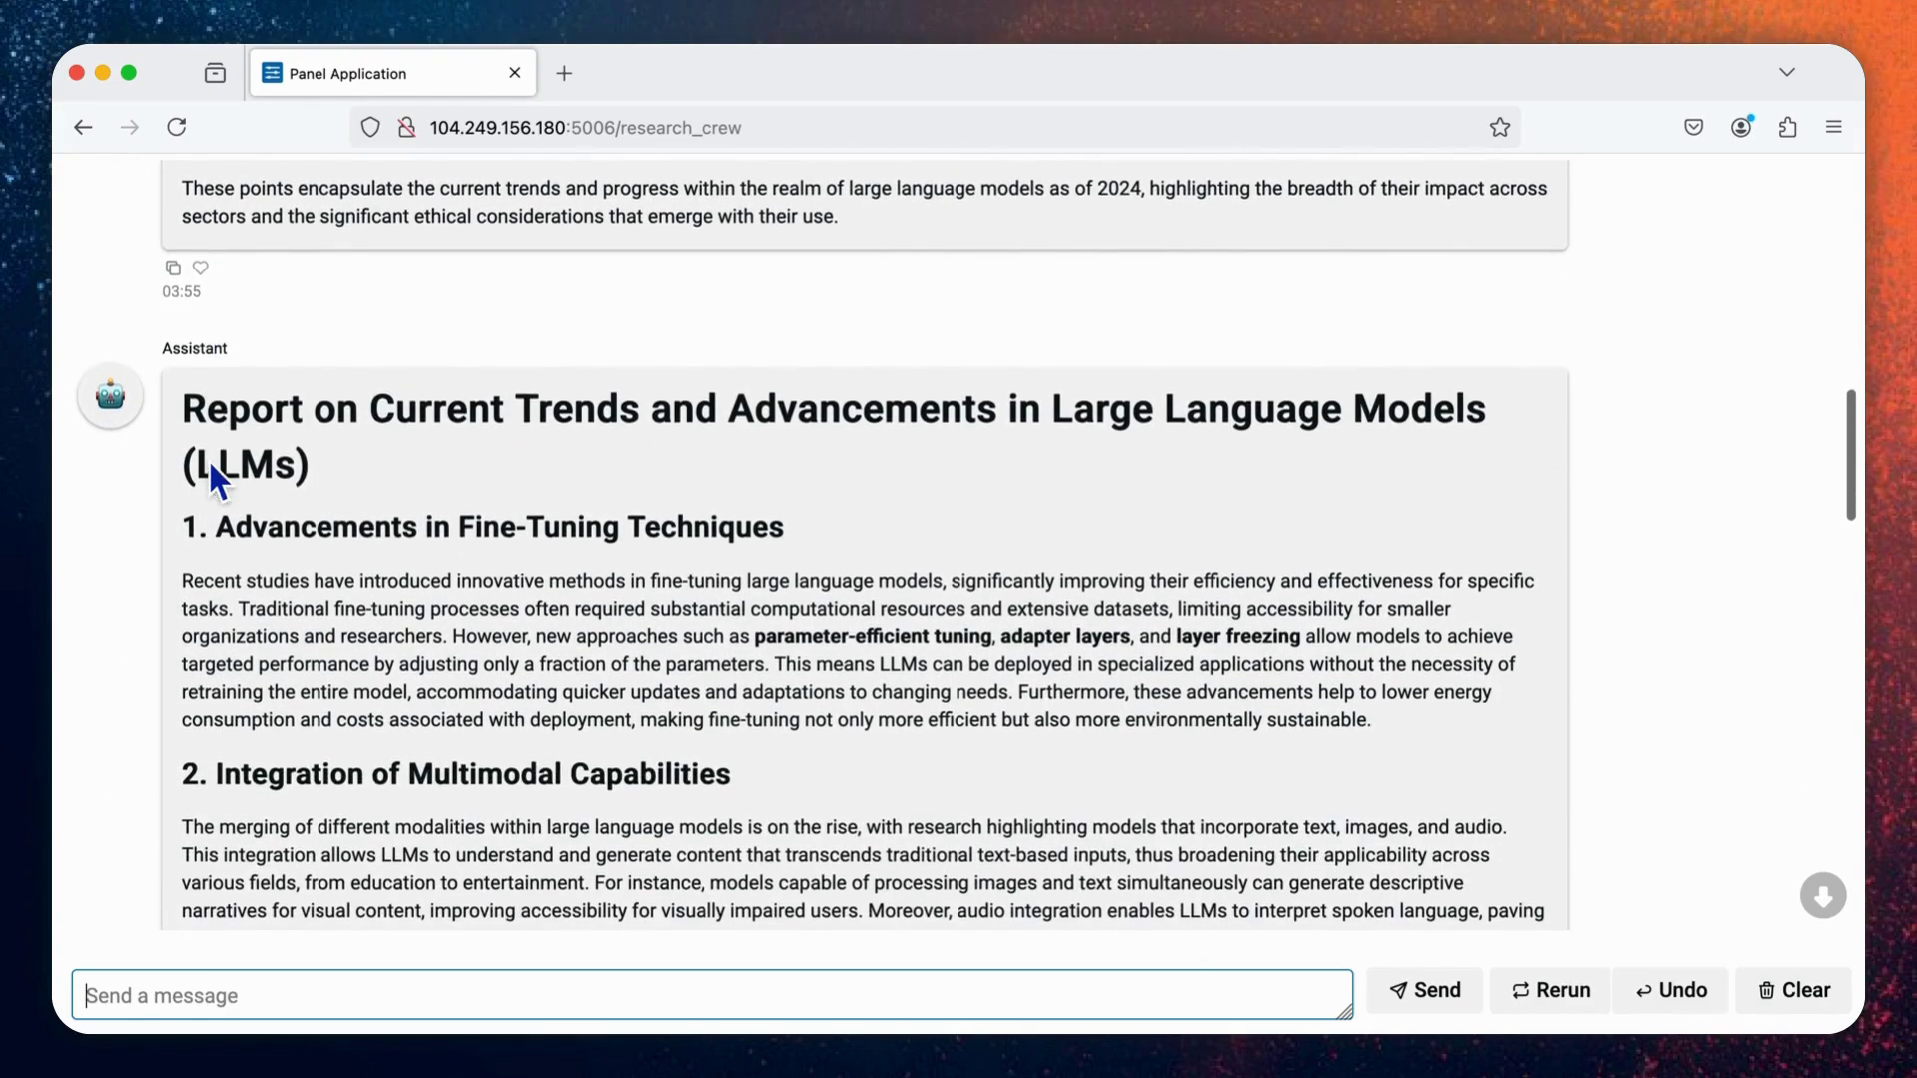
pyautogui.scroll(-1, 249, 572)
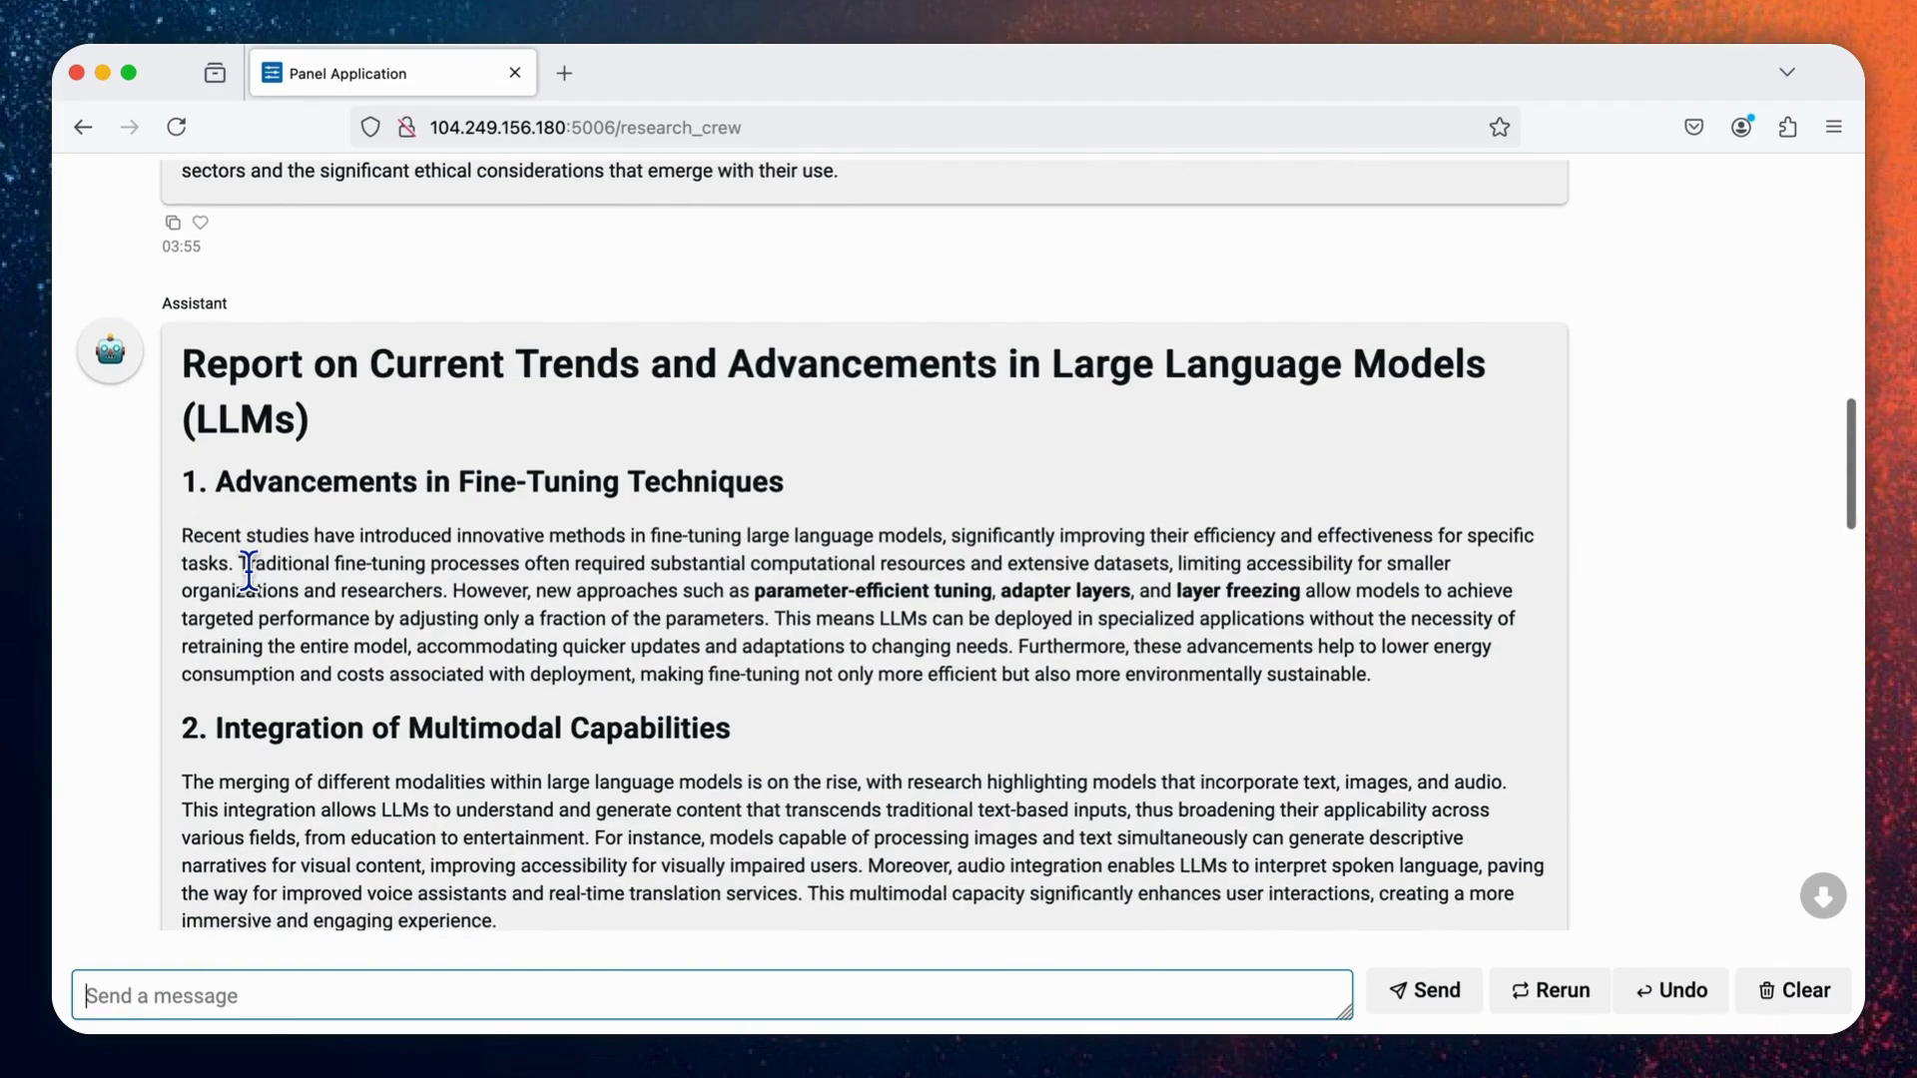
pyautogui.scroll(-3, 249, 572)
pyautogui.scroll(-3, 249, 572)
pyautogui.scroll(-3, 249, 572)
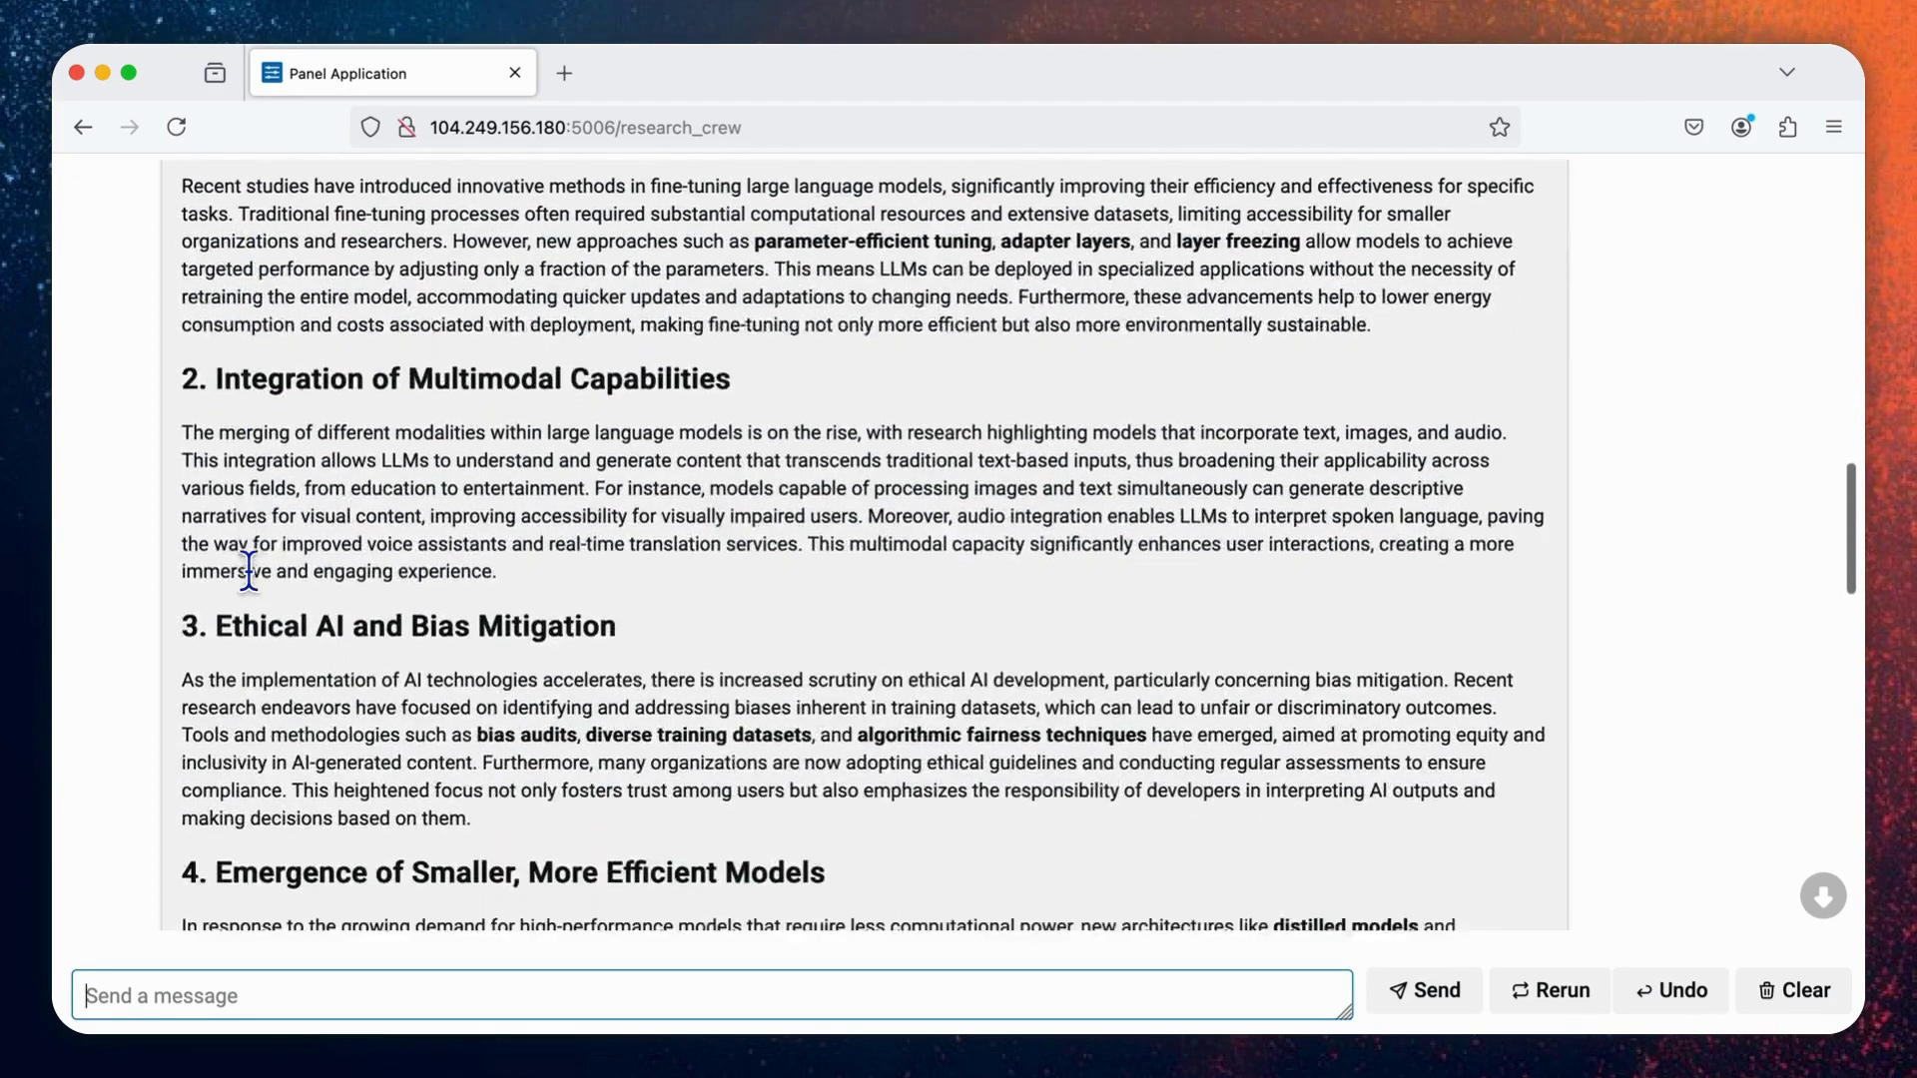
pyautogui.scroll(-3, 248, 573)
pyautogui.scroll(-4, 248, 572)
pyautogui.scroll(-4, 249, 572)
pyautogui.scroll(-4, 249, 573)
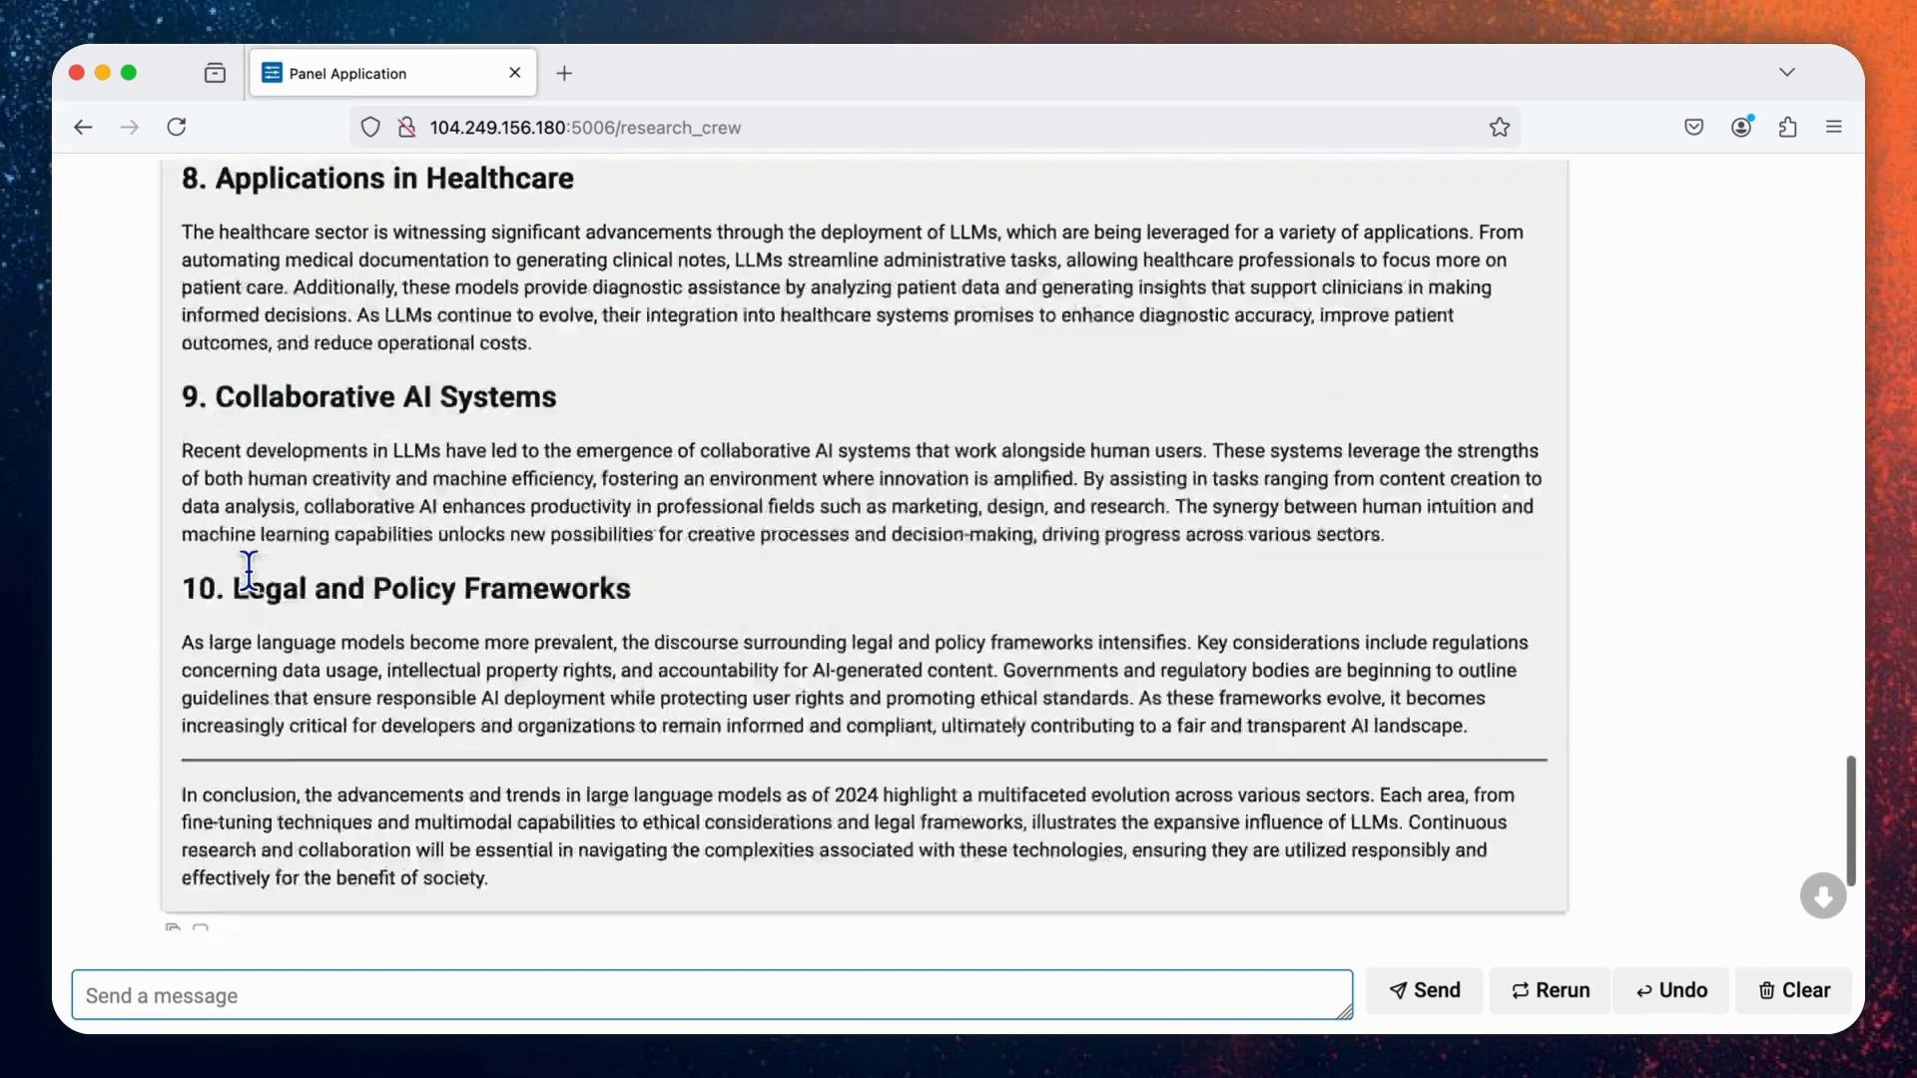
pyautogui.scroll(-4, 240, 748)
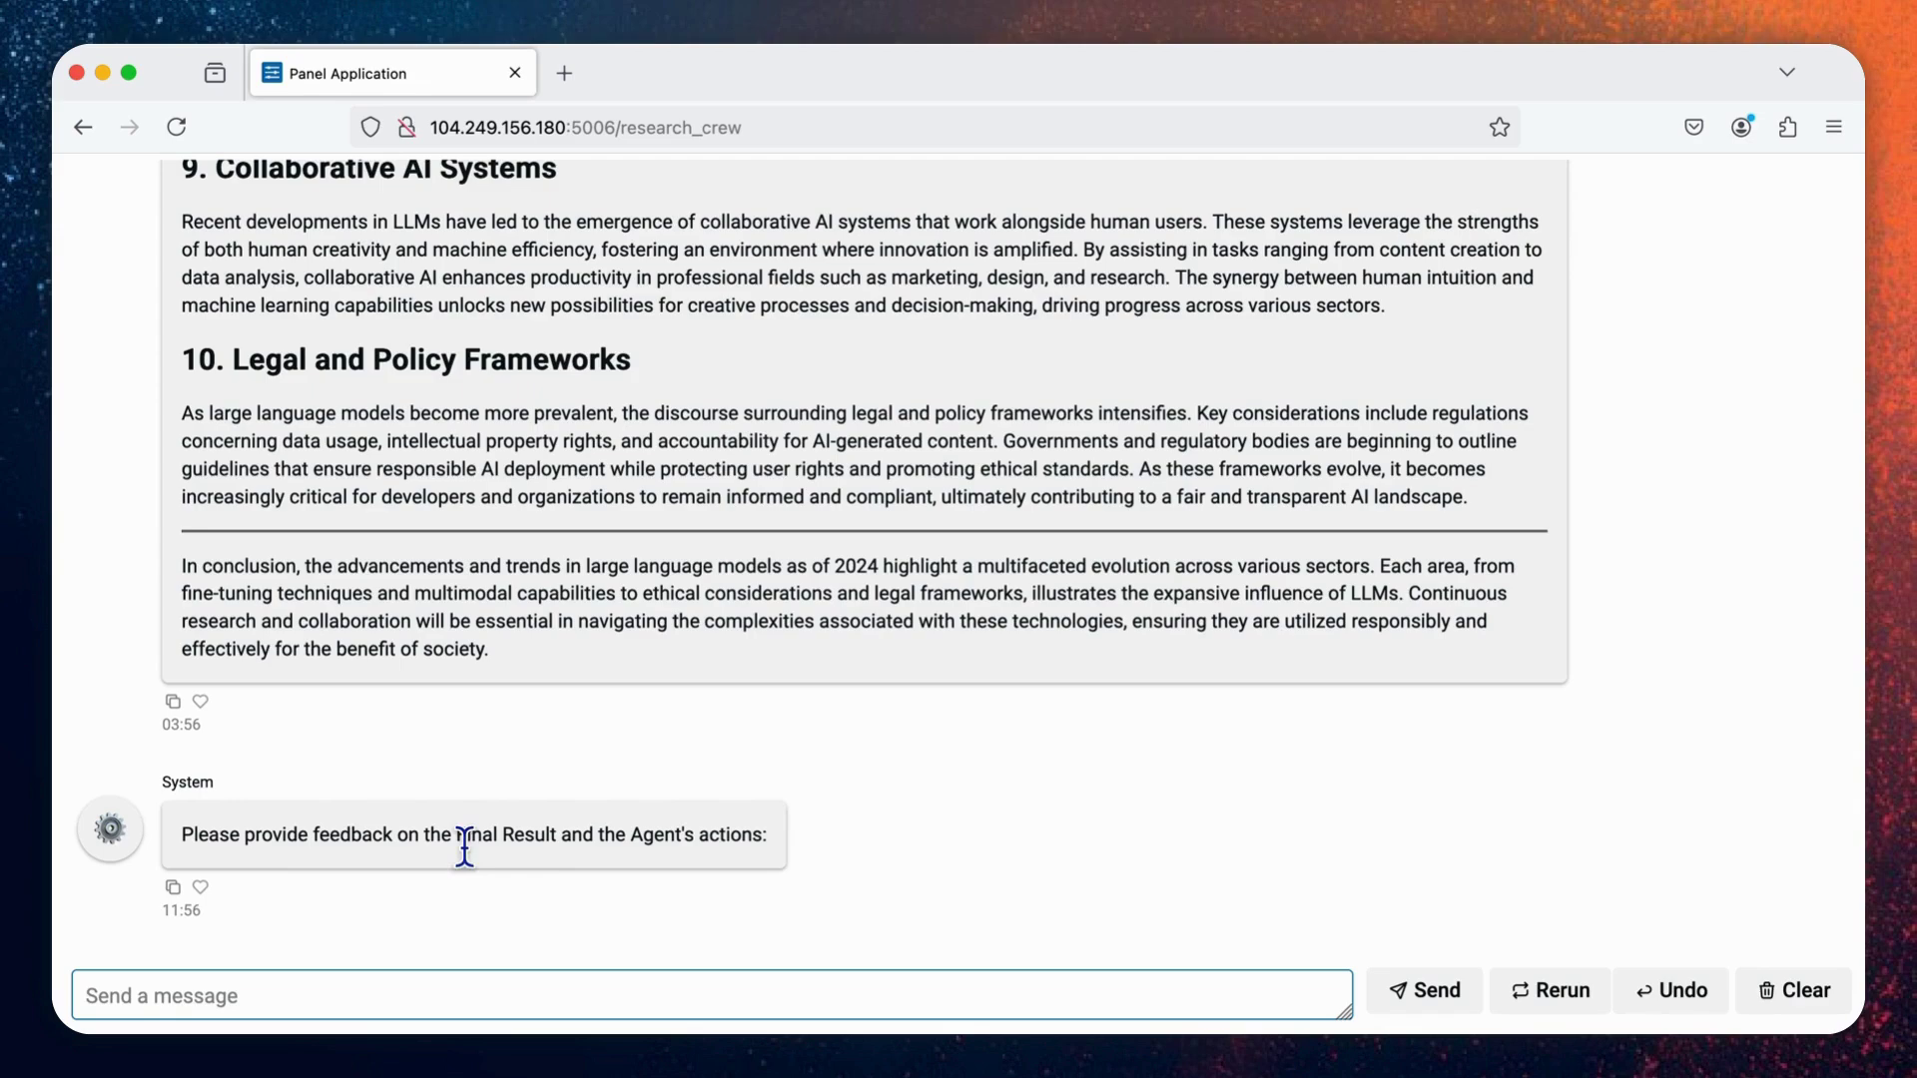
# Send the feedback 'Add subtitle for each title' to the crew
pyautogui.click(424, 988)
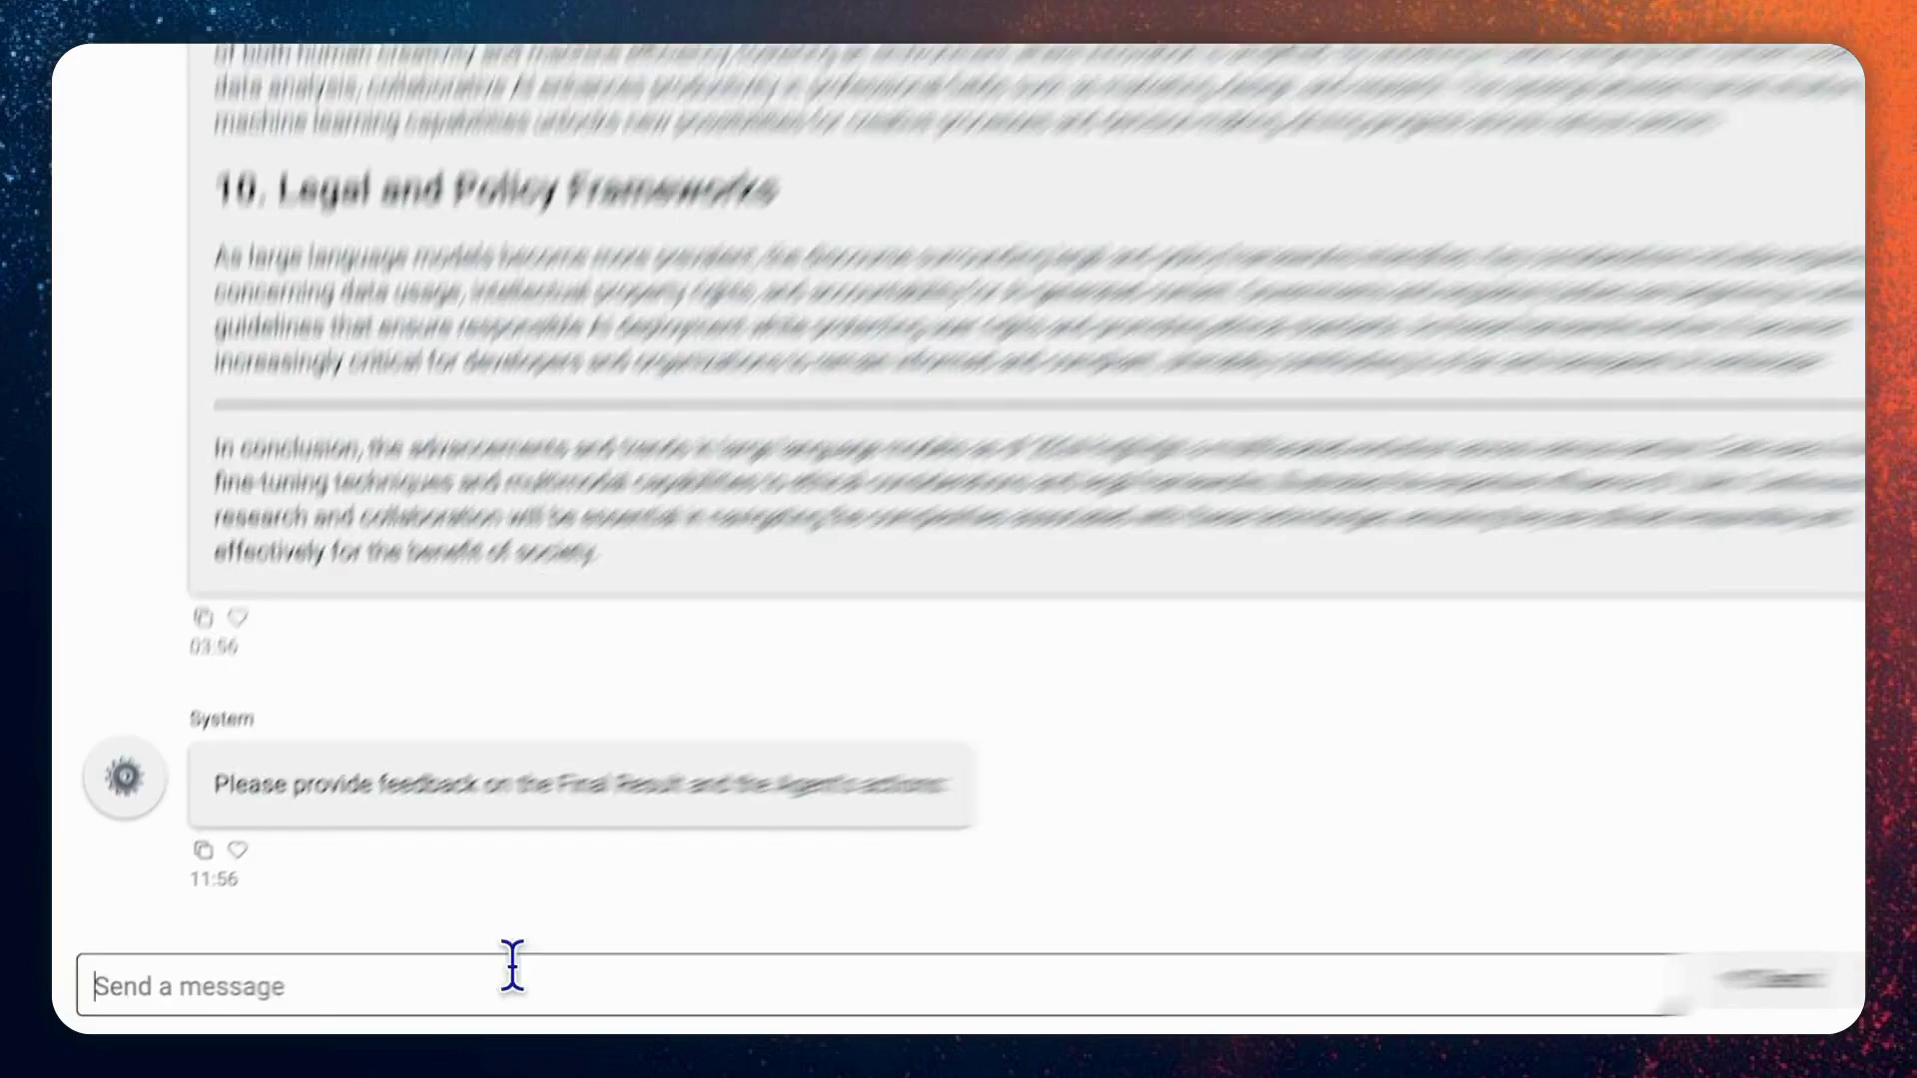
pyautogui.write('Add sub')
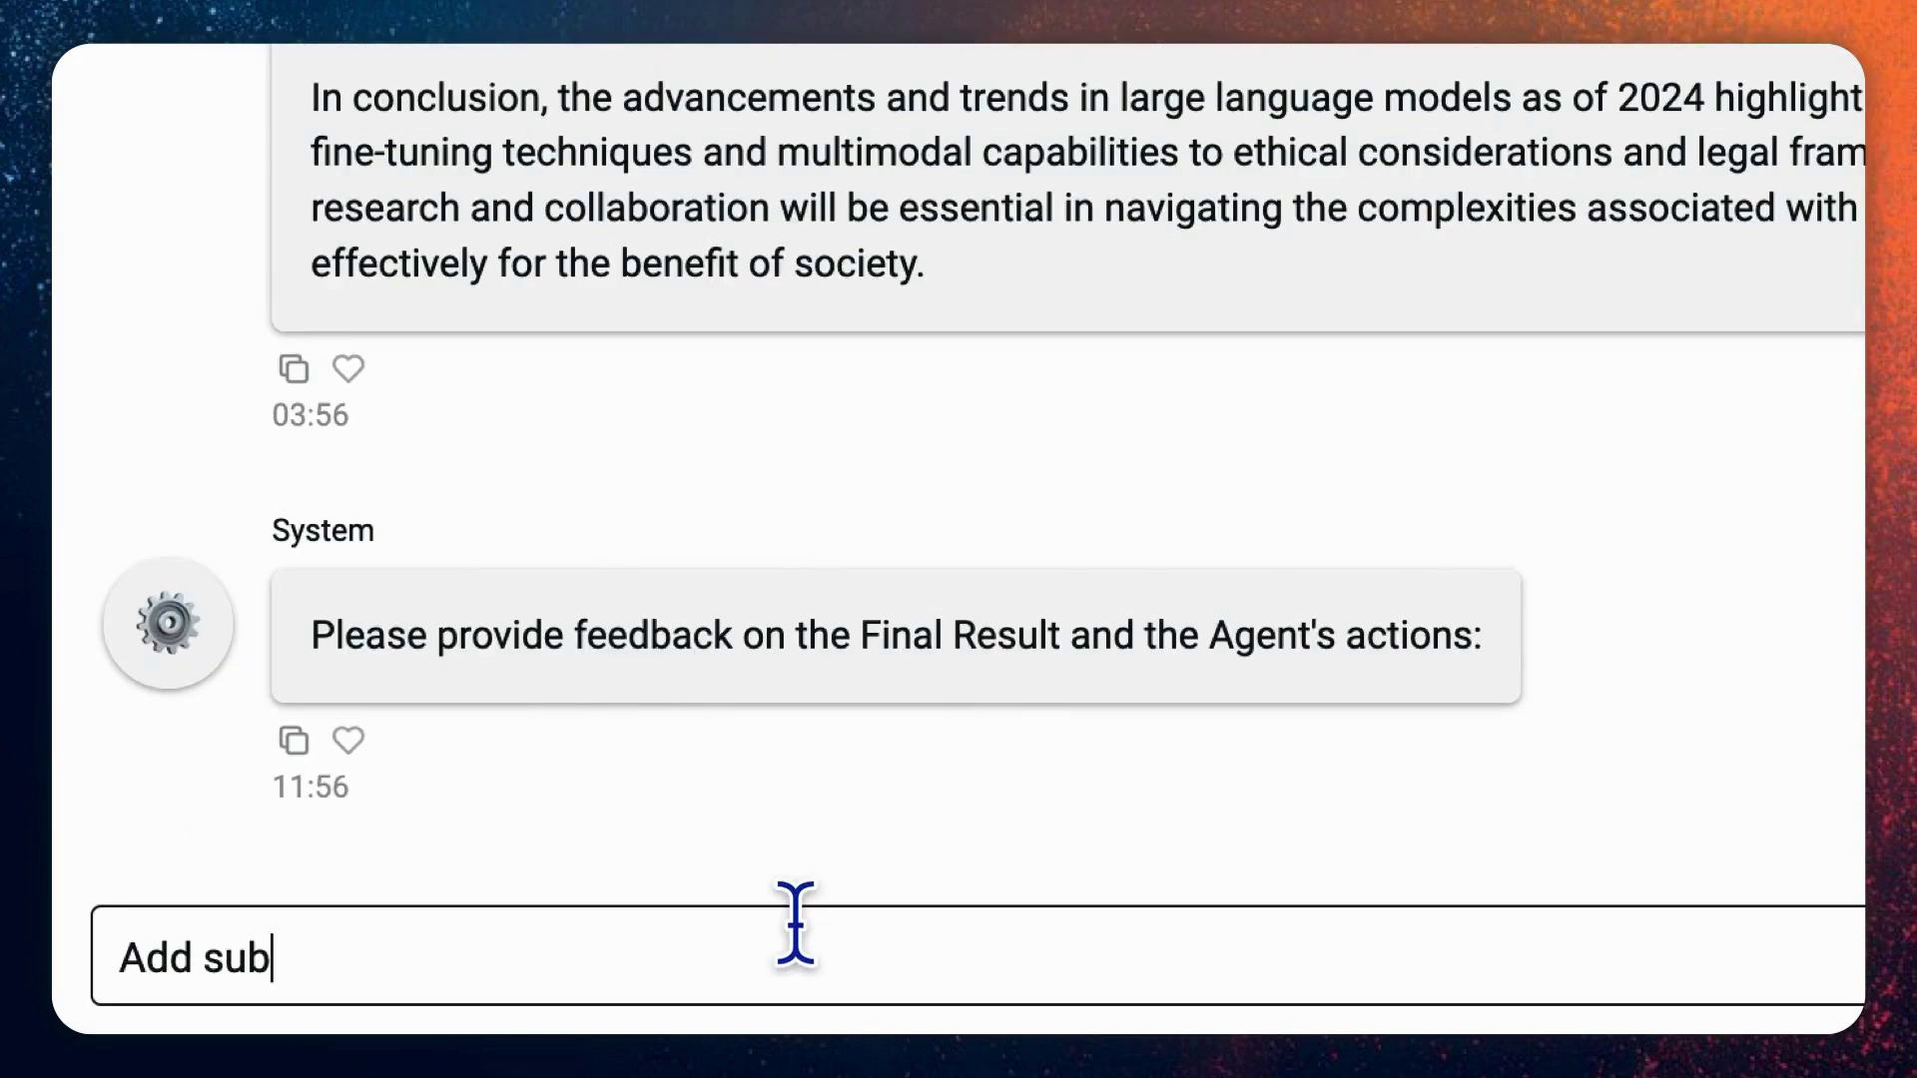
pyautogui.write('title fo')
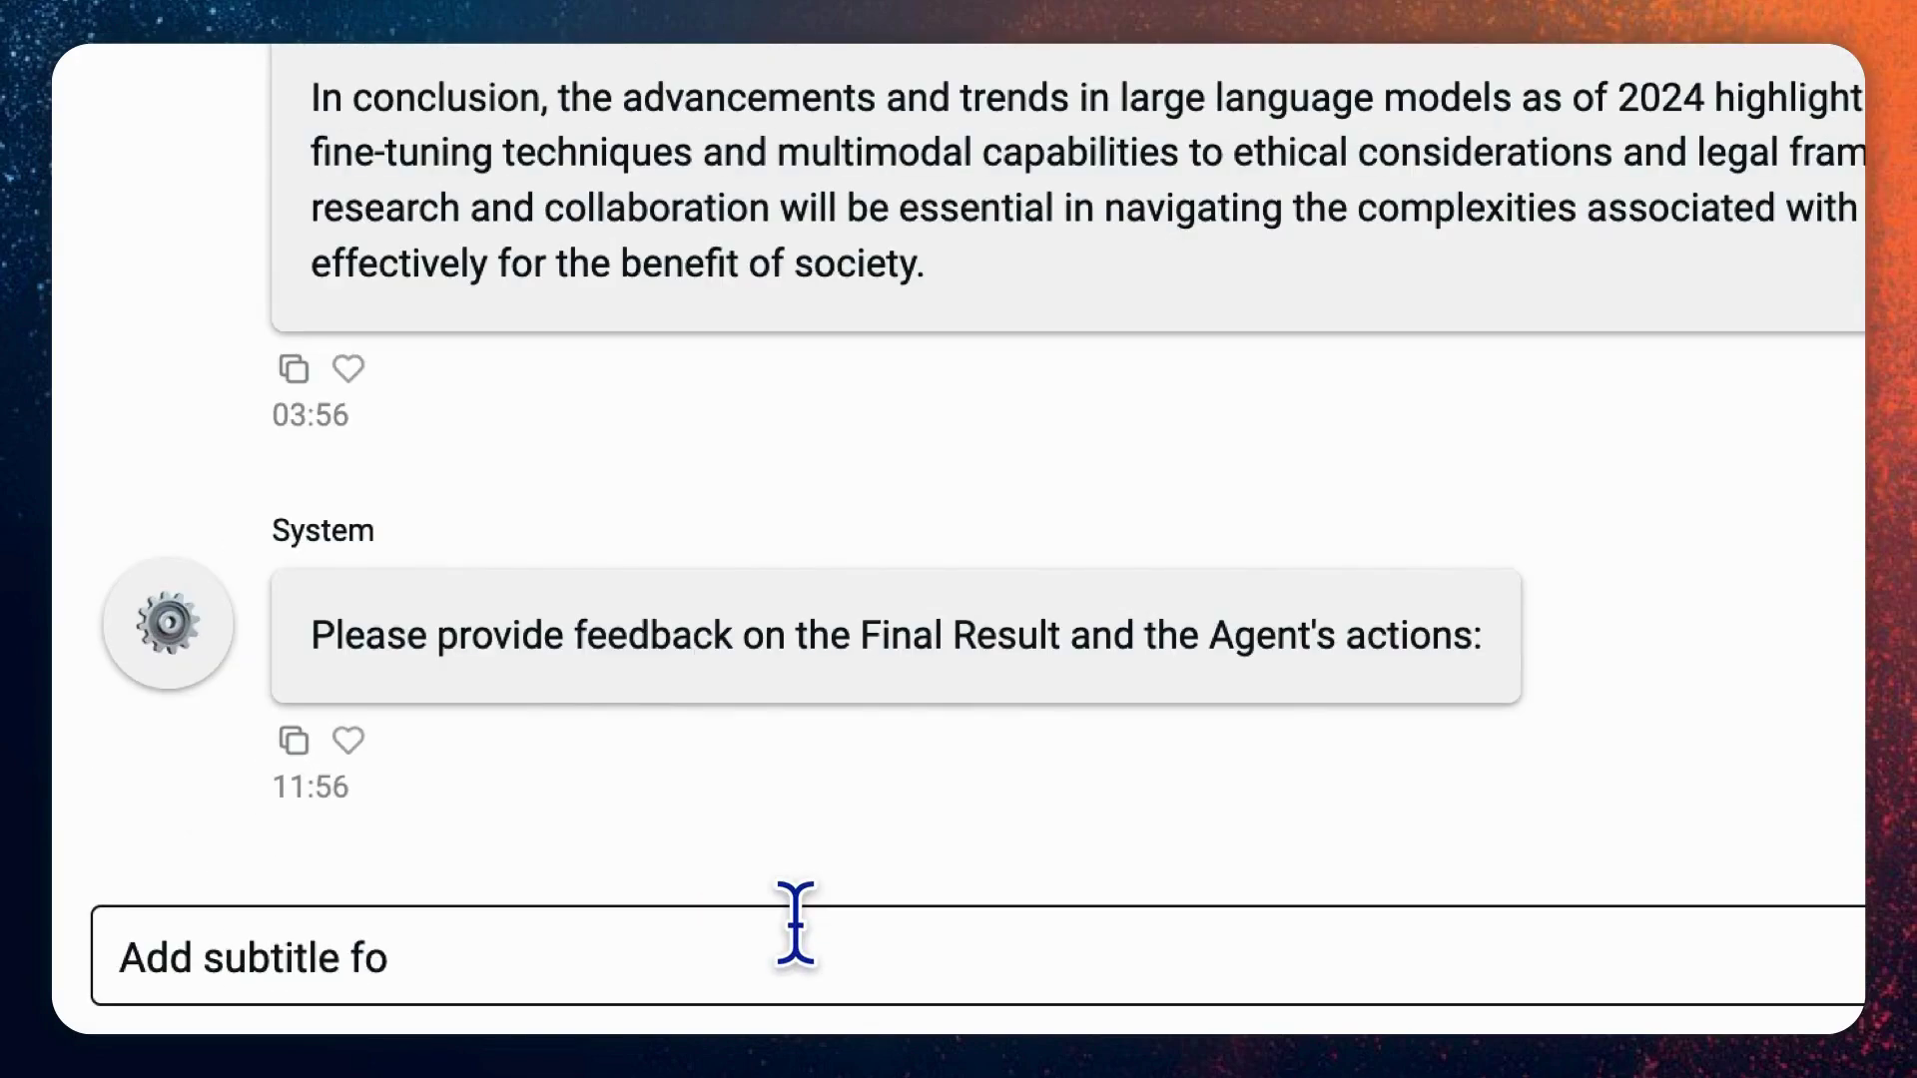
pyautogui.write('r each ti')
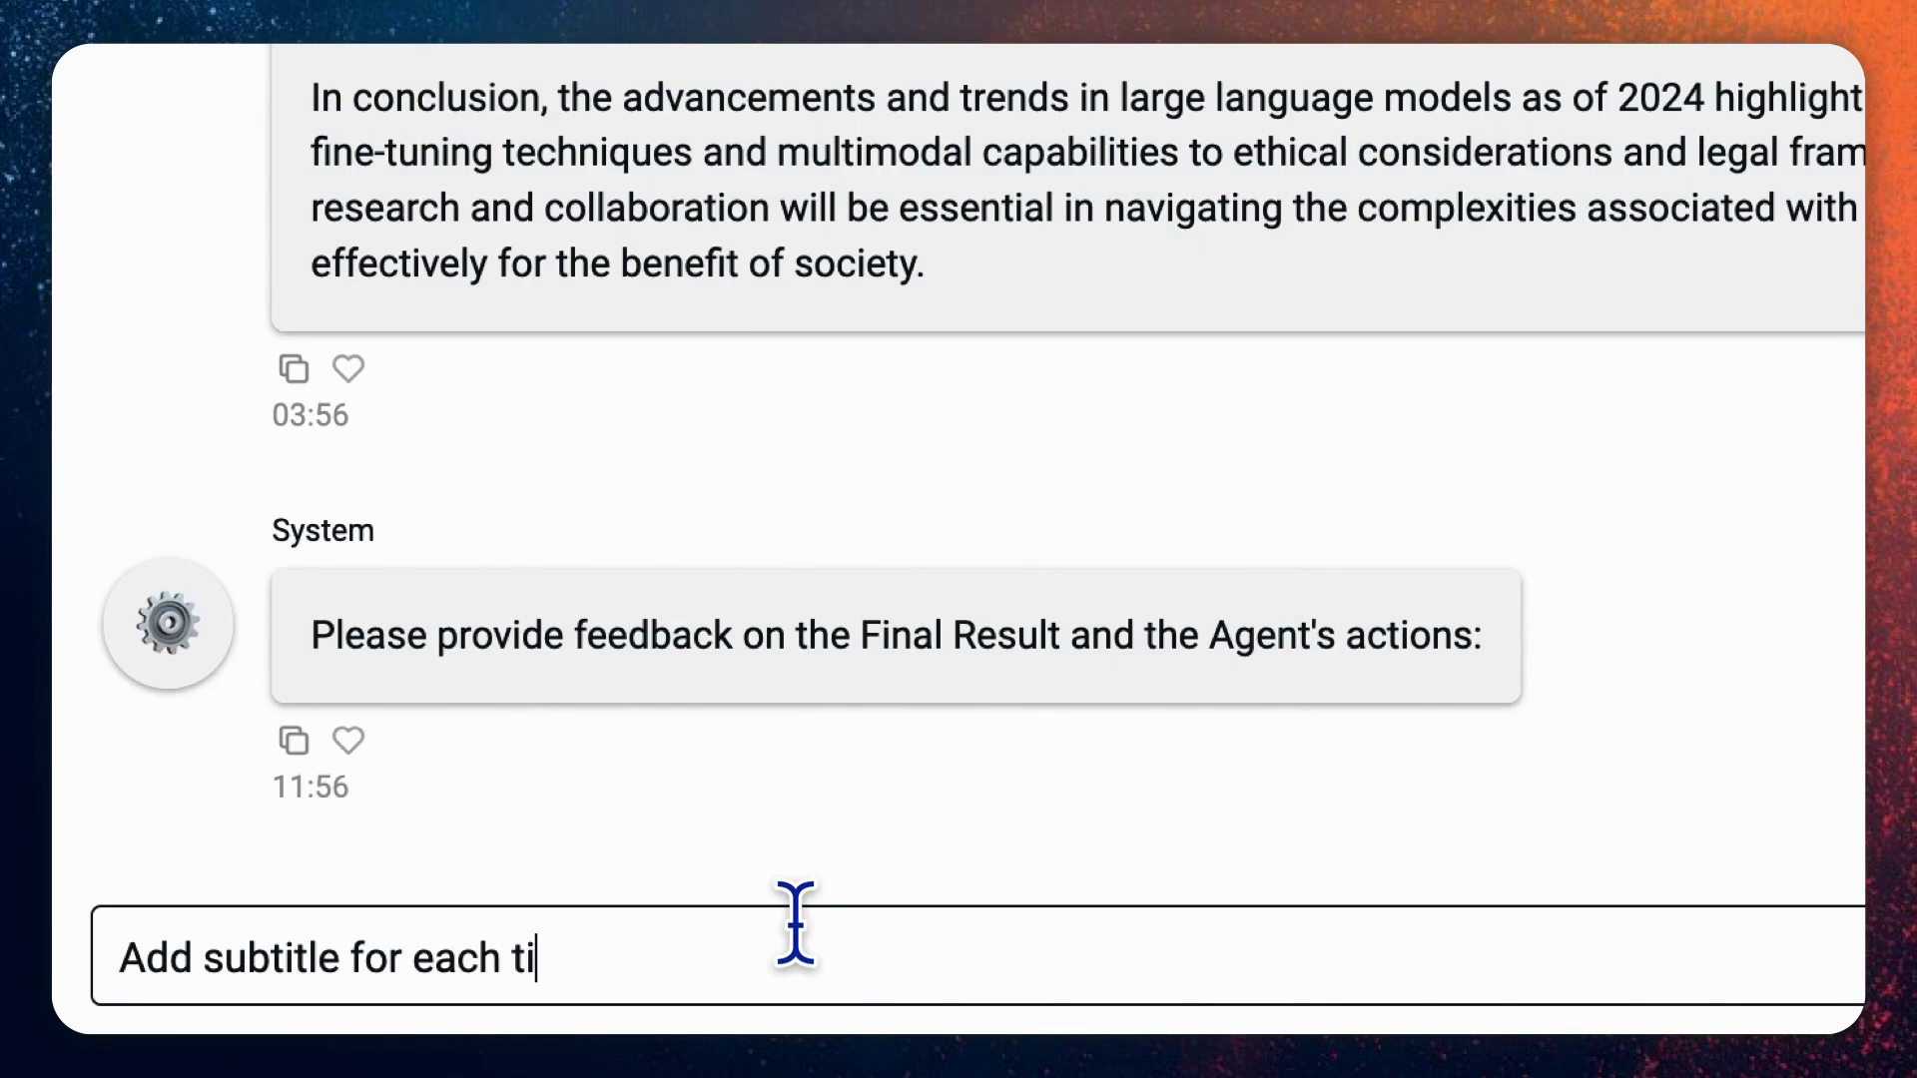
pyautogui.write('tle')
pyautogui.press('Return')
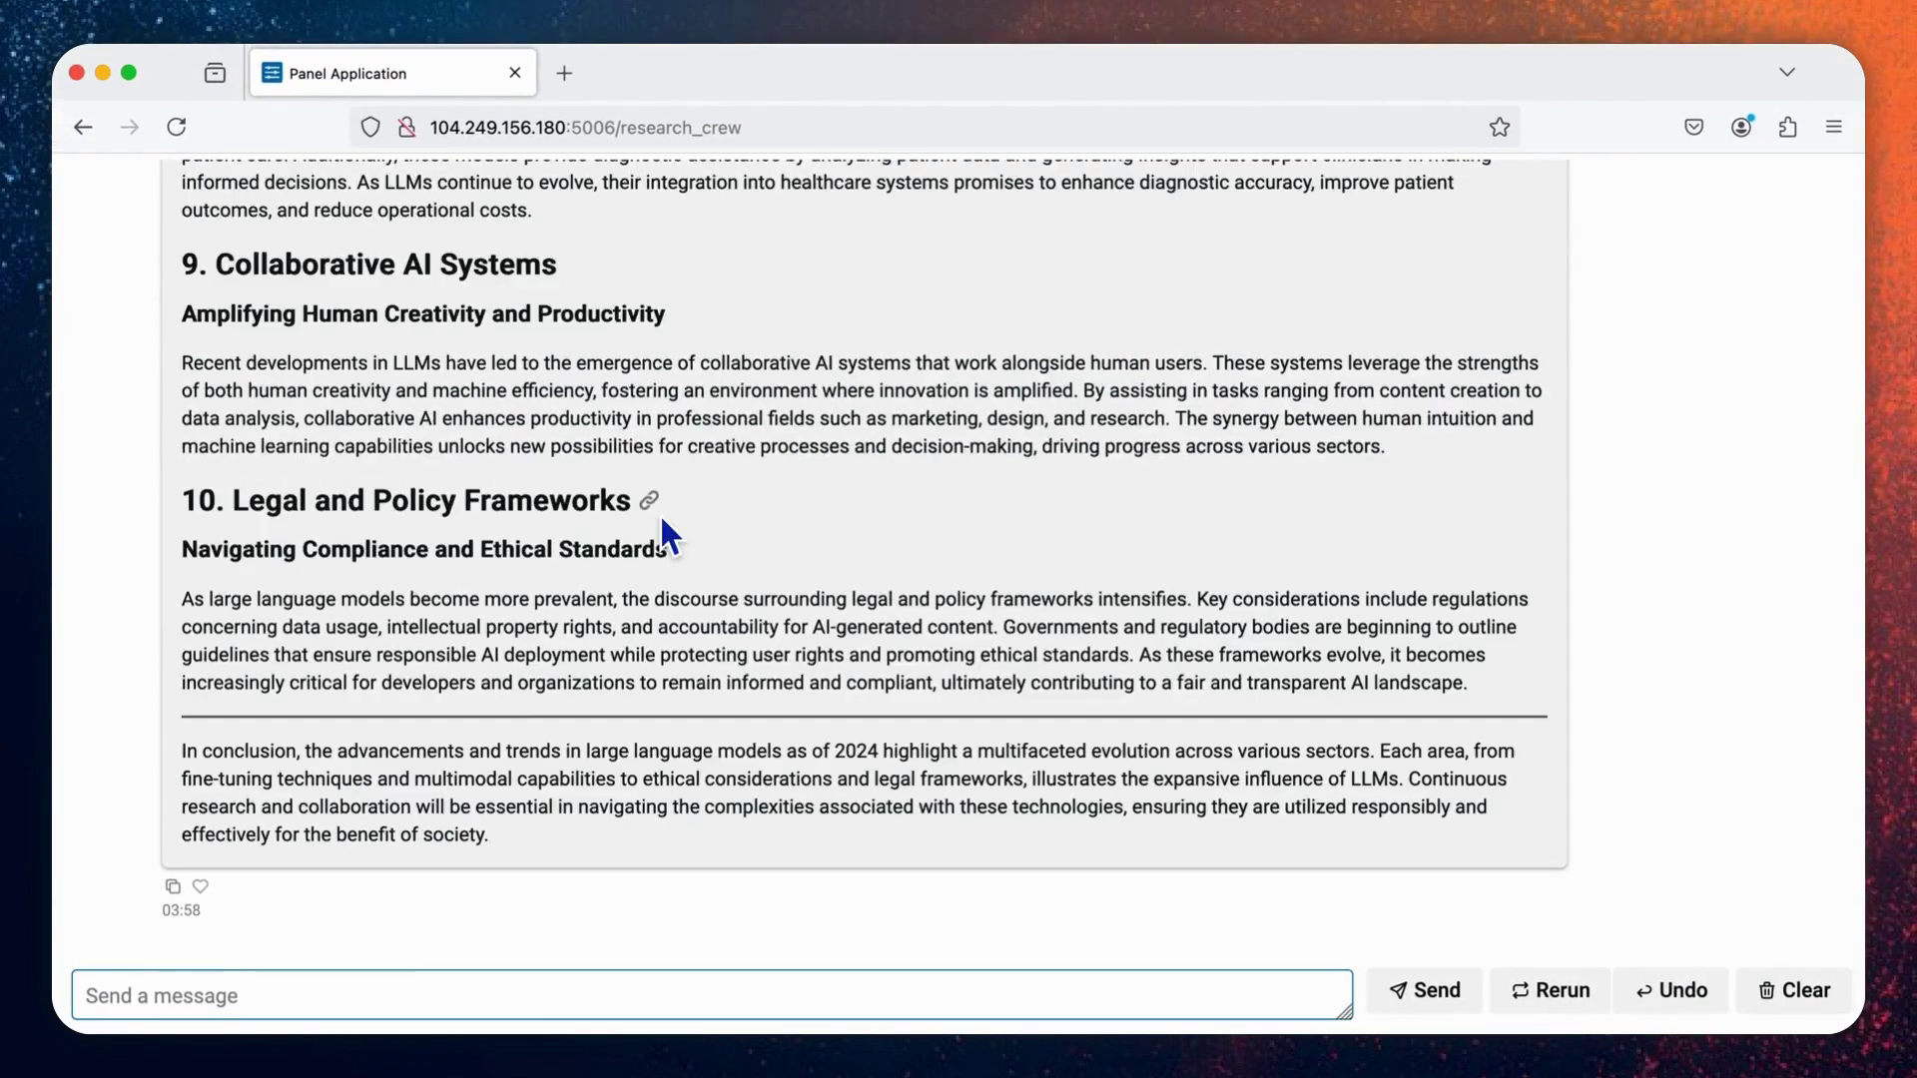
pyautogui.scroll(5, 659, 512)
pyautogui.scroll(3, 660, 512)
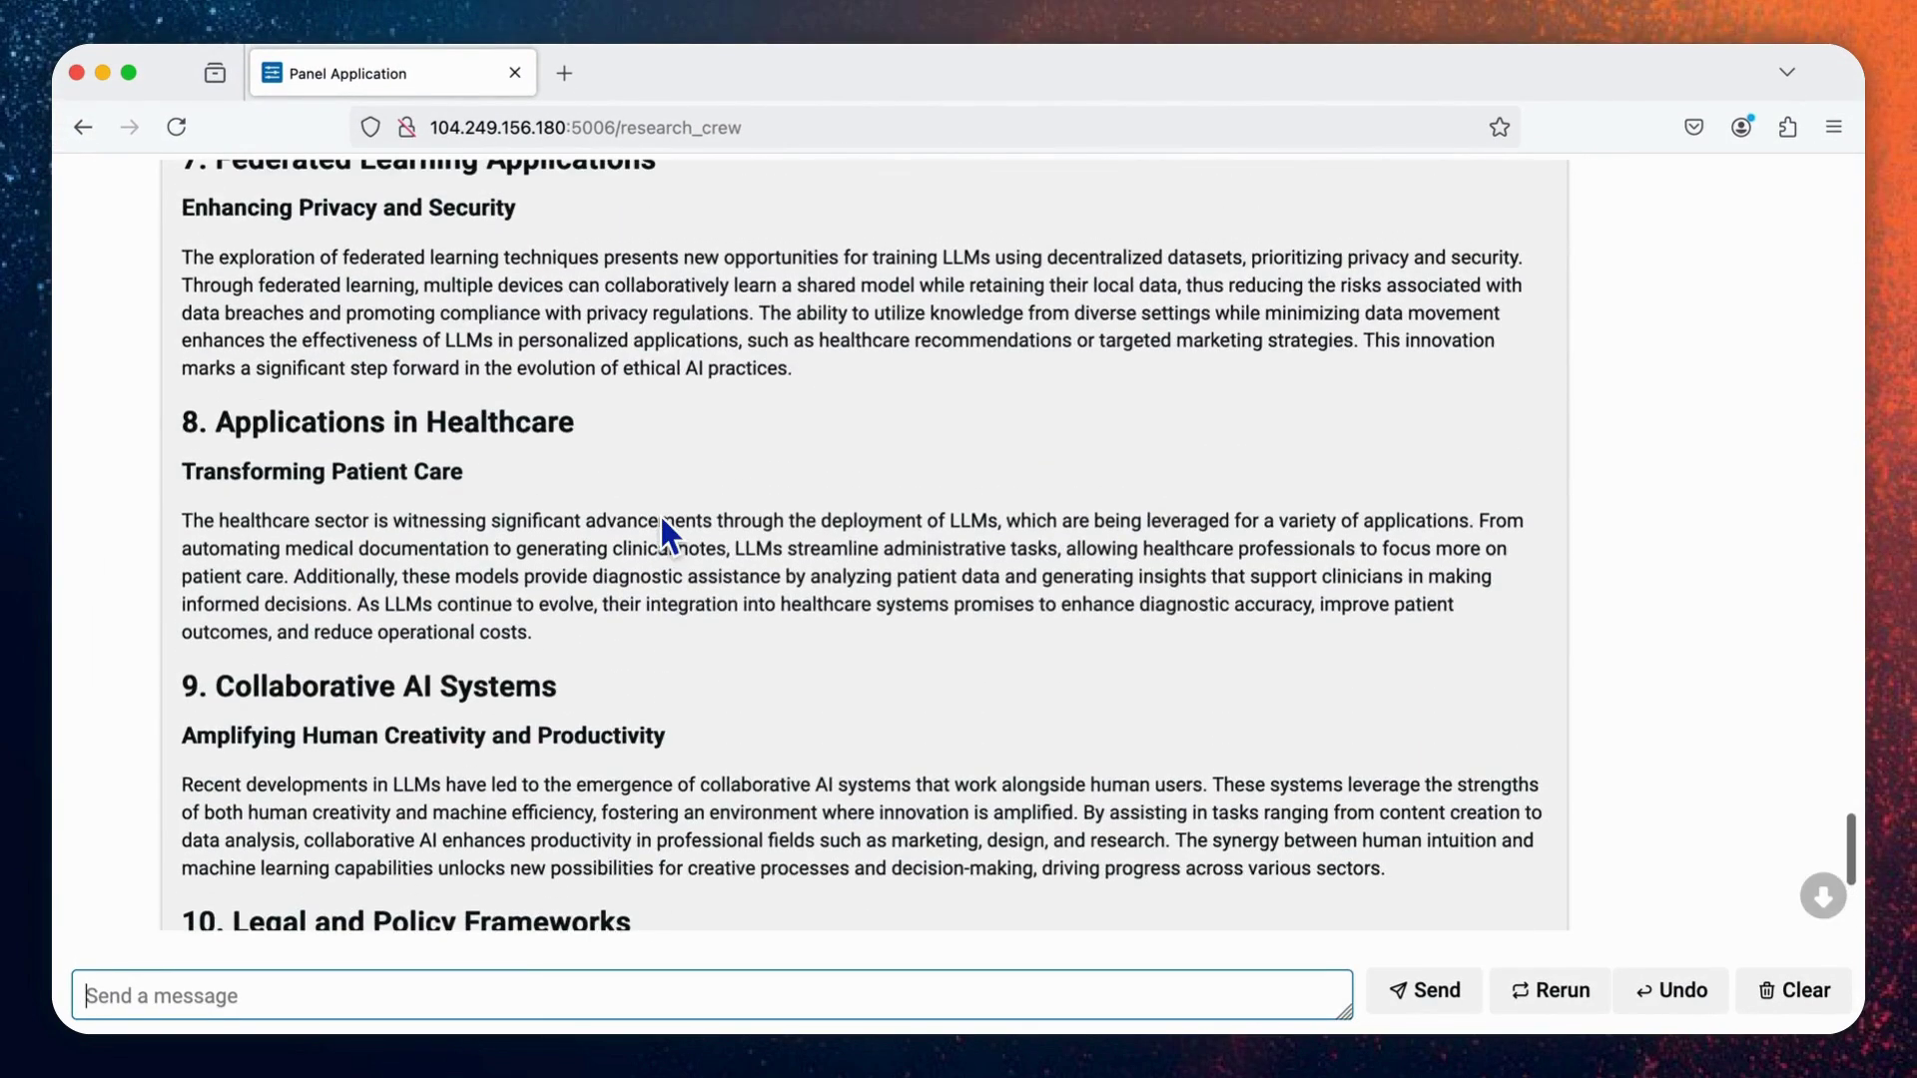
pyautogui.scroll(5, 659, 512)
pyautogui.scroll(1, 659, 512)
pyautogui.scroll(1, 661, 514)
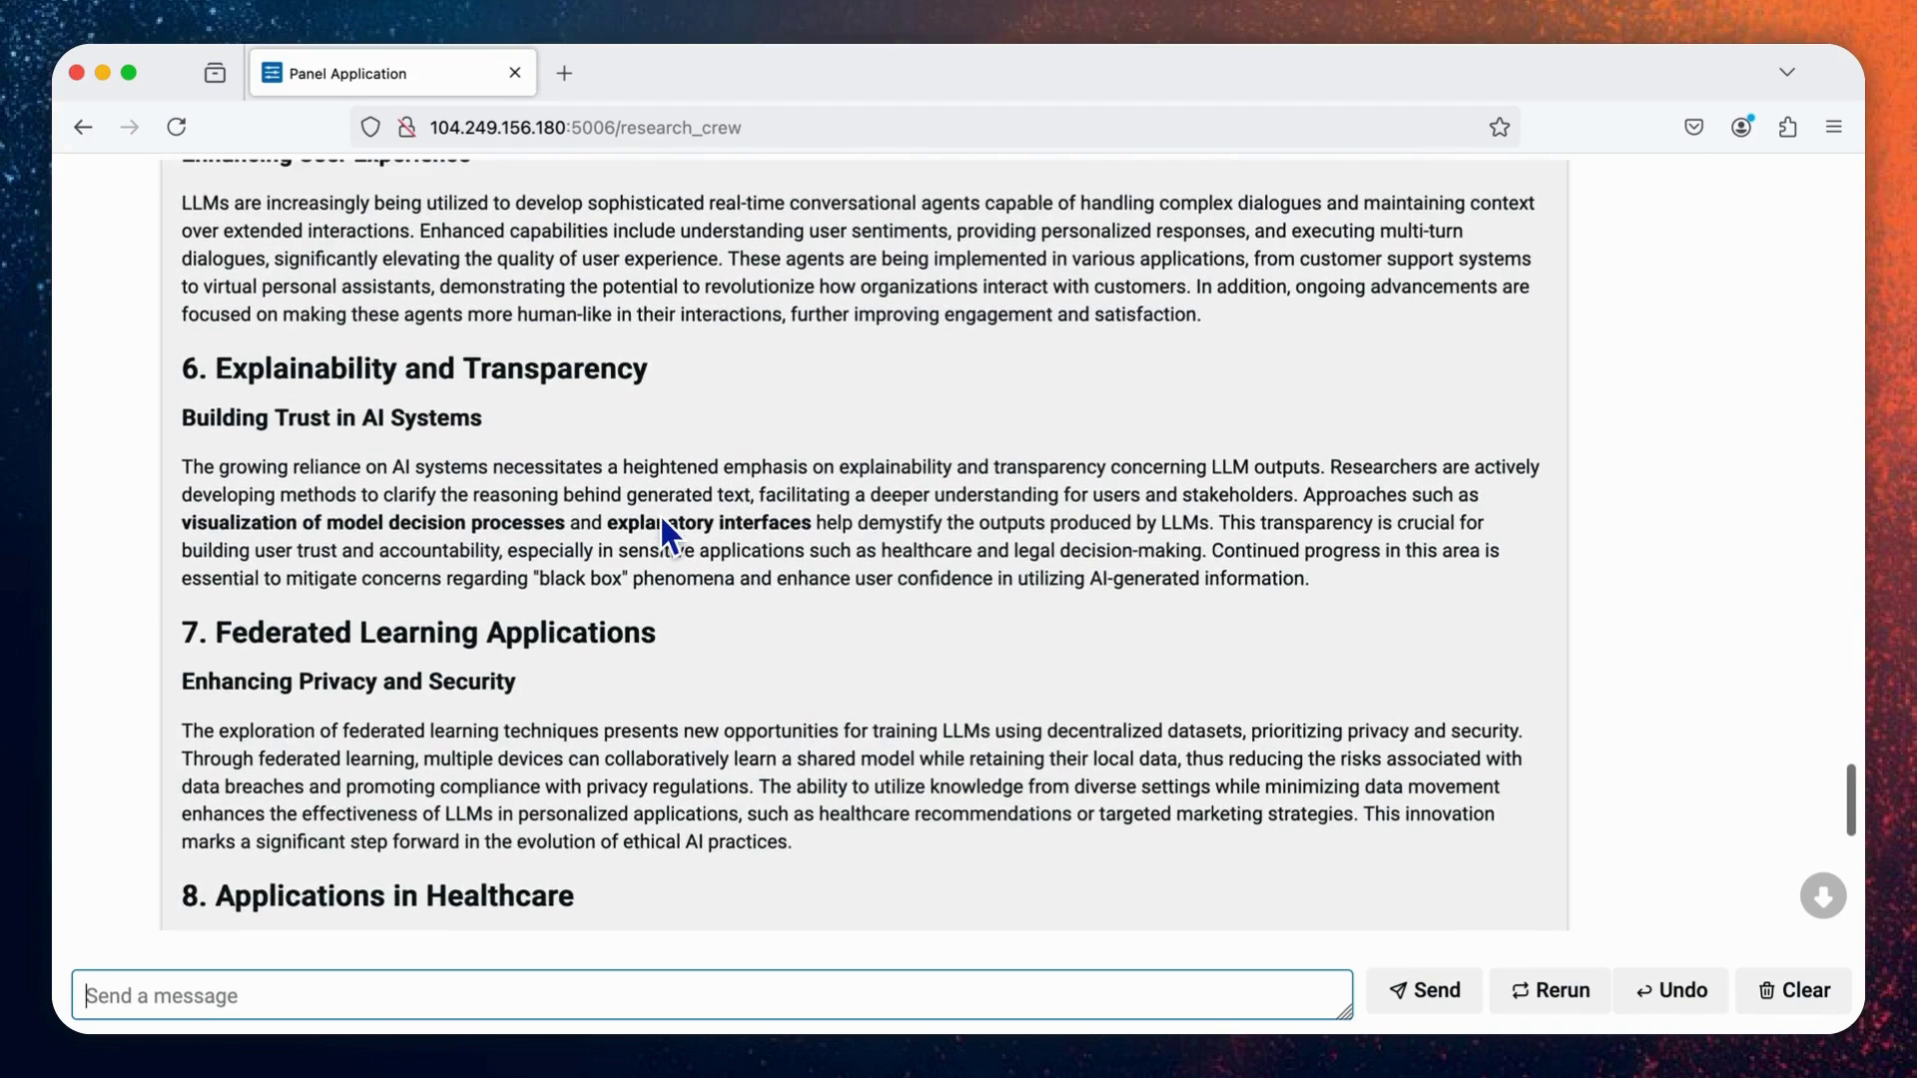
pyautogui.scroll(2, 660, 514)
pyautogui.scroll(1, 661, 513)
pyautogui.scroll(1, 659, 514)
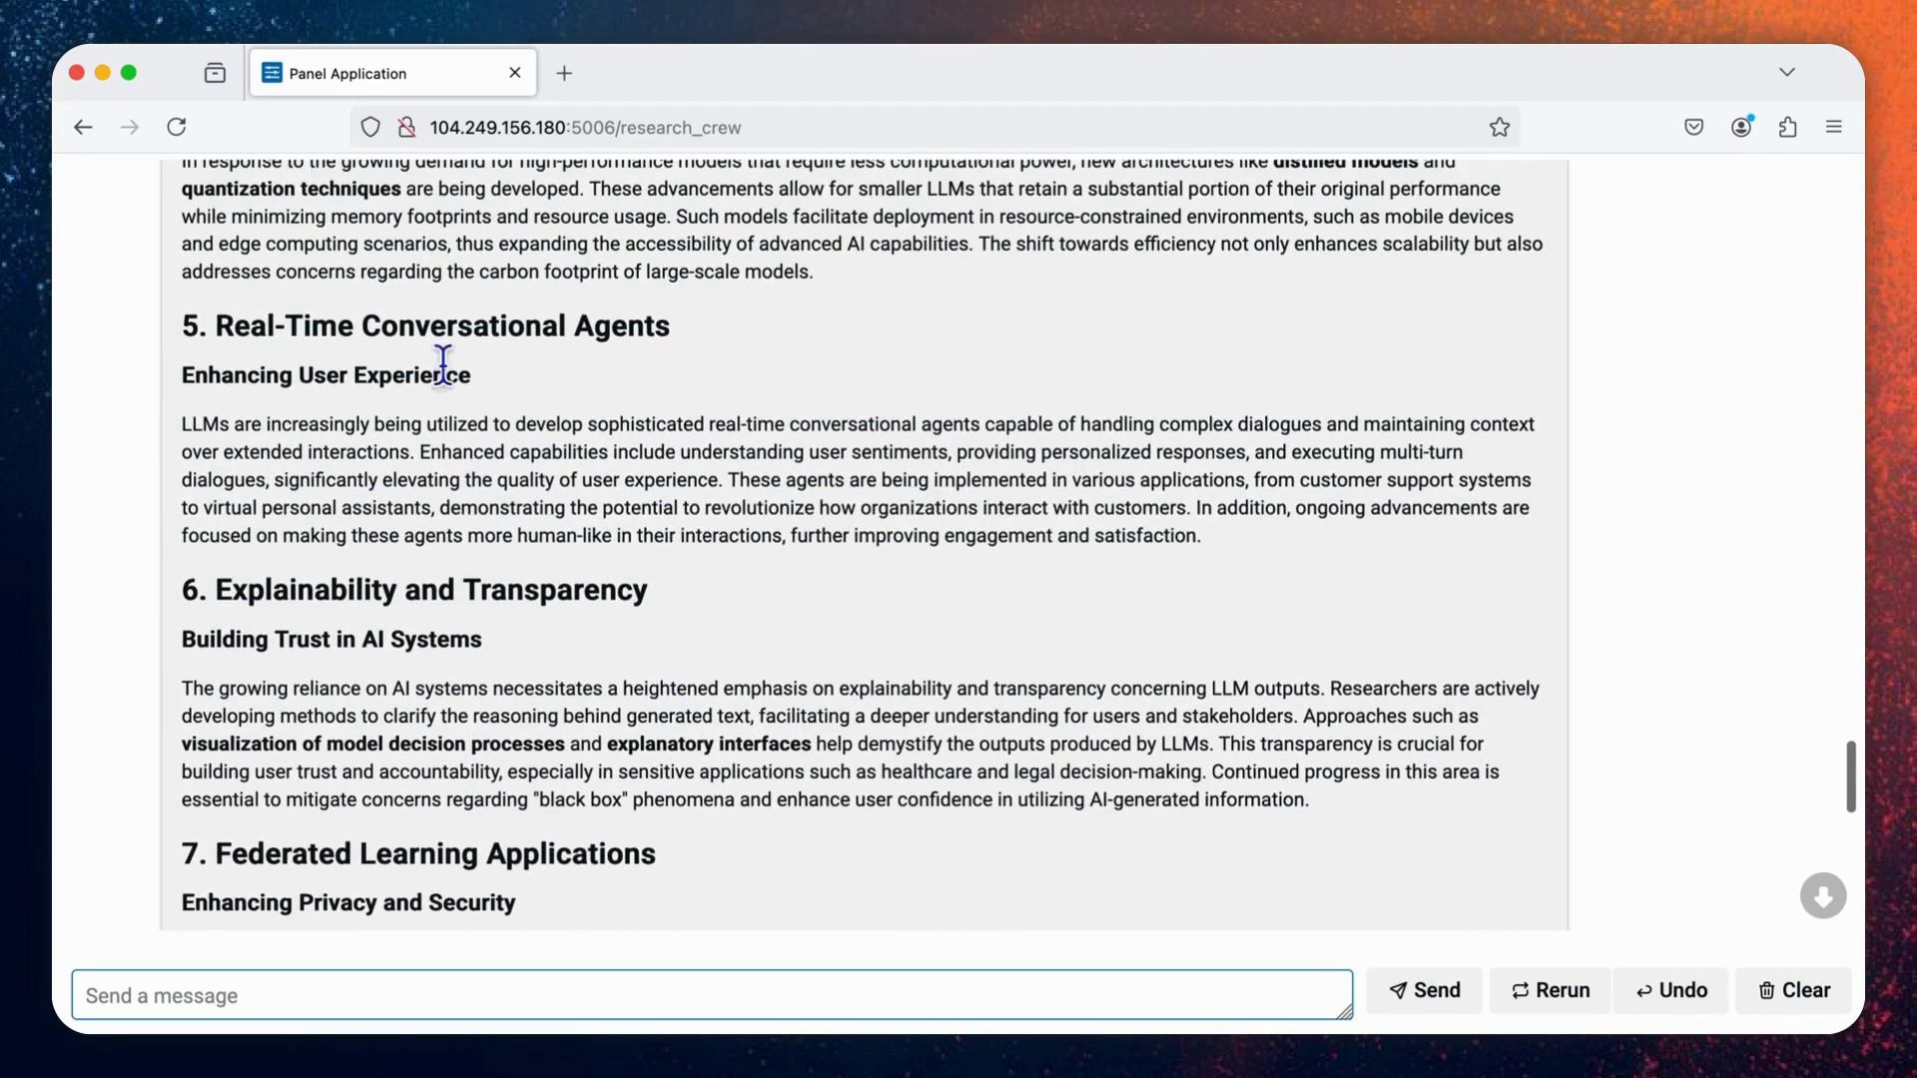
pyautogui.scroll(8, 322, 367)
pyautogui.scroll(1, 273, 335)
pyautogui.scroll(3, 273, 336)
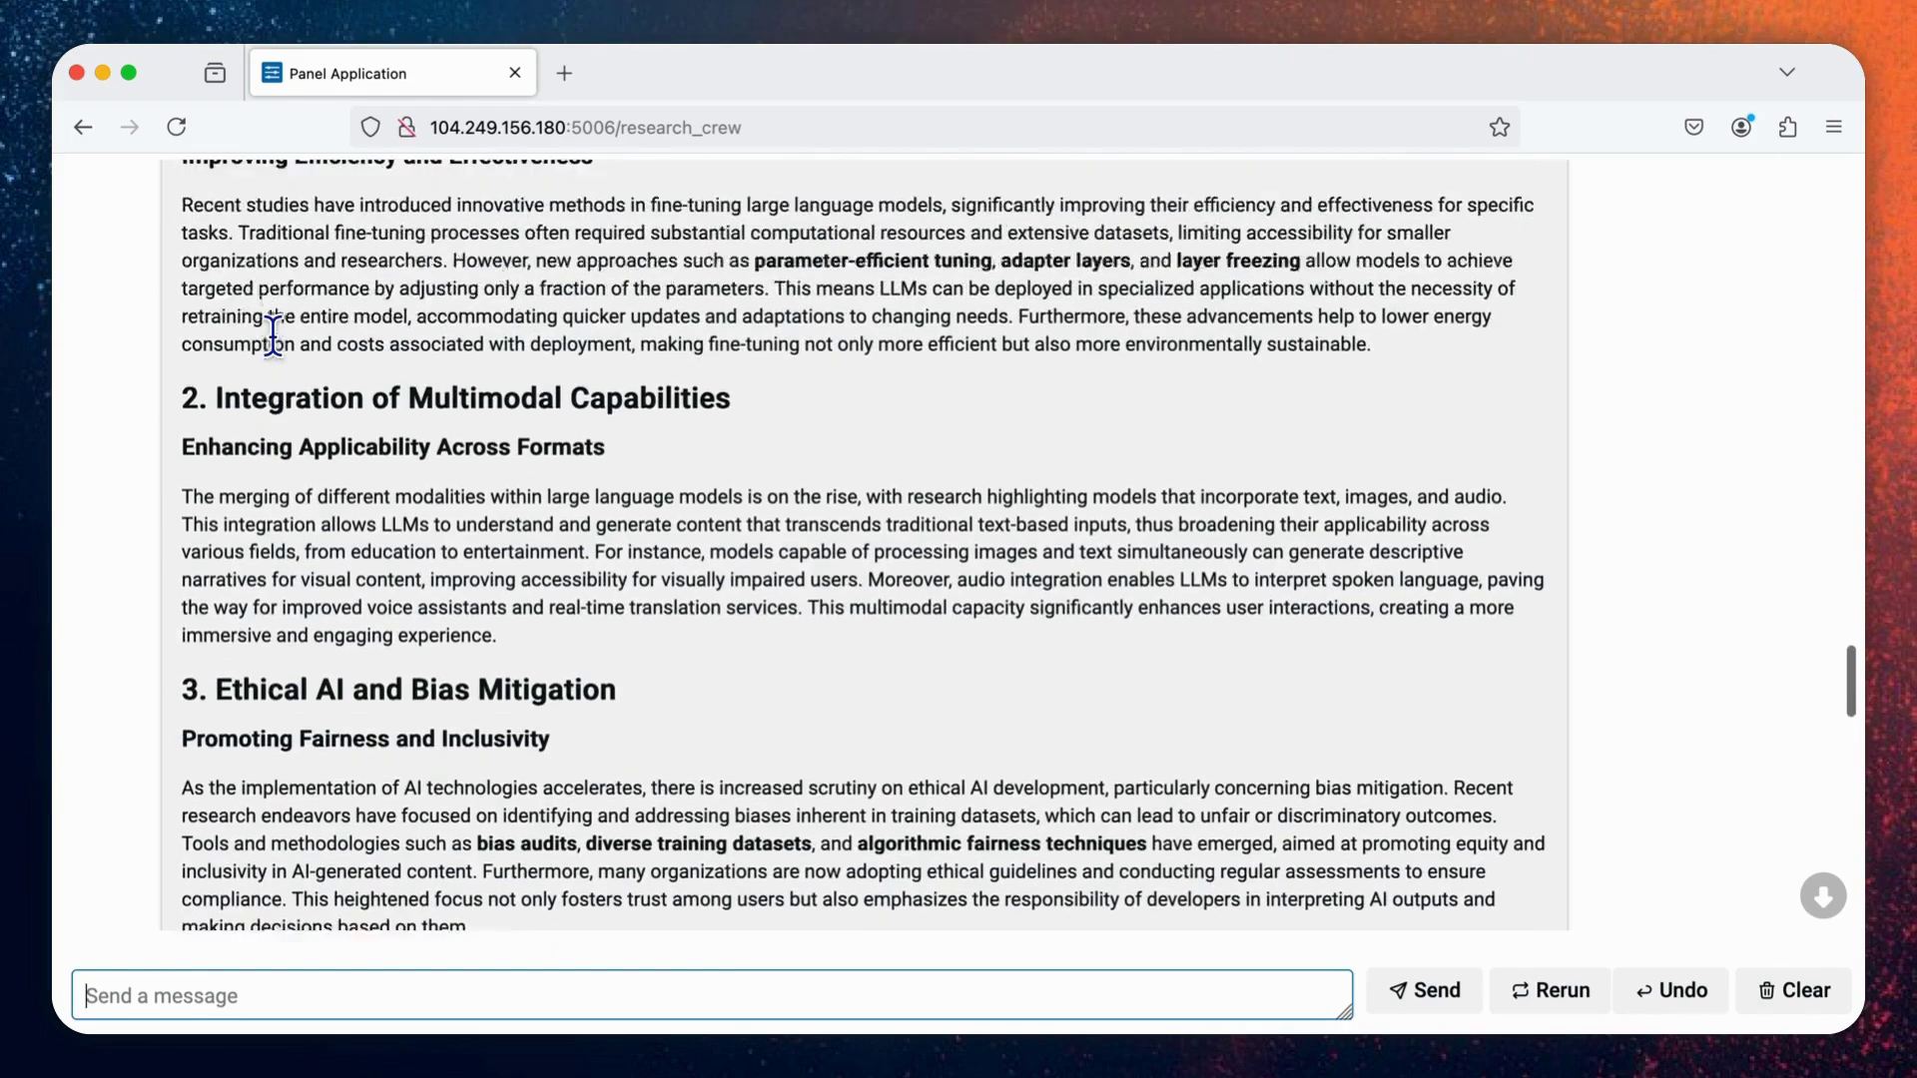
pyautogui.scroll(3, 274, 336)
pyautogui.scroll(3, 284, 449)
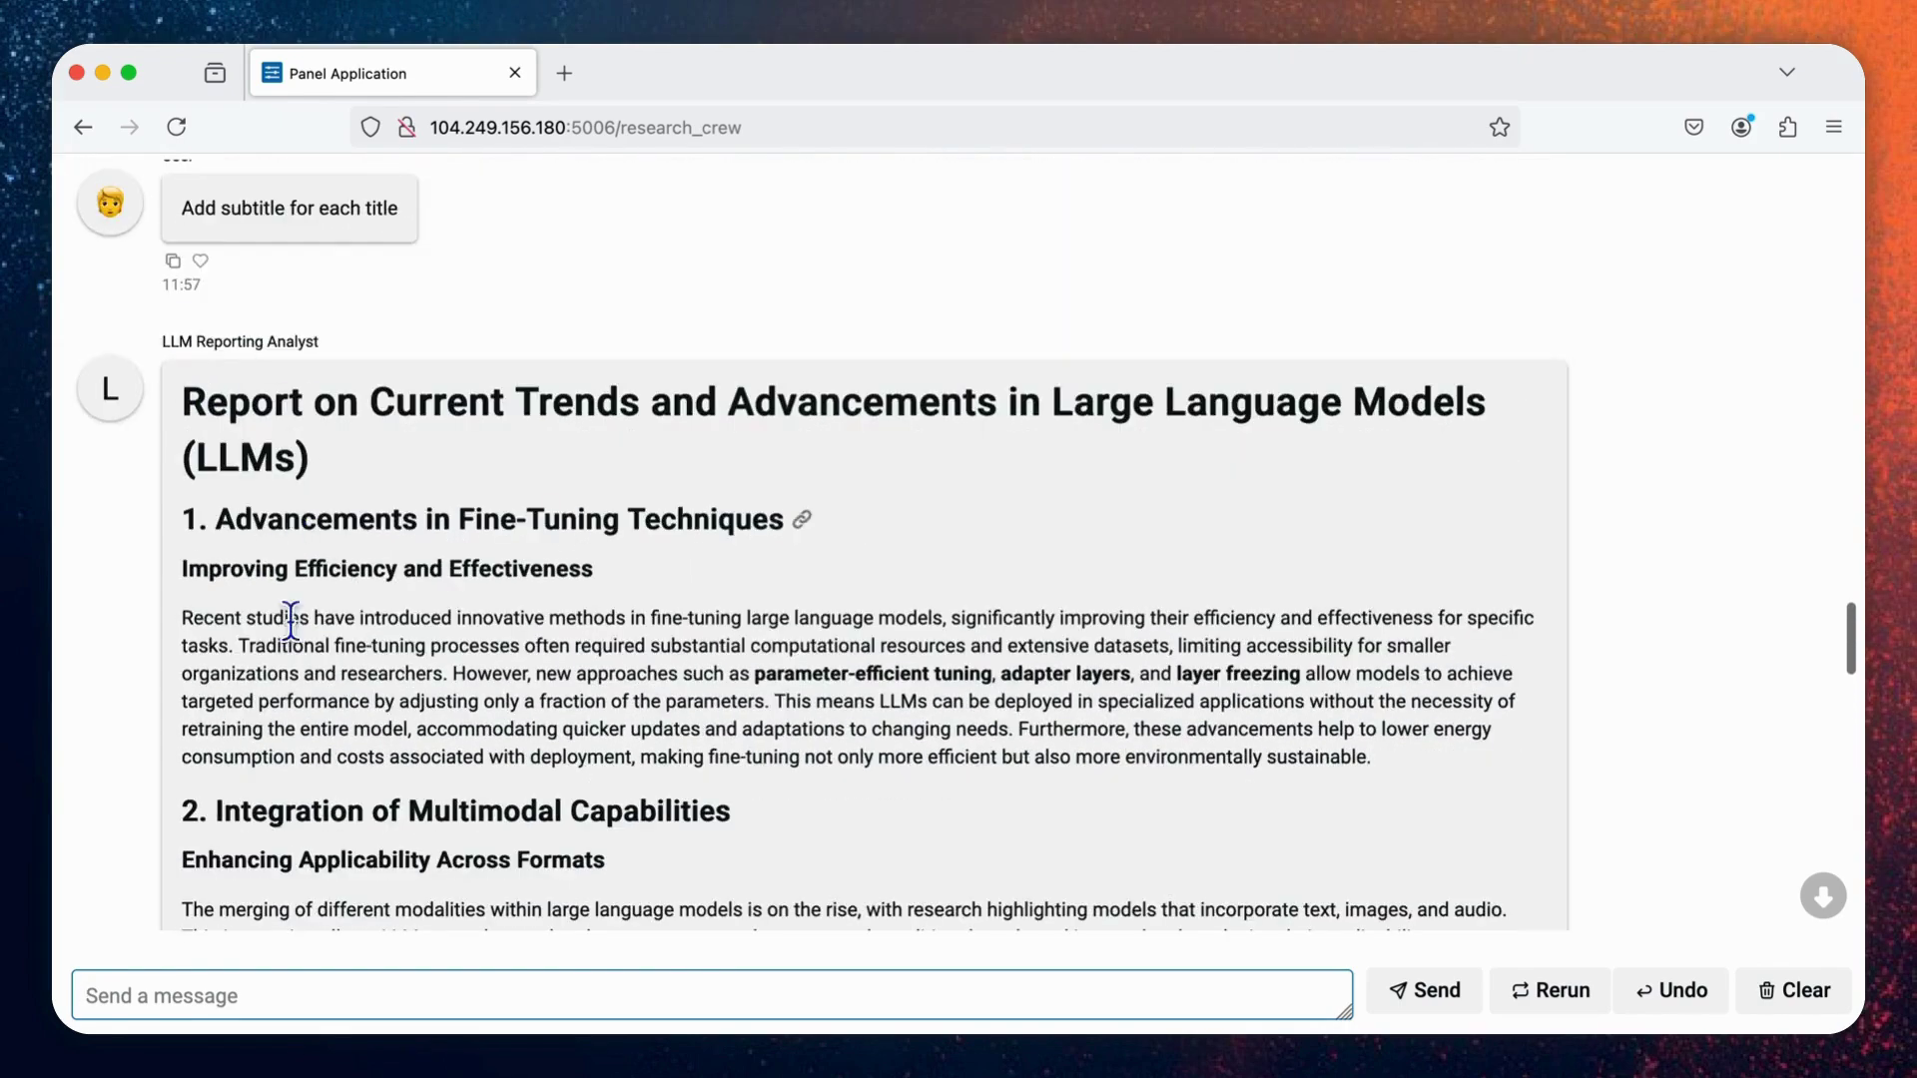
pyautogui.scroll(-15, 285, 622)
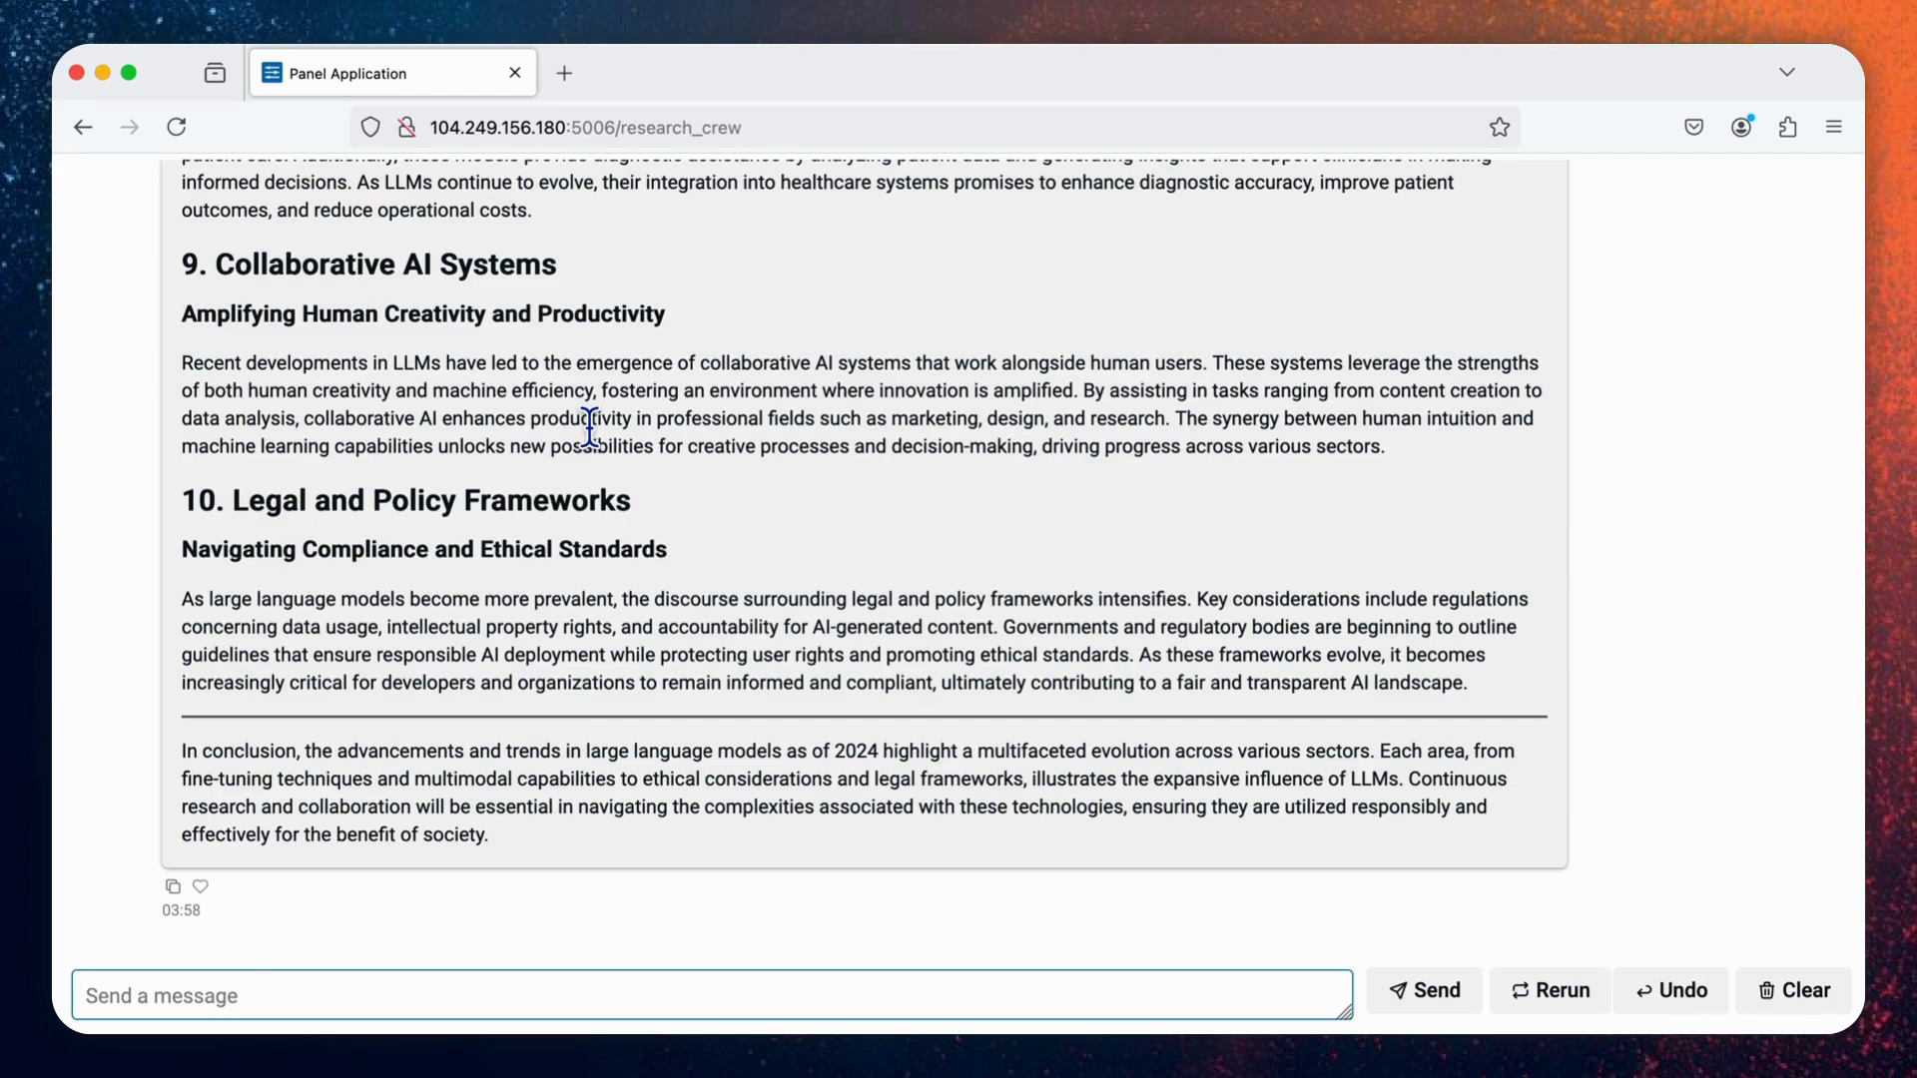
pyautogui.scroll(3, 589, 427)
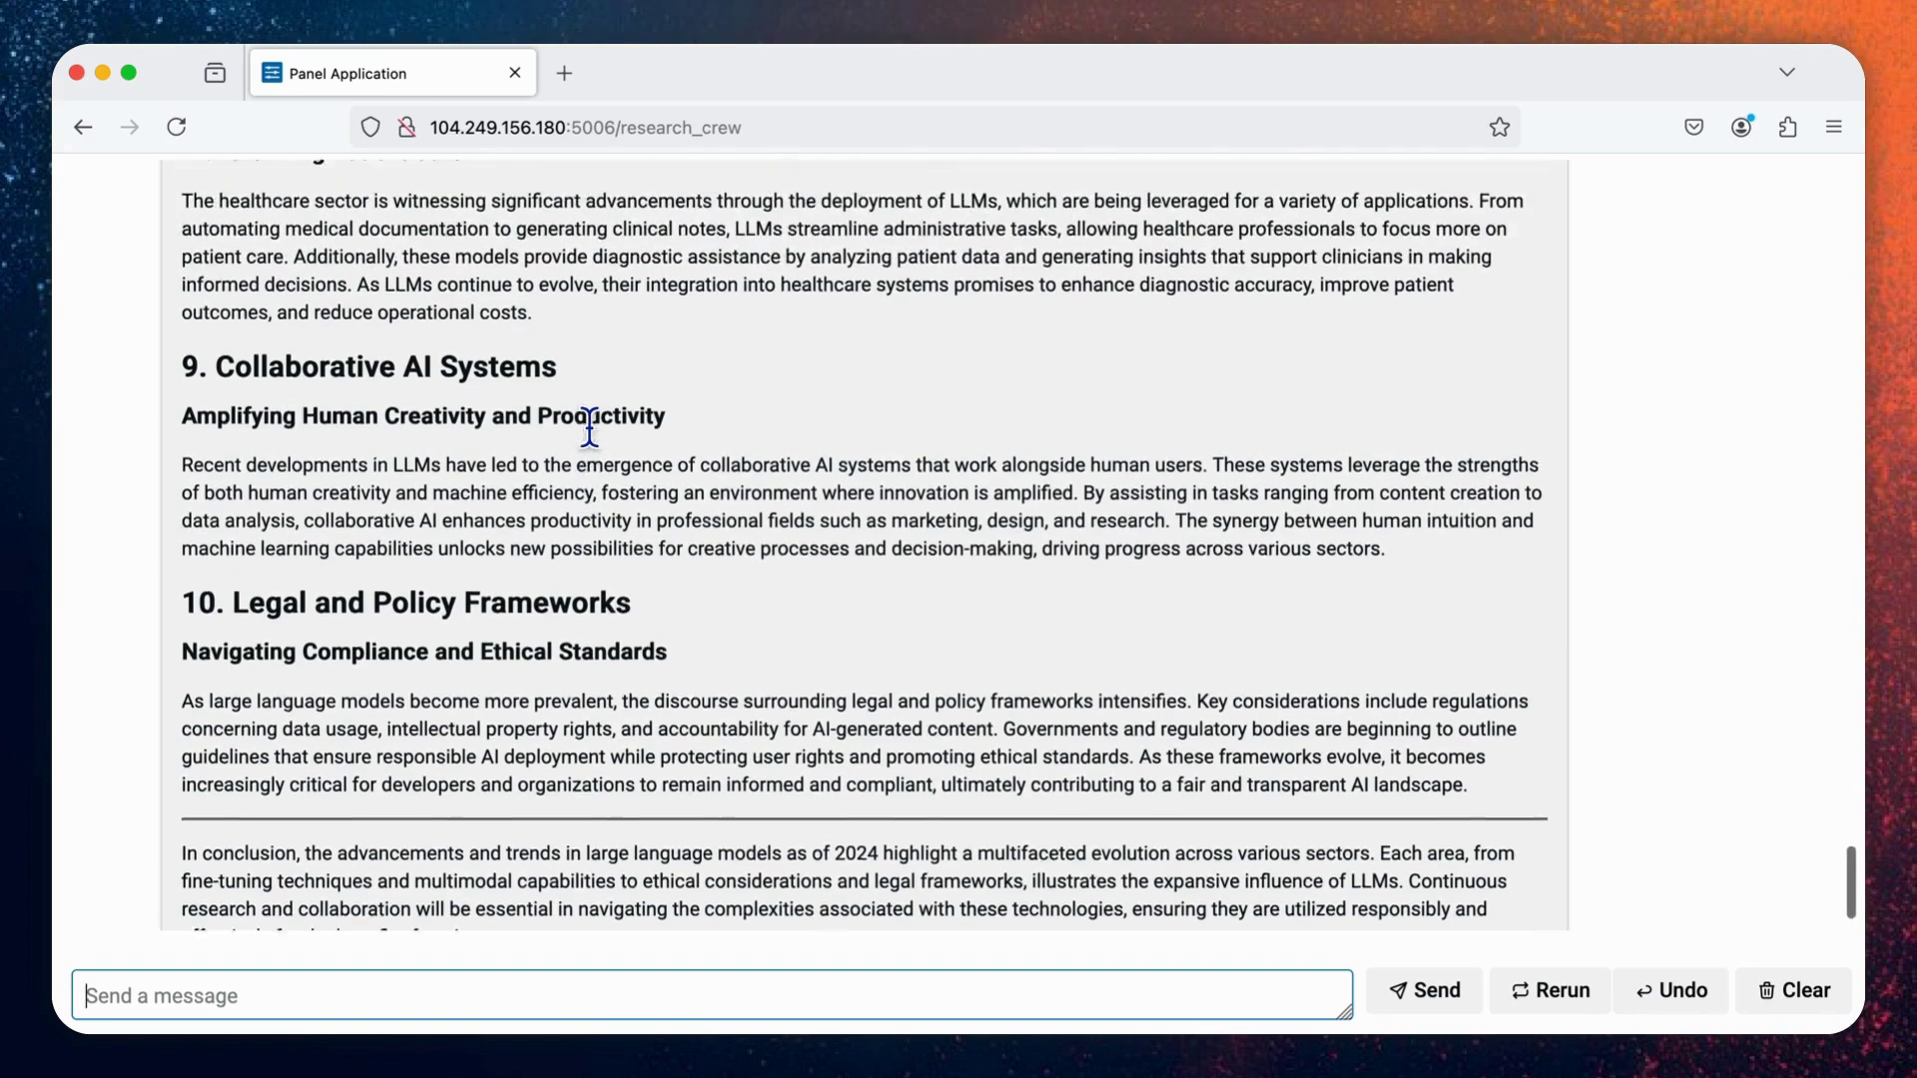
pyautogui.scroll(3, 588, 427)
pyautogui.scroll(3, 589, 427)
pyautogui.scroll(3, 589, 426)
pyautogui.scroll(3, 589, 426)
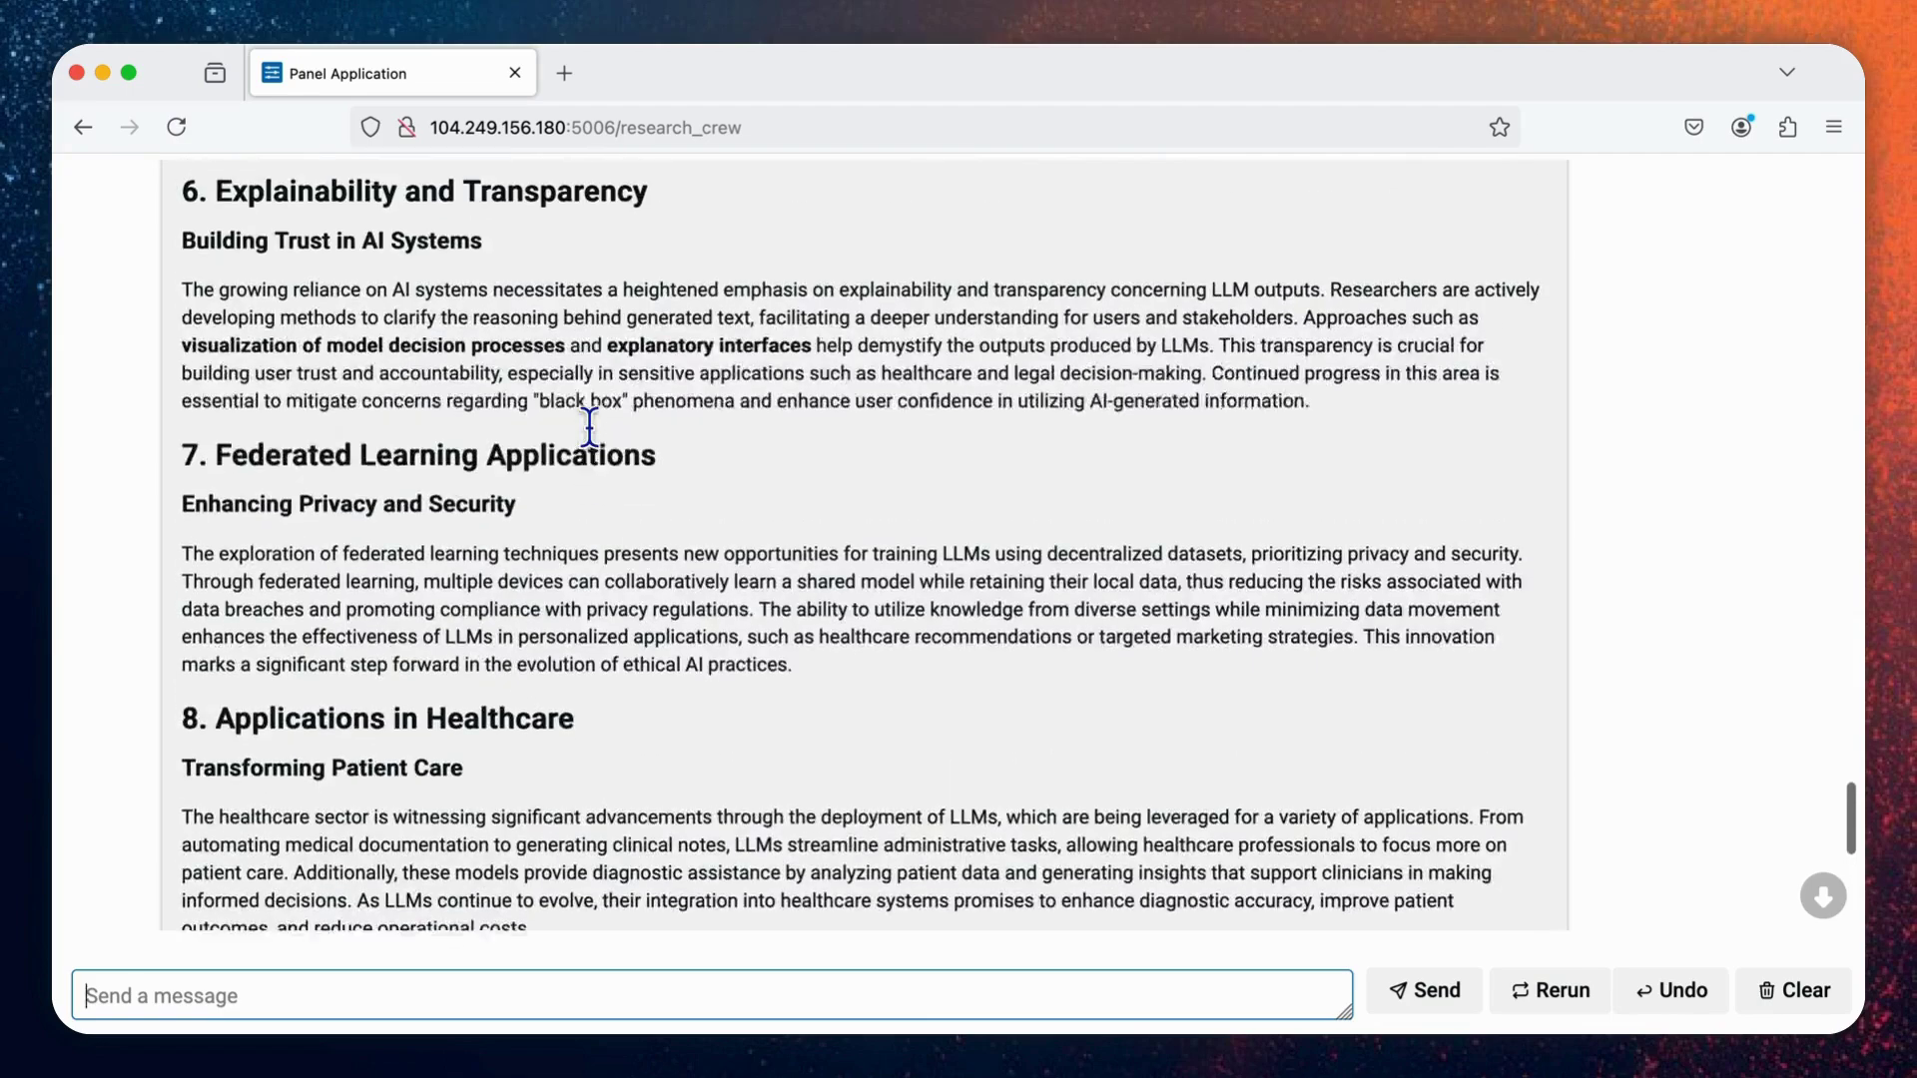
pyautogui.scroll(3, 589, 426)
pyautogui.scroll(3, 588, 427)
pyautogui.scroll(3, 589, 427)
pyautogui.scroll(3, 589, 427)
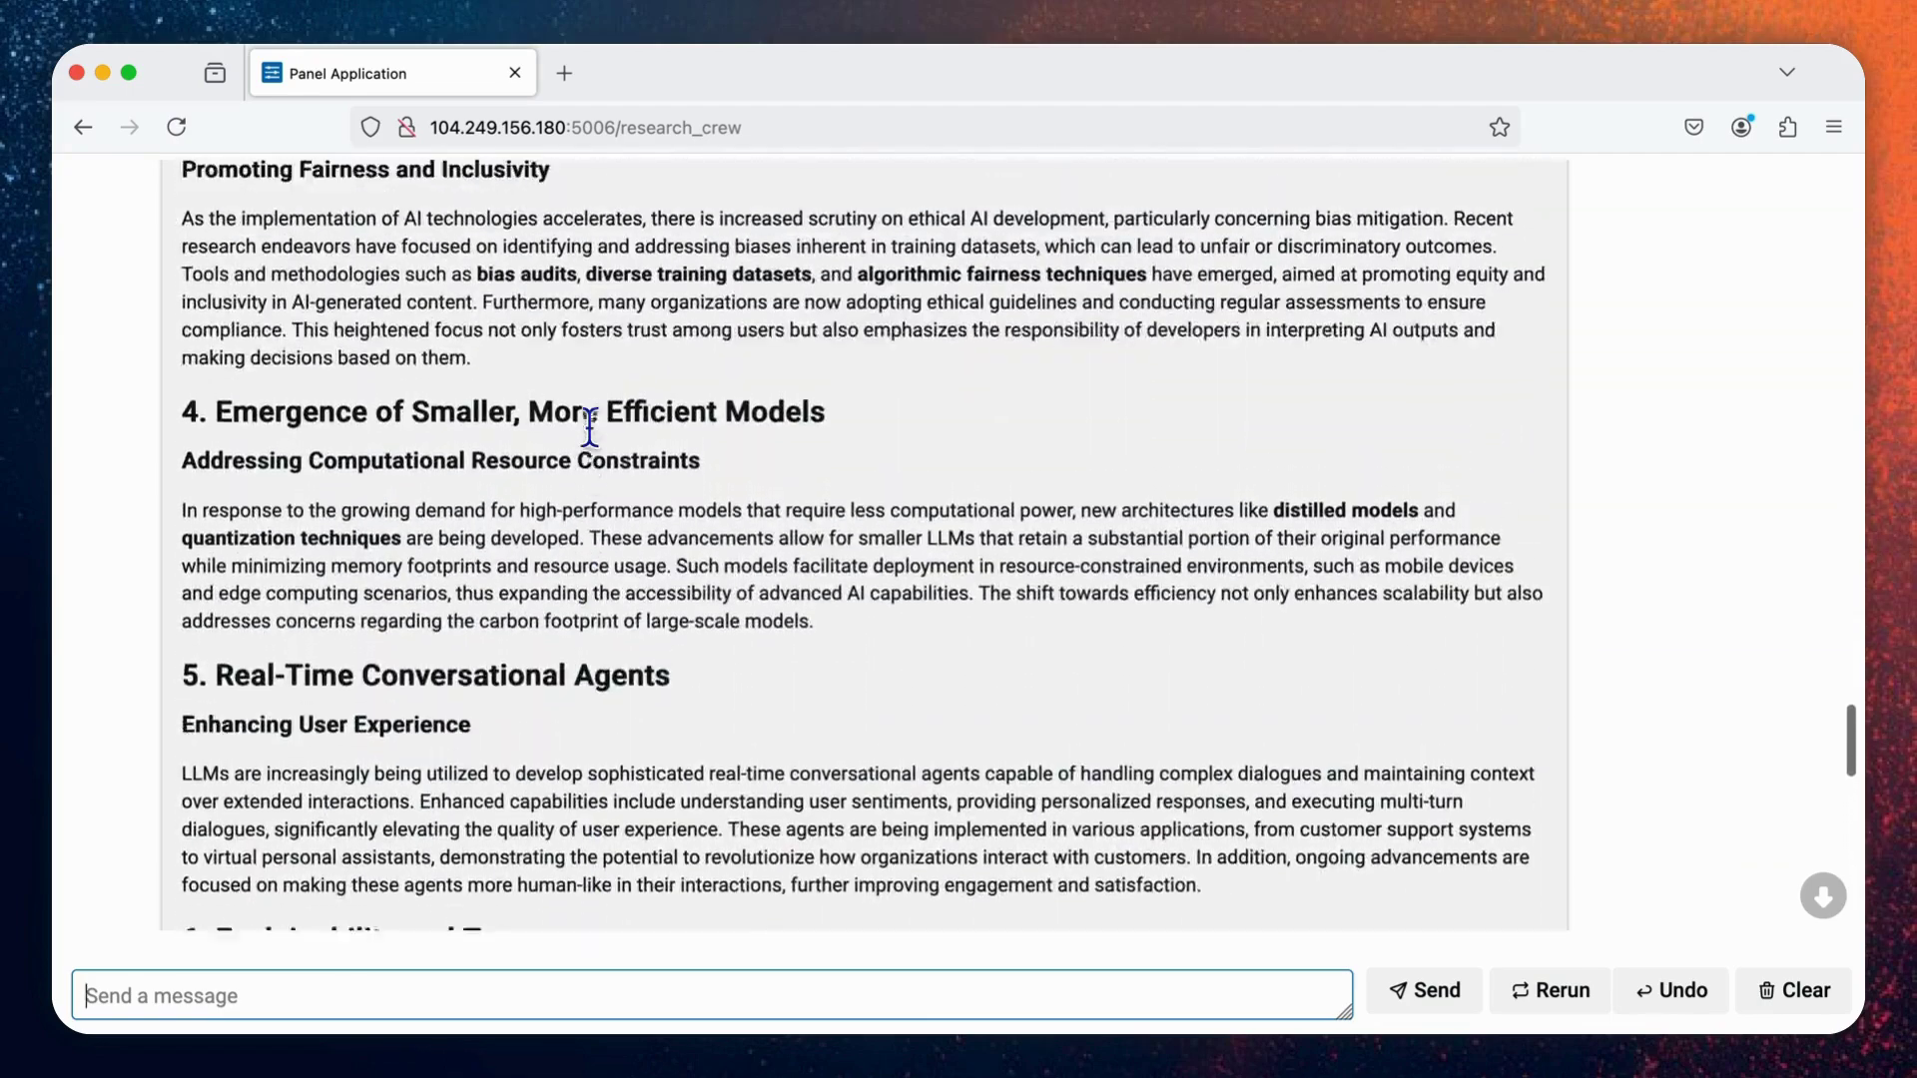
pyautogui.scroll(3, 589, 427)
pyautogui.scroll(2, 588, 427)
pyautogui.scroll(3, 588, 427)
pyautogui.scroll(2, 589, 426)
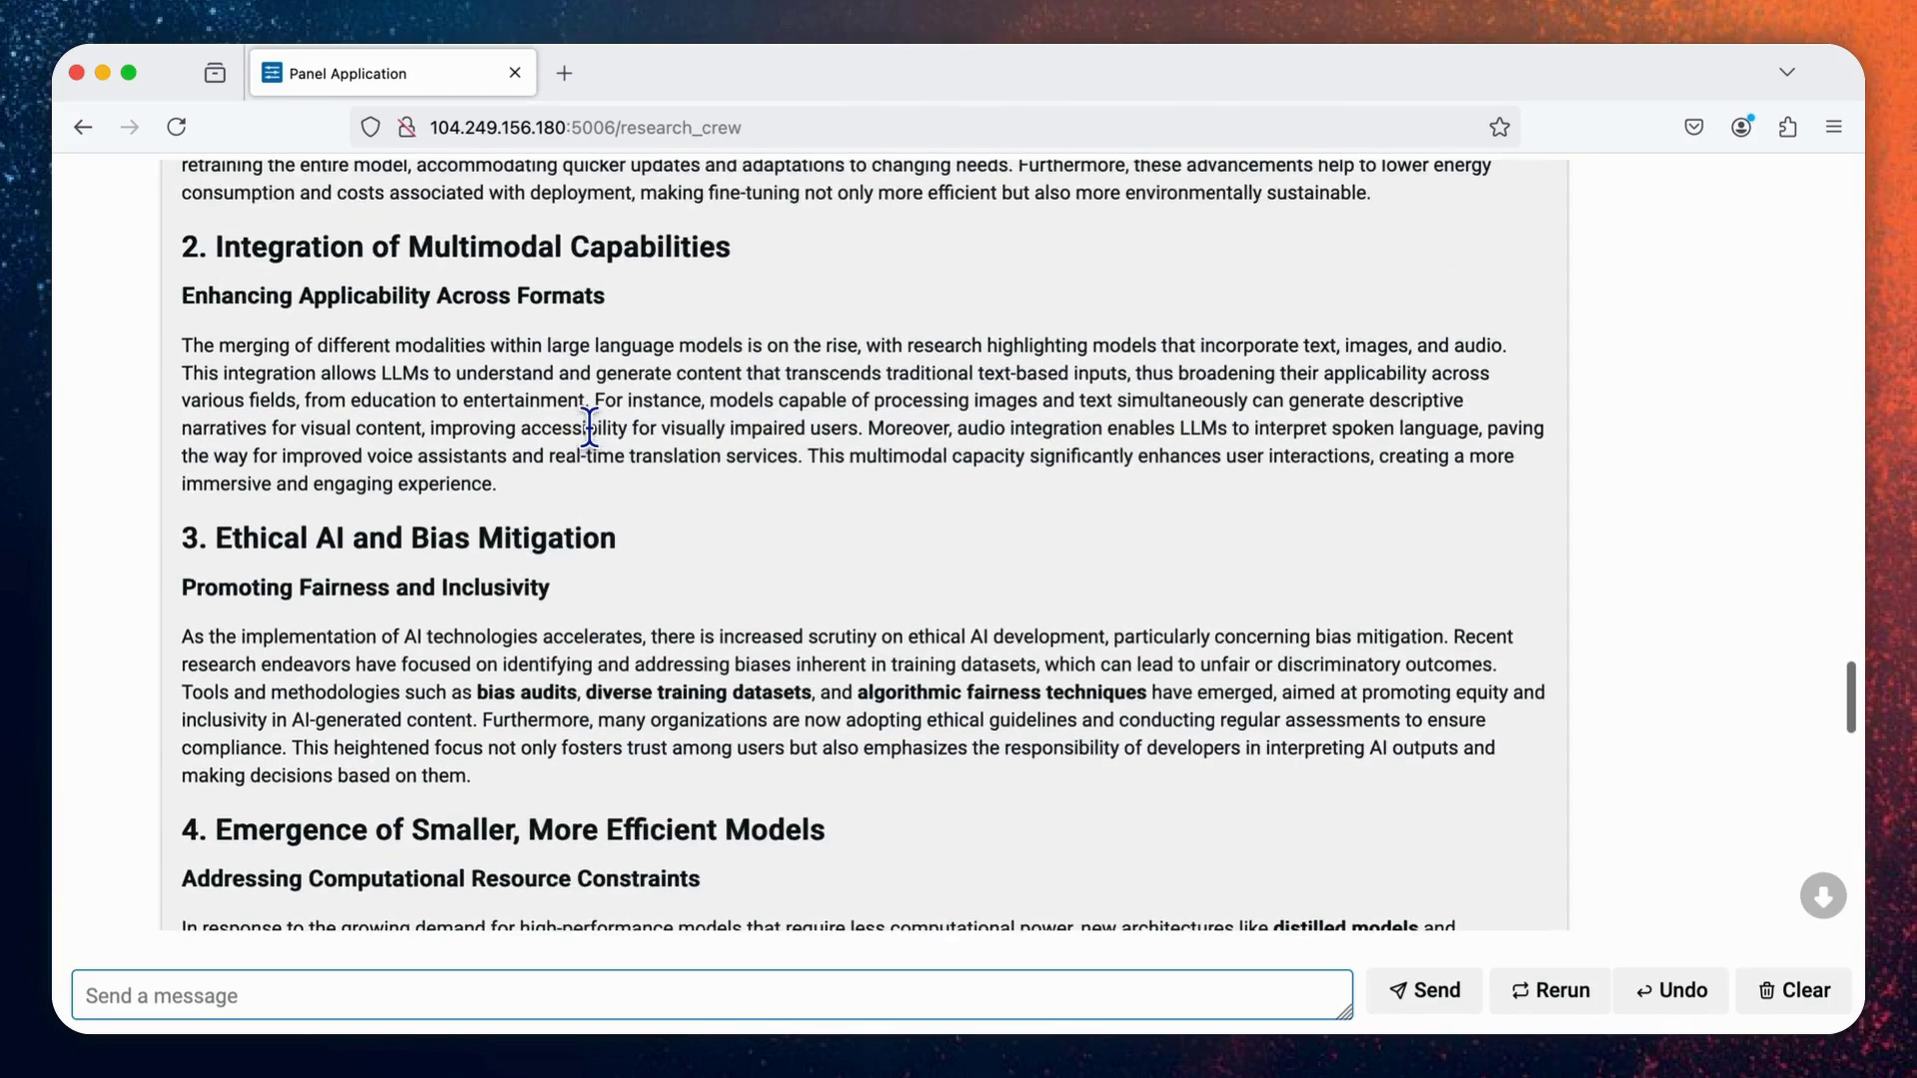
pyautogui.scroll(3, 589, 427)
pyautogui.scroll(3, 589, 427)
pyautogui.scroll(1, 589, 428)
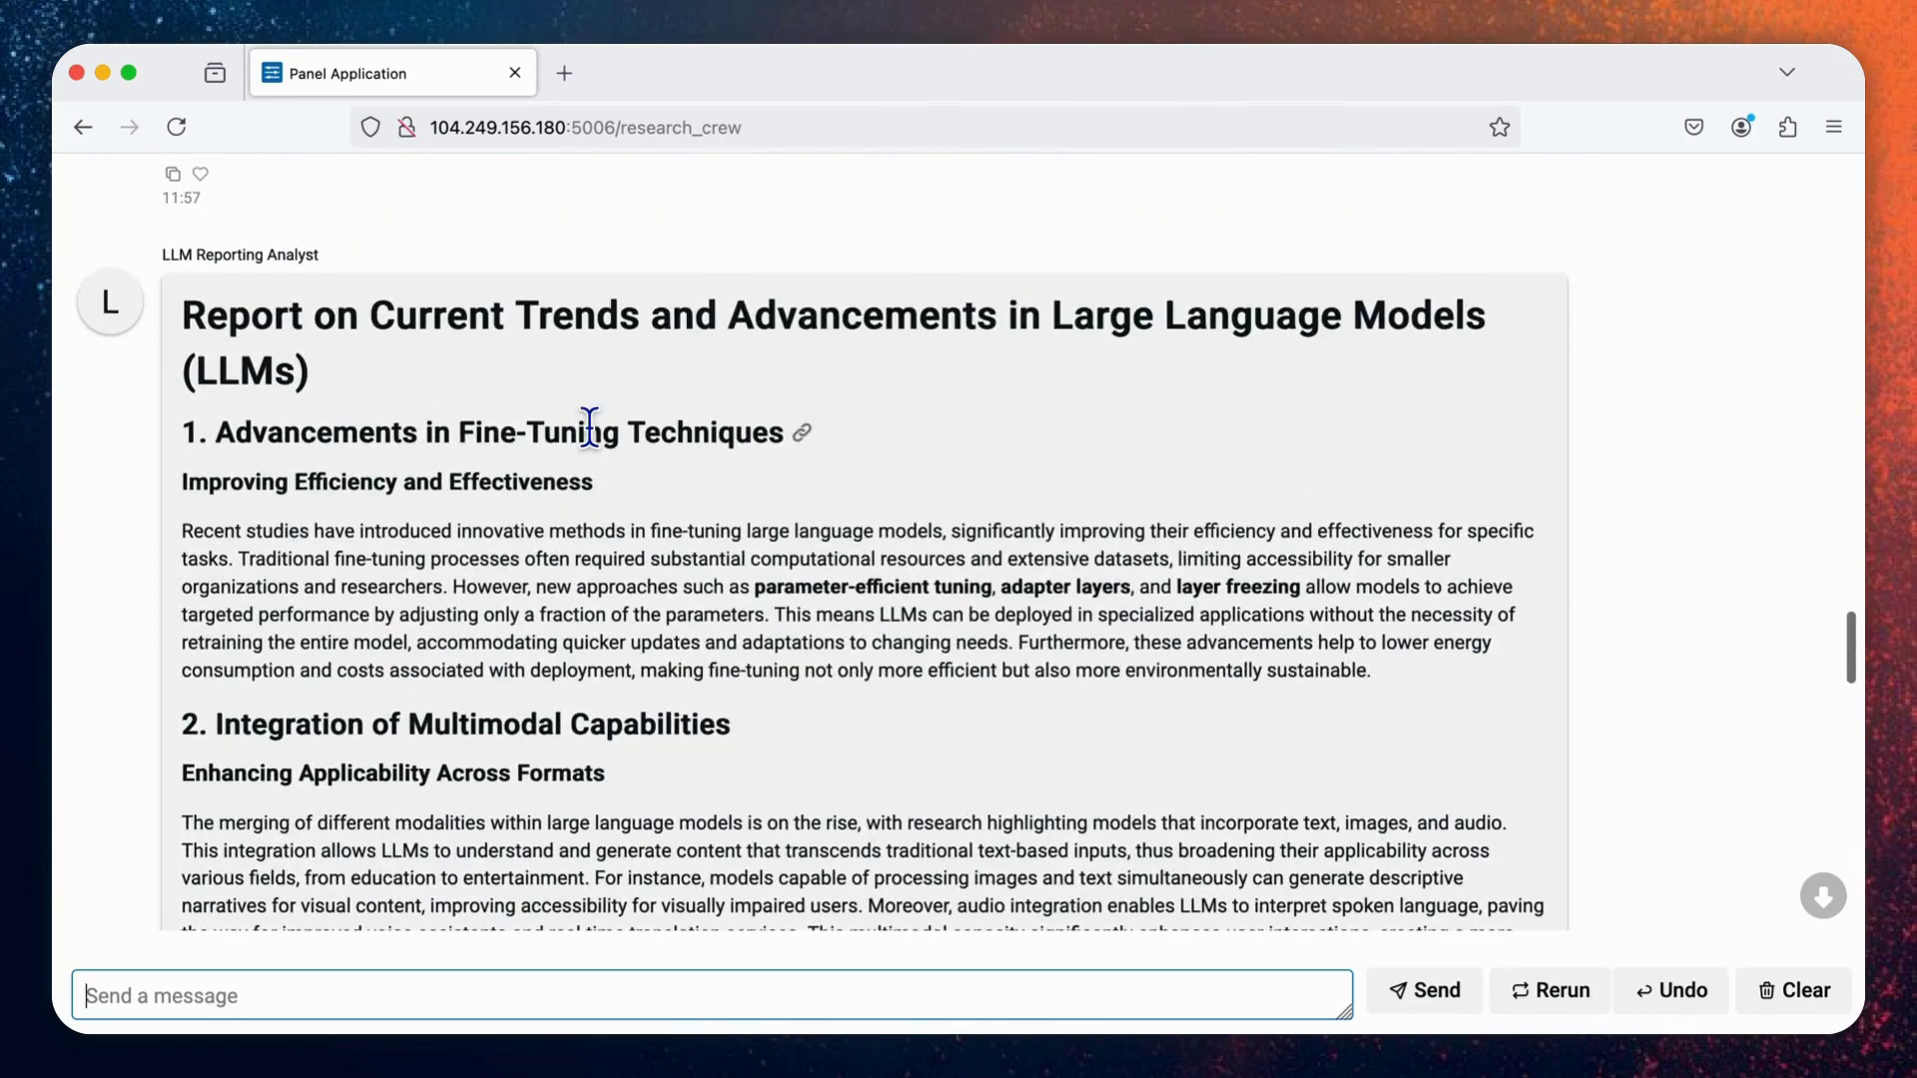
pyautogui.scroll(3, 589, 428)
pyautogui.scroll(1, 589, 427)
pyautogui.scroll(2, 589, 426)
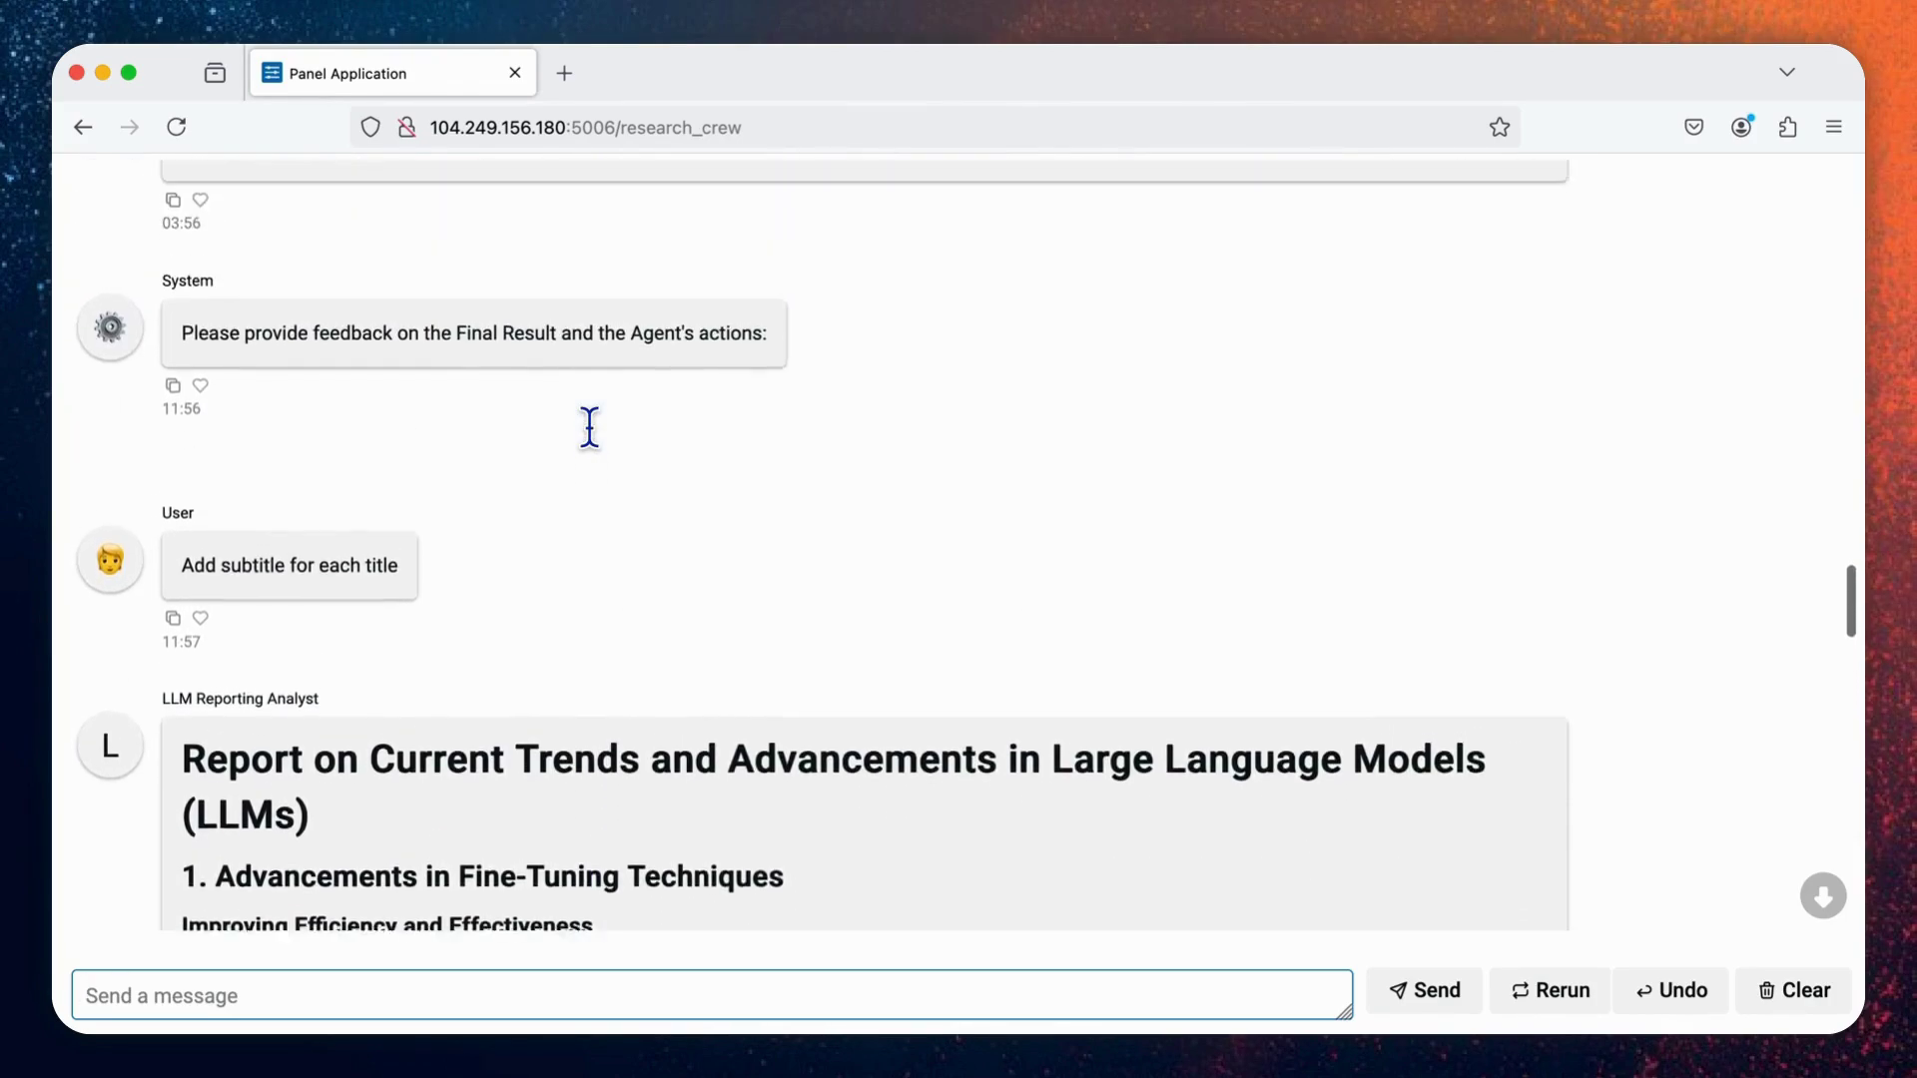
pyautogui.scroll(1, 588, 426)
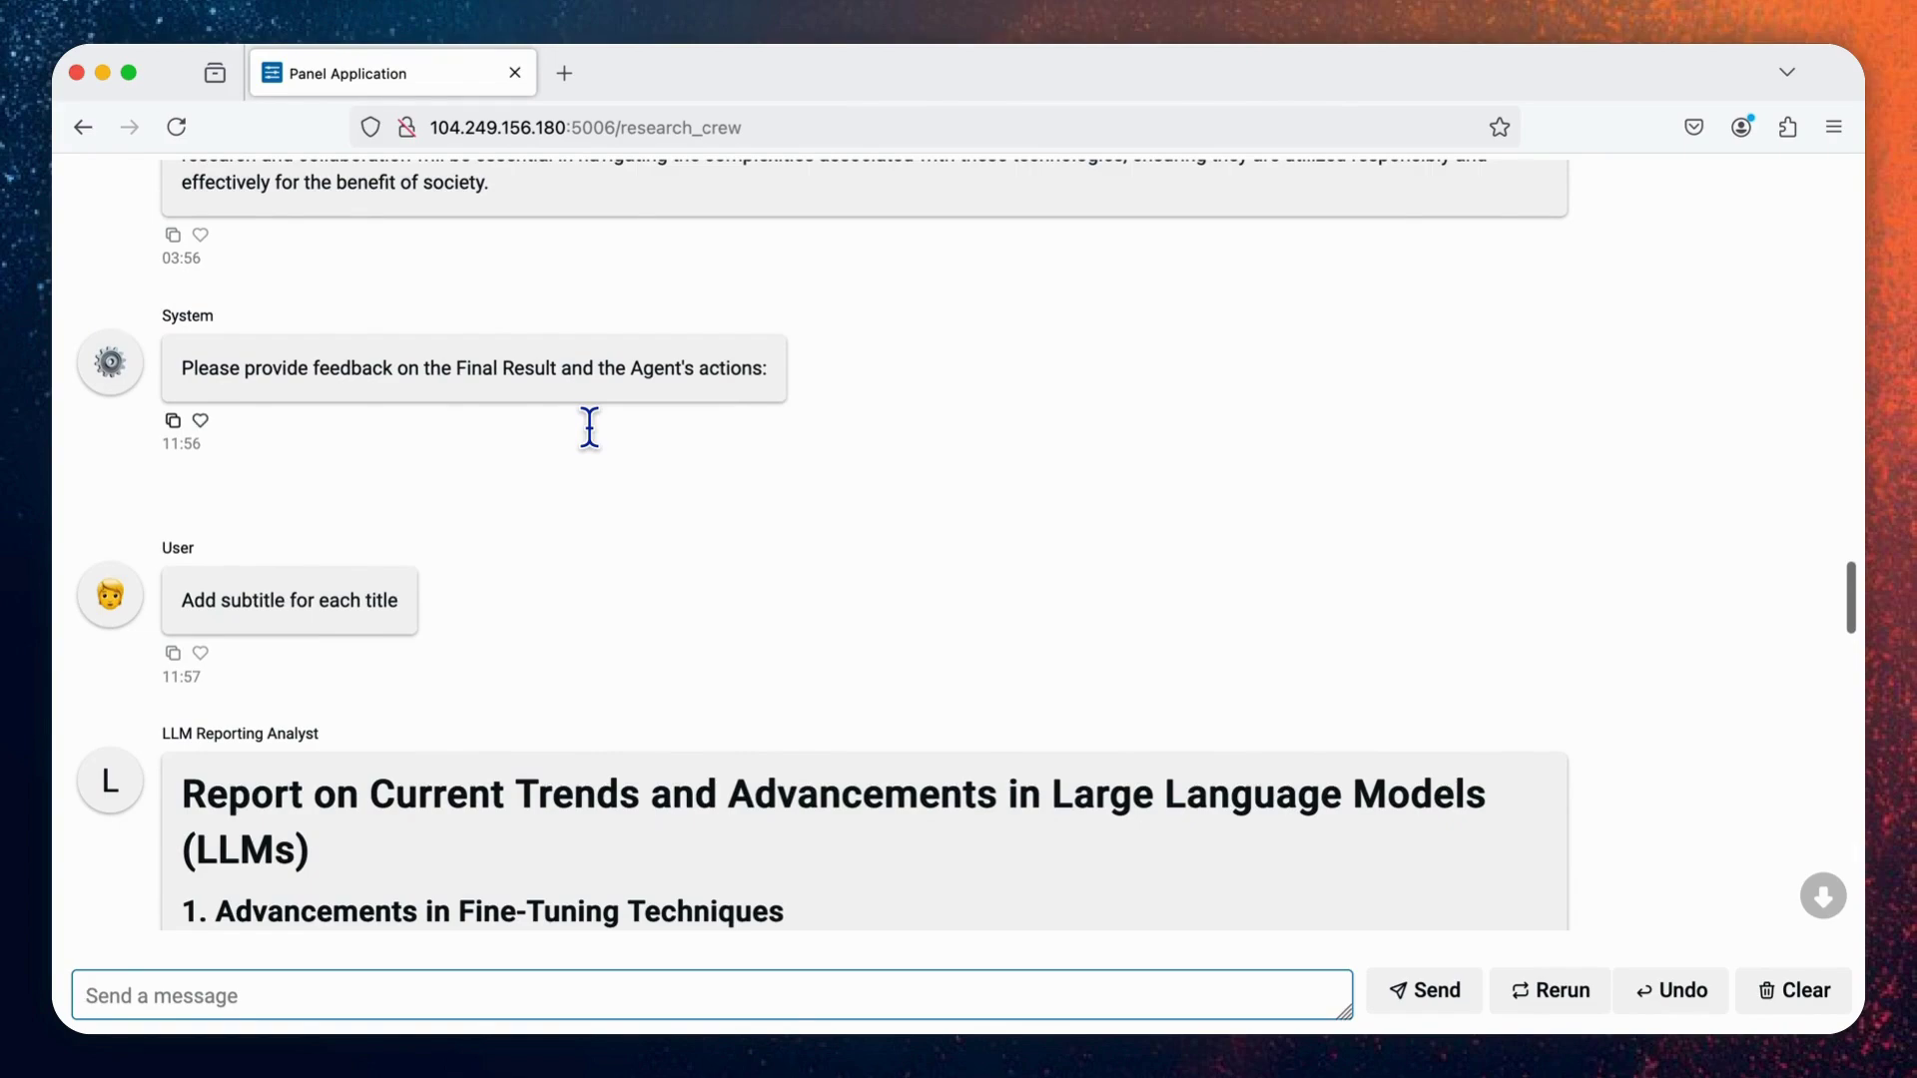
pyautogui.scroll(2, 588, 428)
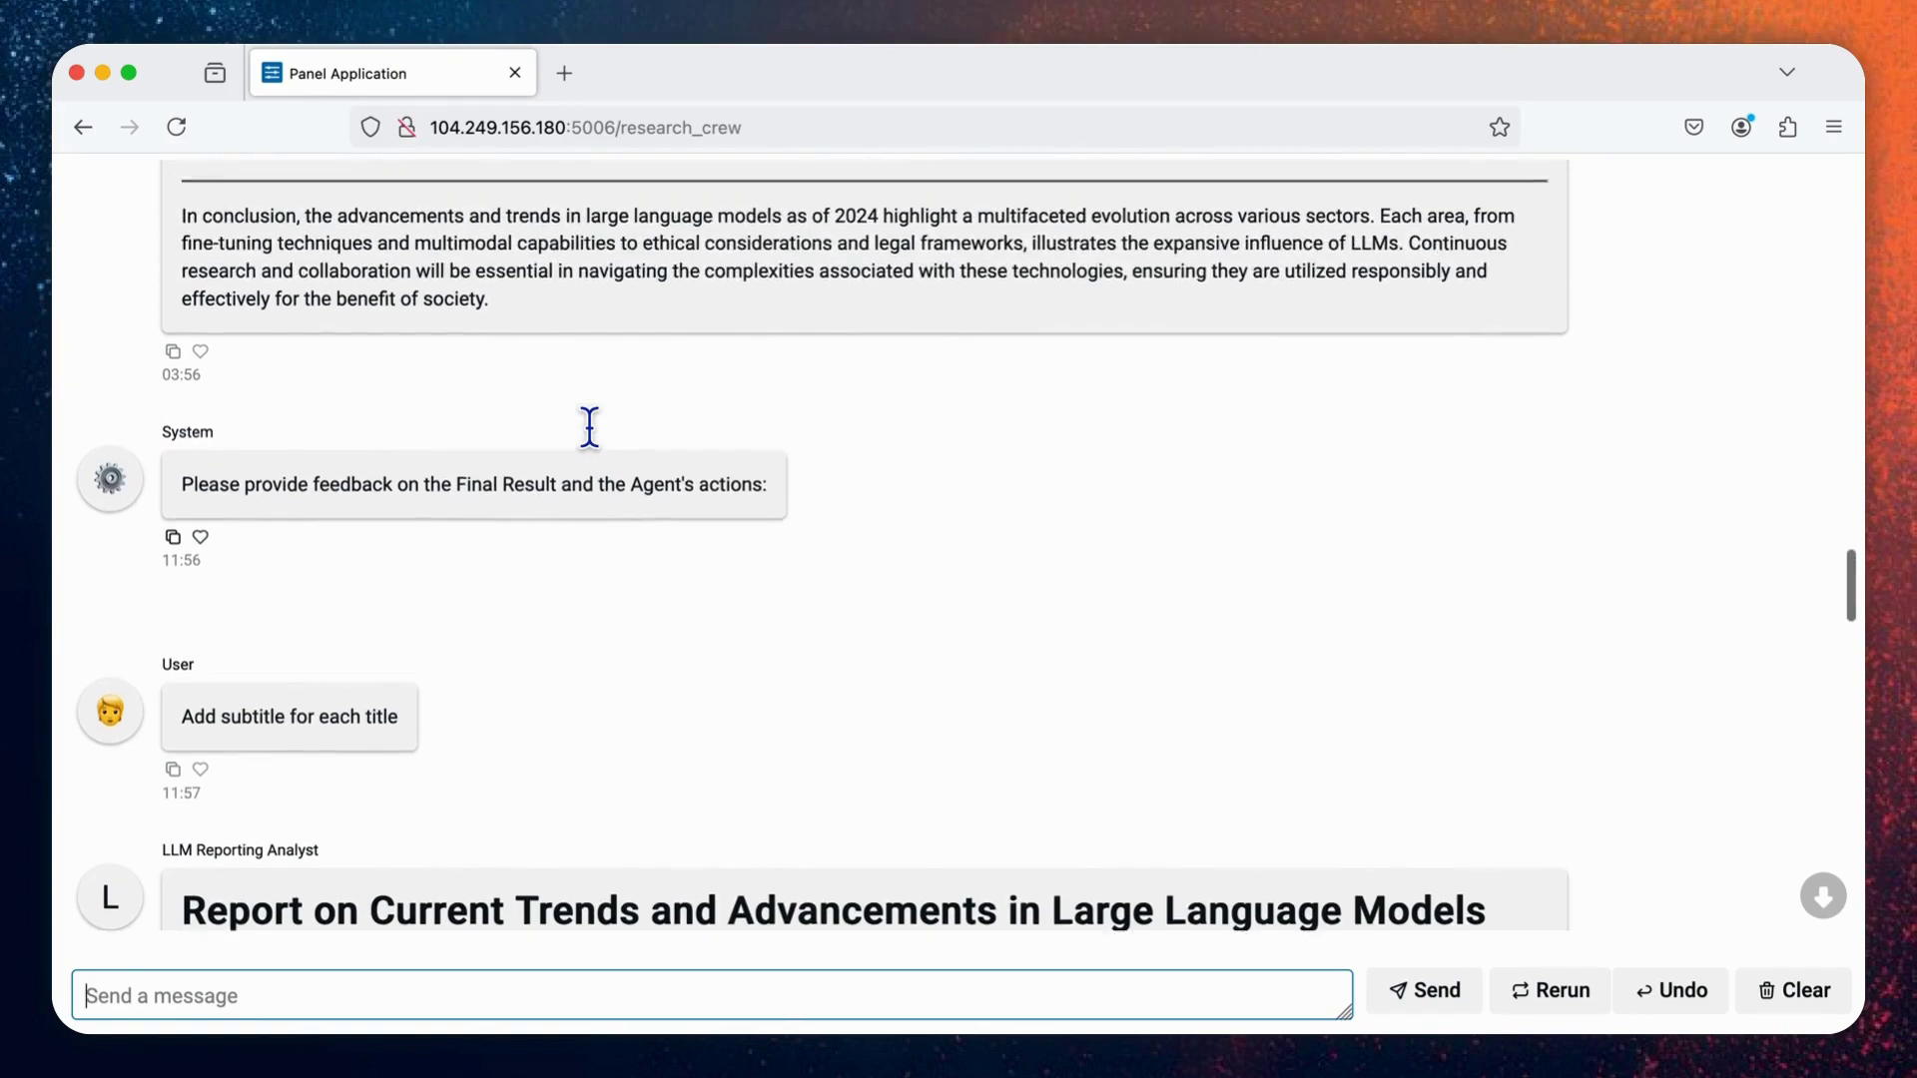
pyautogui.scroll(1, 589, 427)
pyautogui.scroll(2, 588, 426)
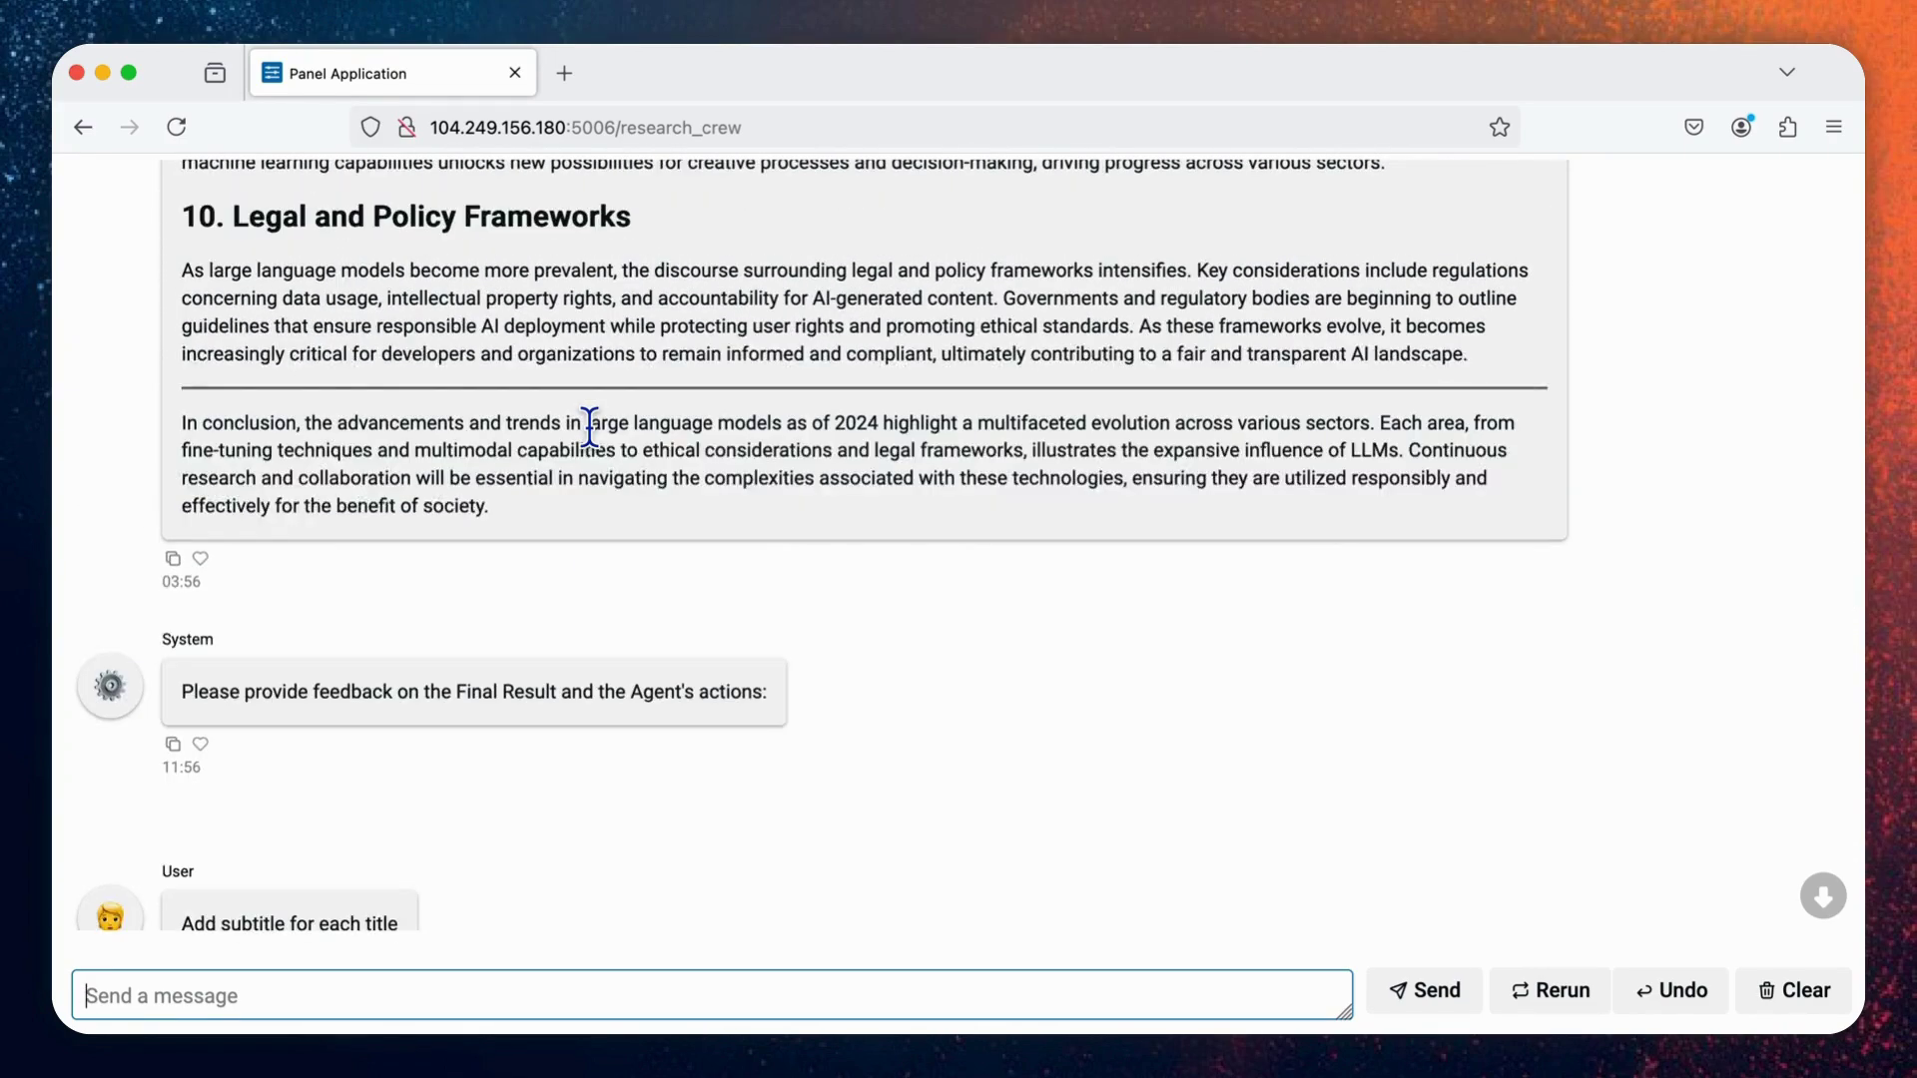